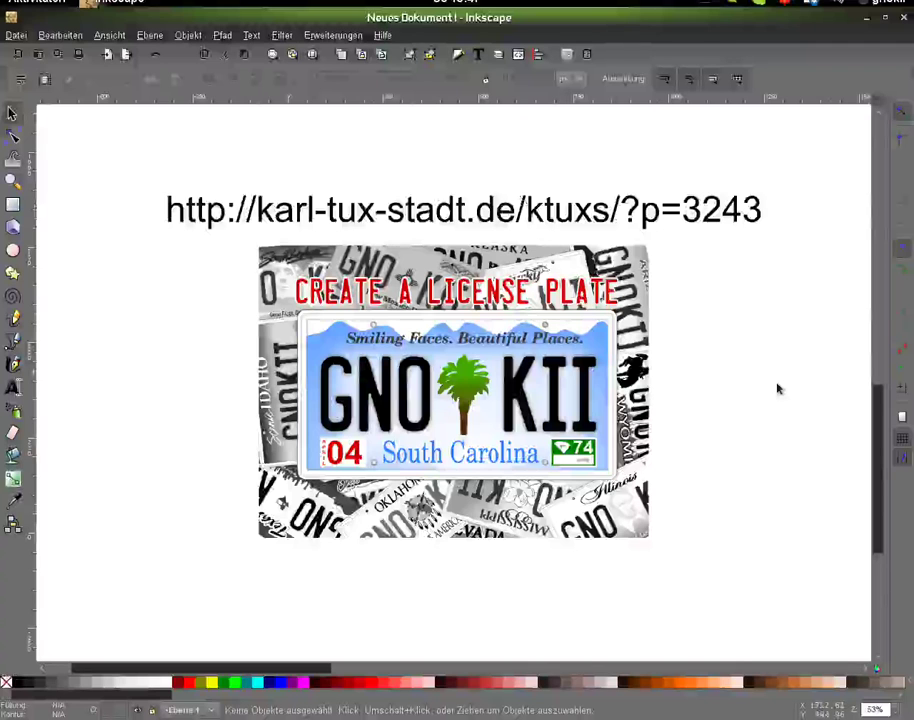
Step: Delete the sample URL text and image from the canvas
scroll(876, 413, down, 1)
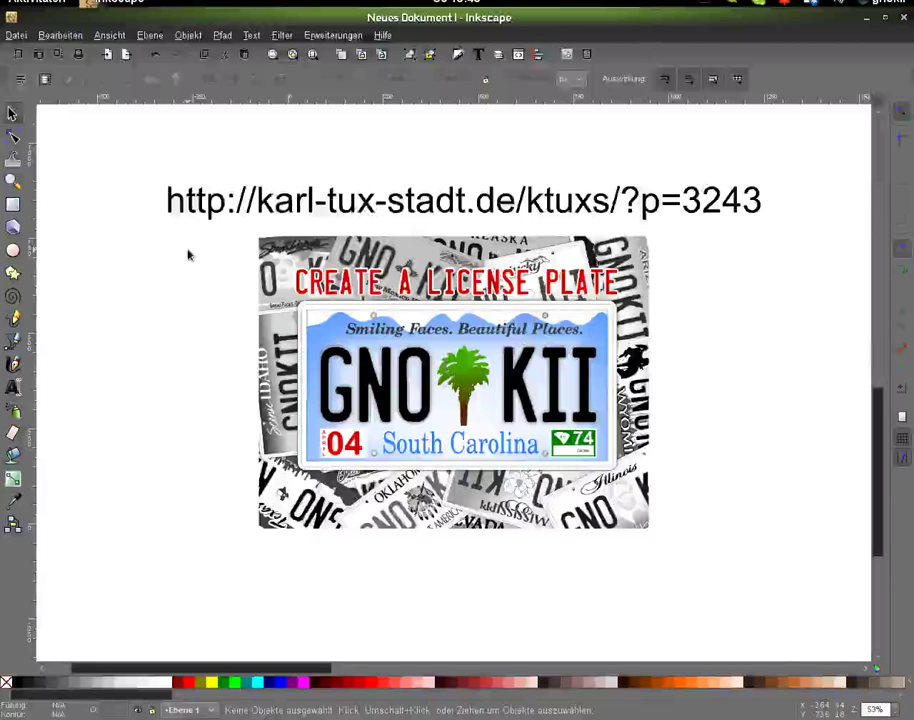
click(347, 210)
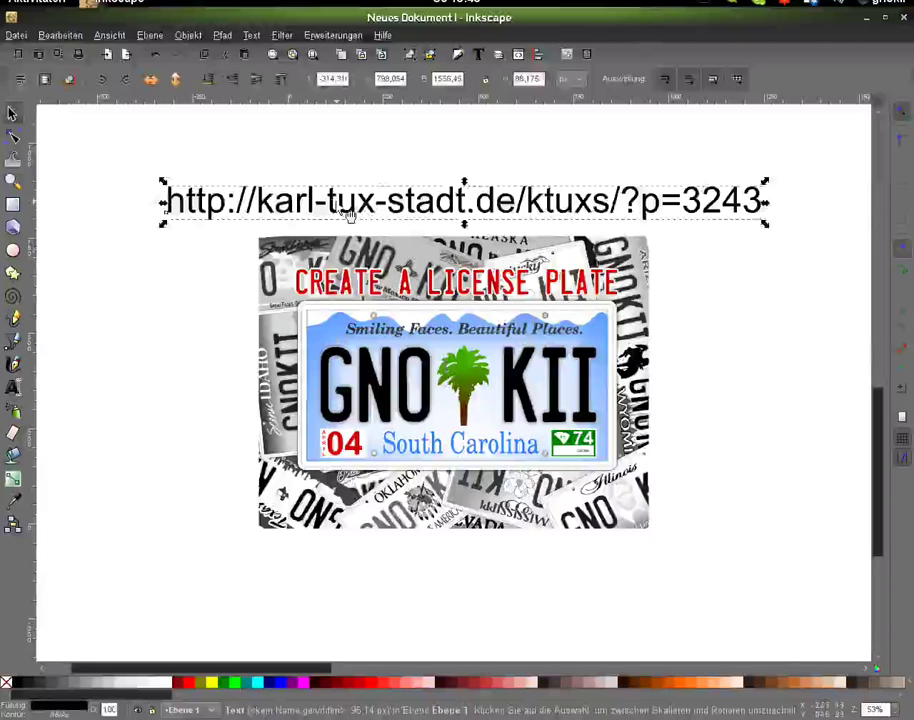
key(ctrl+a)
key(Delete)
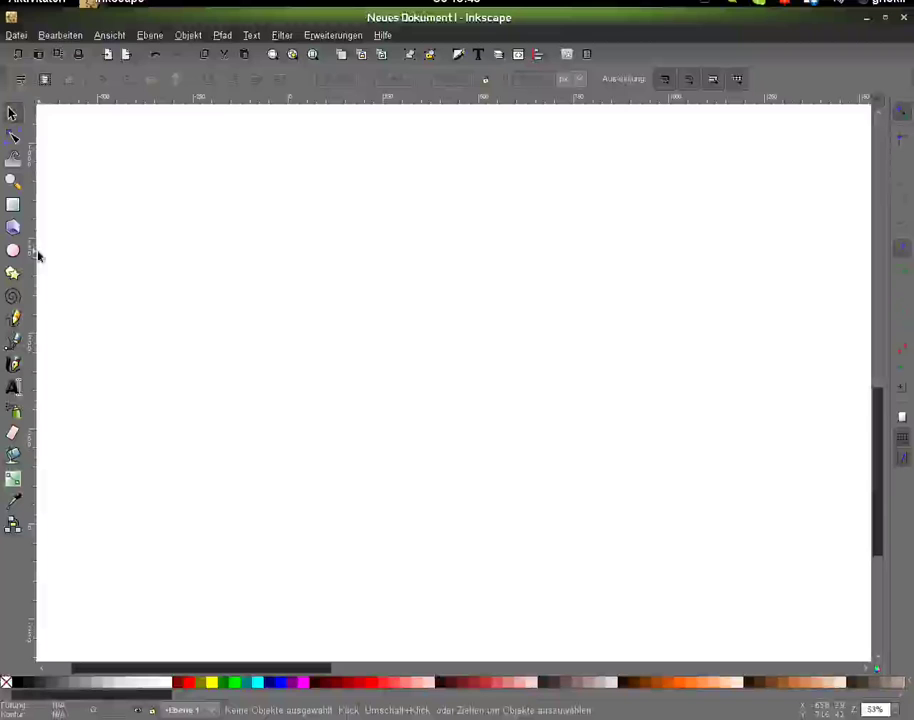
Step: Draw the plate's base rectangle with a dark-blue fill at 100% opacity
click(13, 204)
drag(243, 223, 501, 330)
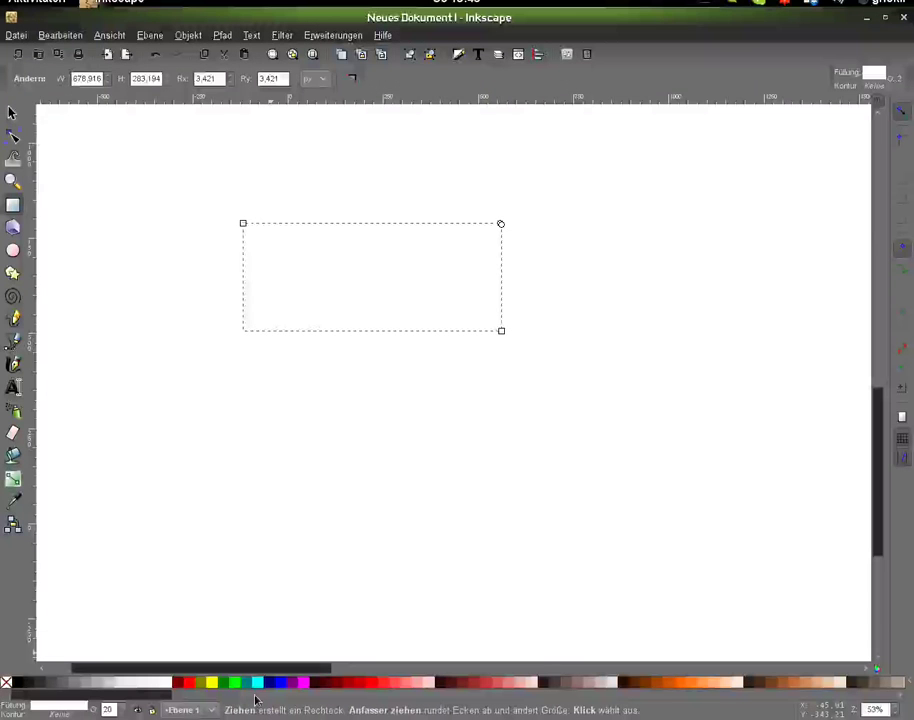
click(268, 682)
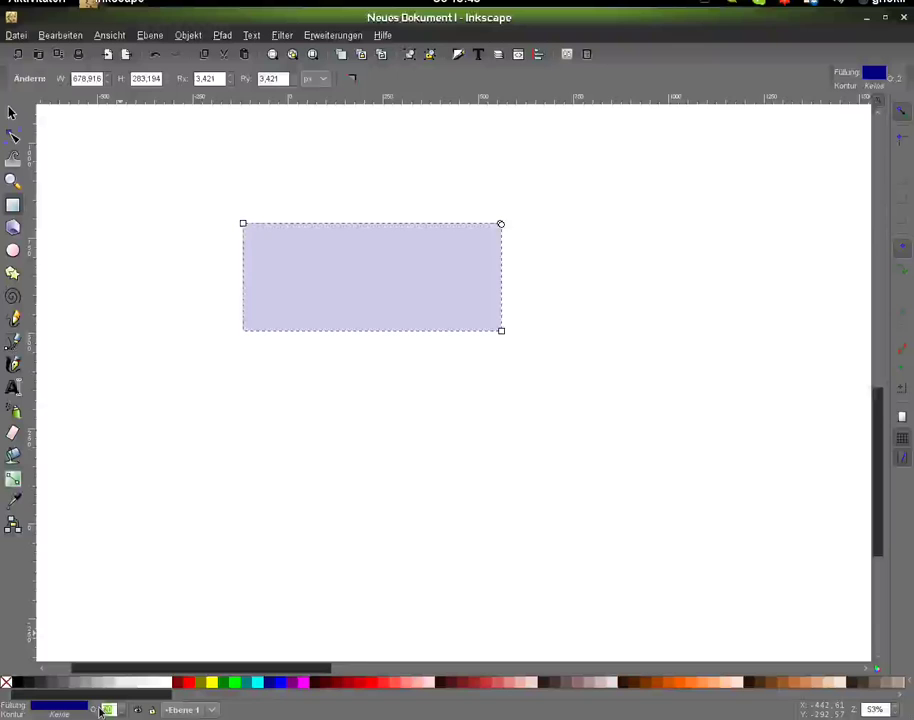
text(100)
key(Return)
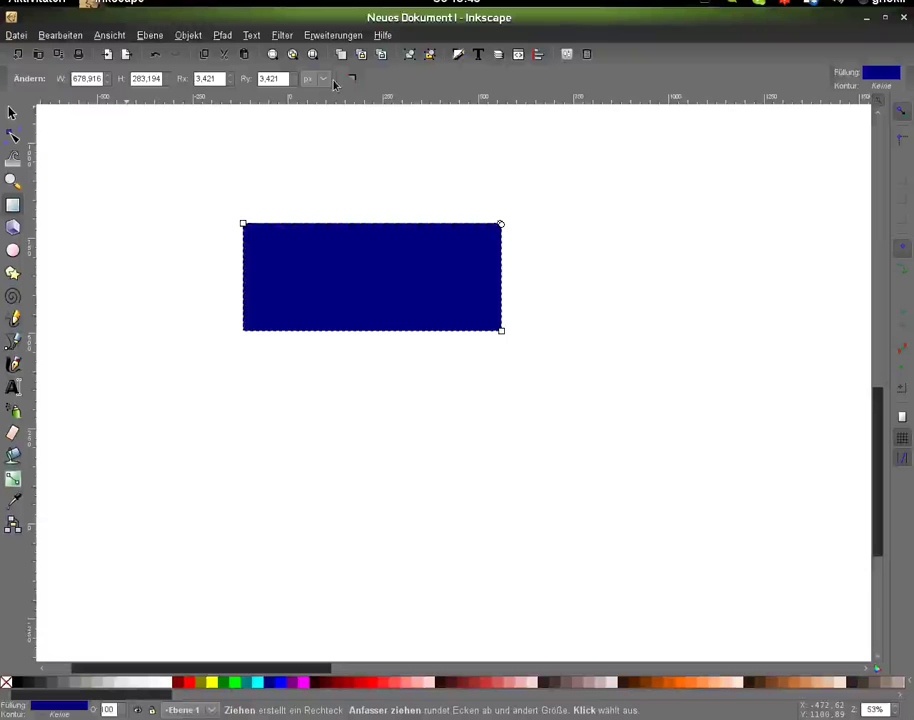
Step: Size the rectangle to 300 × 150 mm with 5 mm Rx/Ry corner rounding
click(320, 79)
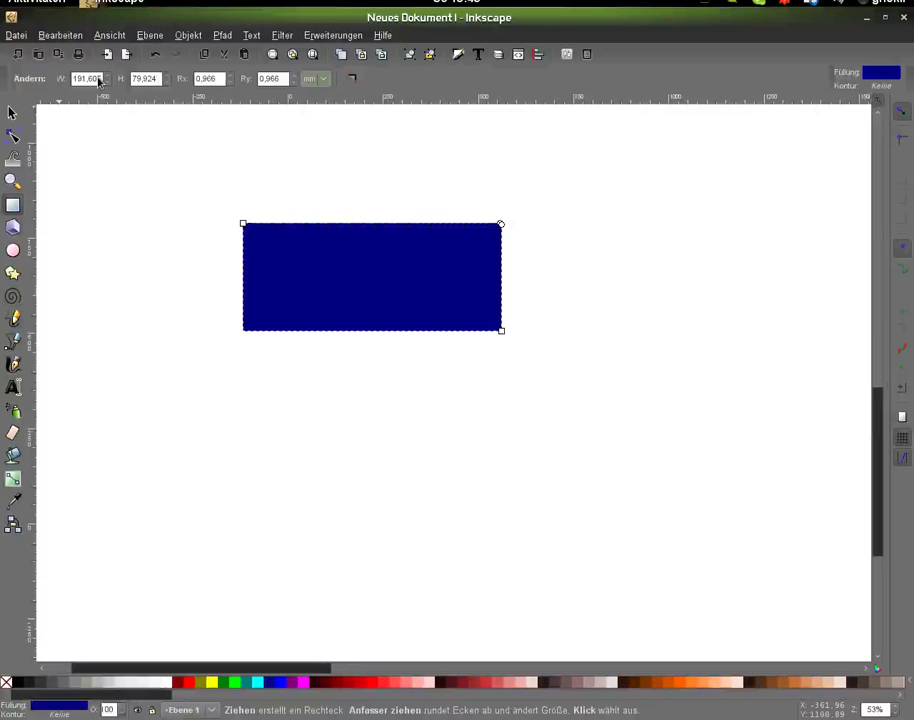
text(300)
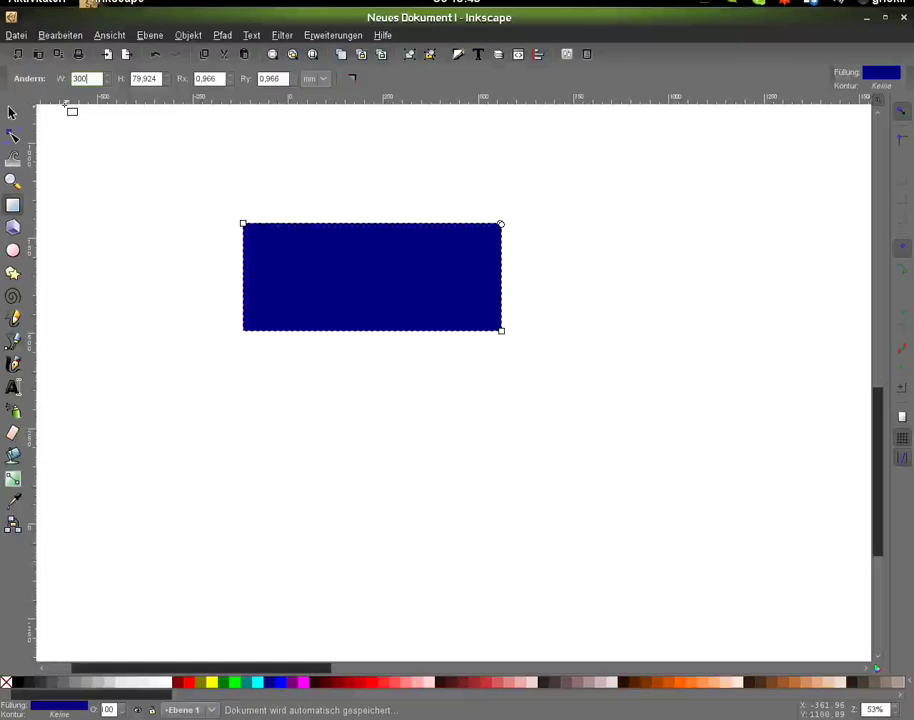
key(Tab)
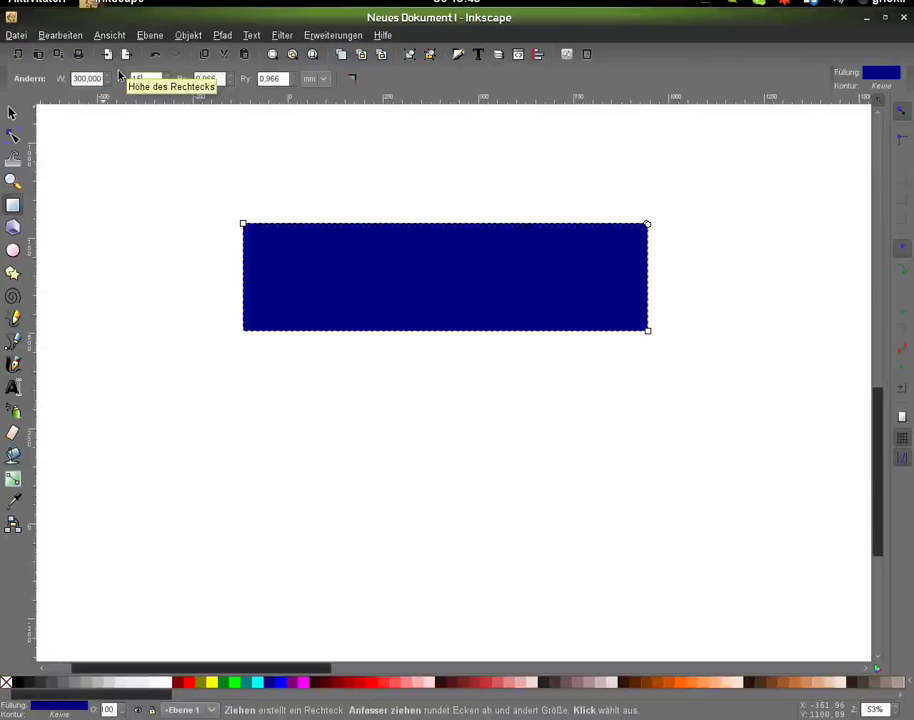
key(Return)
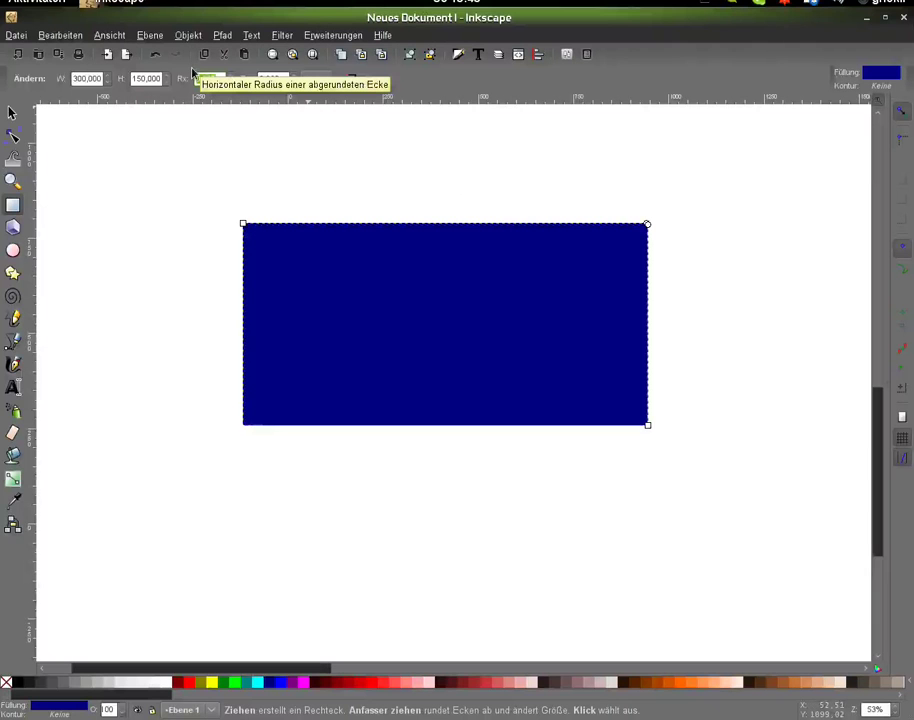
text(5)
key(Tab)
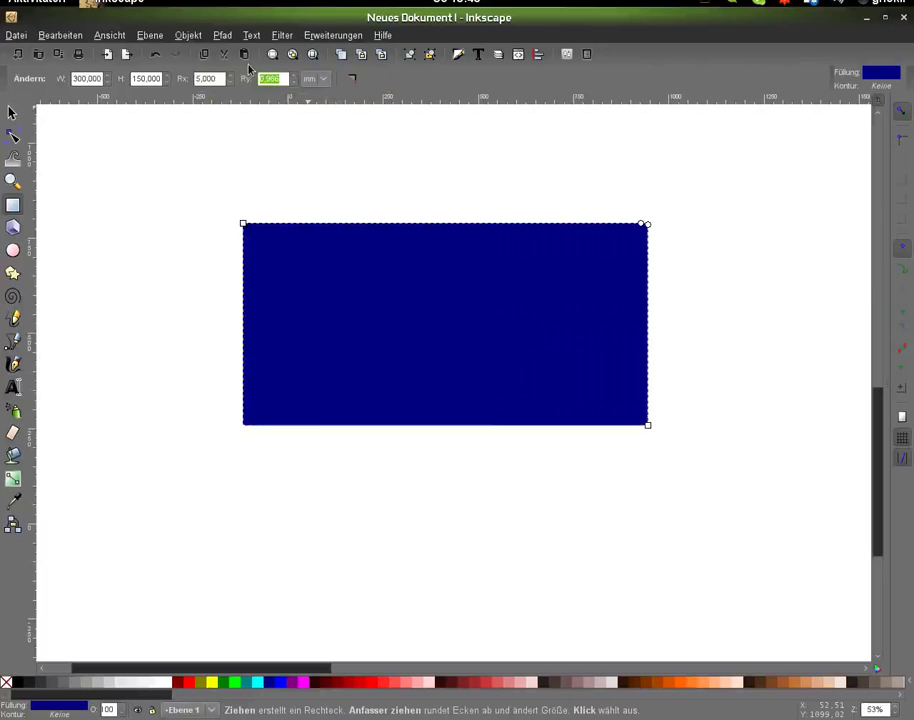
text(5)
key(Return)
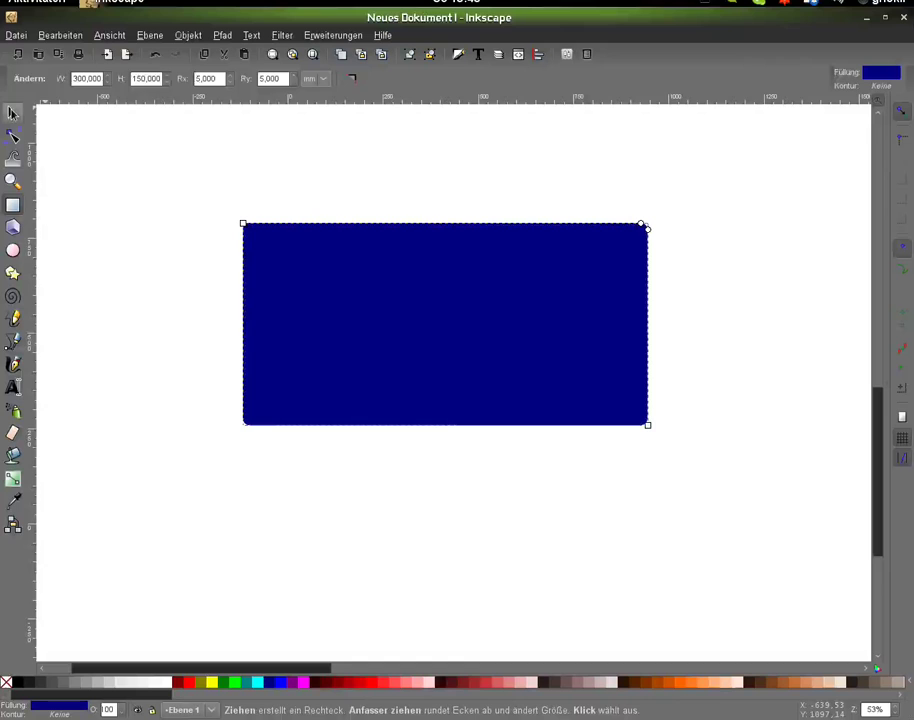
key(s)
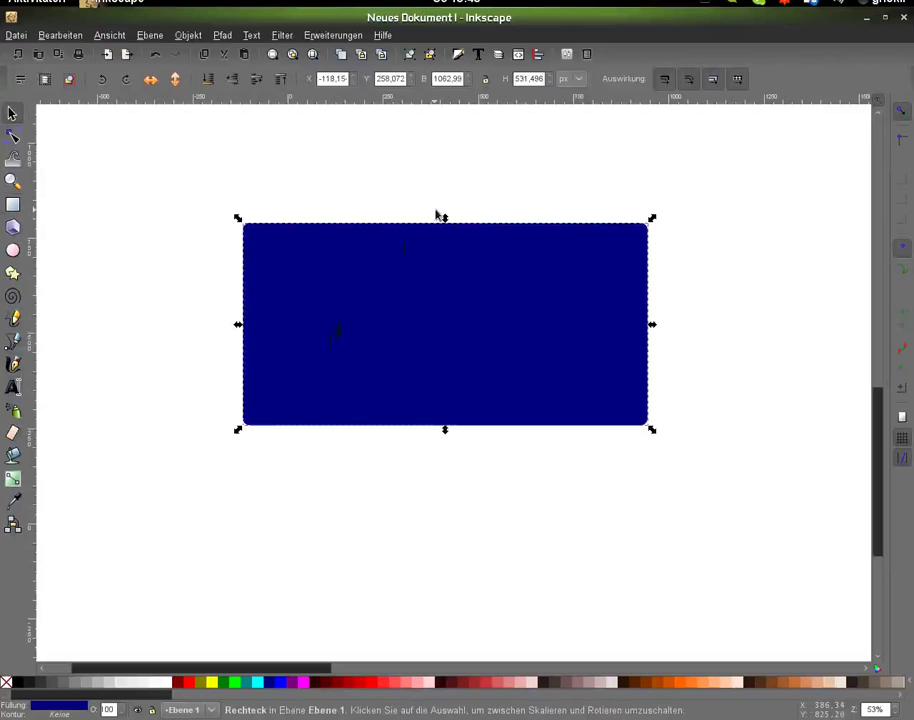
Step: Make the shape a red dynamic offset inset to reveal a blue border
click(188, 683)
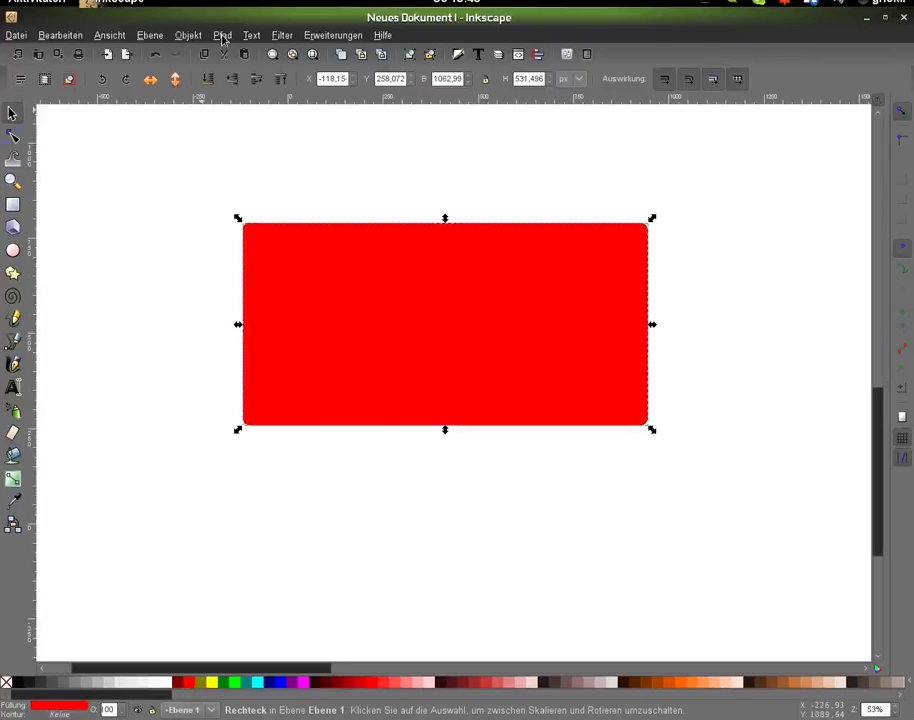
key(ctrl+j)
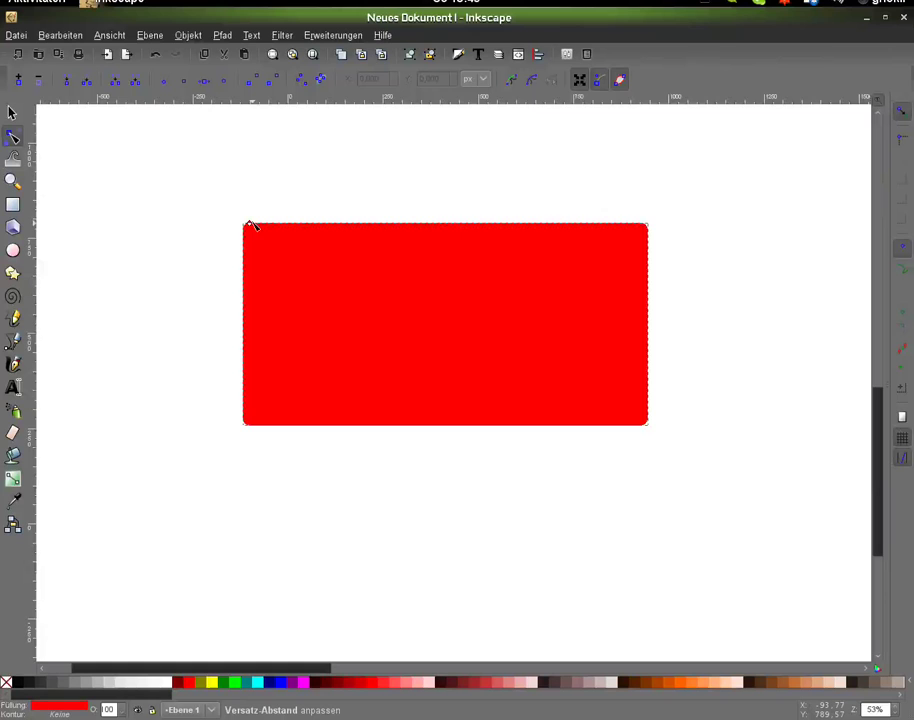
drag(252, 226, 252, 232)
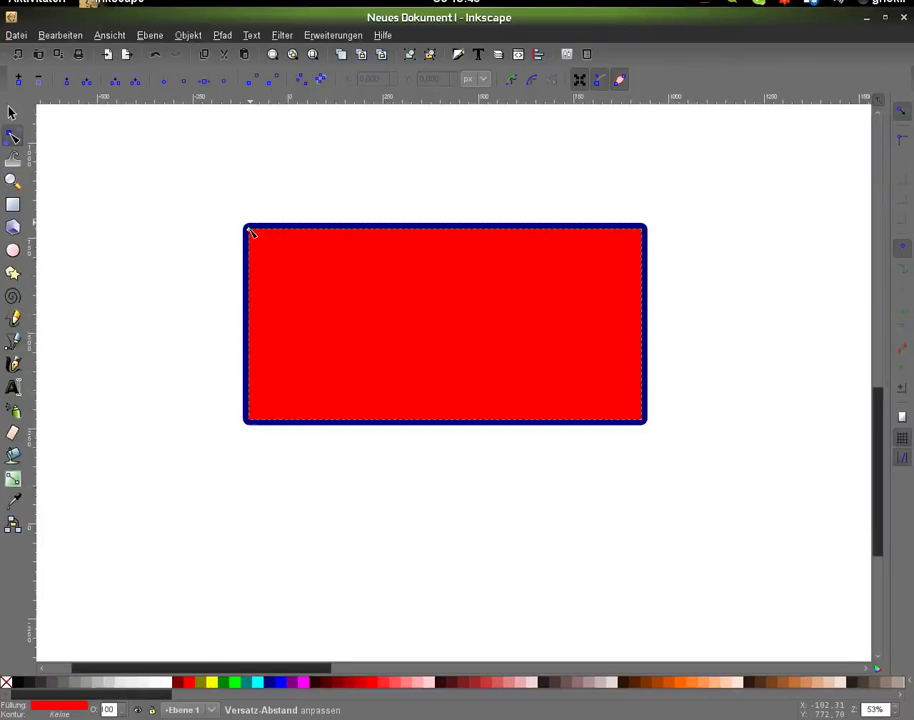
key(Escape)
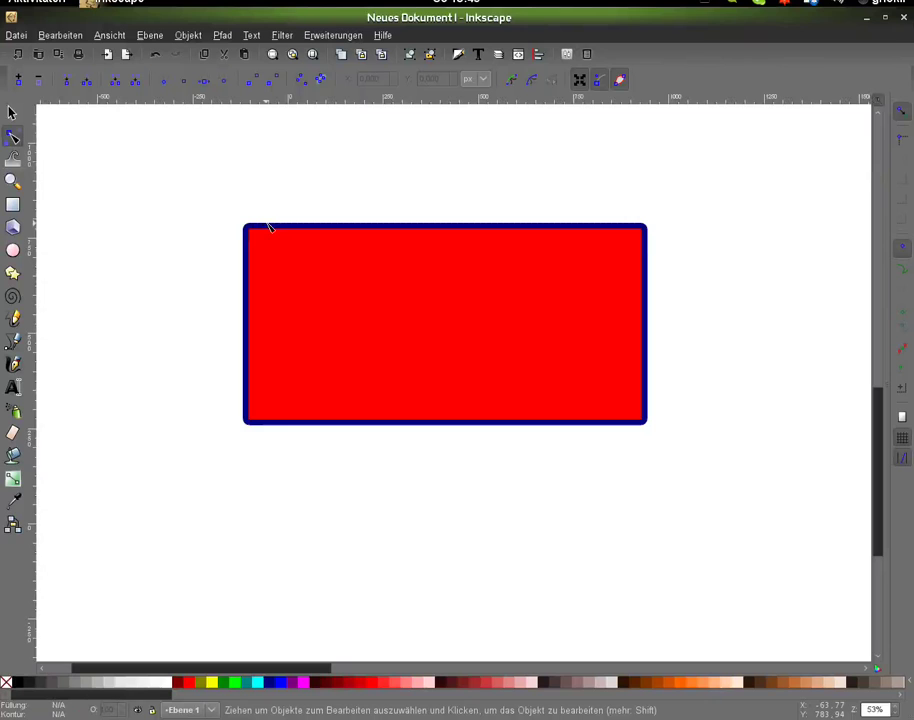
Step: Fill the offset shape yellow and inset it further inside the red band
click(269, 228)
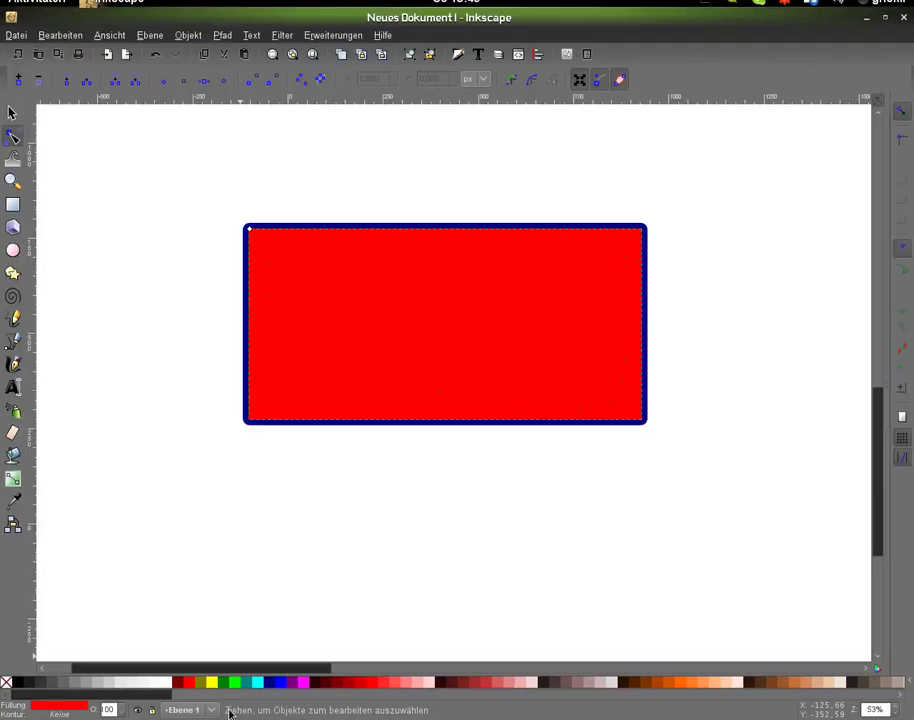
click(212, 682)
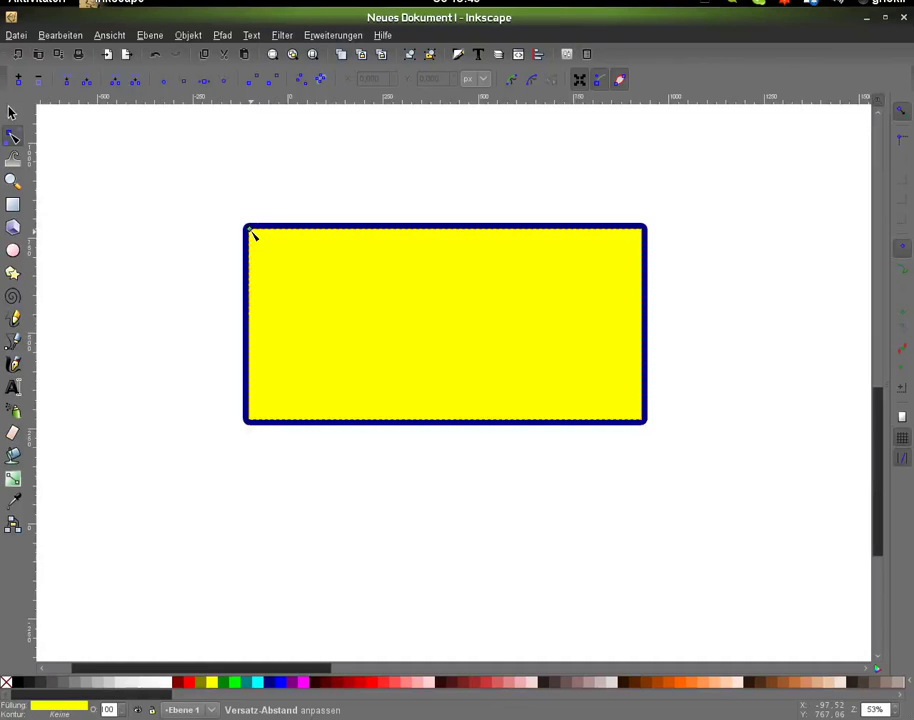
drag(253, 234, 257, 237)
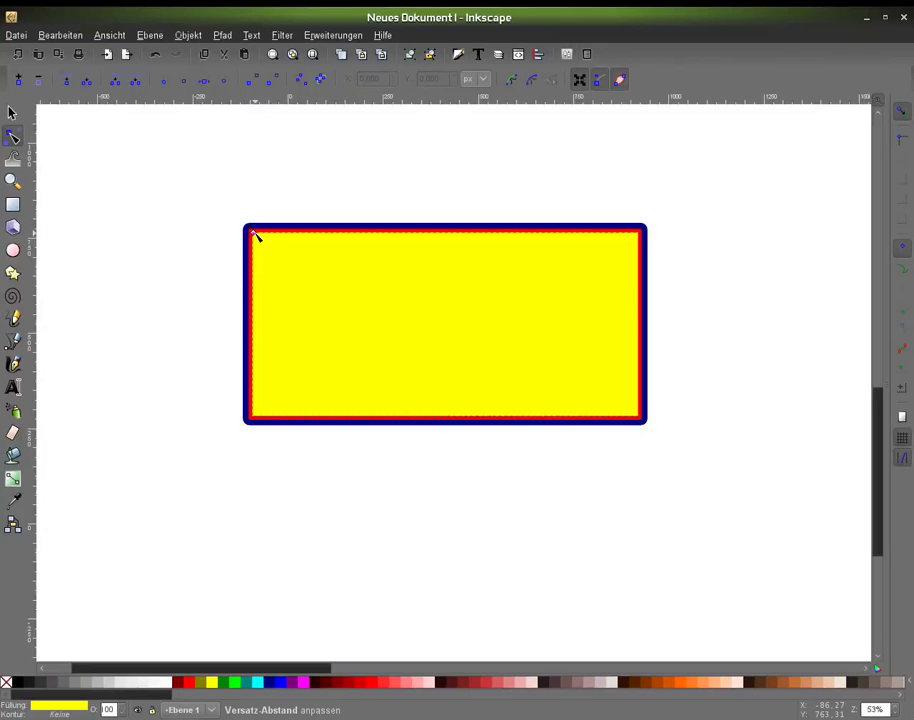
drag(256, 236, 257, 238)
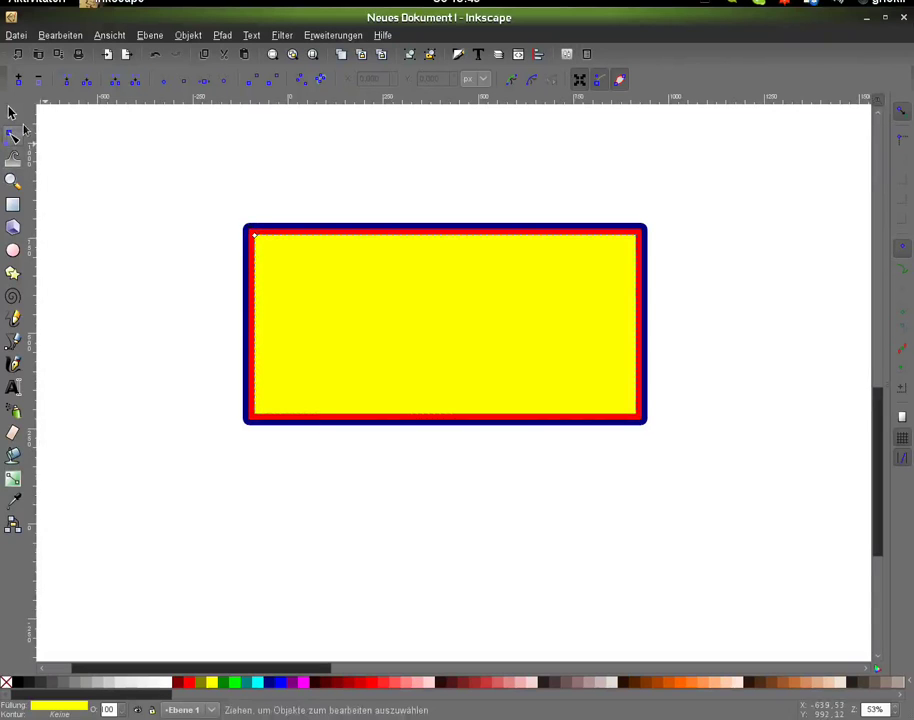
Step: Select both offset shapes and undo the last three edits
click(12, 113)
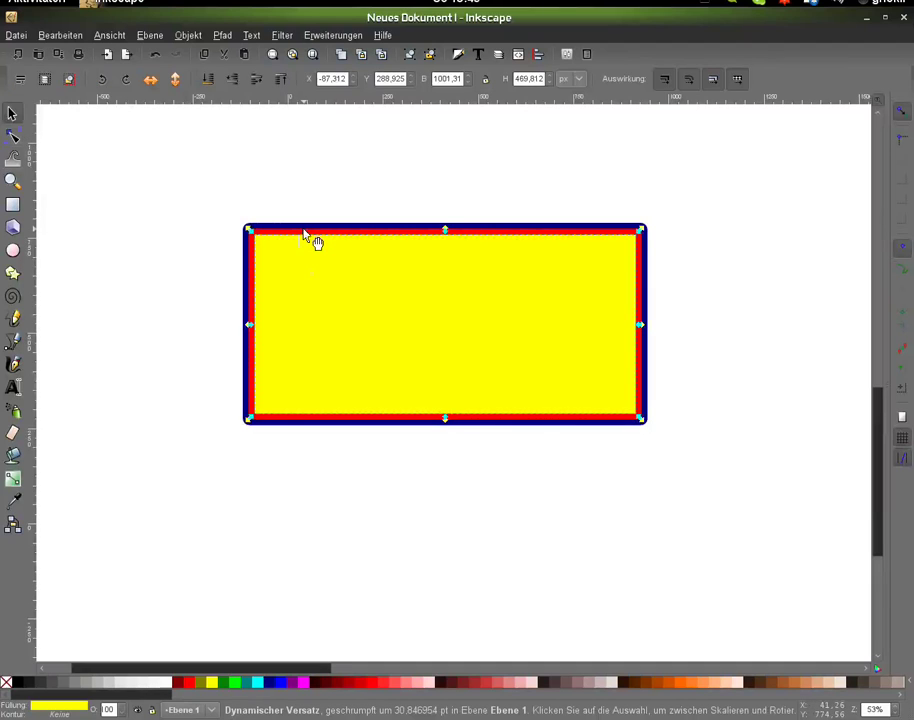
key(ctrl+a)
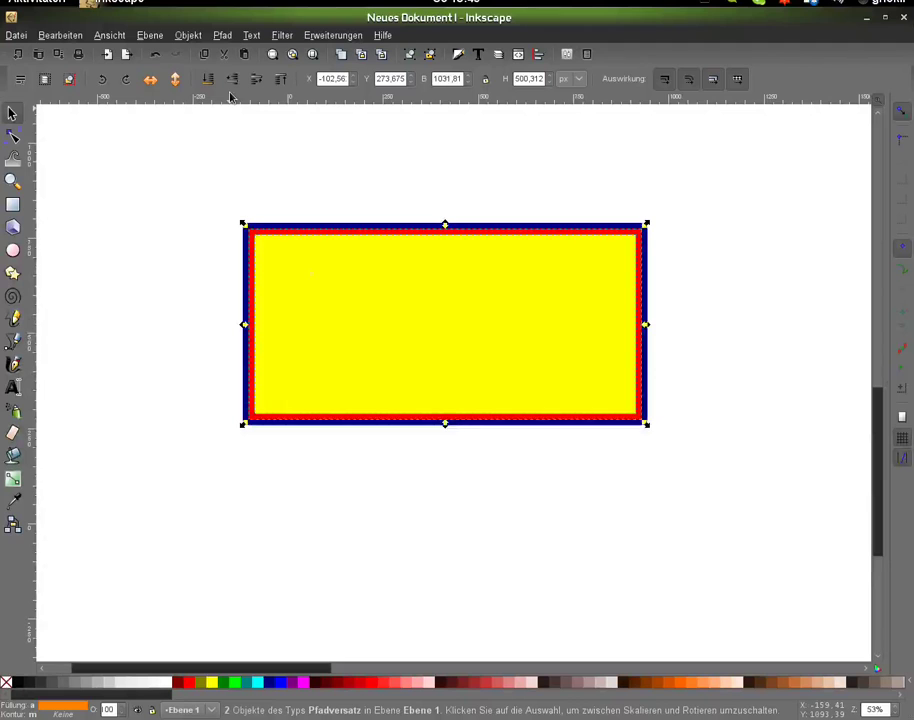
key(ctrl+z)
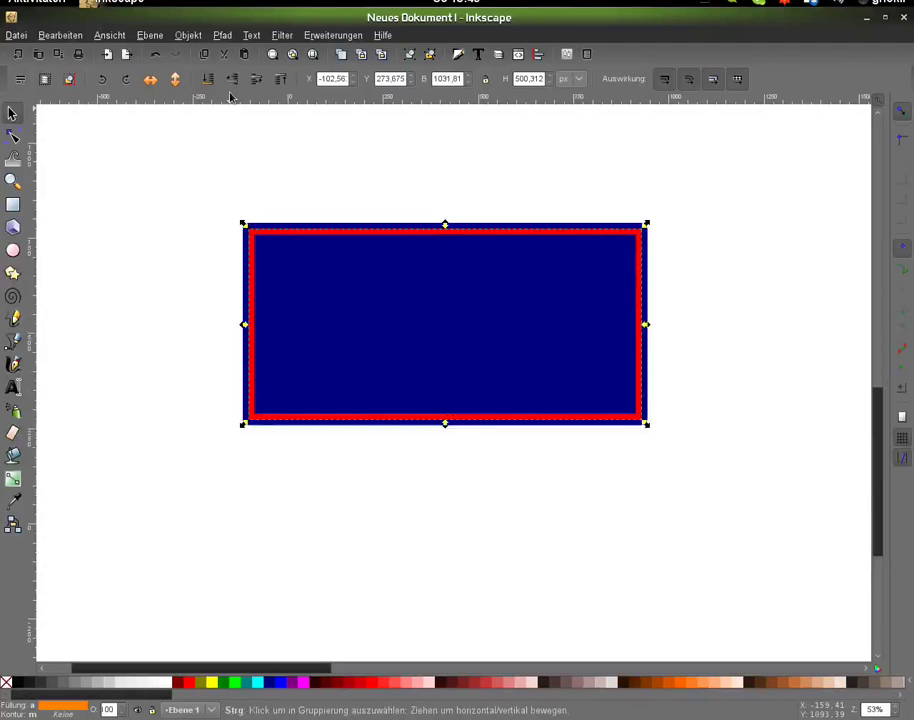
key(ctrl+z)
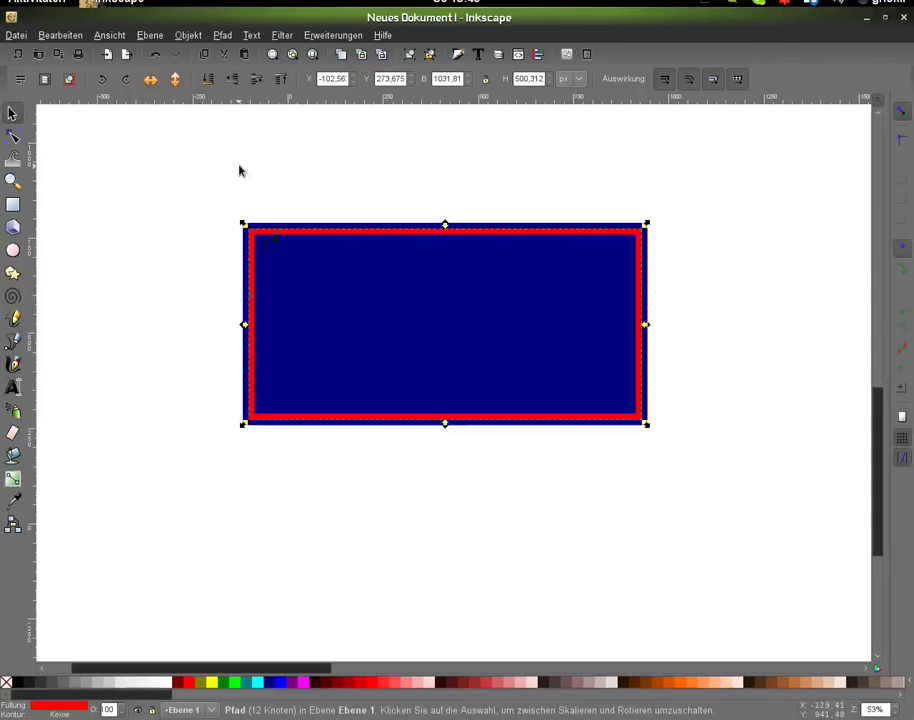
key(ctrl+z)
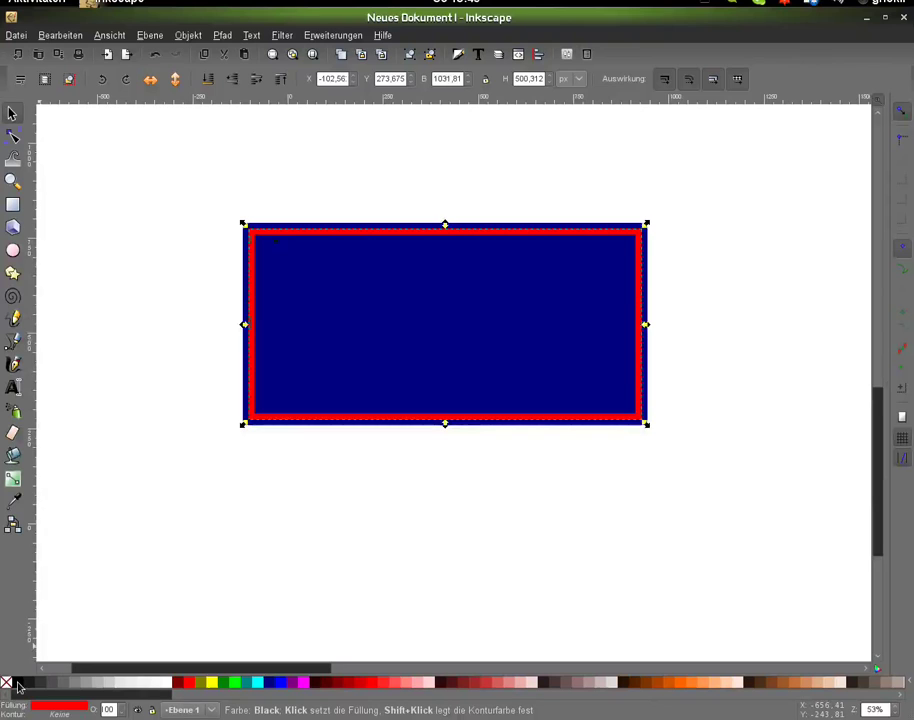
Step: Make the band black and give it a slight 0.5 blur in Fill and Stroke
shift+click(17, 685)
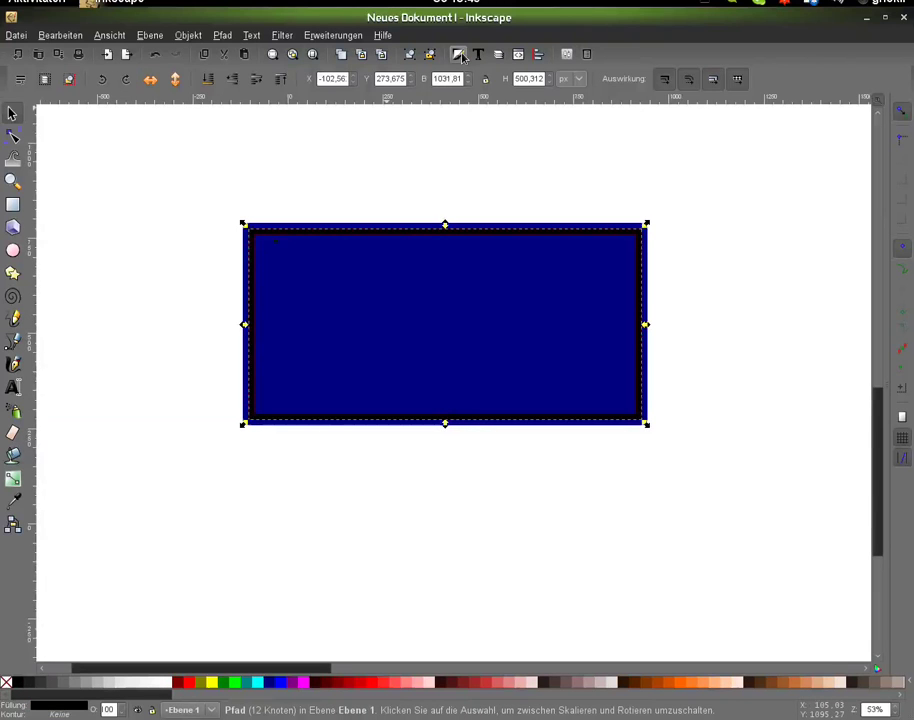
click(459, 55)
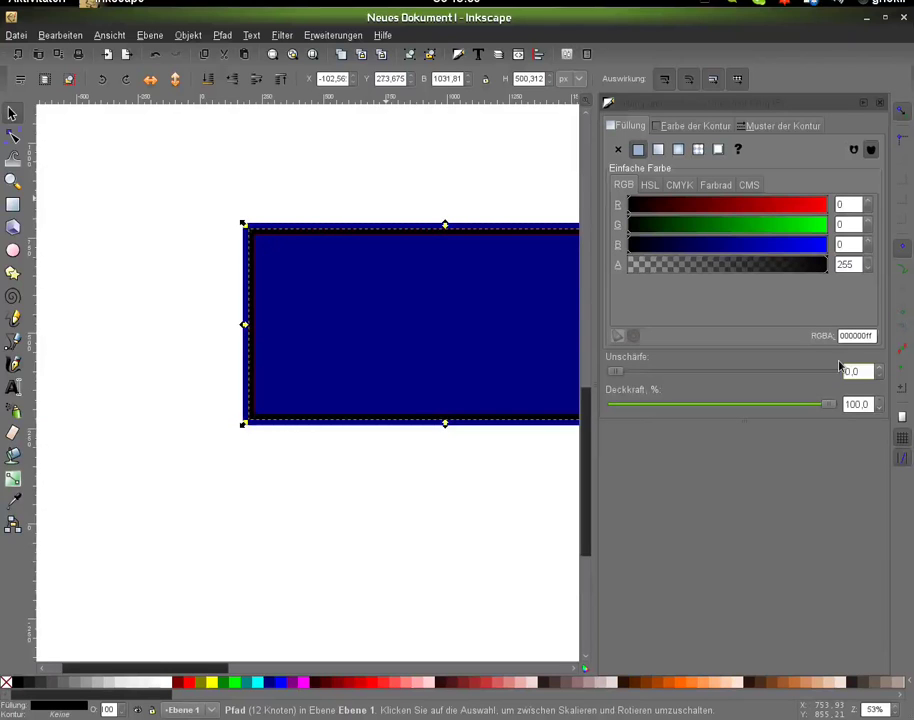
click(840, 368)
text(0,5)
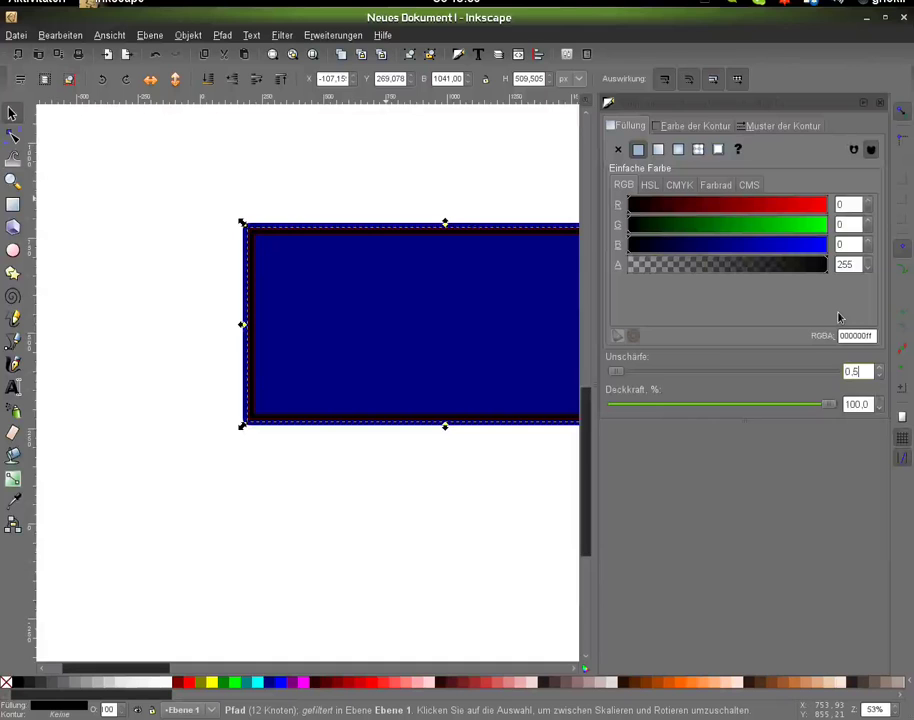
key(F12)
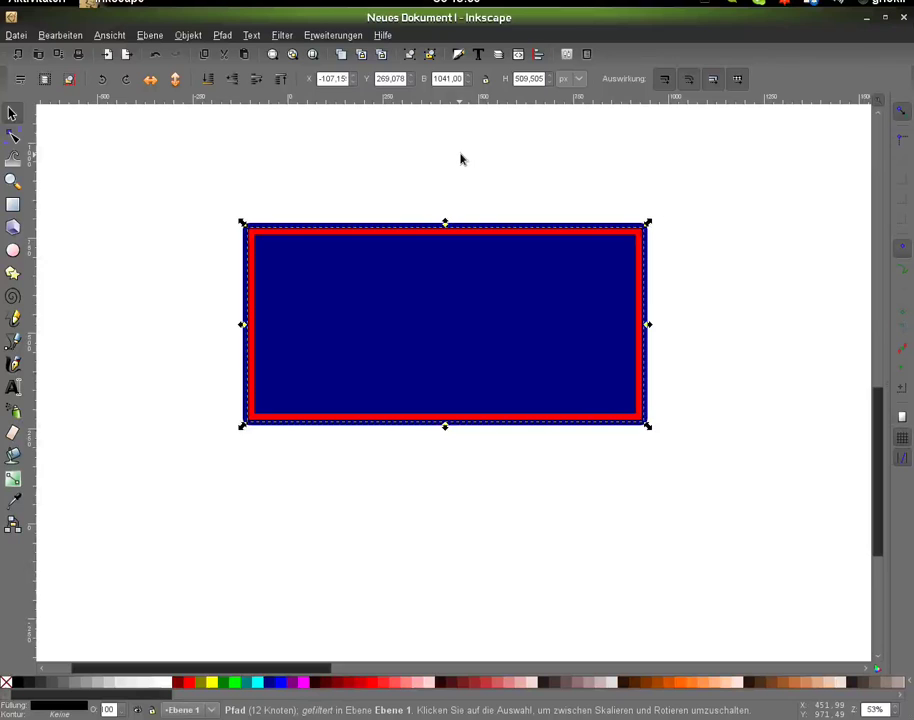
key(Escape)
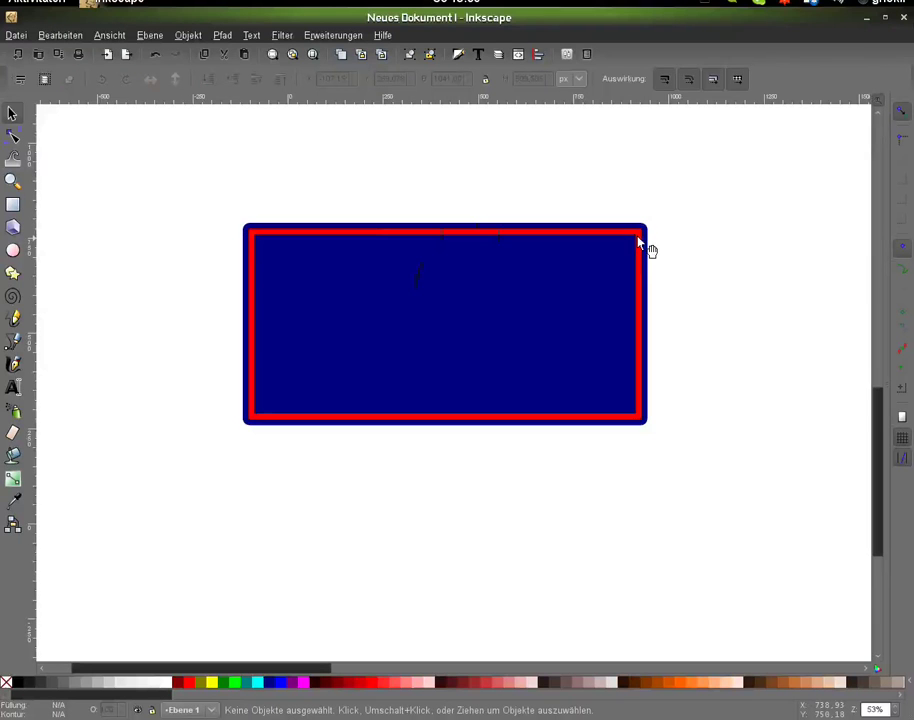
Step: Fill the plate rectangle with 30% gray
double_click(644, 249)
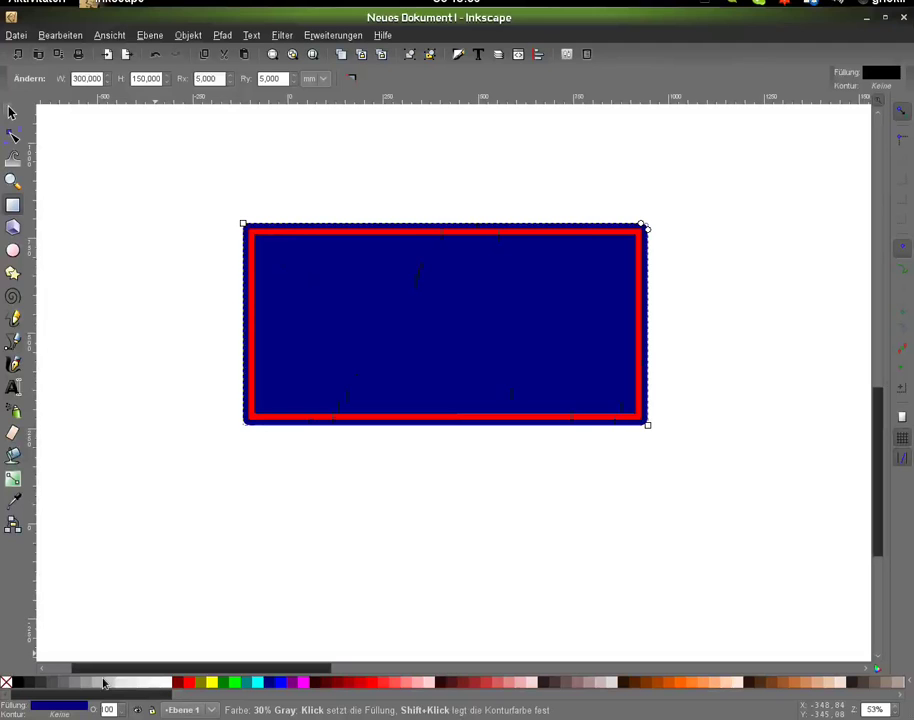
click(104, 683)
key(Escape)
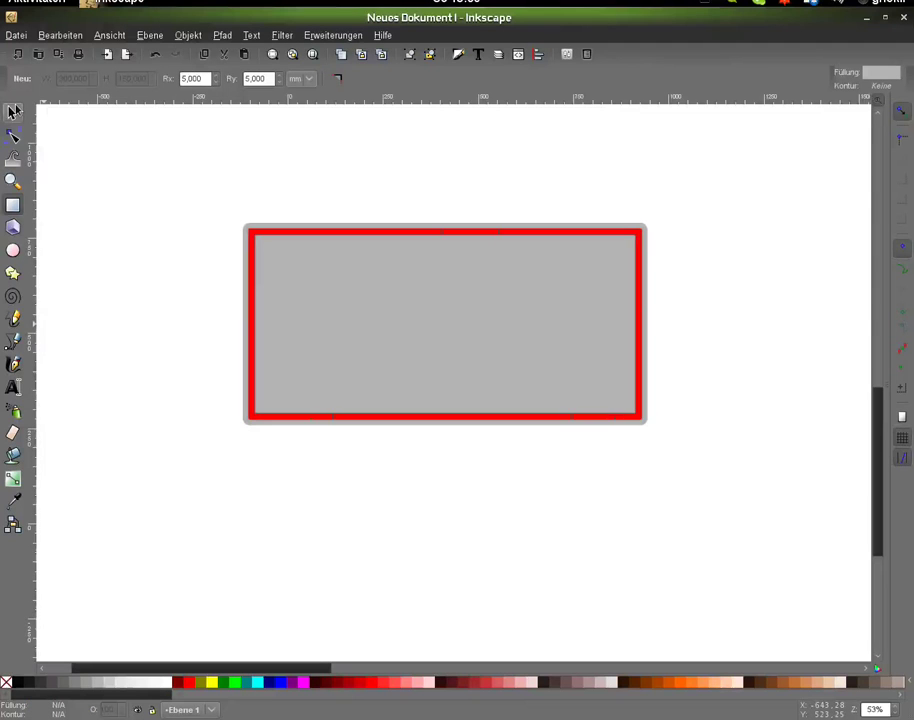
Step: Fill the inner 12-node path with white, undoing an accidental guide
click(13, 110)
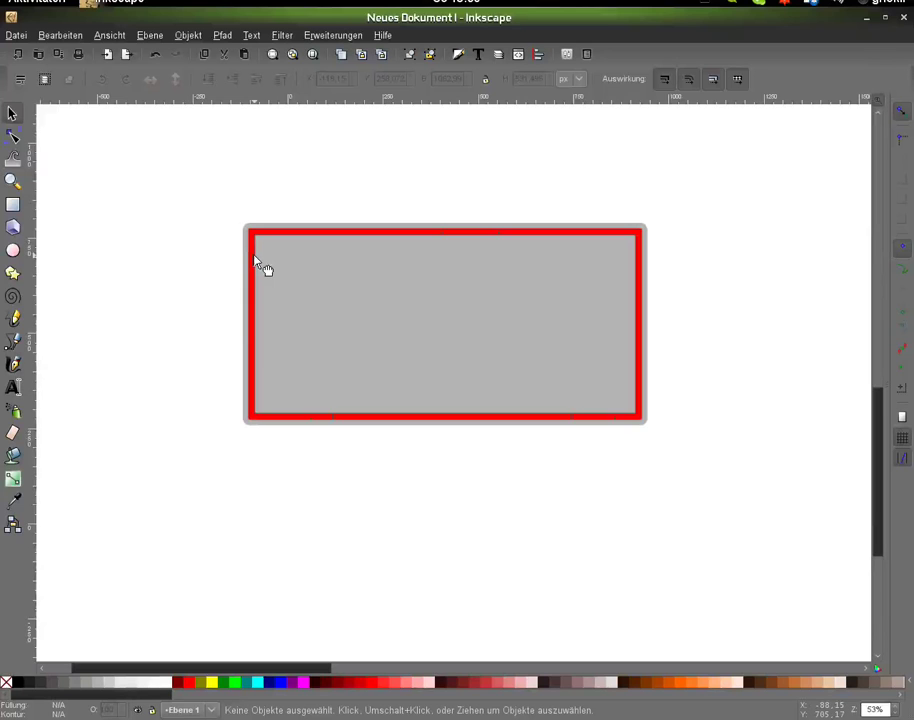
click(255, 262)
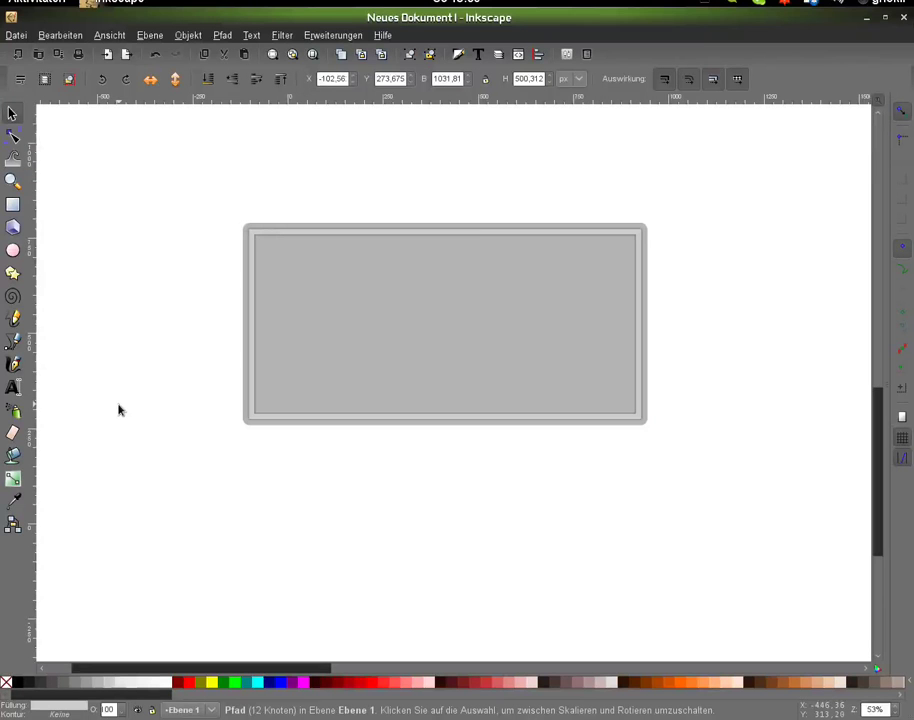
drag(265, 97, 265, 243)
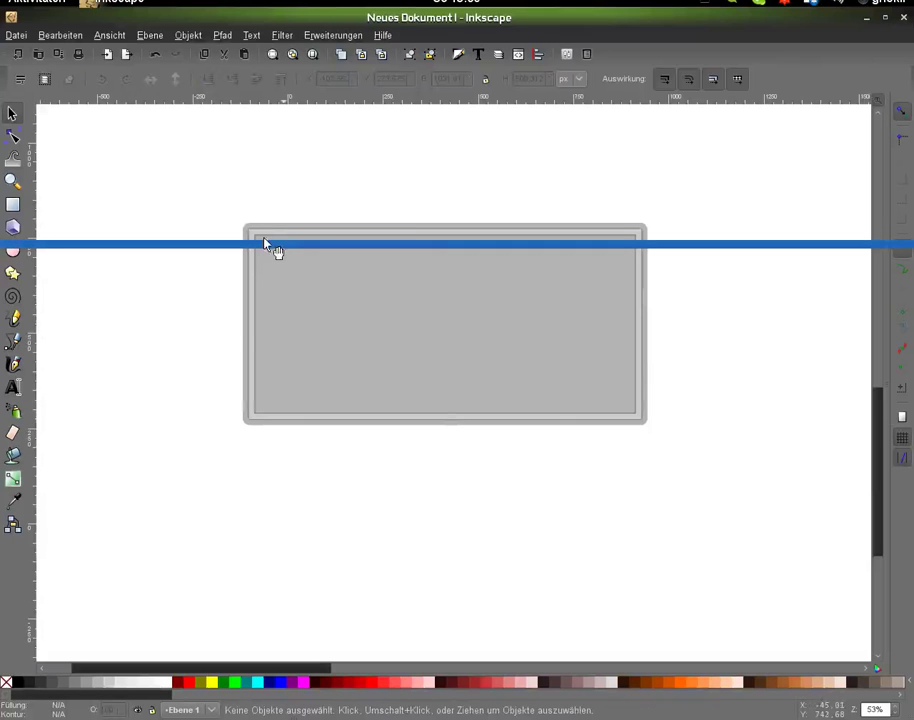
key(ctrl+z)
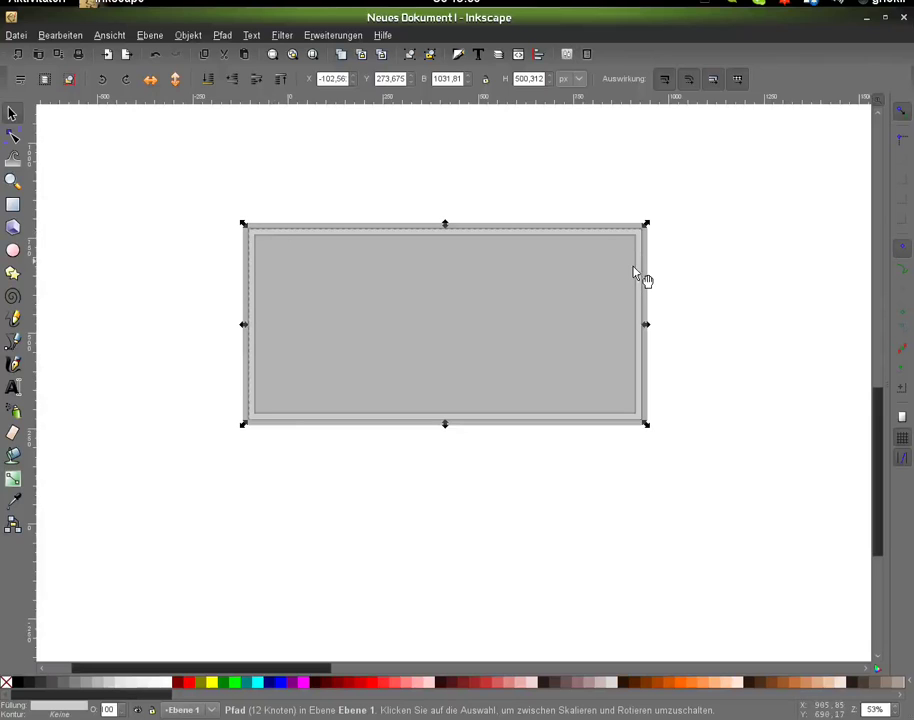
click(169, 686)
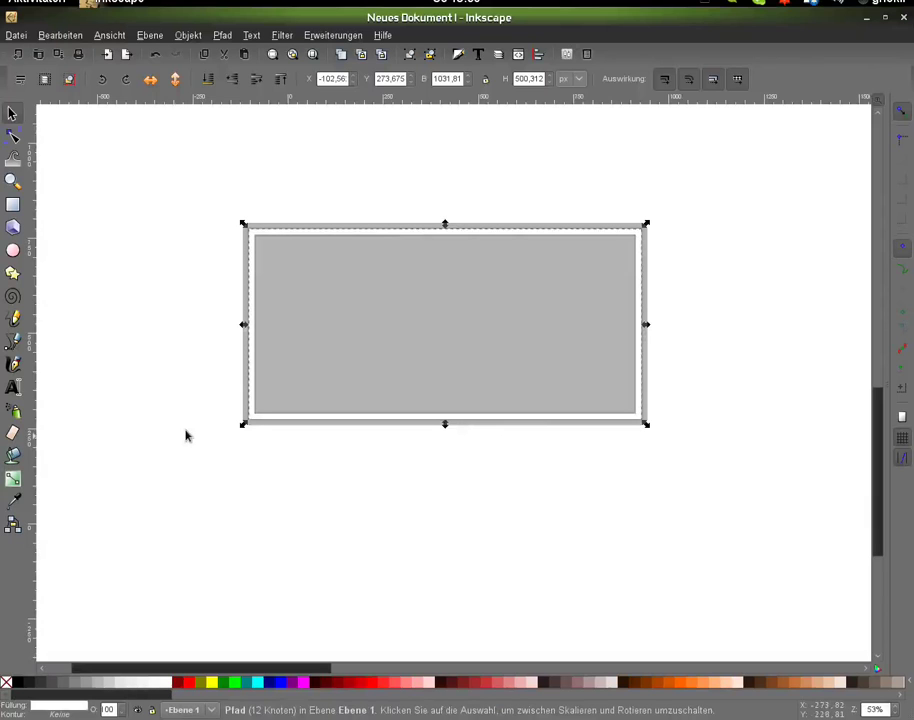
Step: Make the white shape a dynamic offset and pull its top-left edge slightly inward
key(plus)
click(221, 36)
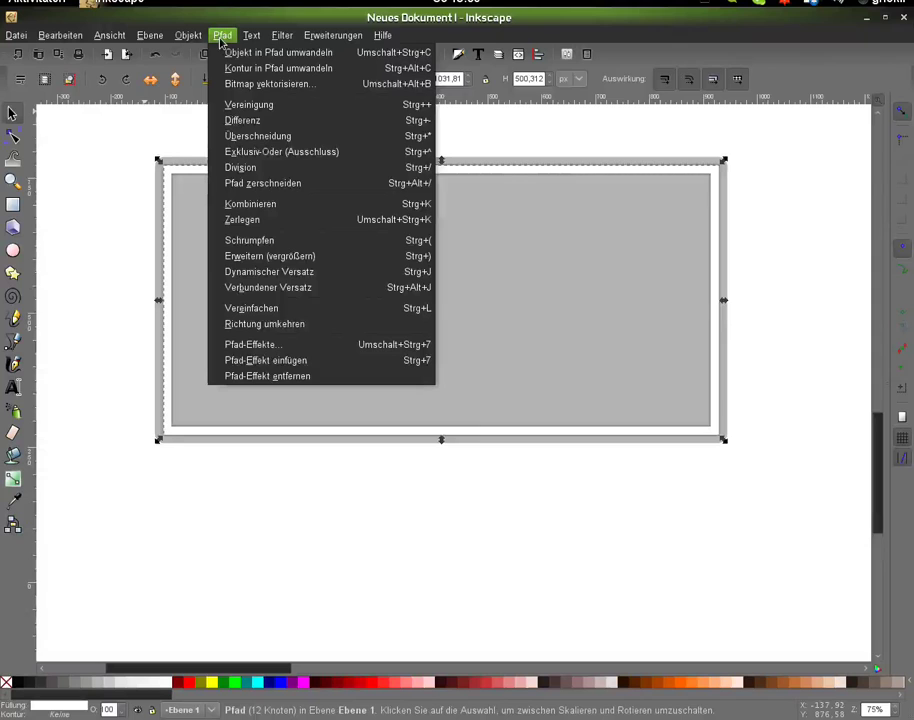
click(269, 271)
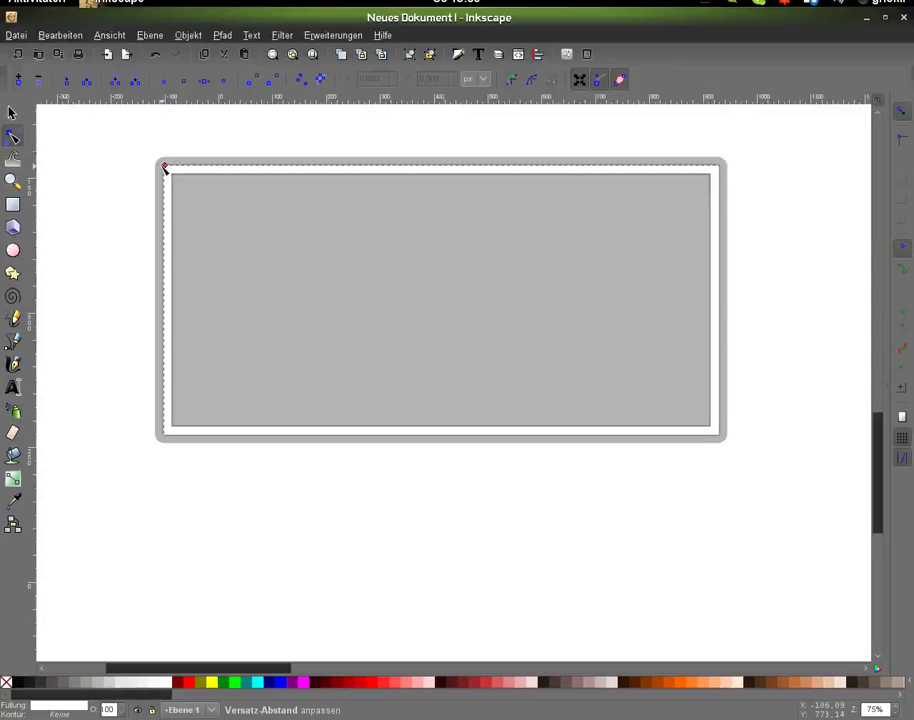
drag(165, 168, 170, 170)
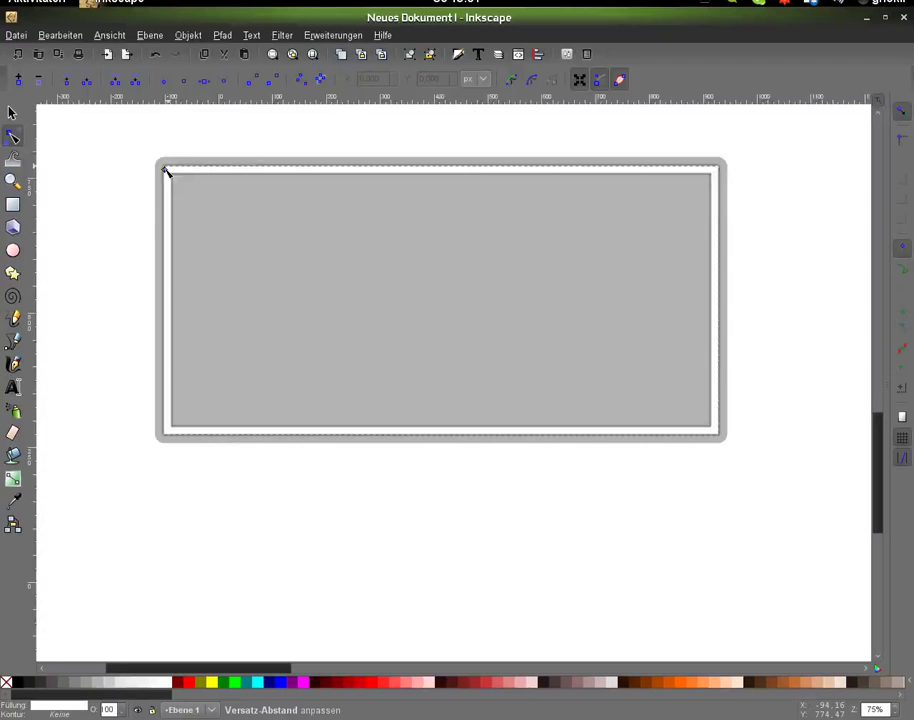
drag(167, 171, 170, 174)
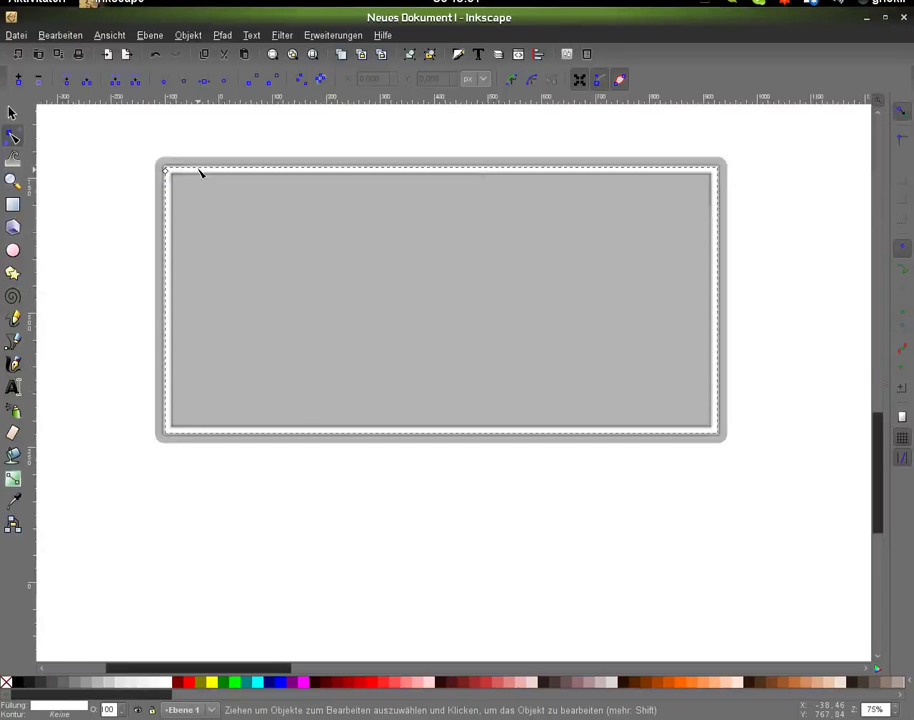
Step: Set the white band's blur (Unschärfe) to 0,5 in Fill and Stroke
key(ctrl+shift+f)
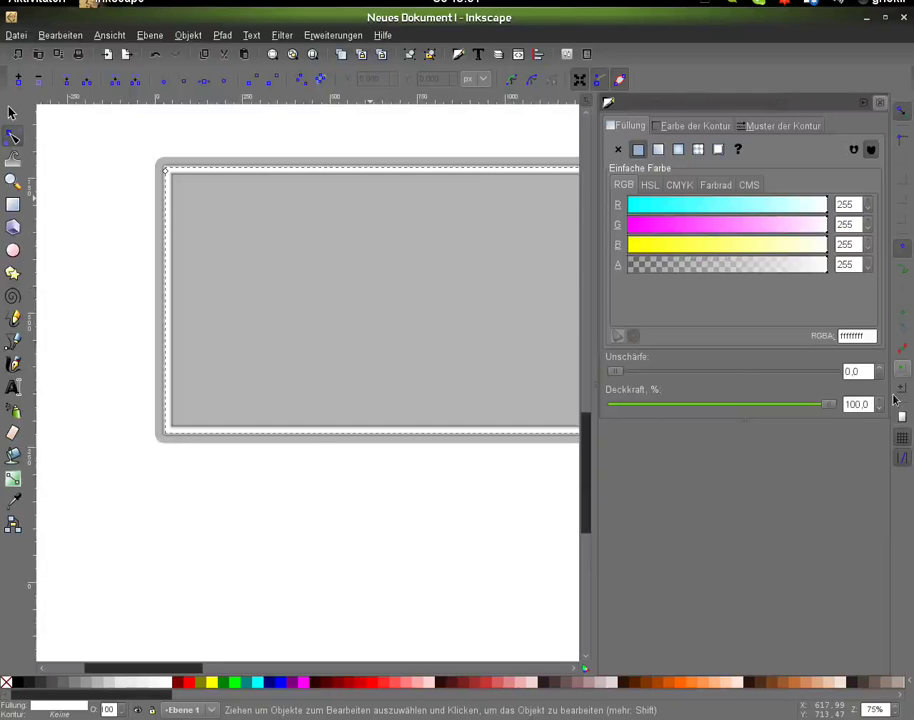
click(878, 372)
key(BackSpace)
text(5)
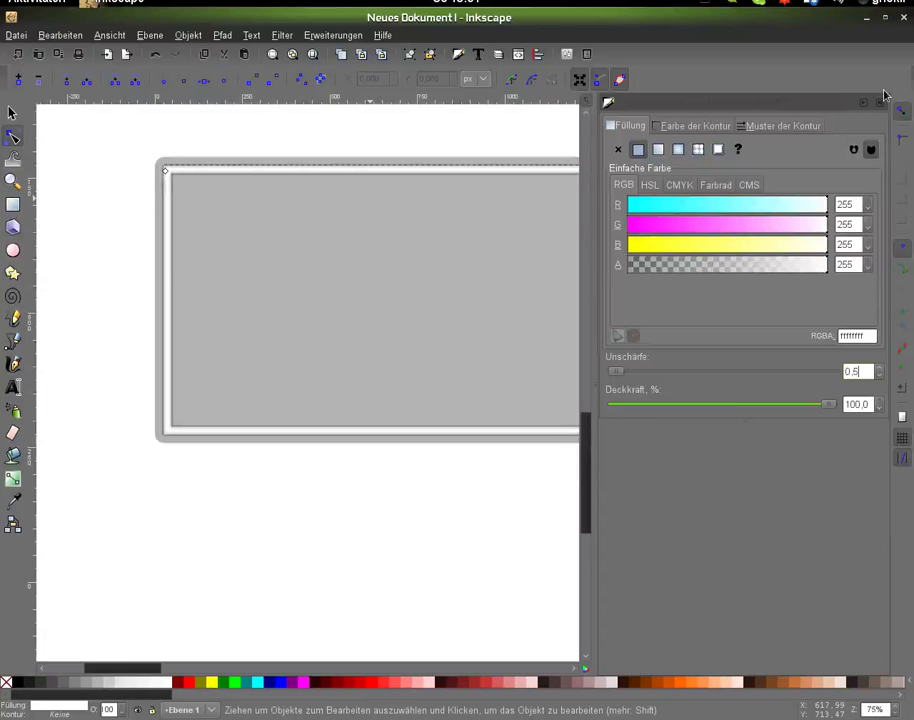
click(880, 101)
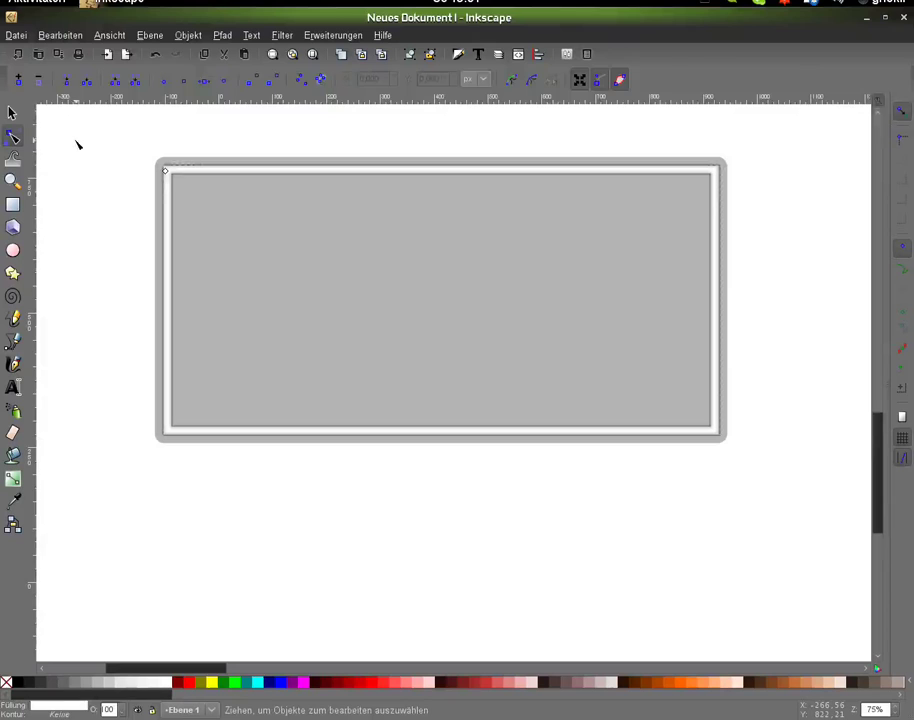
click(13, 113)
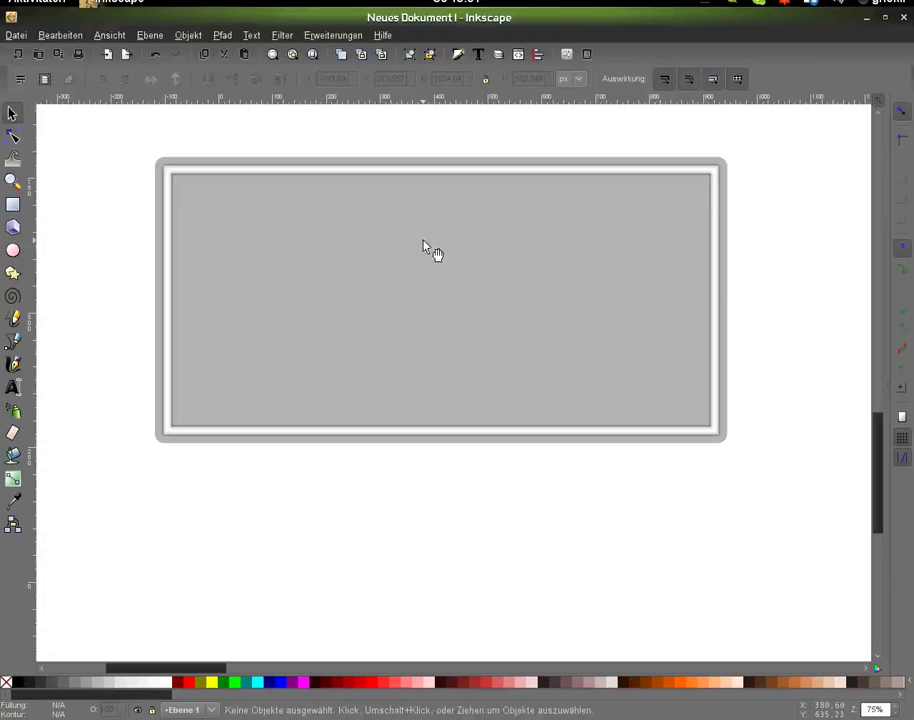
Step: Draw an ellipse above the plate's upper left and fill it dark blue
key(minus)
click(458, 301)
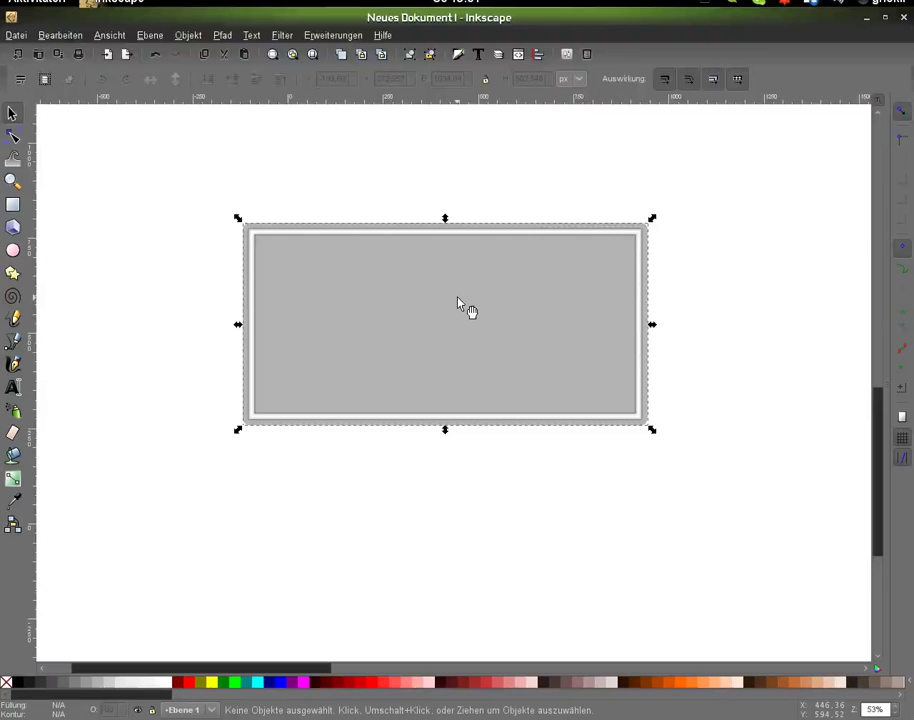
key(e)
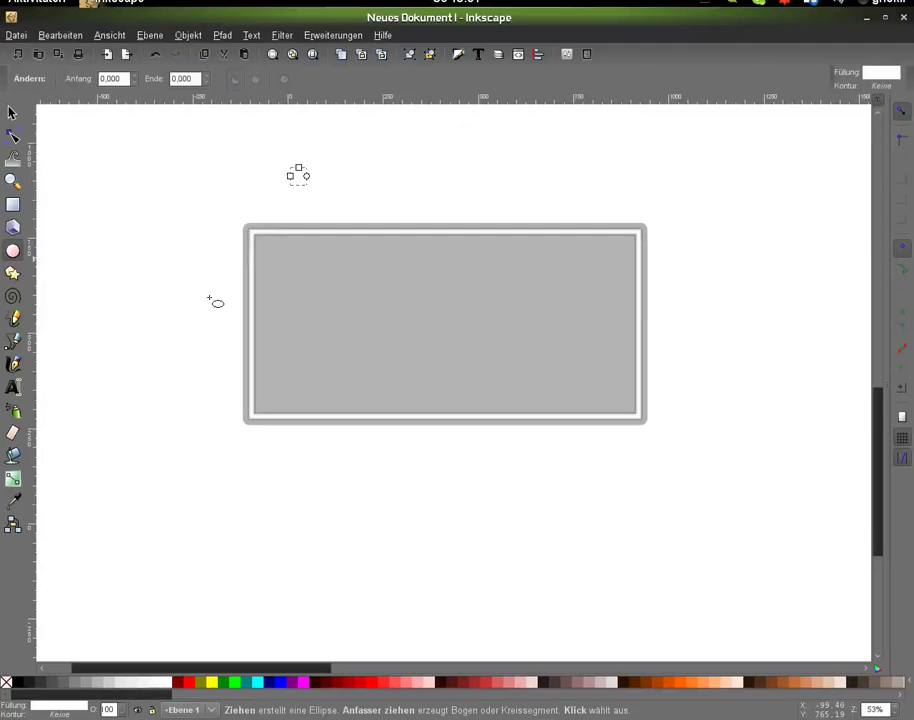
click(268, 682)
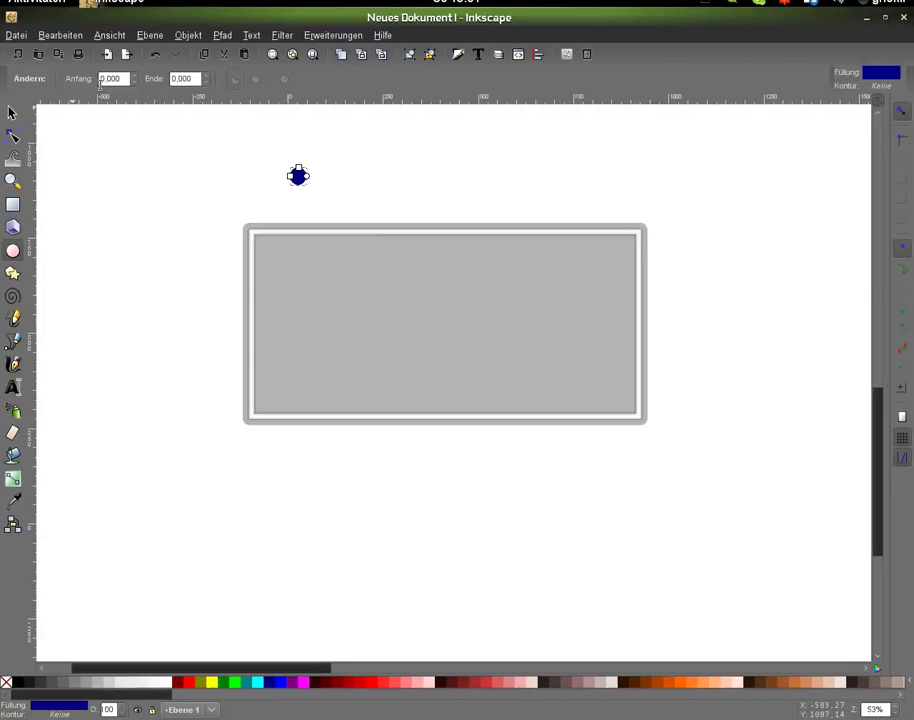
Step: Resize the ellipse to a 20 × 20 px circle, then change the width to 25
key(s)
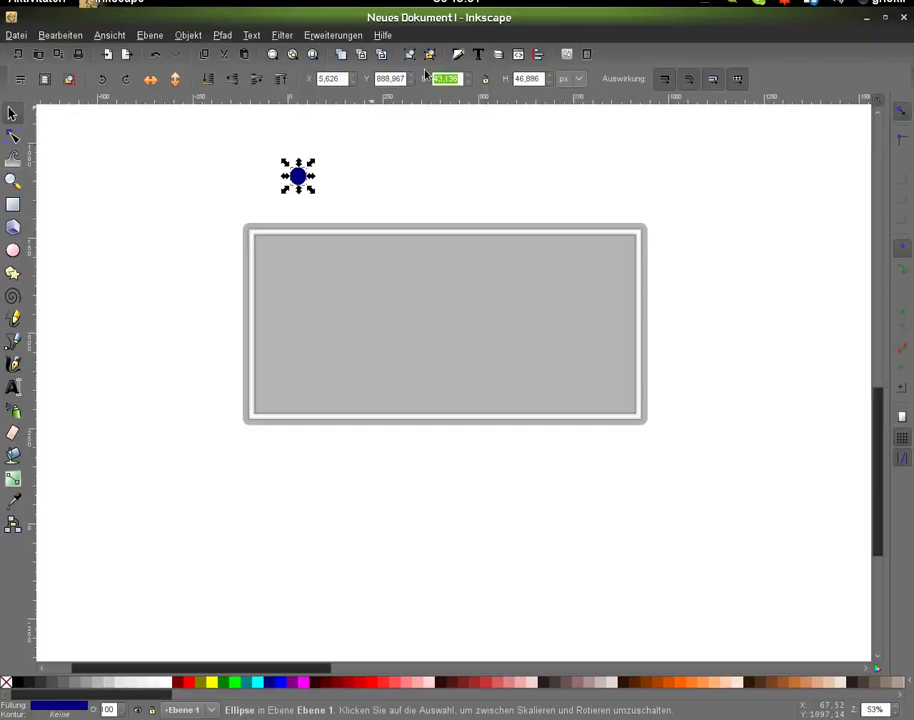
text(20)
key(Tab)
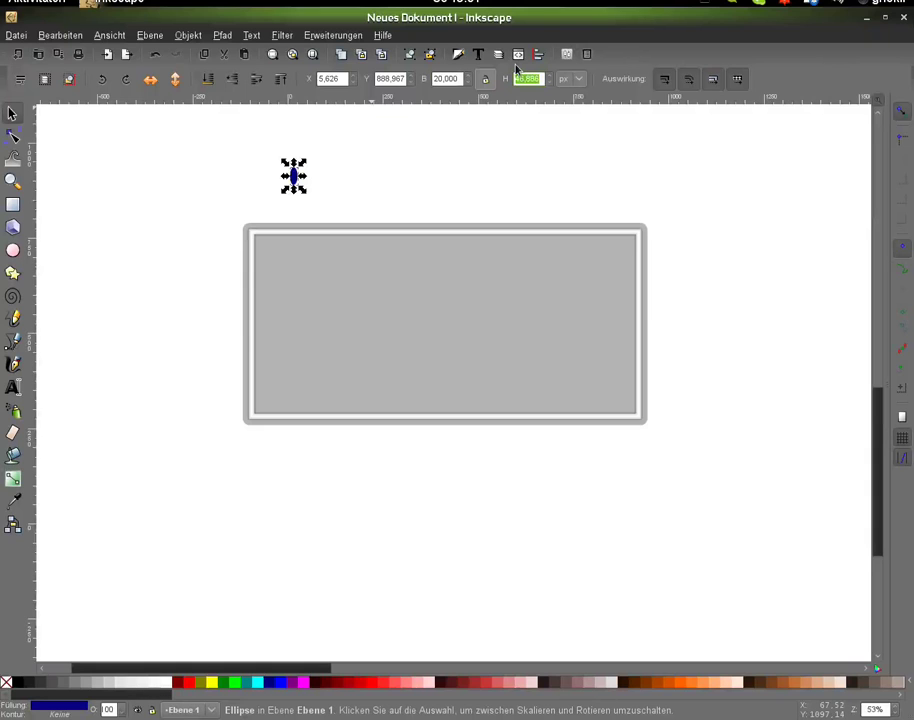
text(20)
click(437, 79)
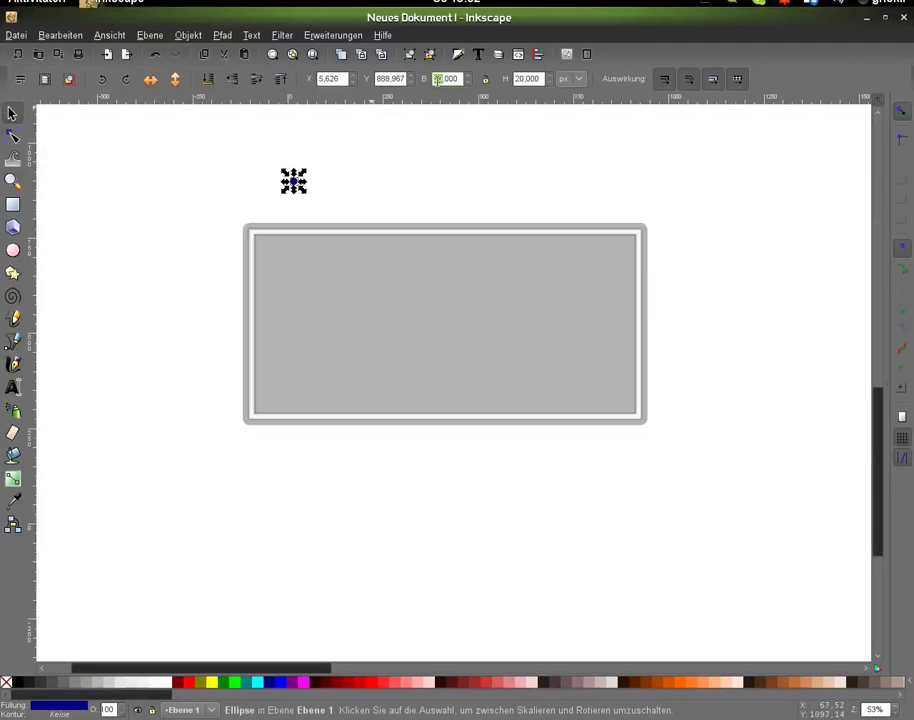
key(Delete)
text(5)
Step: Place the blue circle just inside the plate's top edge
drag(298, 186, 308, 212)
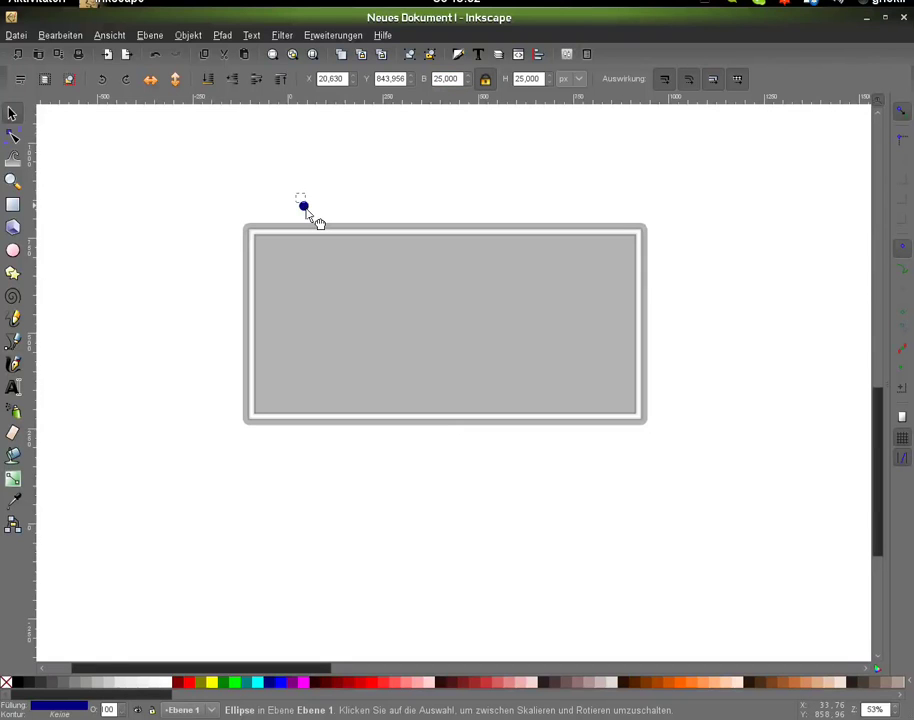
key(plus)
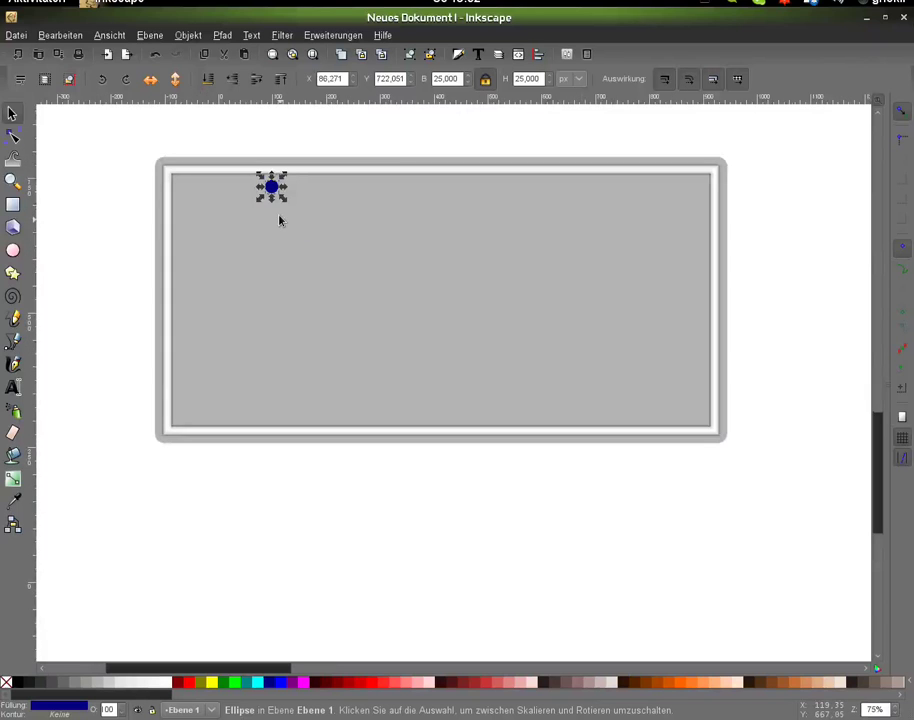
drag(273, 186, 285, 184)
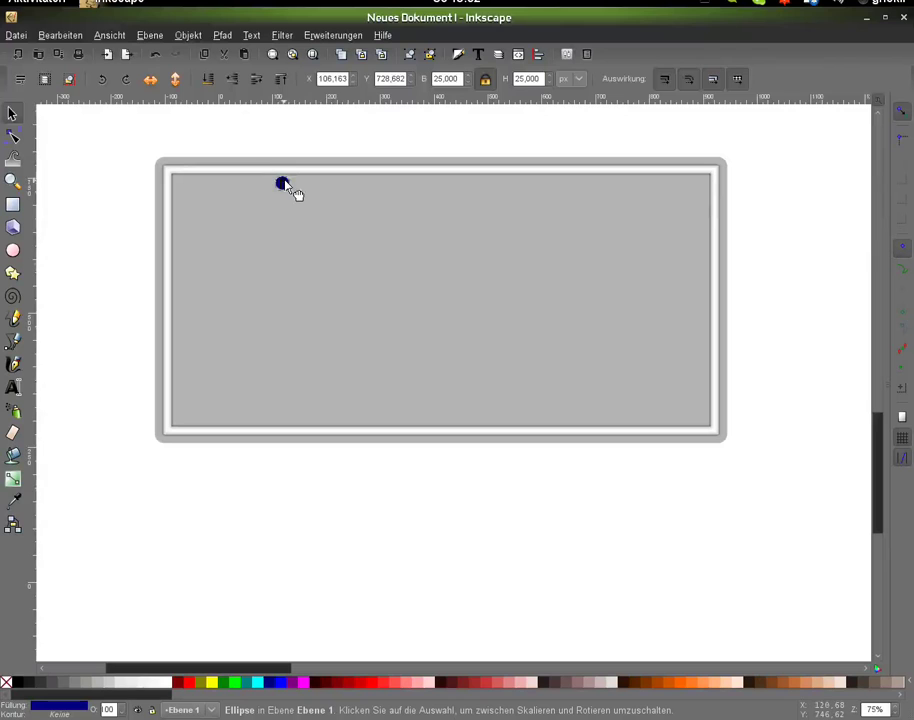
drag(285, 184, 285, 184)
Step: Duplicate the circle, move the copy near the bottom edge, and select both
key(ctrl+d)
key(Down)
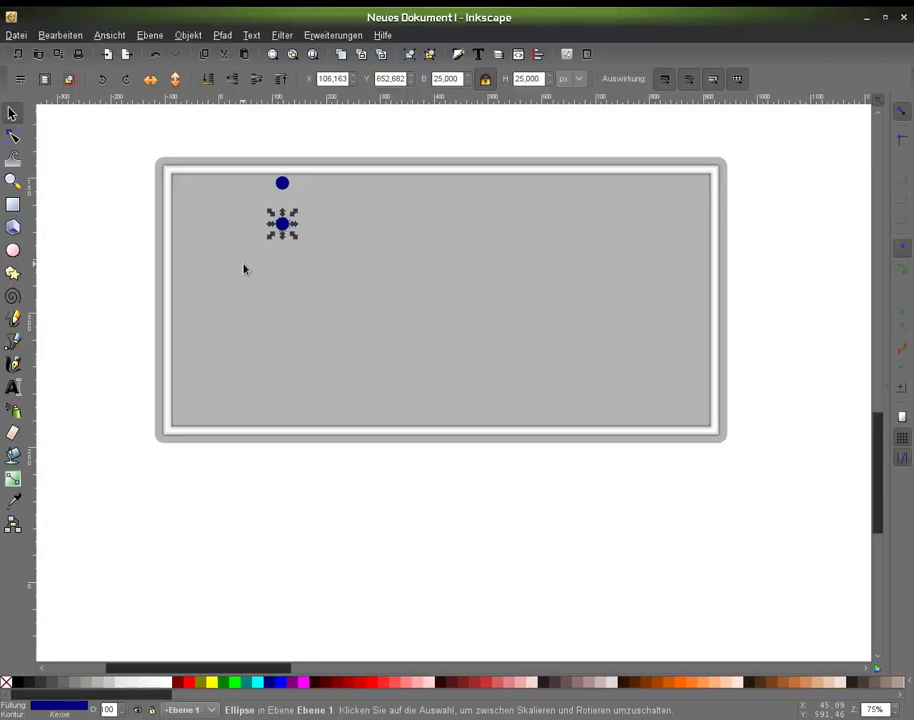
key(Down)
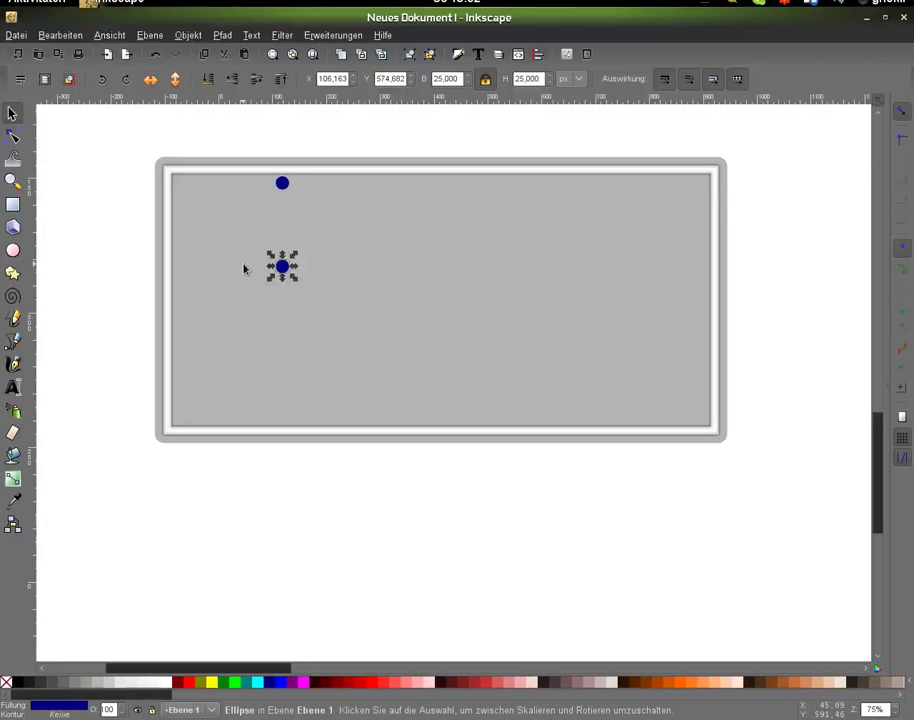
key(Down)
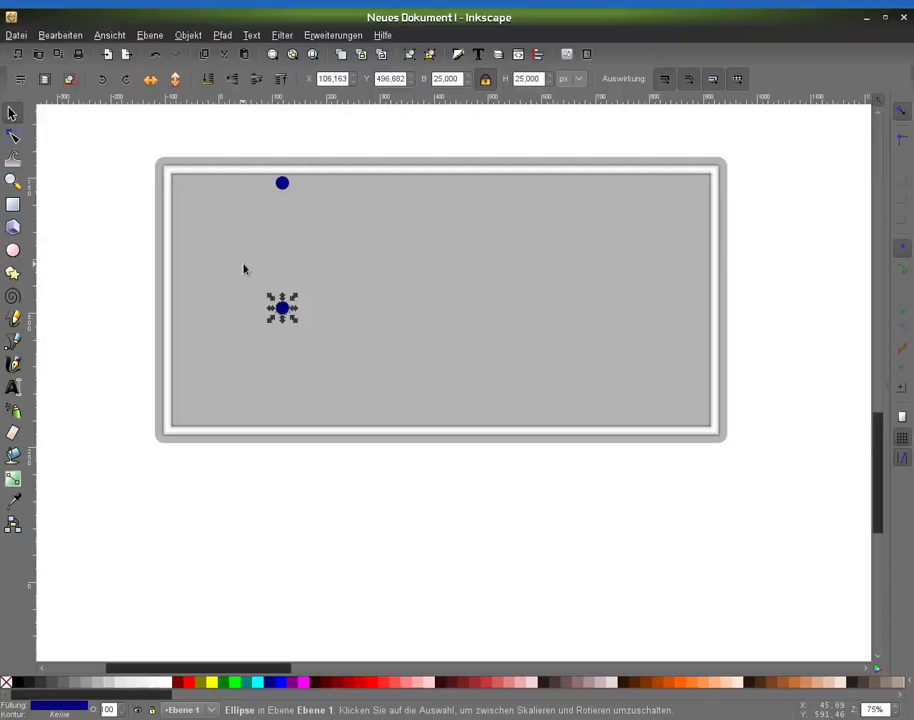
key(Down)
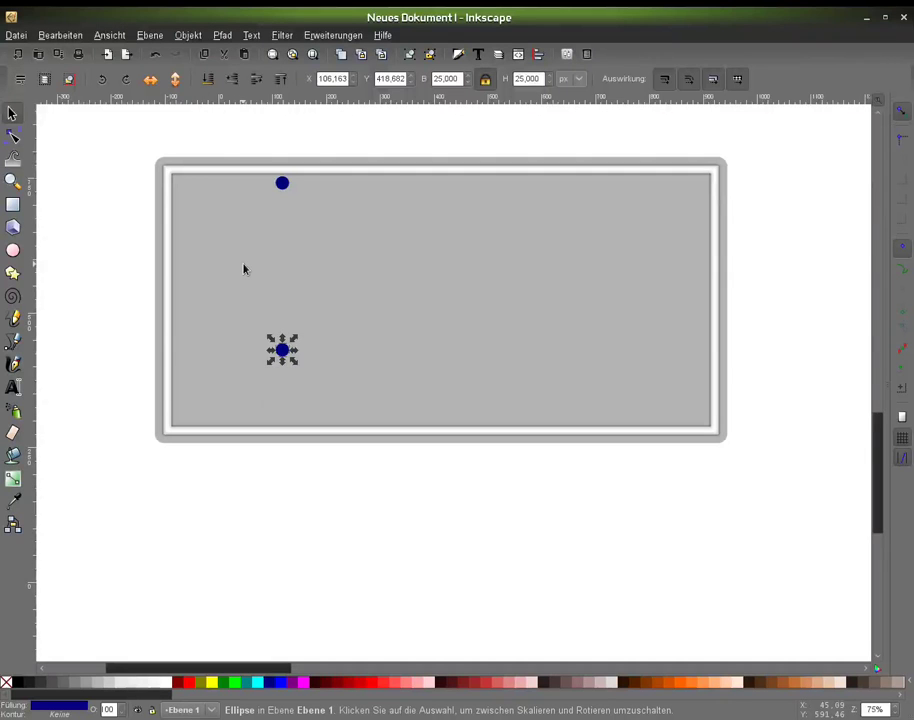
key(Down)
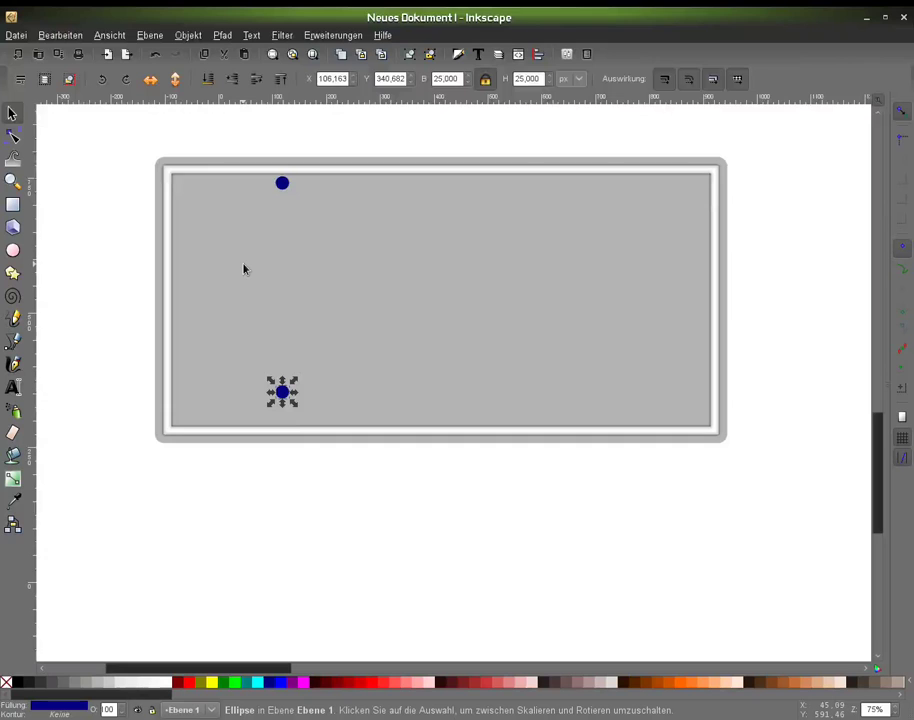
key(Down)
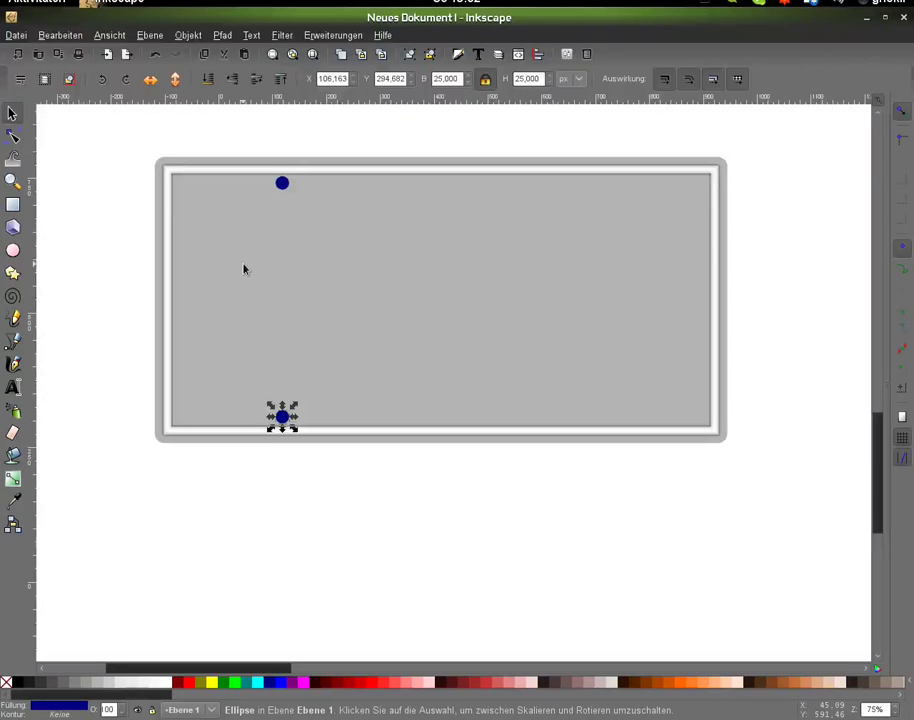
key(ctrl+a)
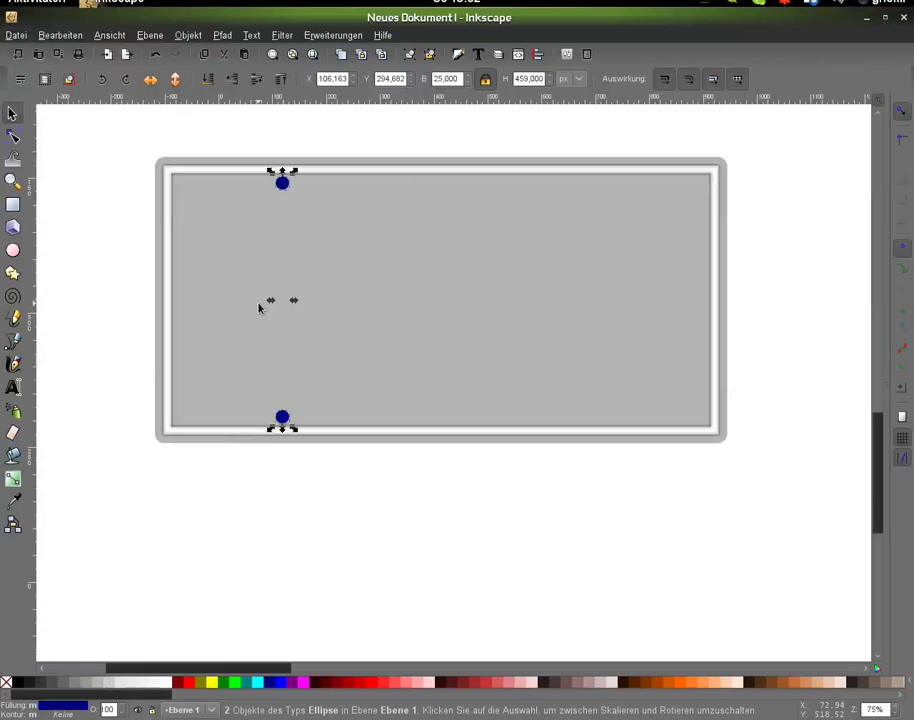
Step: Nudge the copied pair of dots right to the plate's right edge
key(Right)
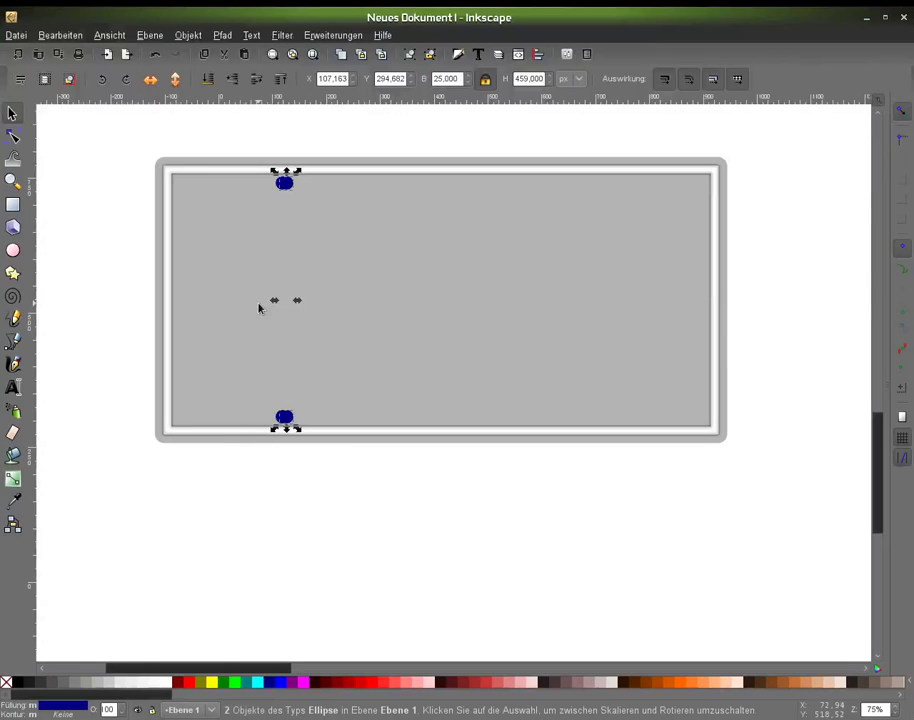
key(shift+Right)
key(shift+Right)
key(shift+Right)
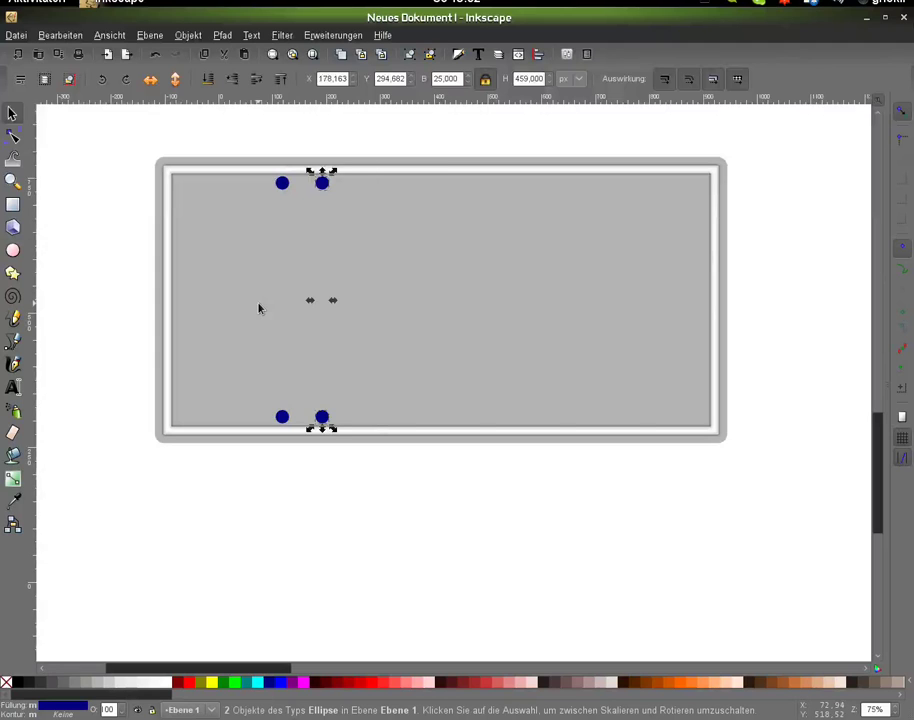
key(shift+Right)
key(shift+Right)
key(shift+Right)
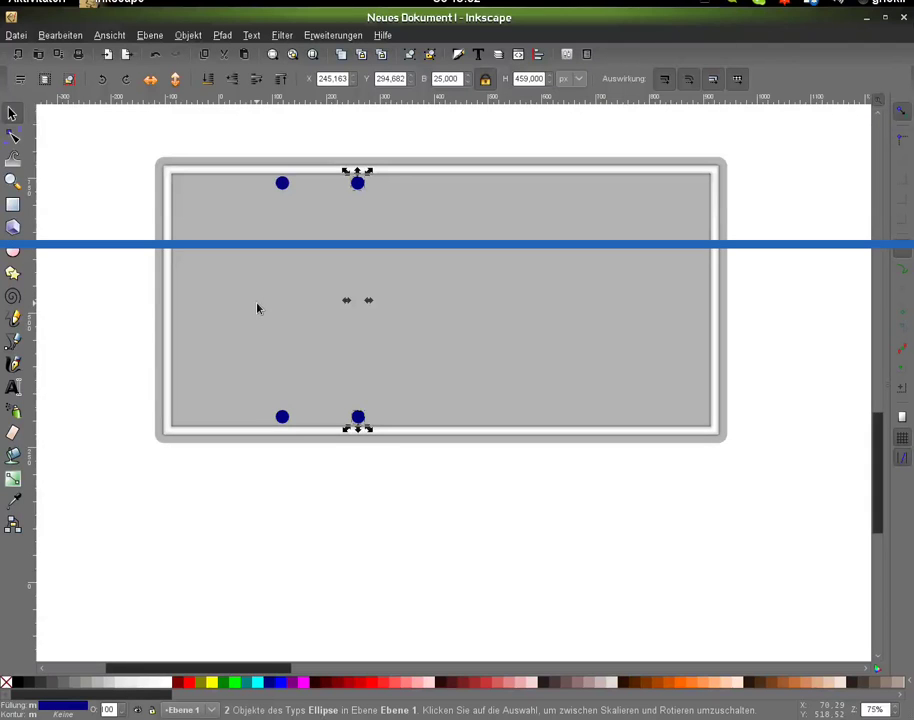
key(shift+Right)
key(shift+Right)
key(shift+Right)
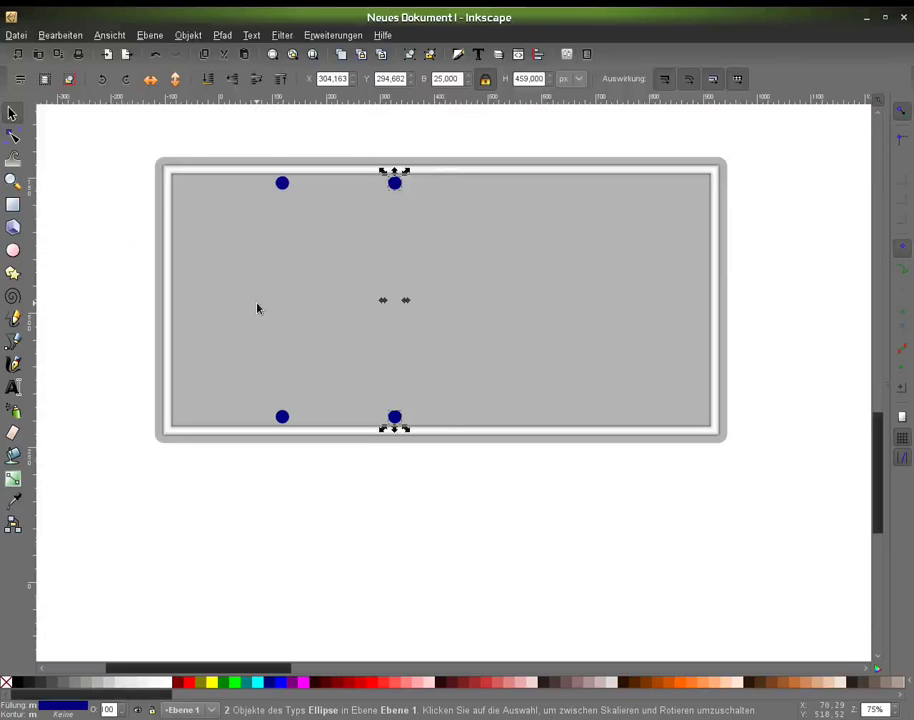
key(shift+Right)
key(shift+Right)
key(shift+Right)
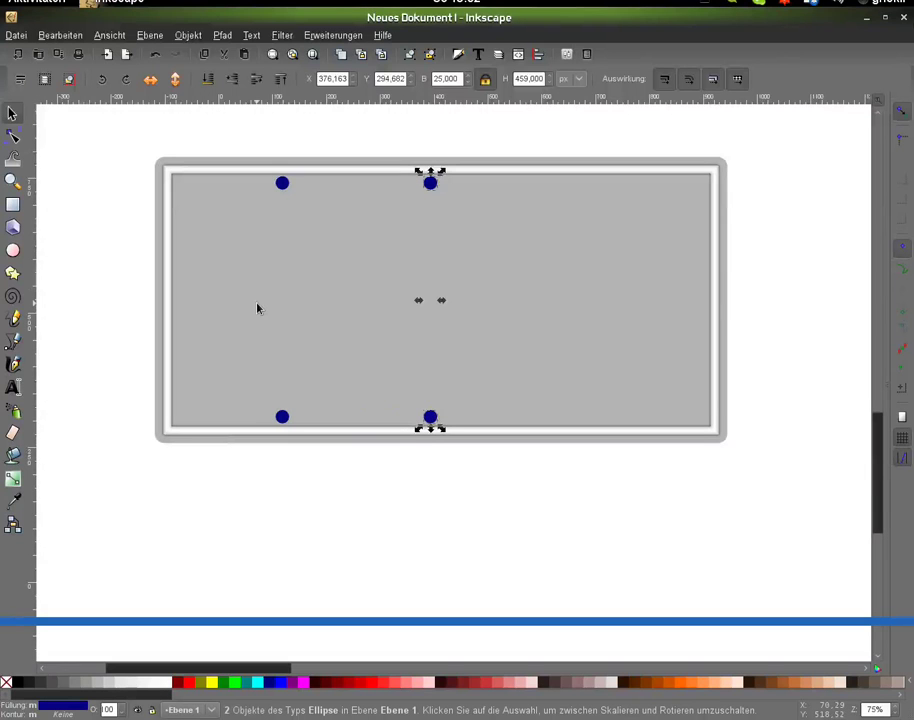
key(shift+Right)
key(shift+Right)
key(shift+Right)
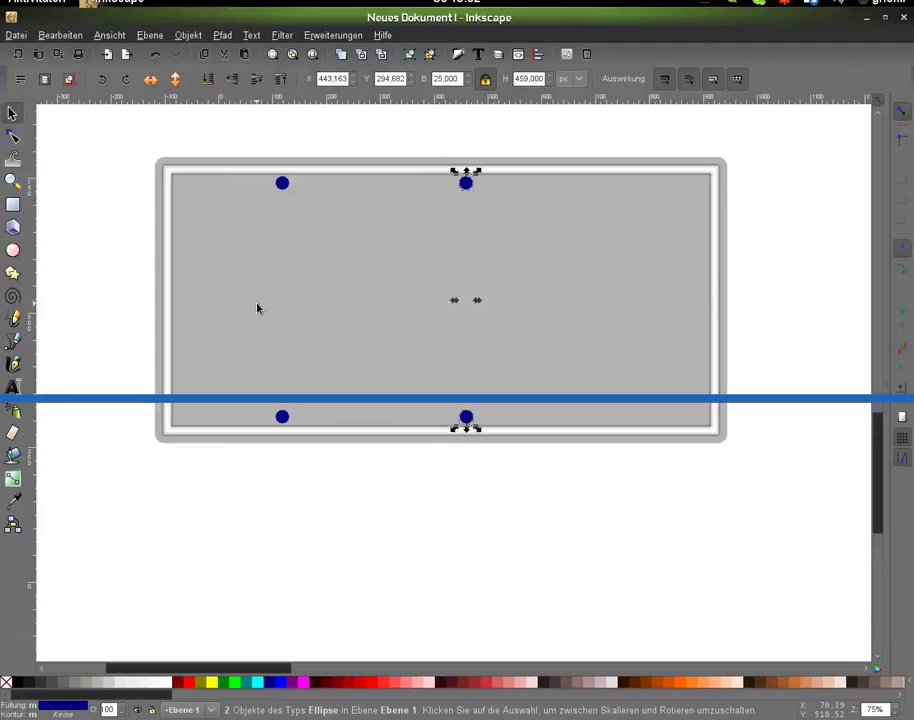
key(shift+Right)
key(shift+Right)
key(shift+Right)
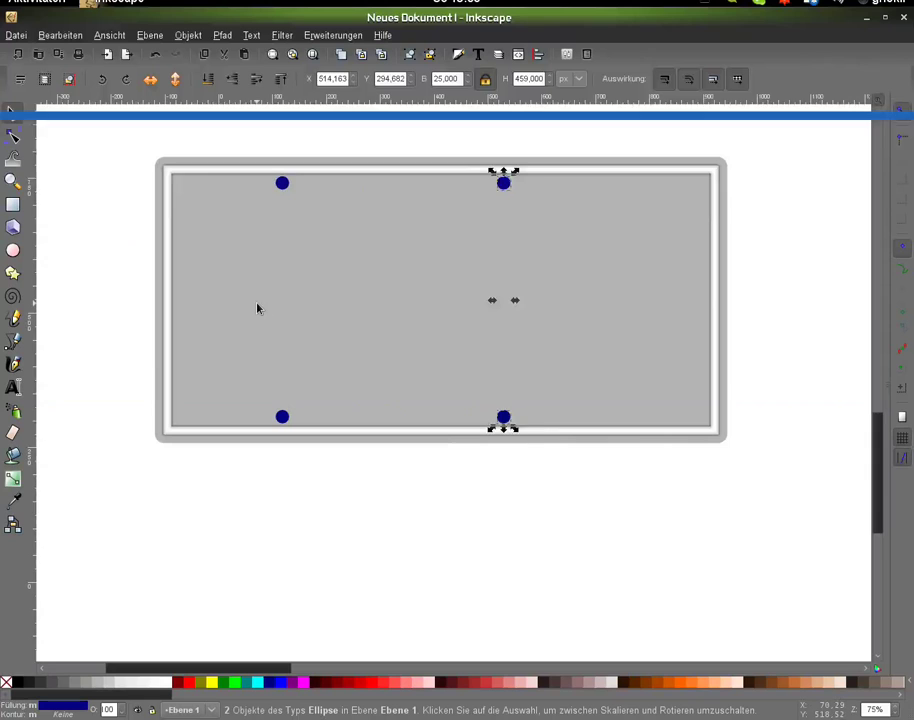
key(shift+Right)
key(shift+Right)
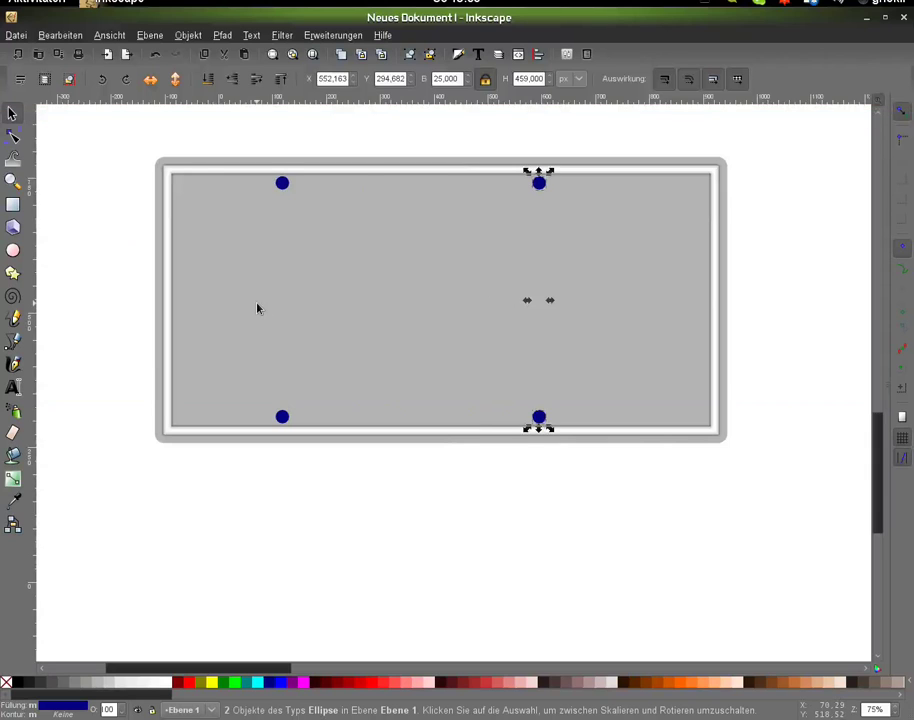
key(shift+Right)
key(shift+Right)
key(shift+Right)
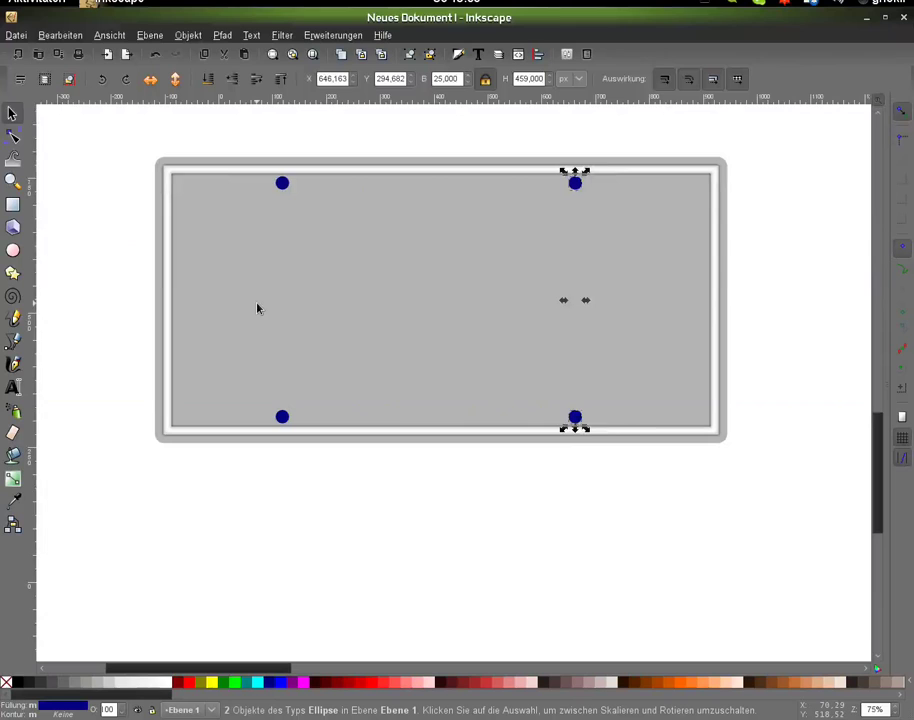
key(shift+Right)
key(shift+Right)
key(shift+Right)
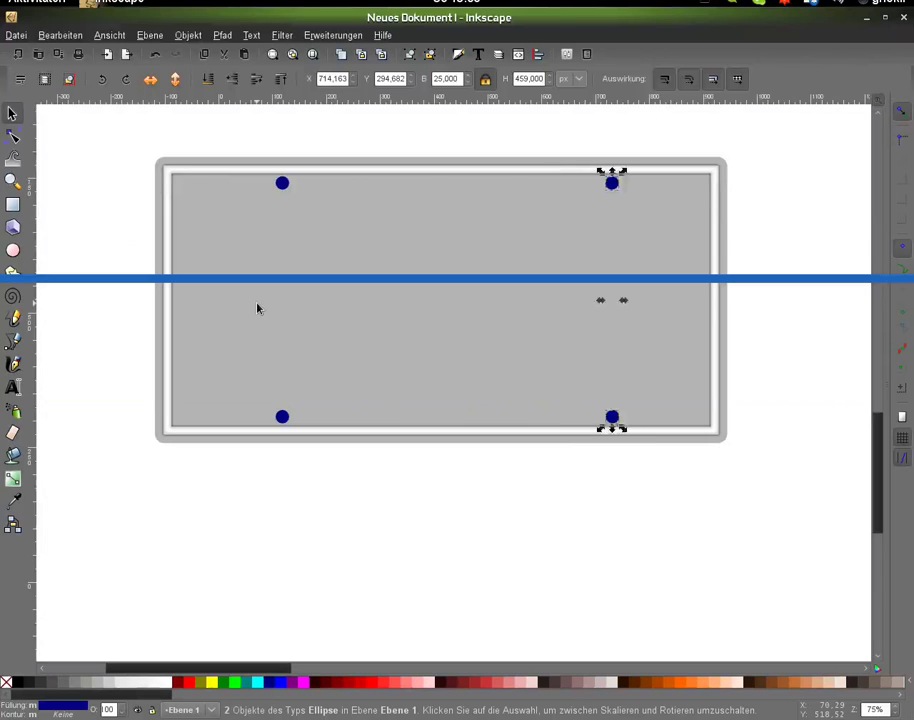
key(shift+Right)
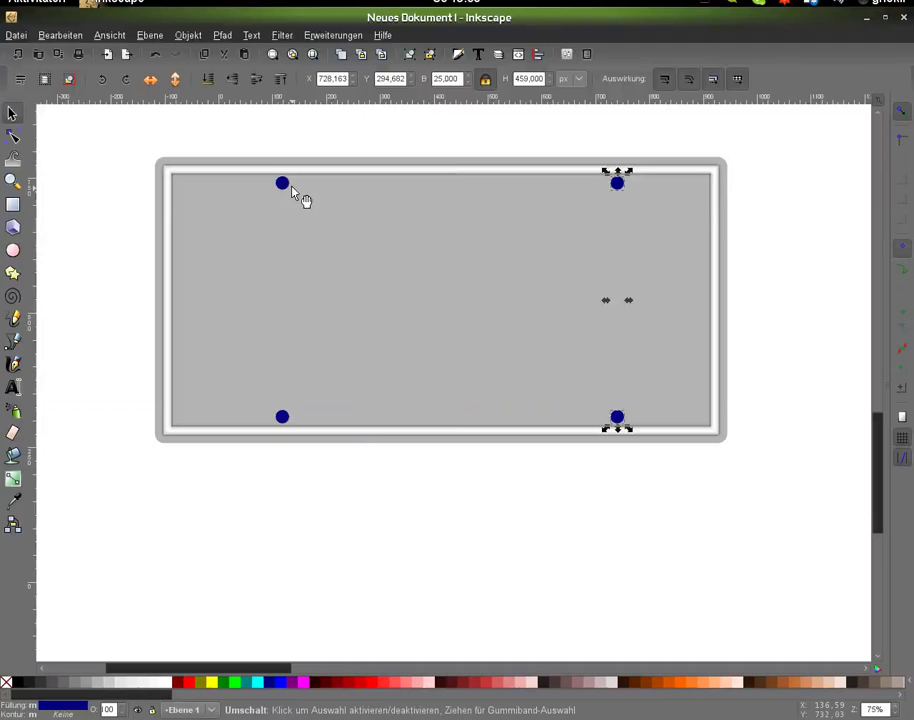
Step: Add the left dots to the selection and combine all four into one path
shift+click(283, 184)
shift+click(282, 416)
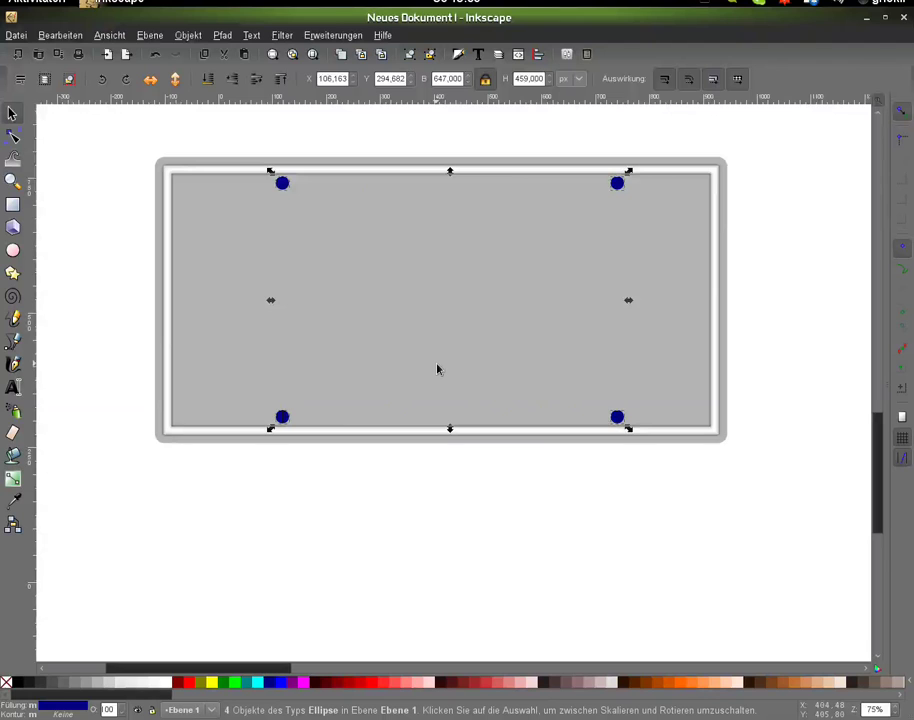
key(ctrl+k)
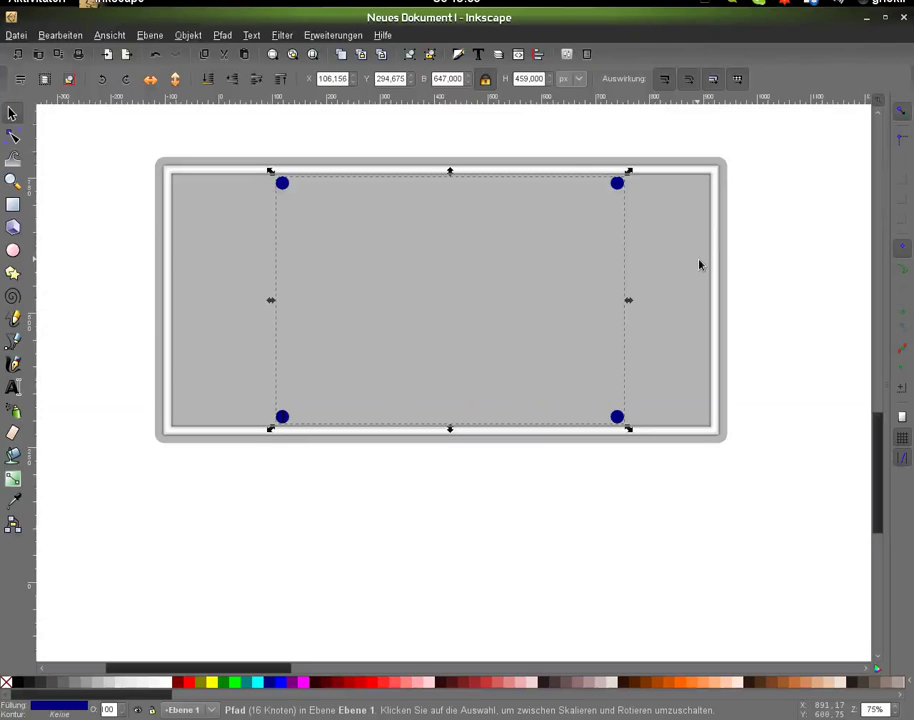
Step: Centre the dots on the grey rectangle's vertical axis, relative to the selection
key(r)
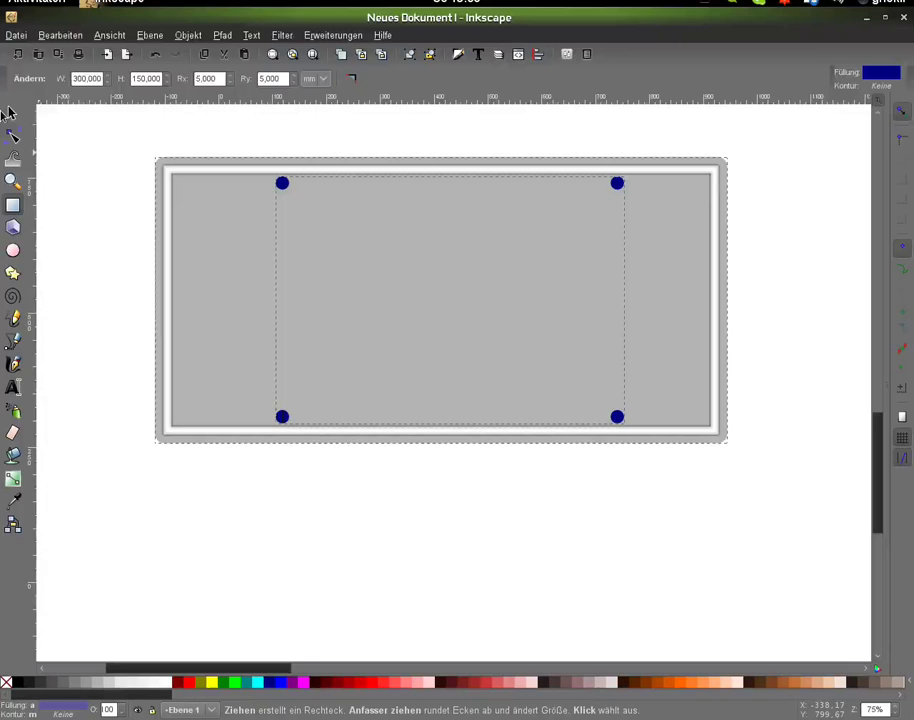
click(10, 113)
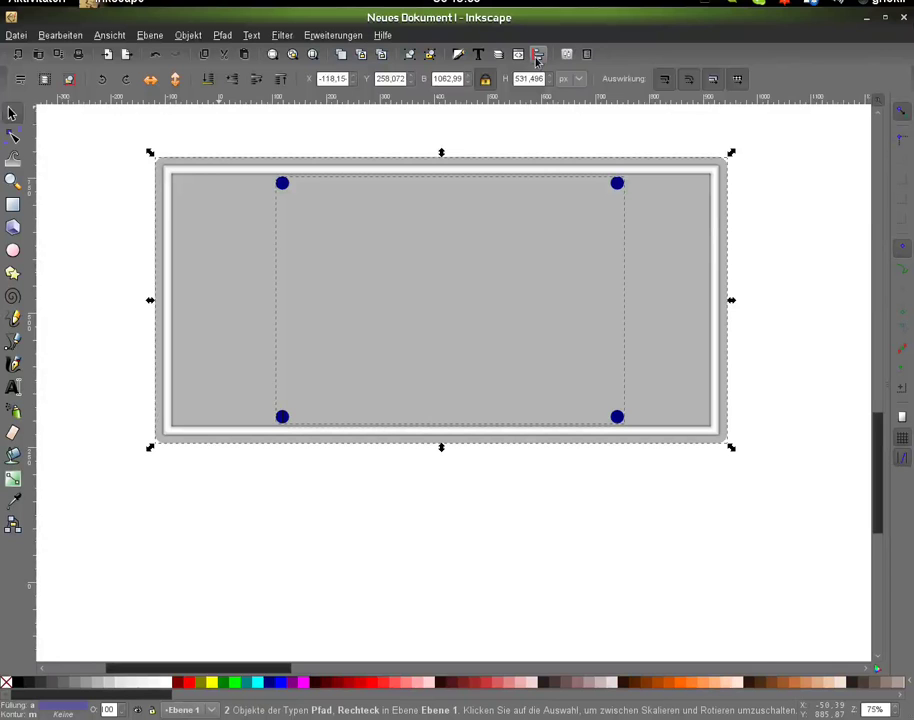
click(537, 56)
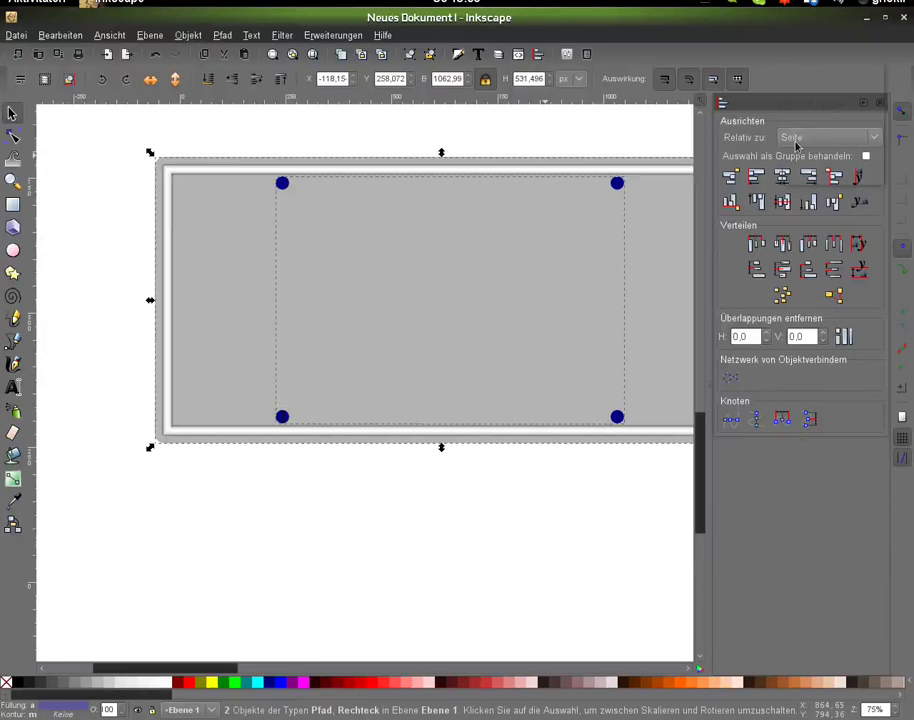
click(797, 140)
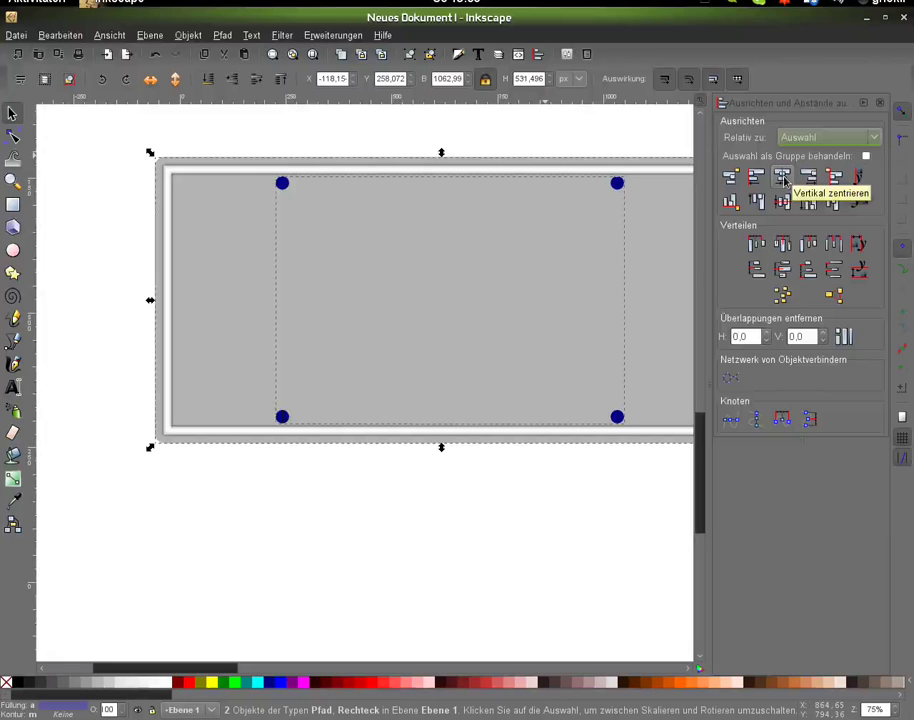
click(784, 178)
click(879, 102)
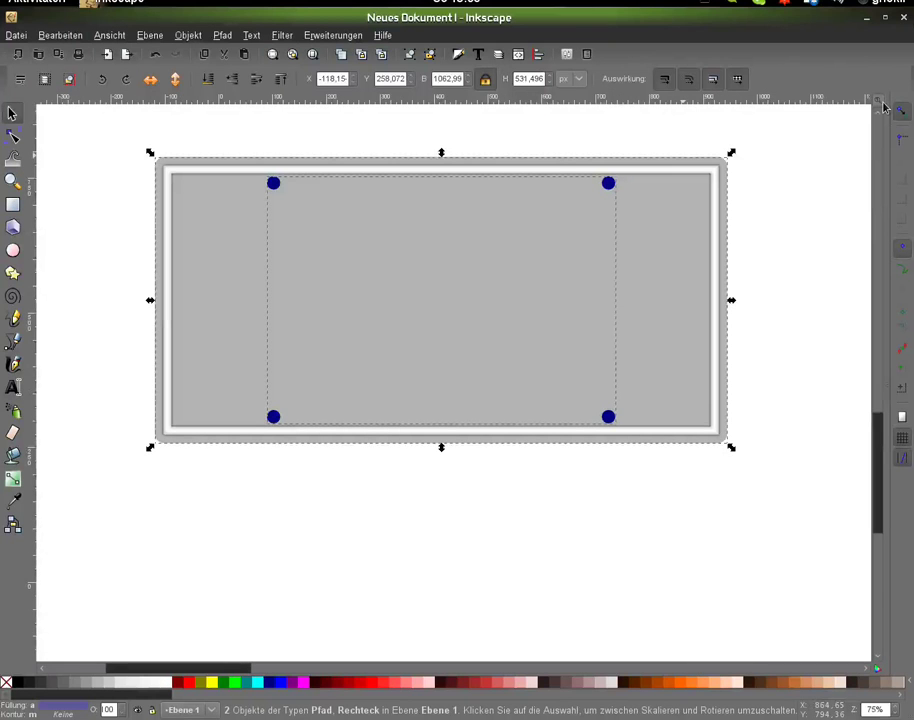
key(Escape)
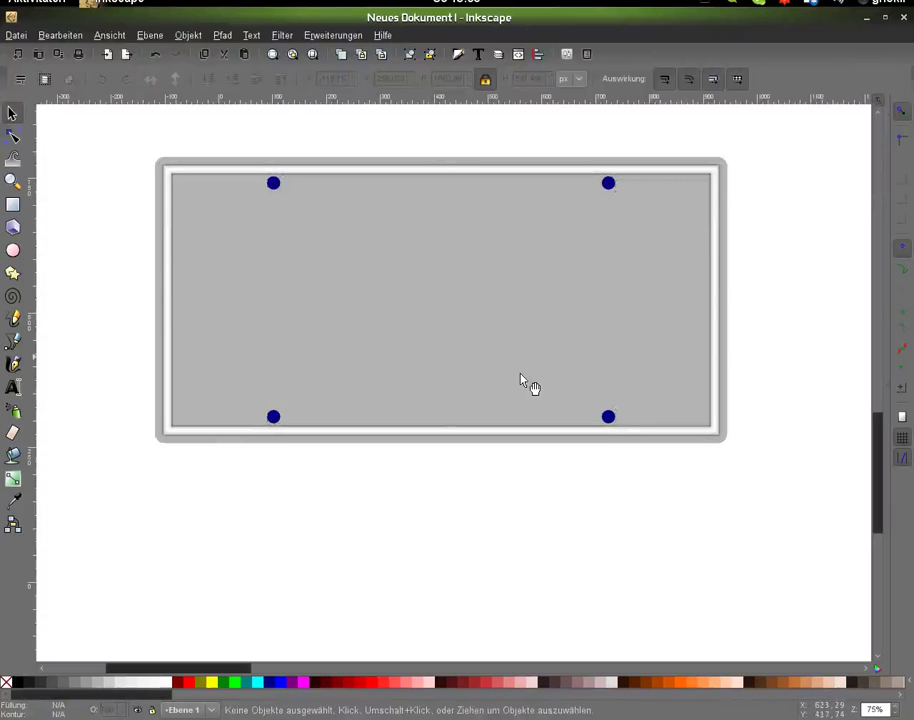
Step: Select the four-dot path together with the grey rectangle
key(Tab)
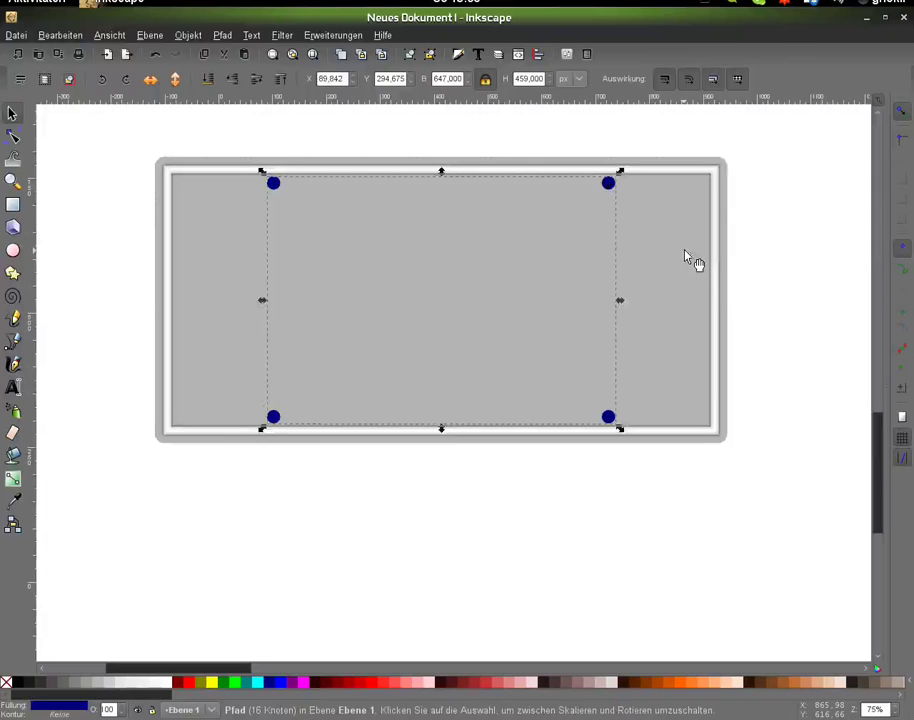
shift+click(686, 257)
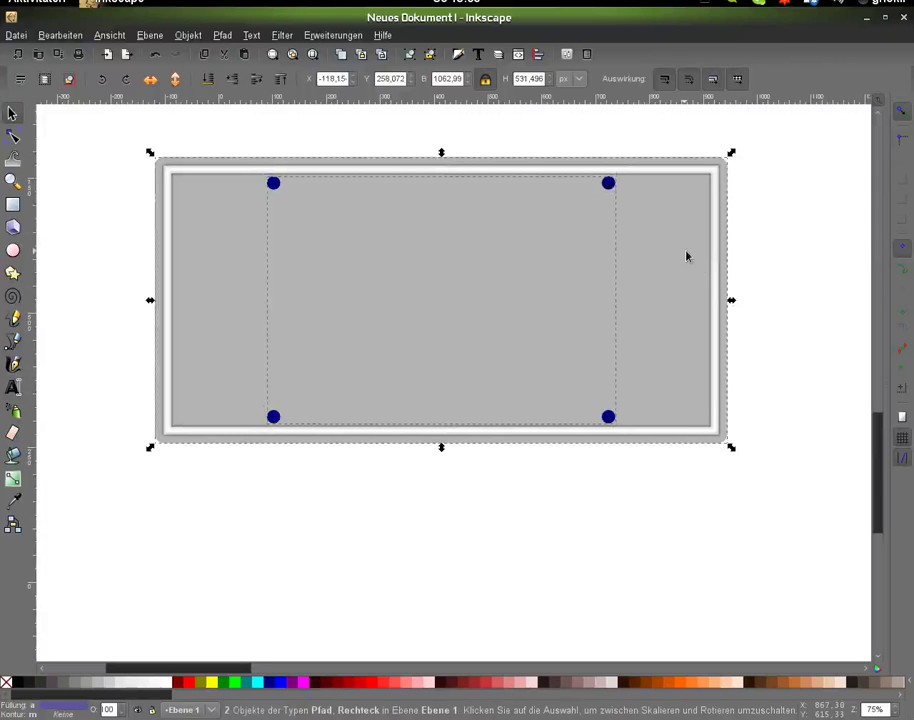
key(ctrl)
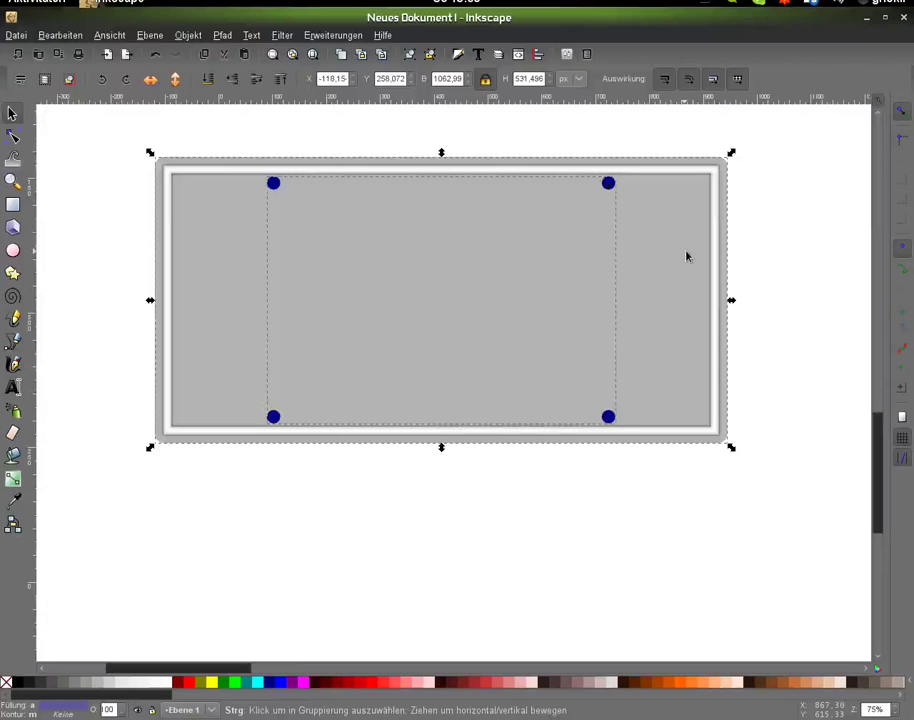
Step: Cut the four blue dots out of the grey rectangle as holes and raise the holed plate to the top
key(ctrl+minus)
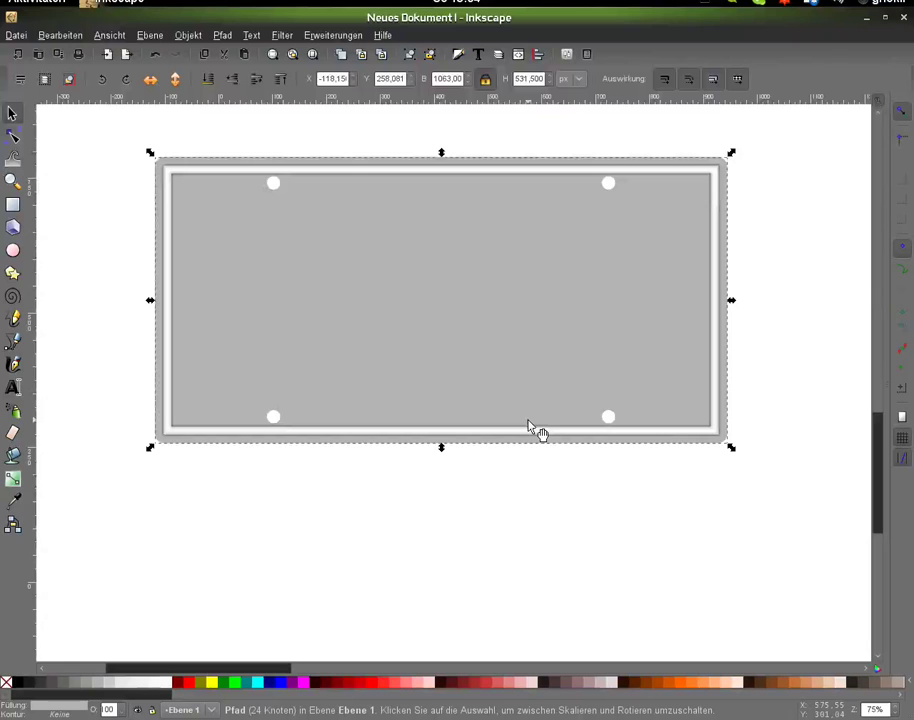
key(ctrl+z)
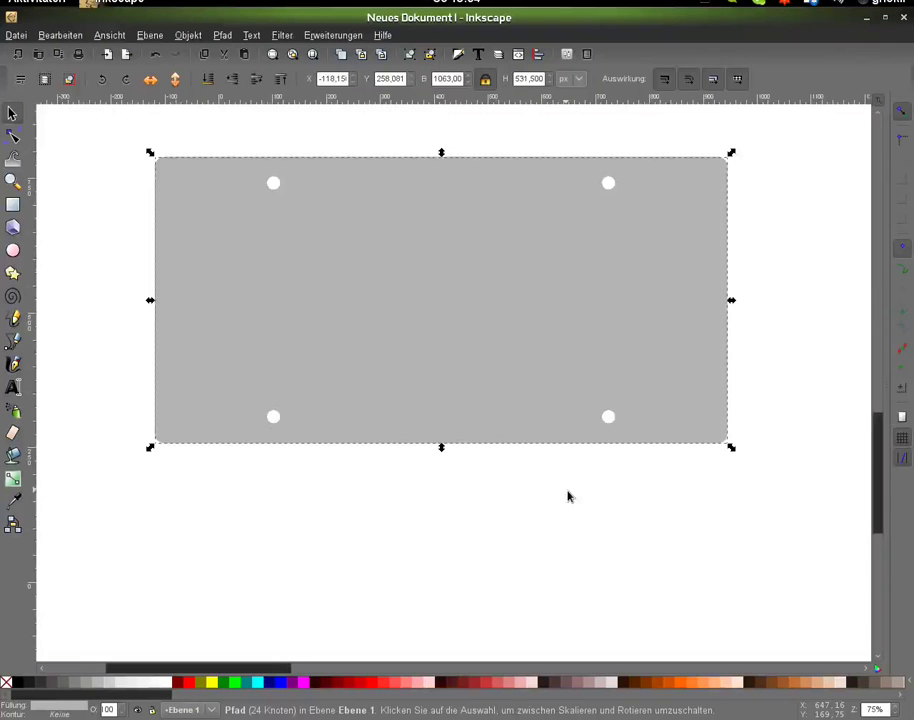
Step: Fill the holed plate black with a 1.0 blur and lower it to the bottom
click(16, 685)
key(ctrl+shift+f)
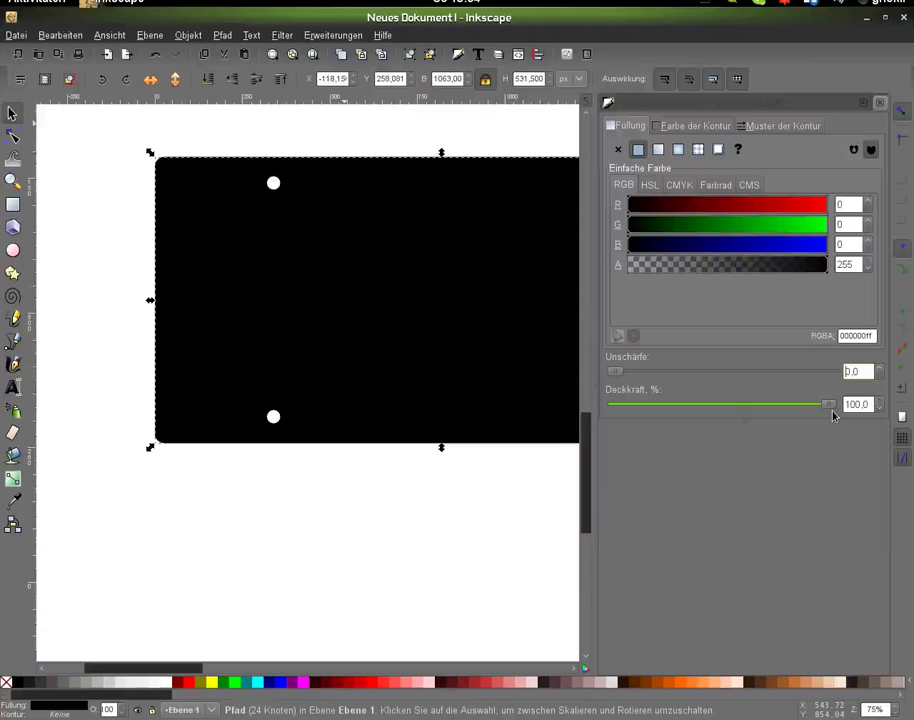
text(1)
key(Return)
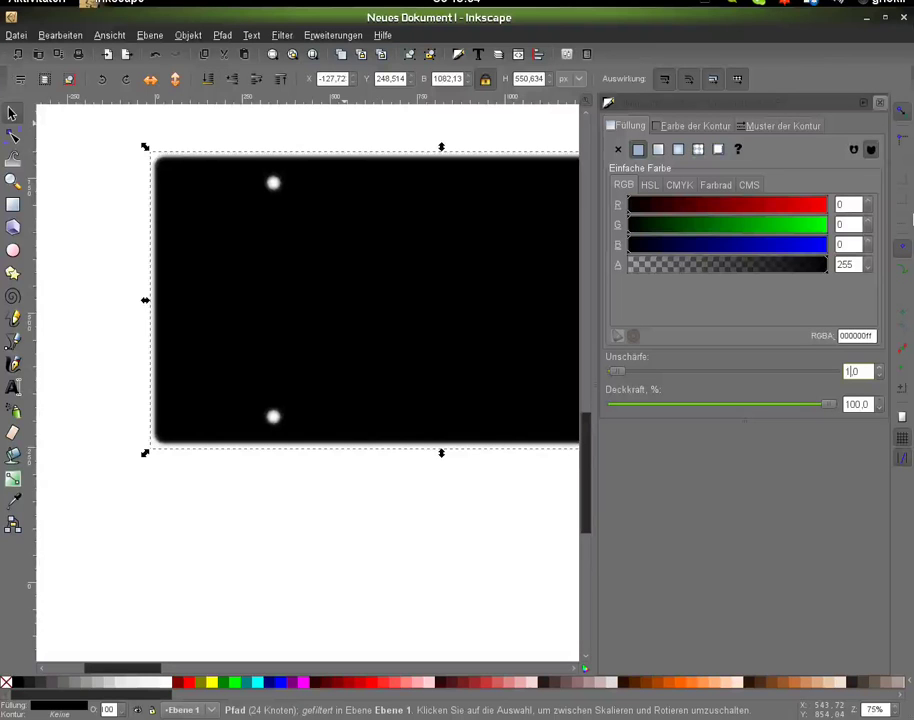
click(879, 102)
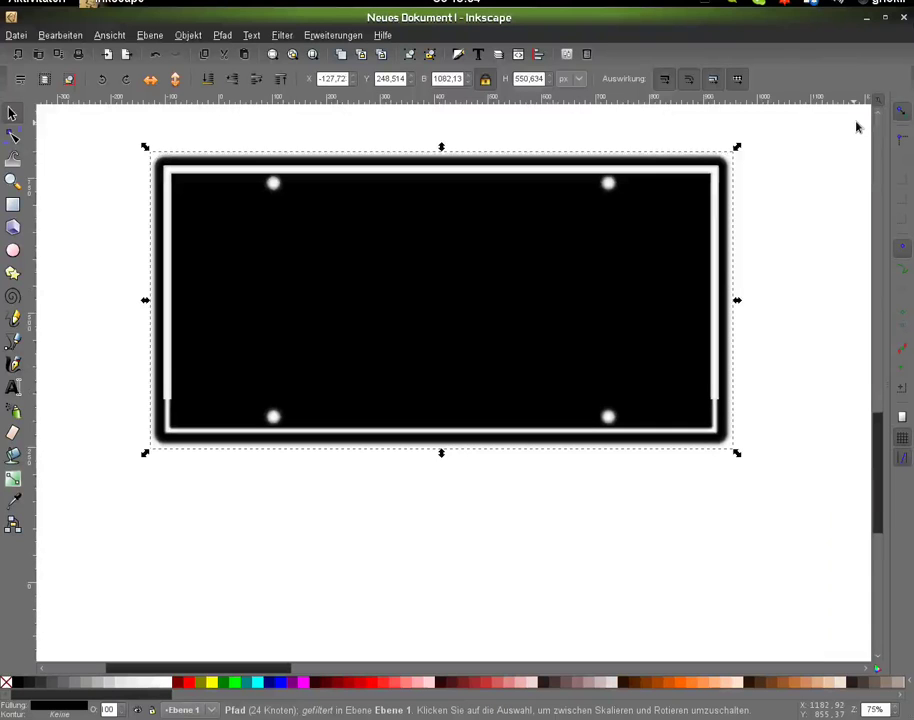
key(Escape)
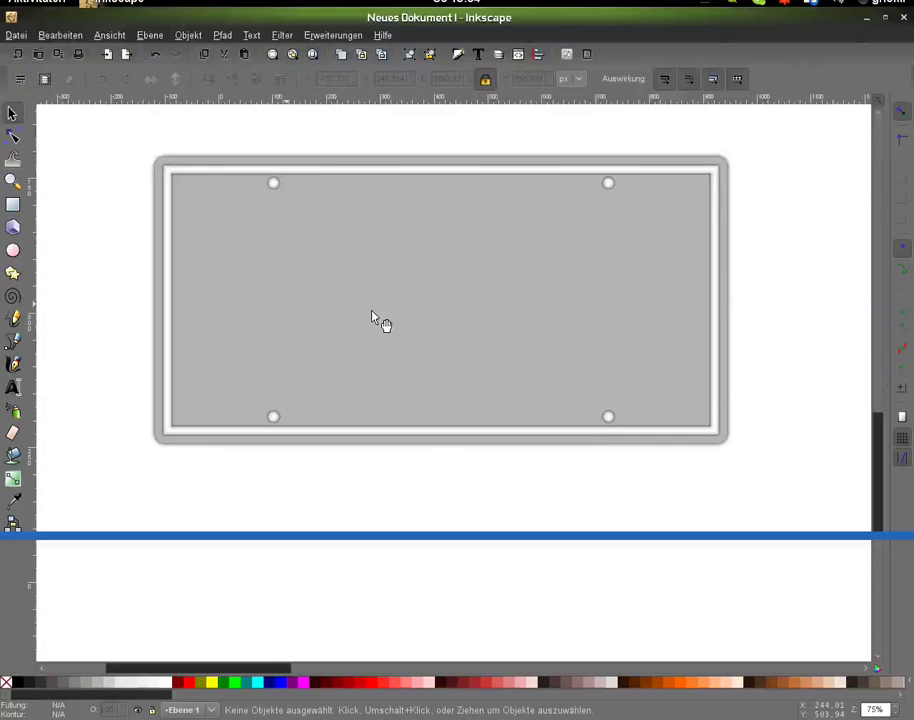
click(372, 318)
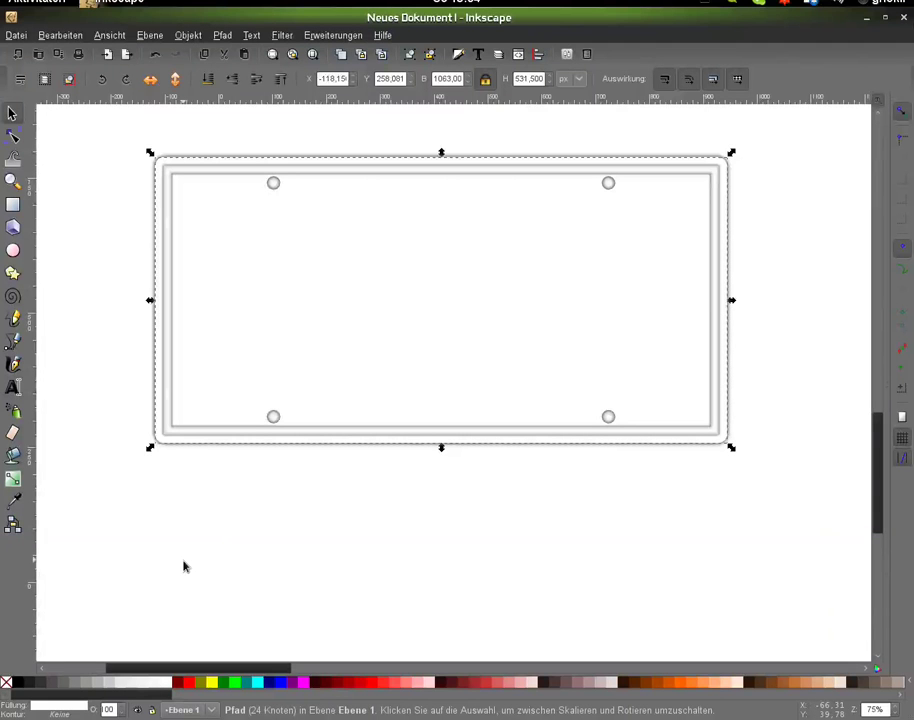
click(183, 566)
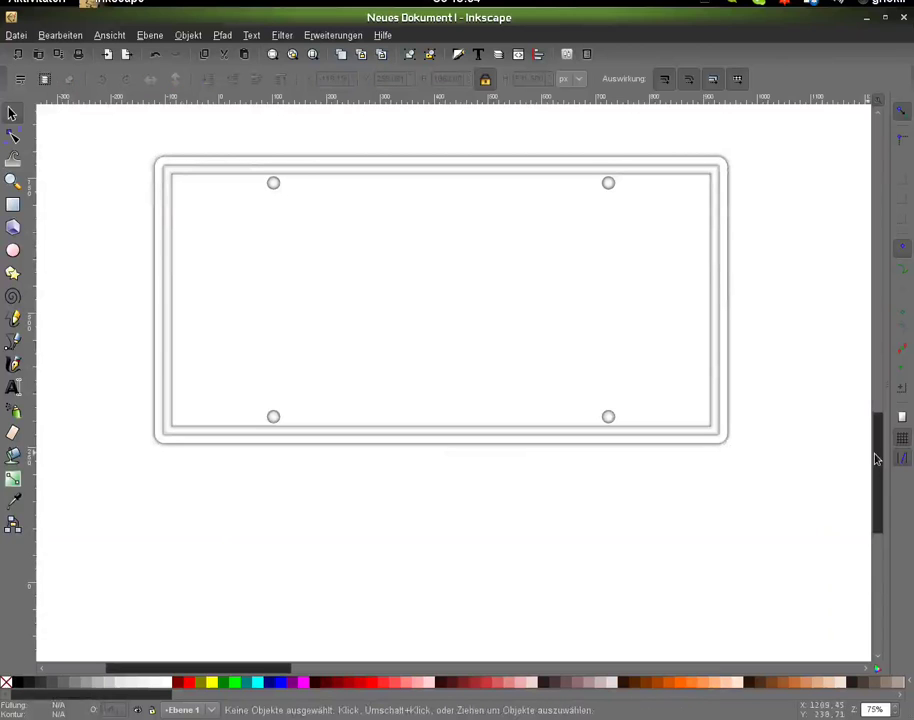
scroll(808, 390, up, 1)
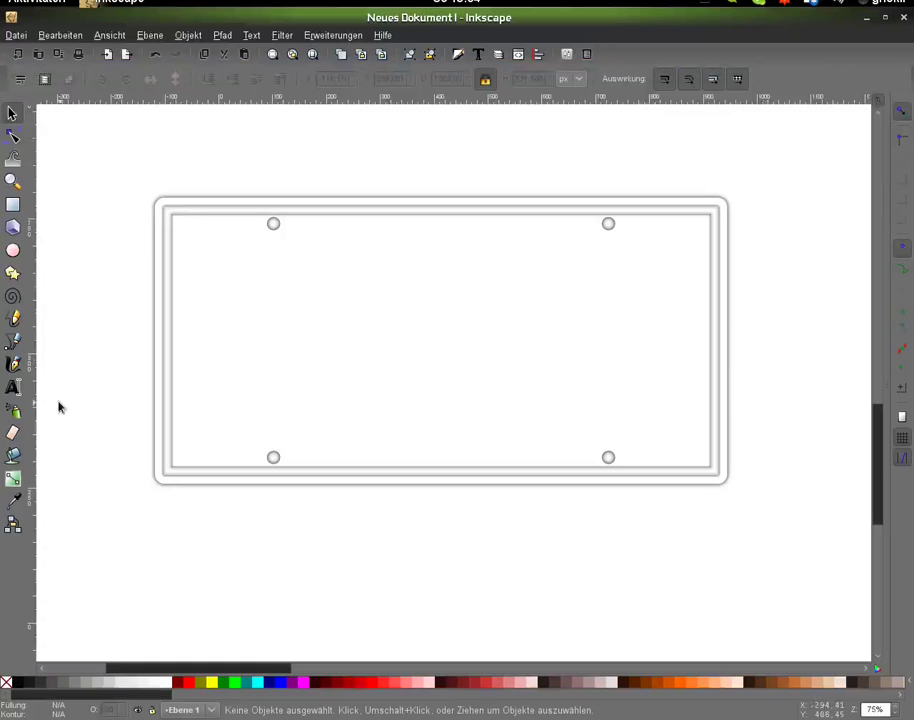
Step: Write 'GNOKII' below the plate outline and bring up its Text and Font settings
key(t)
click(211, 576)
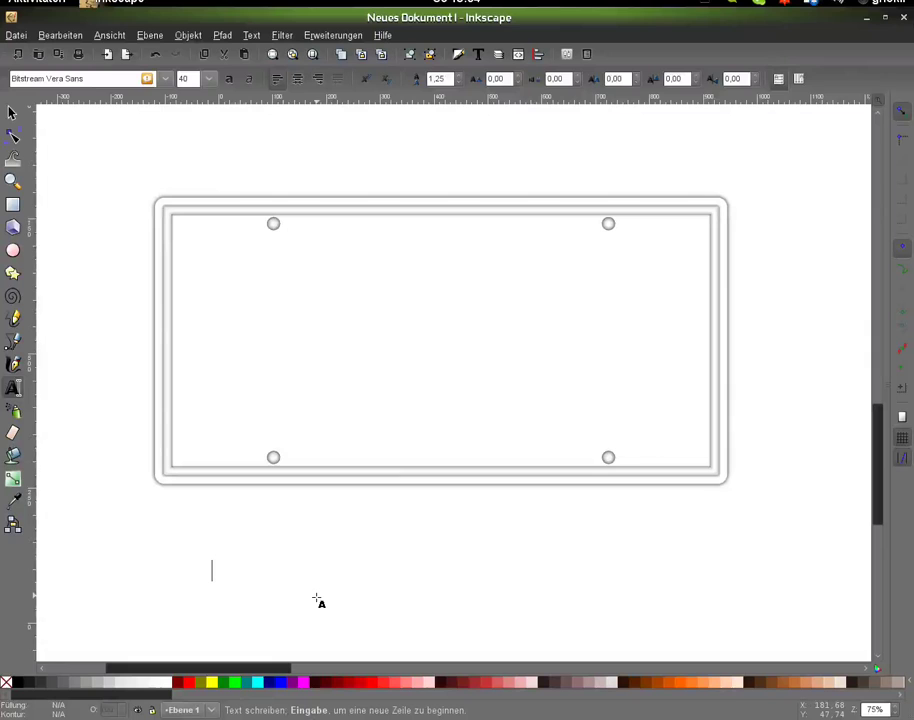
text(GN)
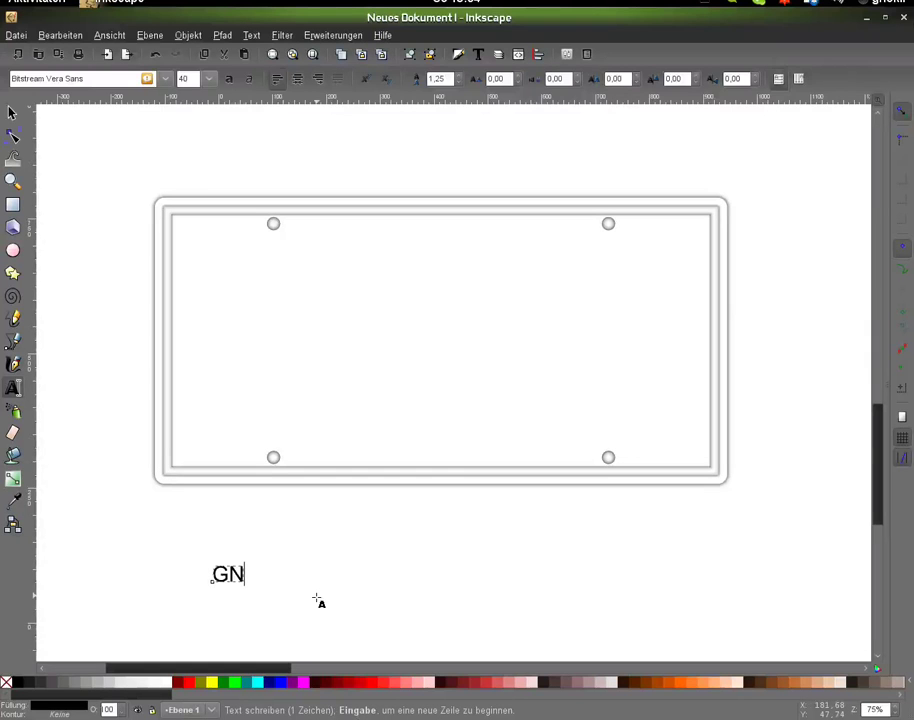
text(OKII)
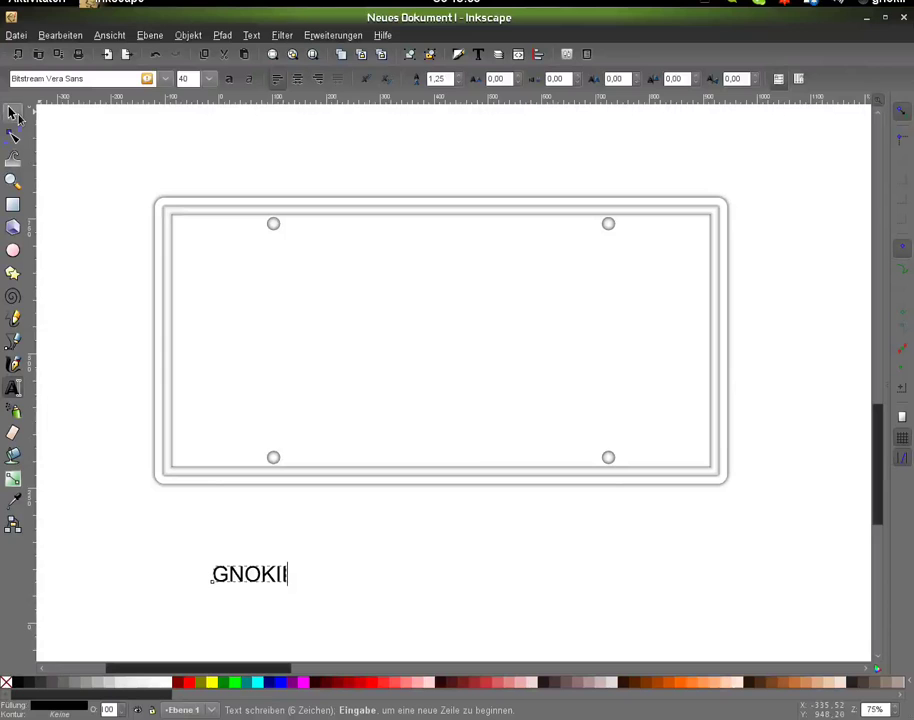
click(14, 114)
key(ctrl+shift+t)
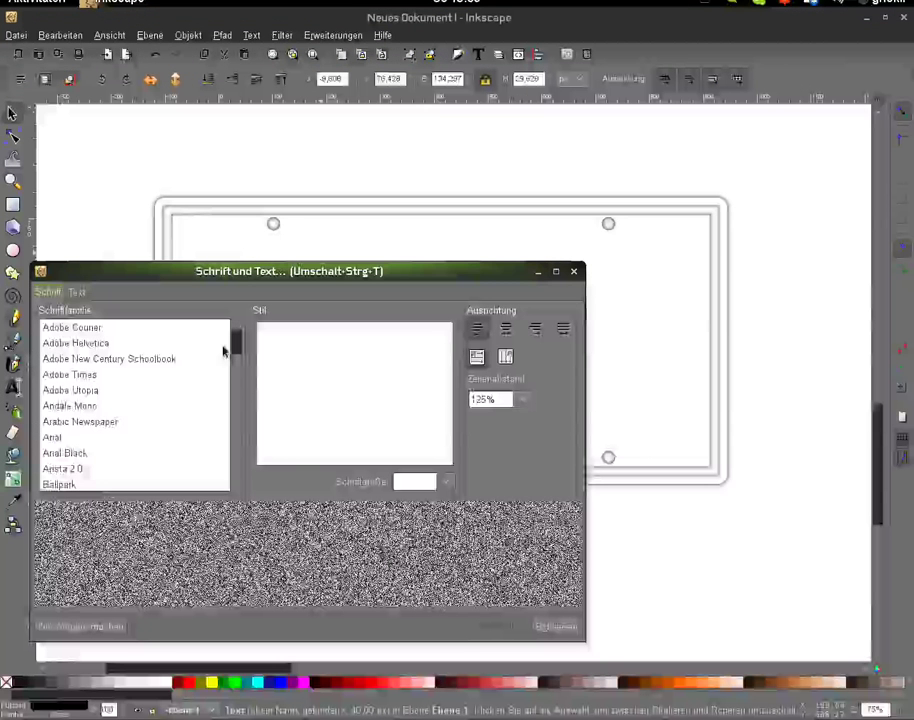
Step: Apply the License Plate font at size 144 to GNOKII and close the Text and Font dialog
drag(235, 345, 233, 404)
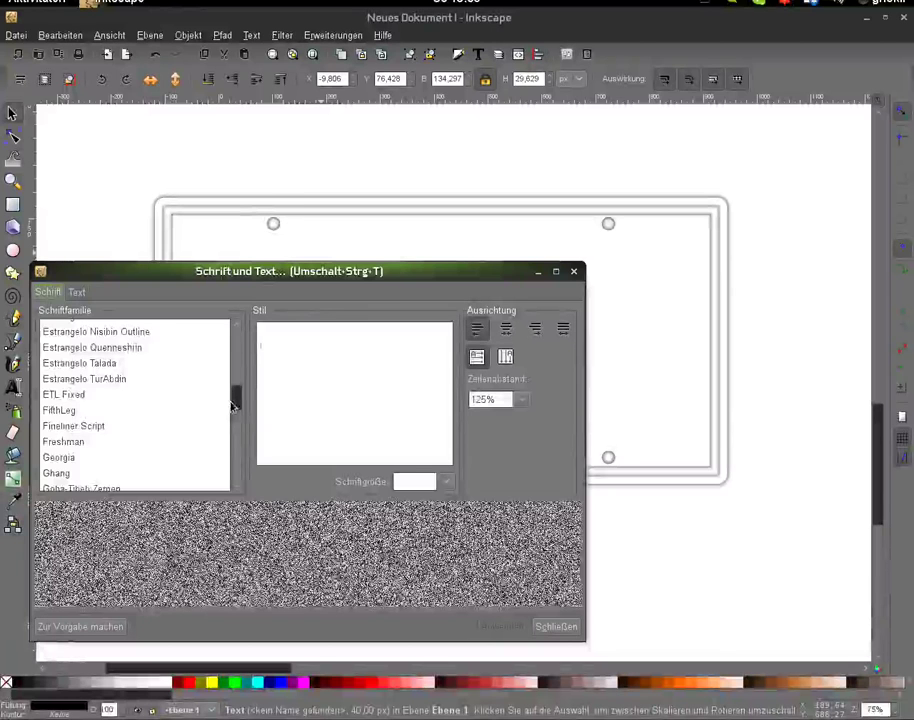
drag(233, 404, 233, 414)
click(99, 424)
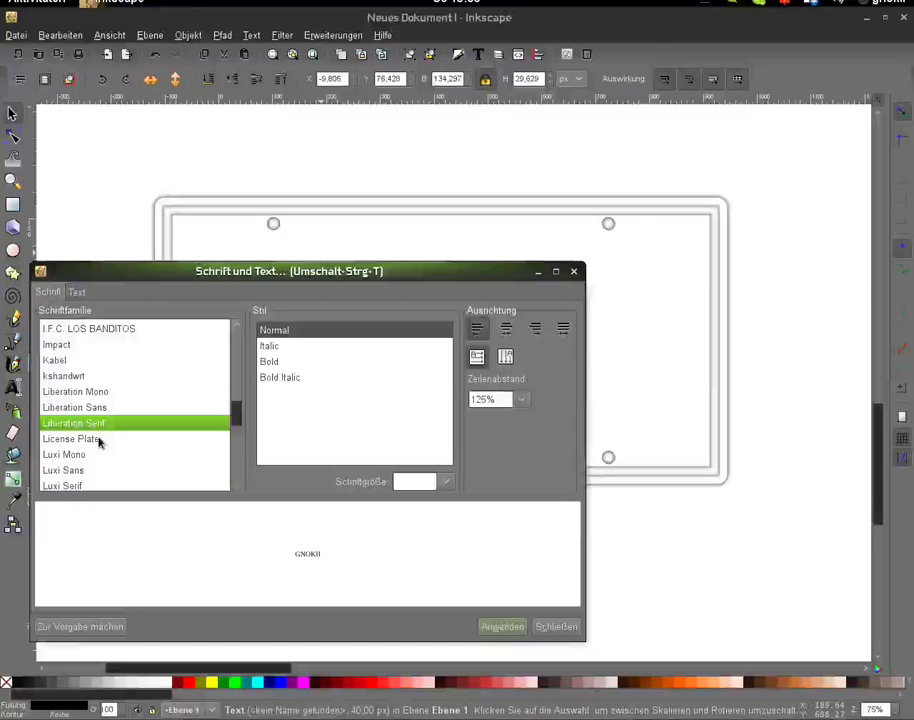
click(99, 441)
click(446, 481)
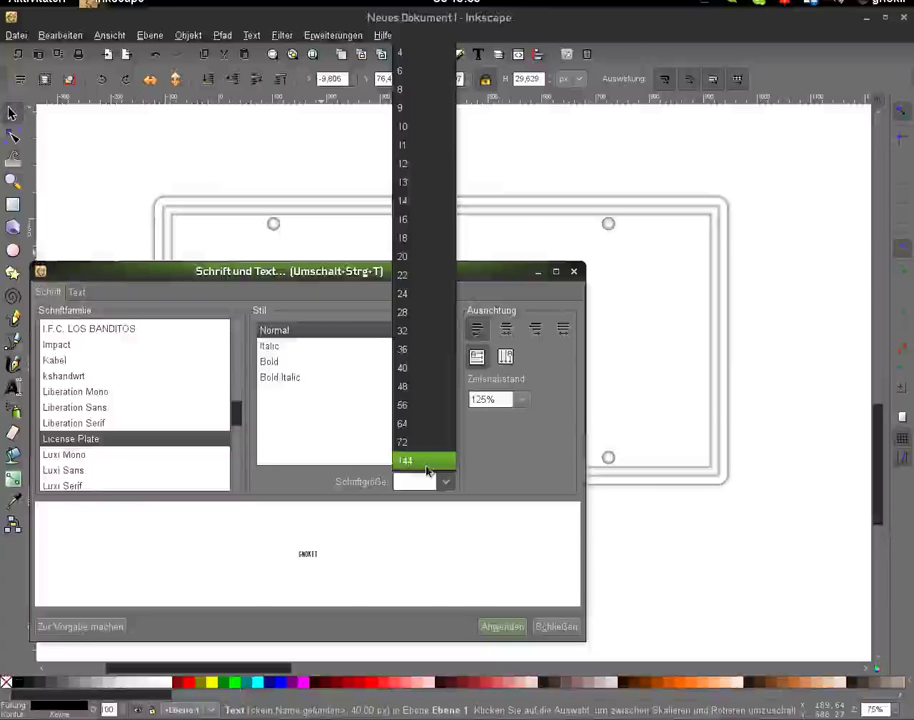
click(427, 460)
click(502, 626)
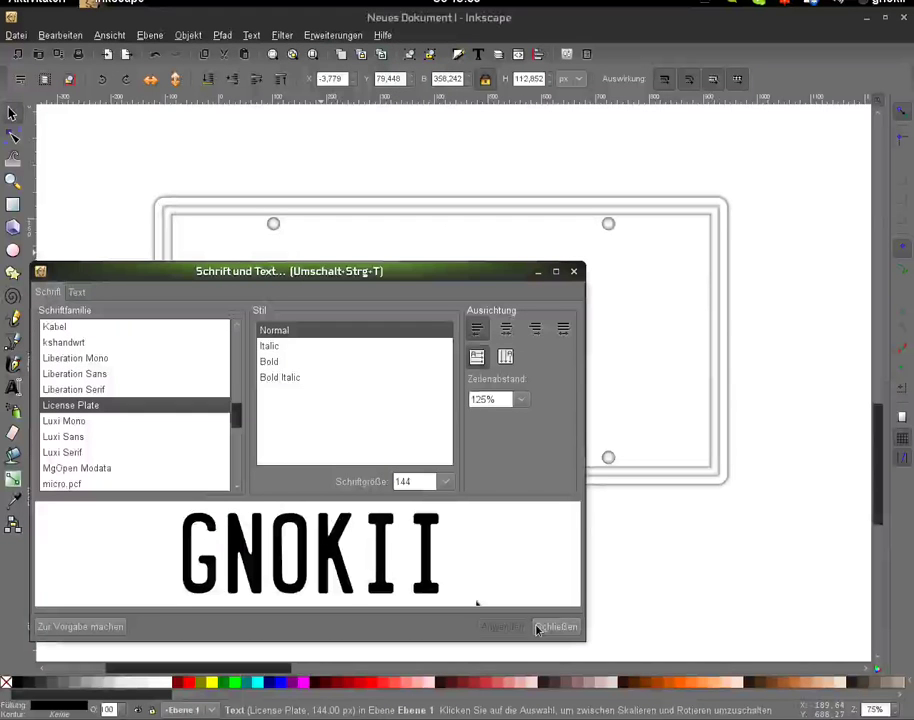
click(537, 628)
key(minus)
key(minus)
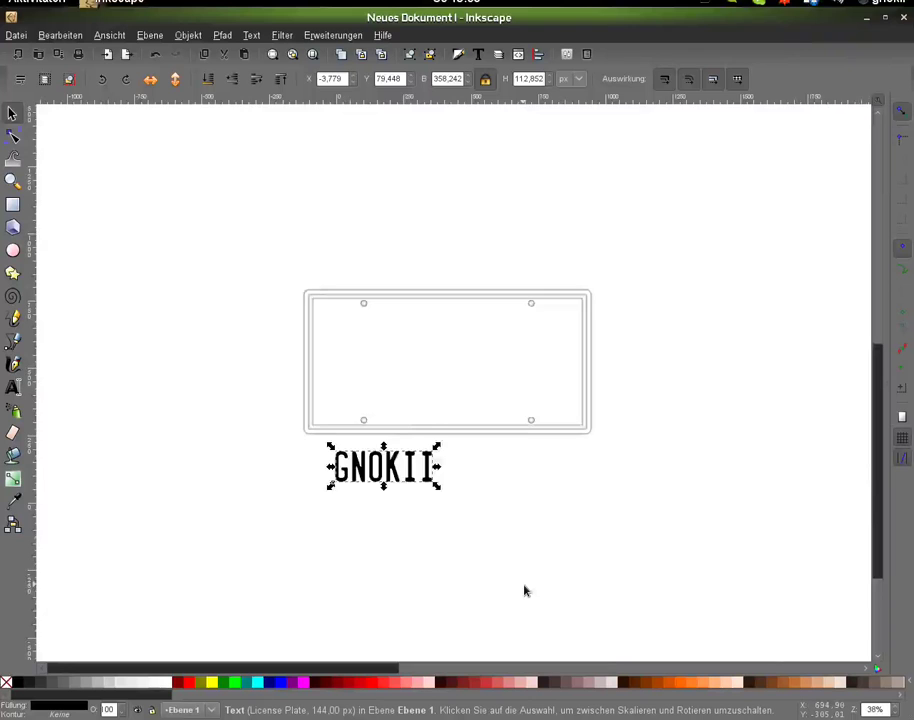
Step: Move GNOKII onto the reference plate photo and enlarge it to match the 708 XGB lettering
key(minus)
key(minus)
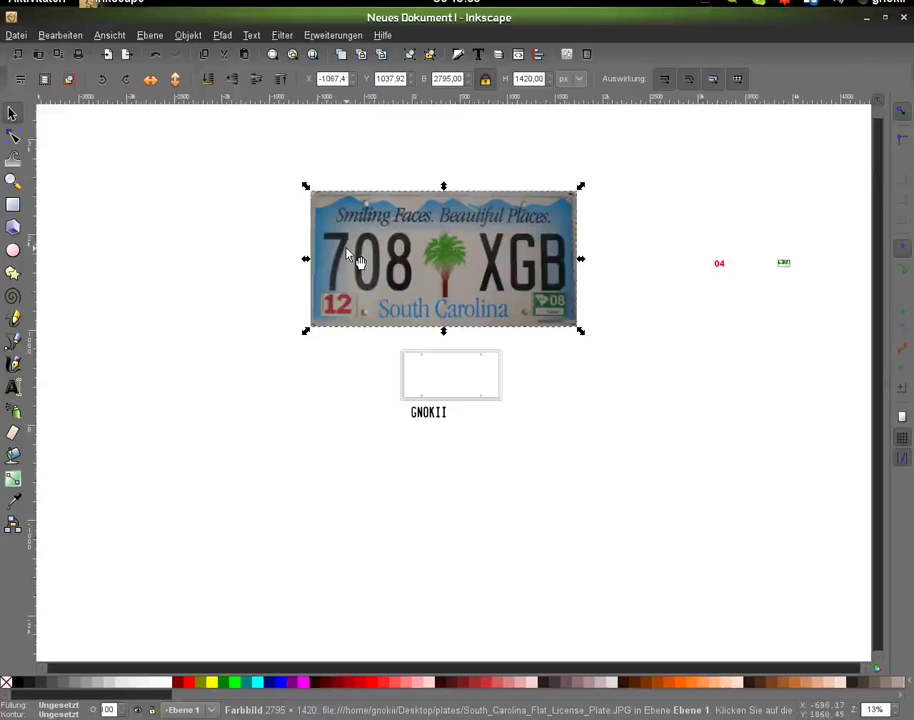
key(plus)
key(plus)
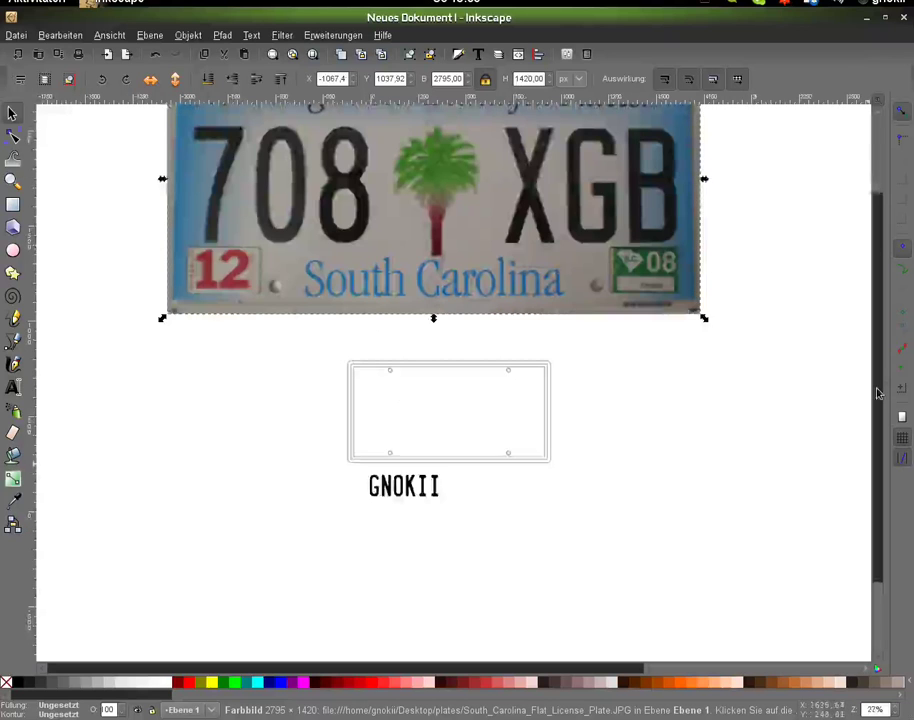
scroll(397, 541, up, 1)
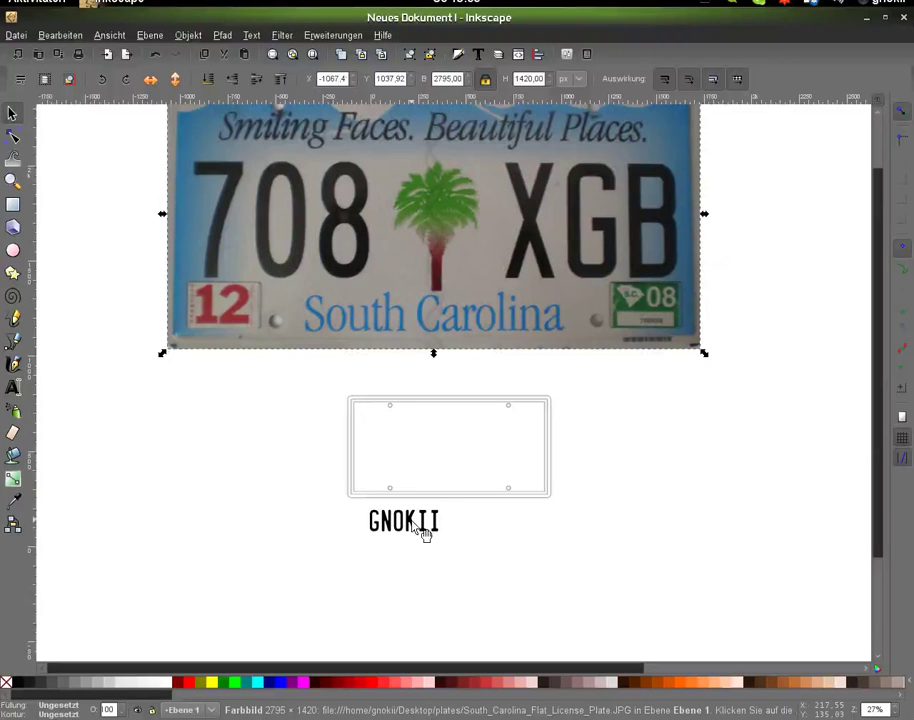
click(424, 535)
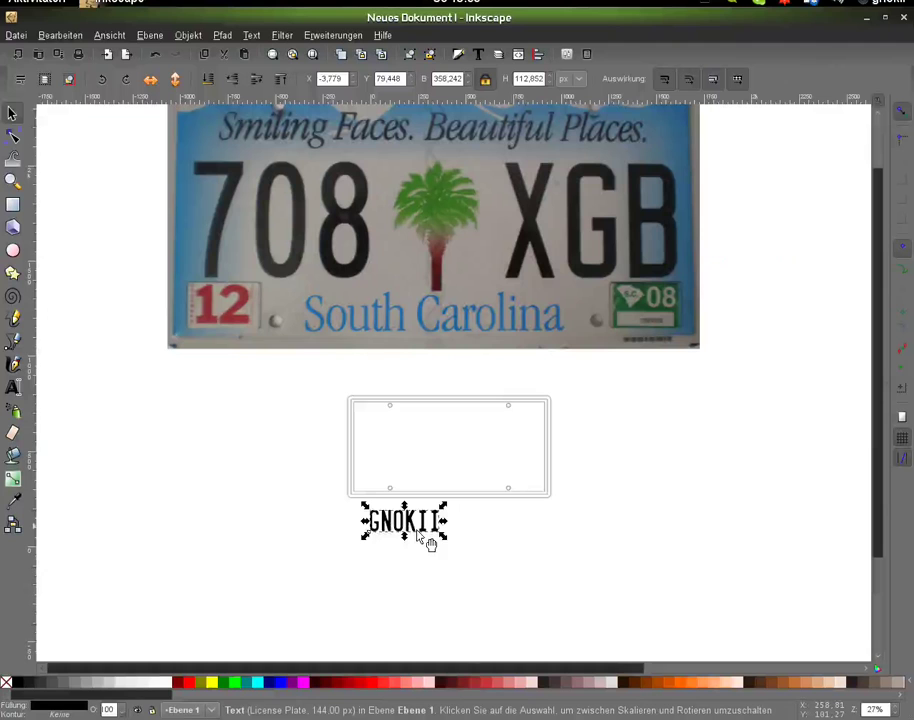
drag(428, 541, 232, 276)
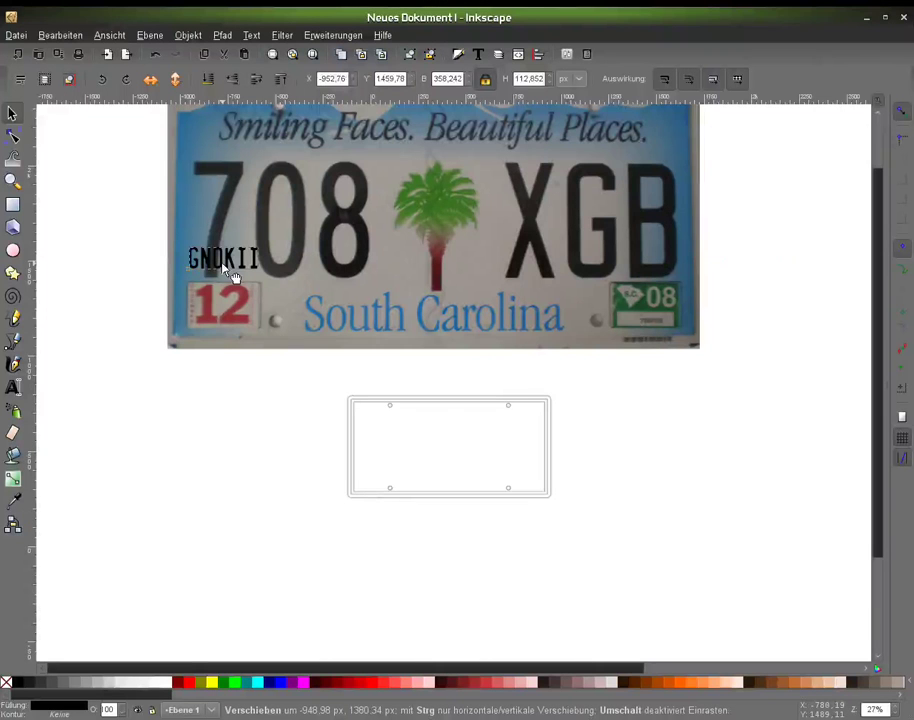
drag(232, 276, 237, 285)
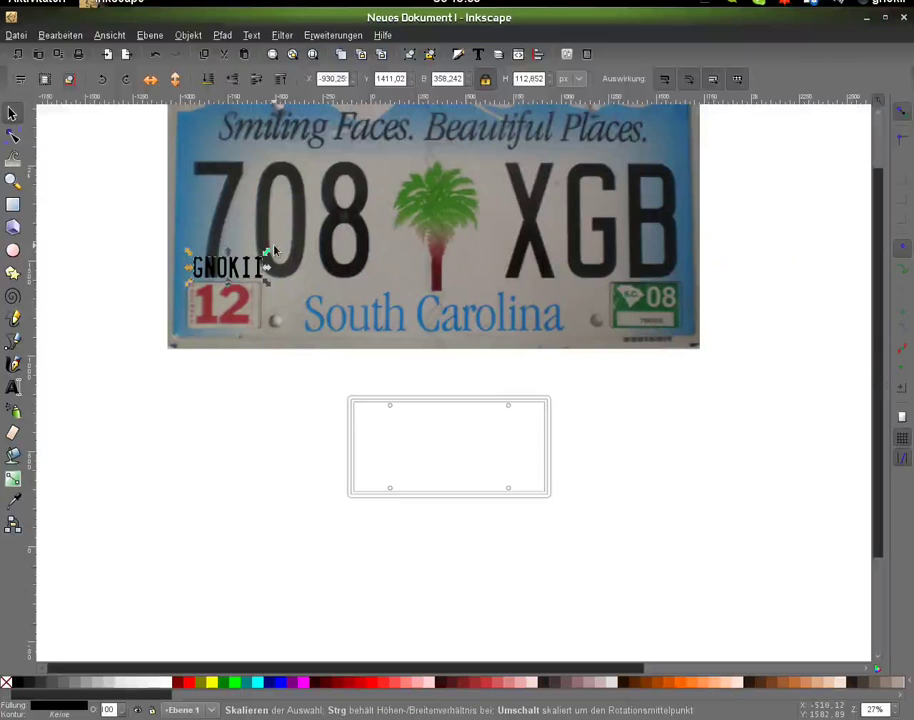
drag(274, 249, 498, 168)
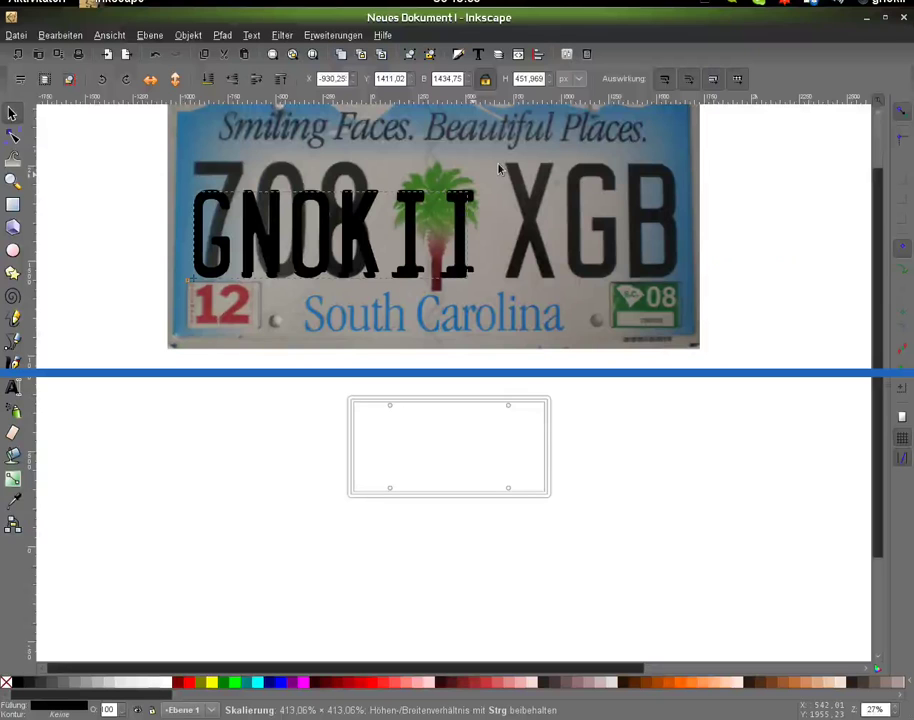
drag(498, 168, 568, 150)
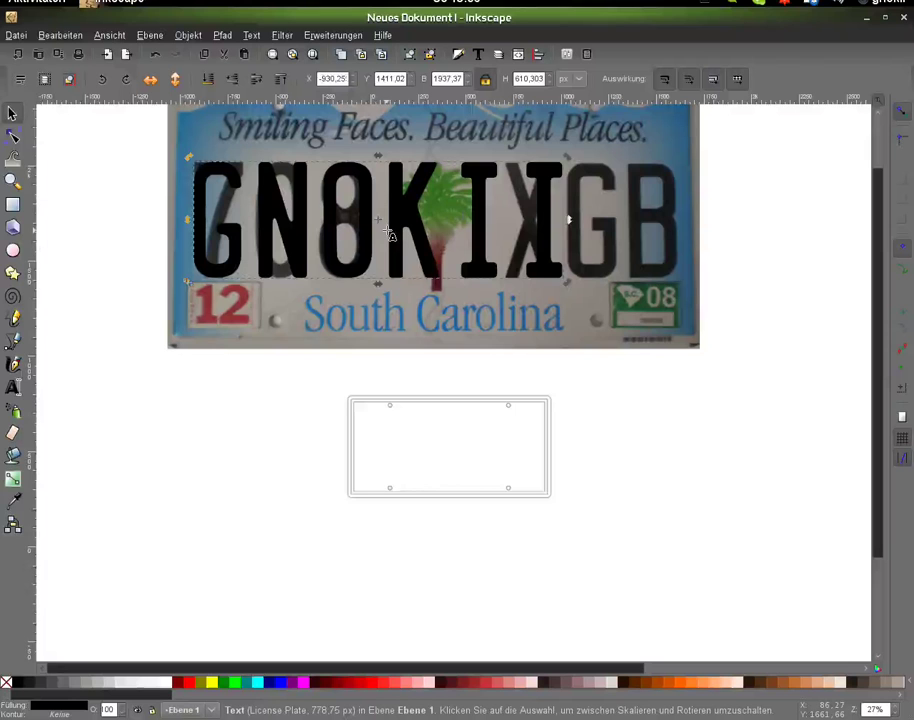
Step: Widen the kerning between GNO and KII to leave room for the palm tree
double_click(389, 233)
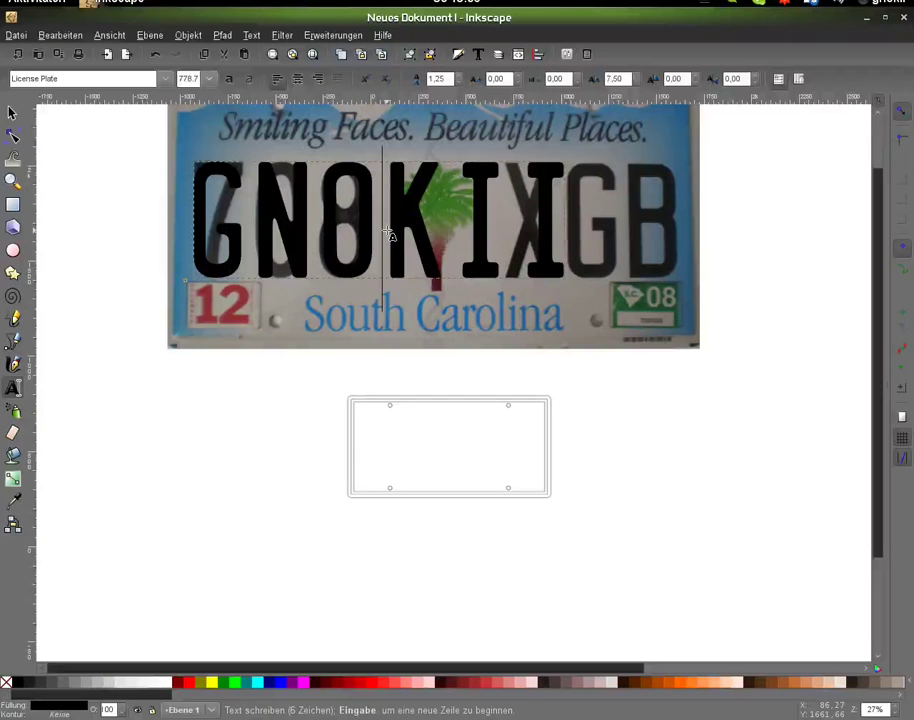
key(alt+Right)
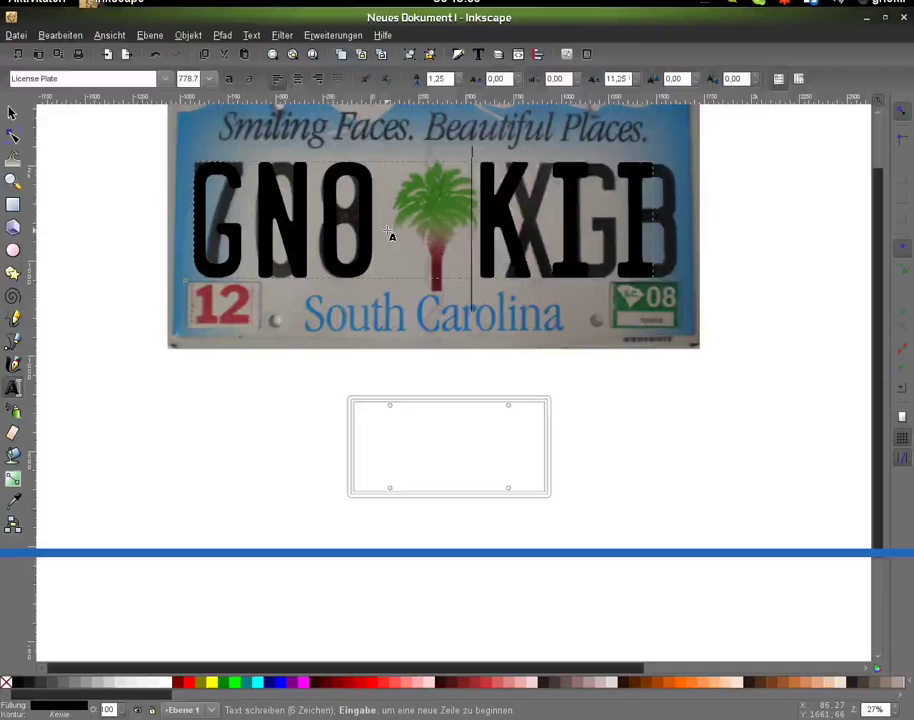
key(shift+alt+Right)
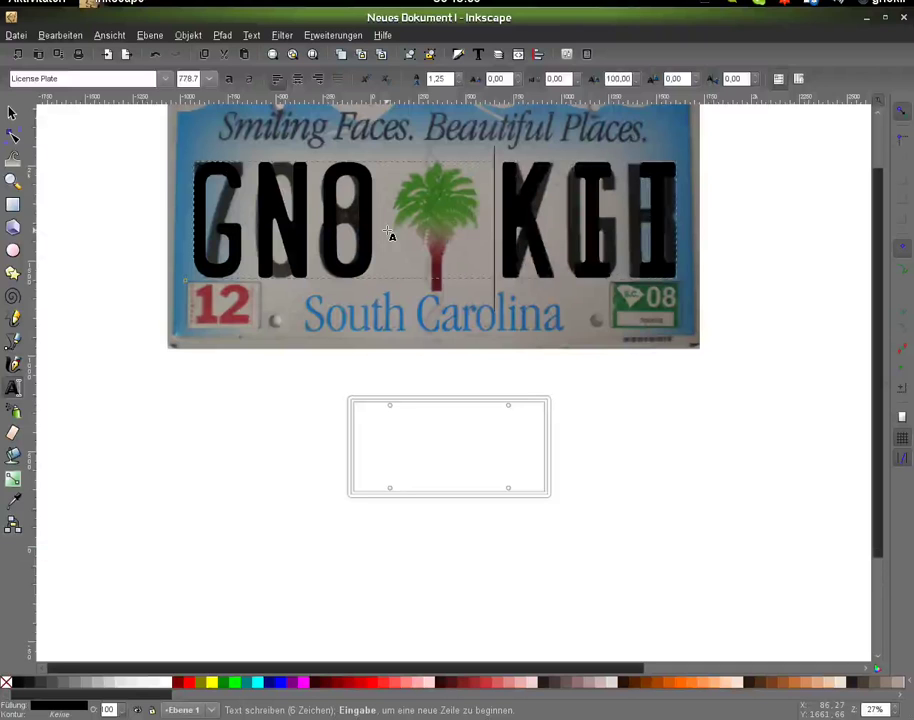
key(F1)
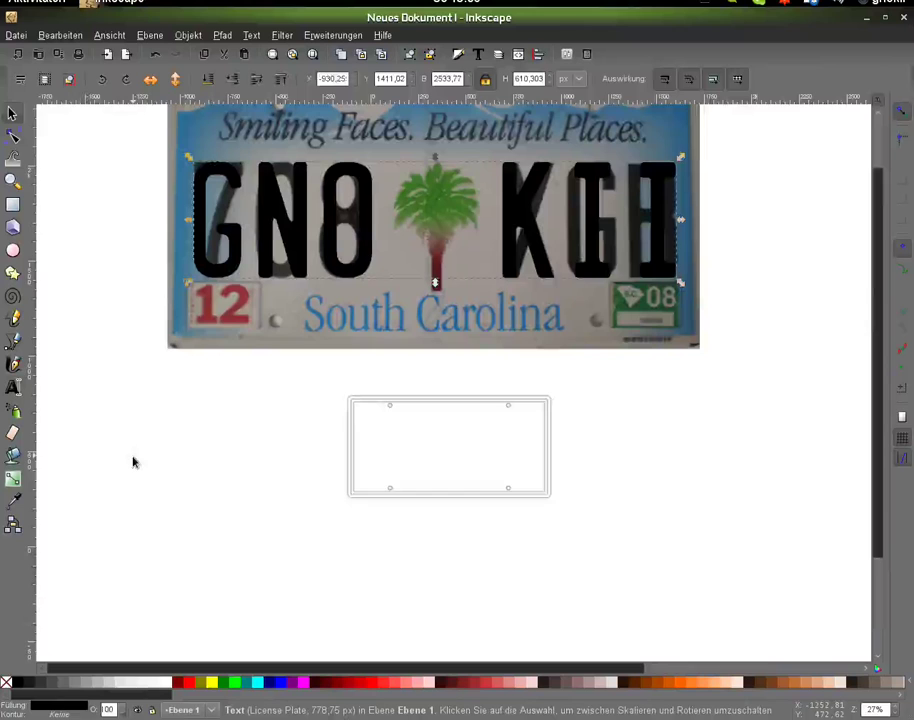
Step: Drag the GNO KII text into the plate outline, shrink it to about 284.64 px, and centre it
key(Escape)
key(minus)
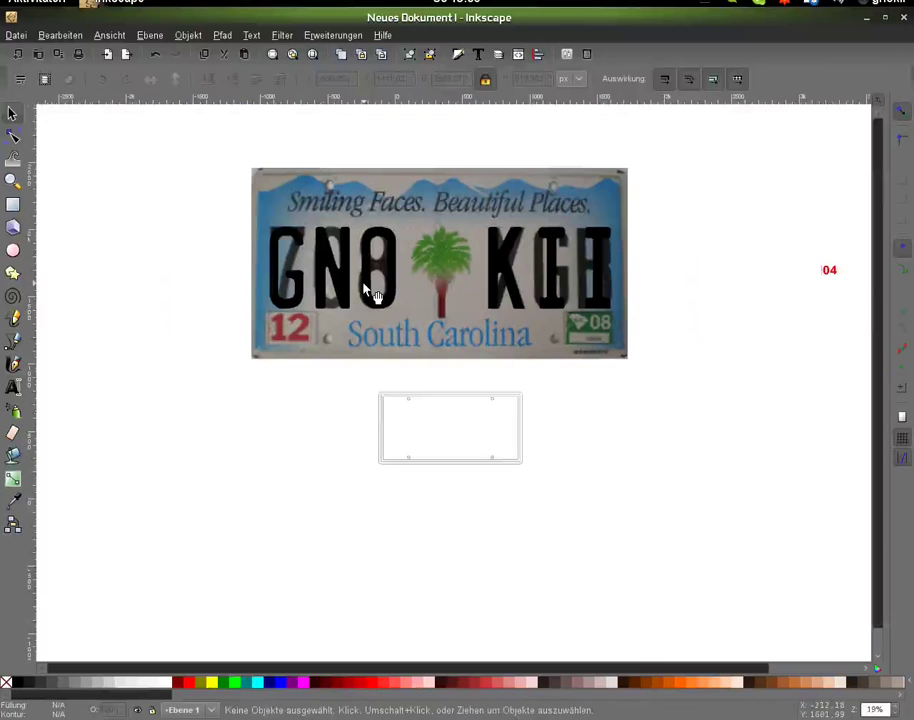
click(366, 290)
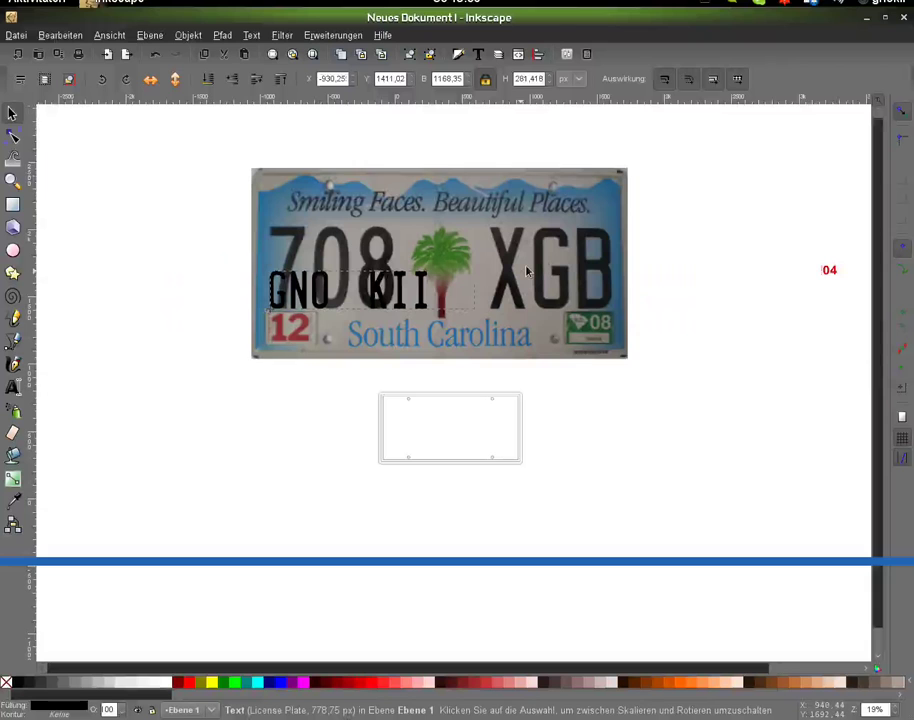
drag(343, 323, 360, 303)
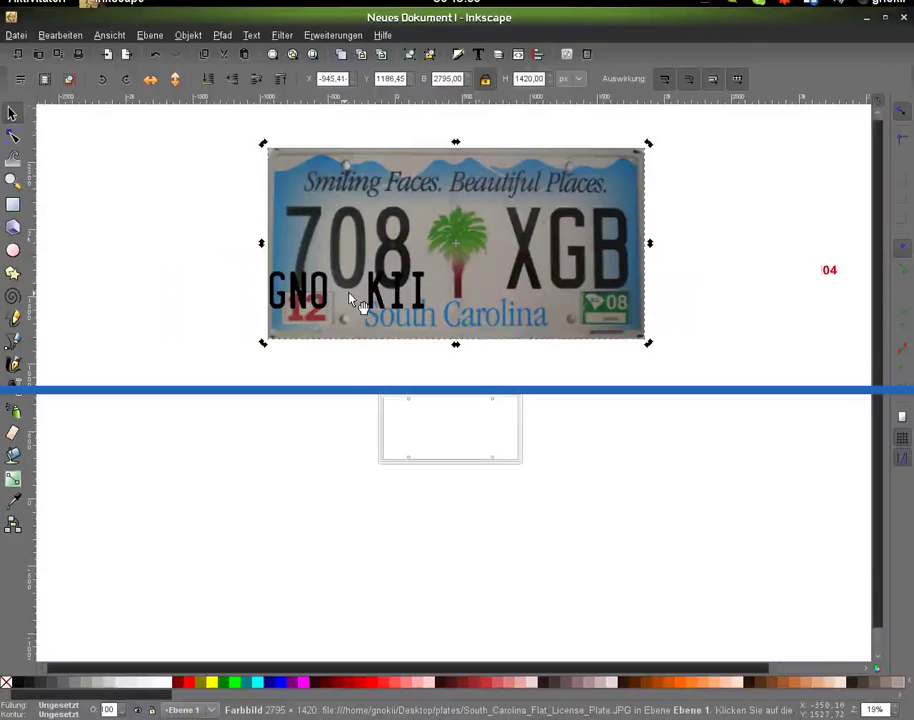
drag(352, 300, 488, 437)
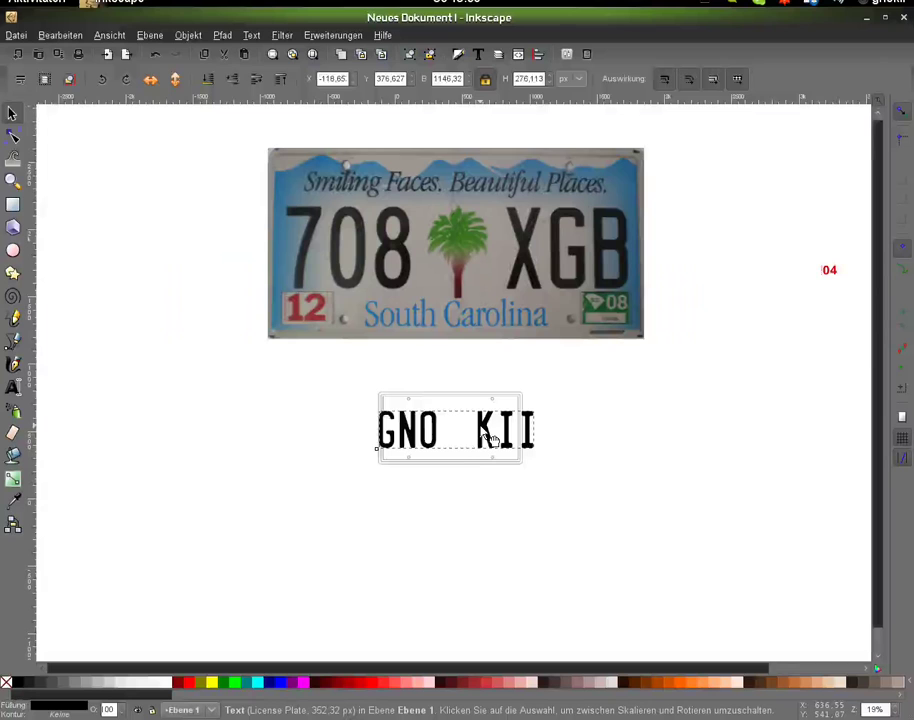
drag(535, 408, 516, 418)
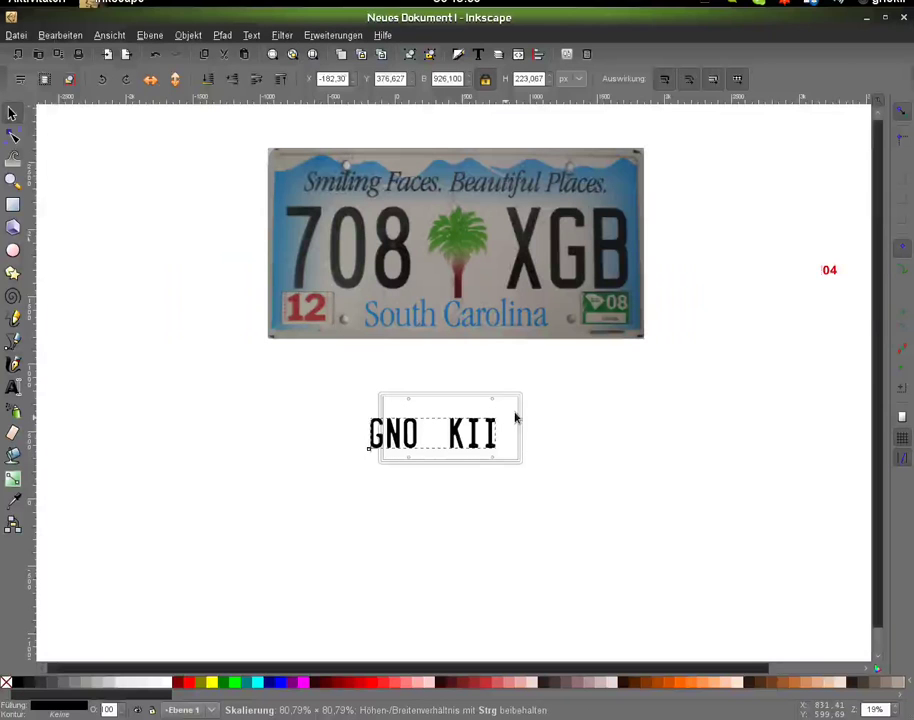
drag(422, 441, 437, 437)
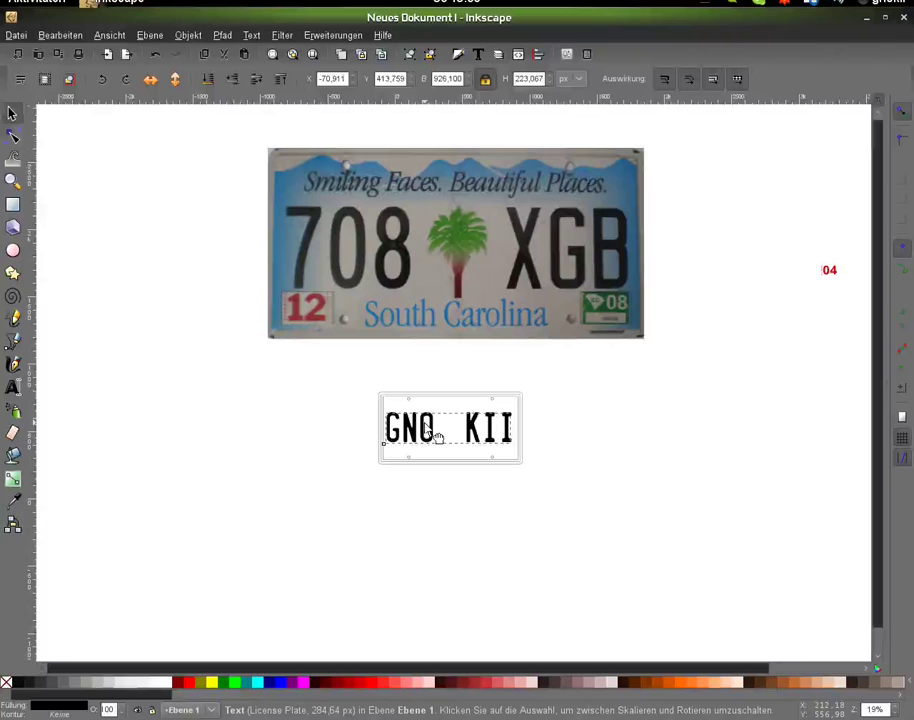
Step: Nudge GNO KII to the plate's centre, then close Align and Distribute with nothing selected
key(plus)
key(plus)
key(plus)
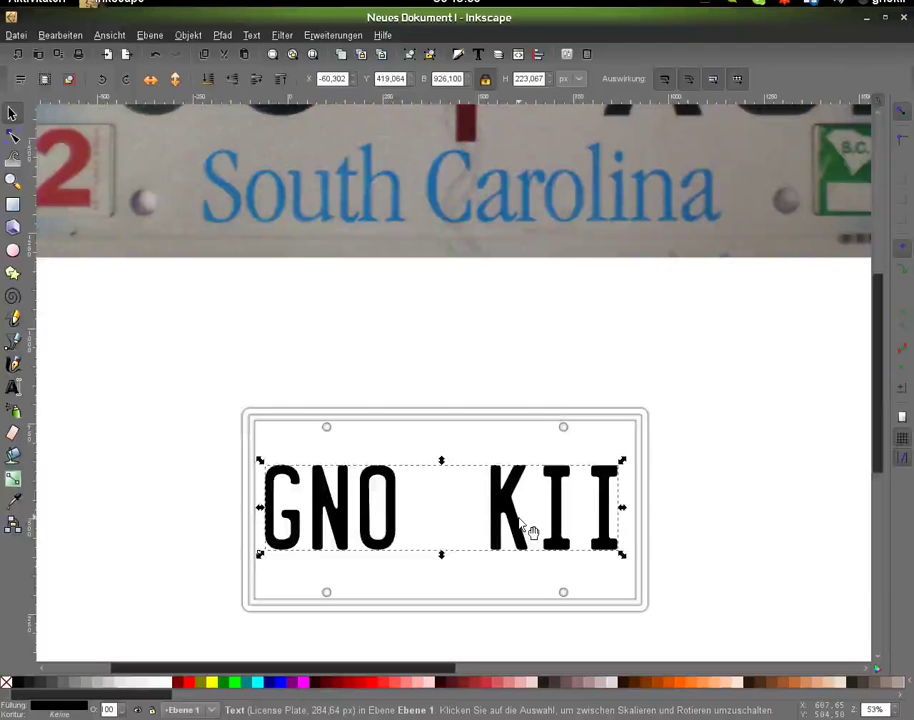
drag(531, 533, 534, 535)
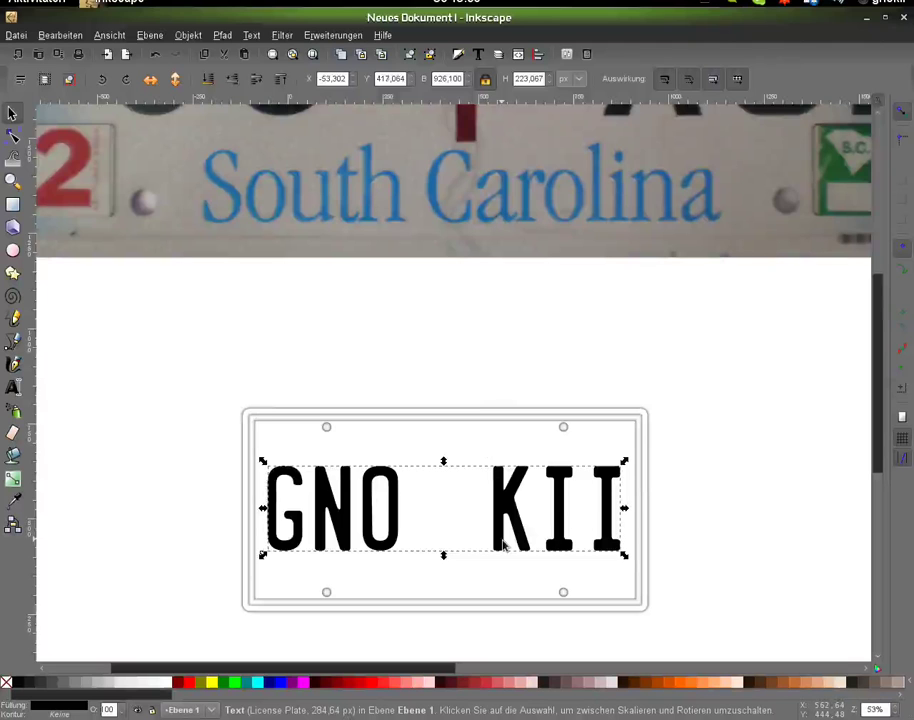
drag(503, 543, 504, 546)
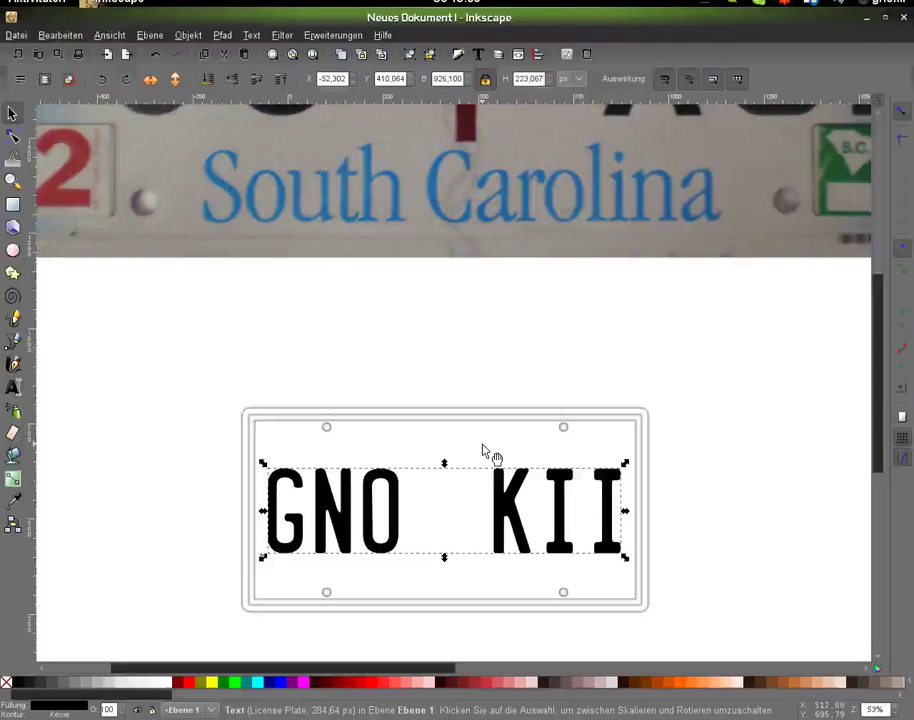
shift+click(482, 452)
key(ctrl+shift+a)
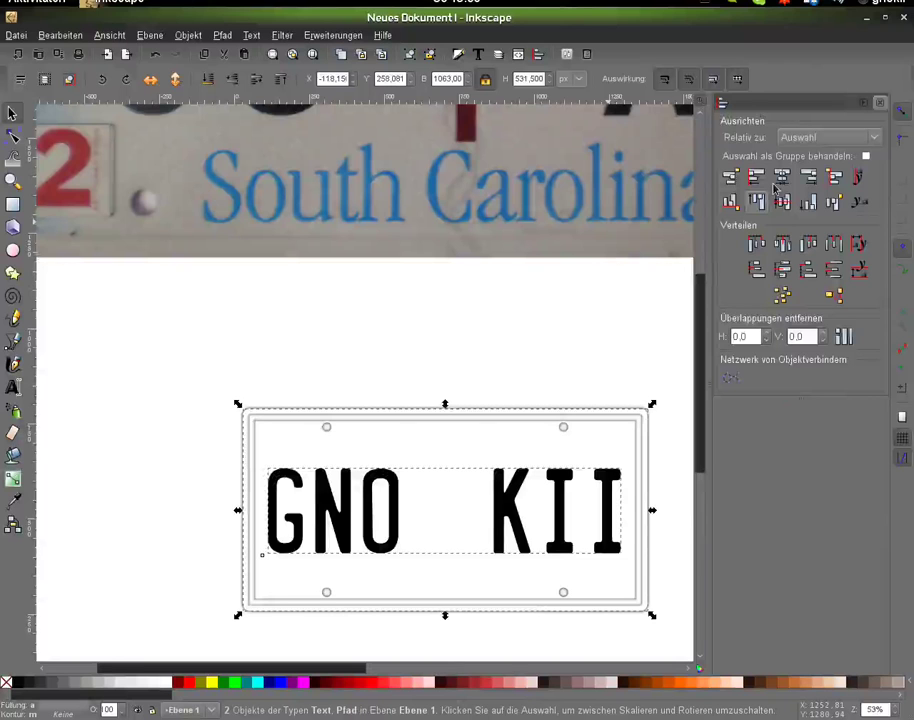
key(F12)
click(858, 366)
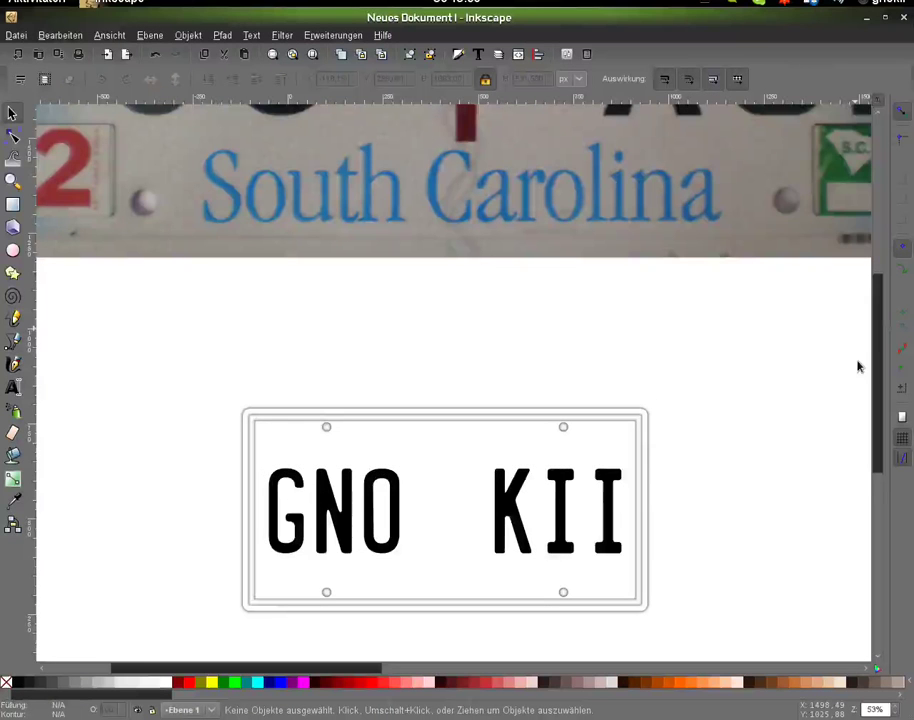
key(minus)
key(minus)
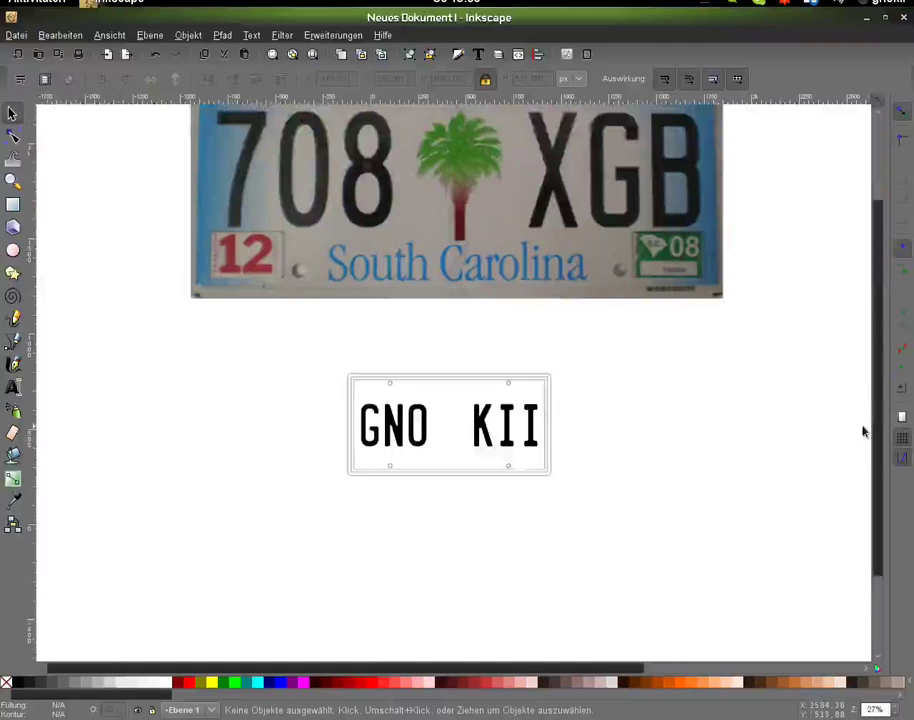
scroll(870, 436, down, 1)
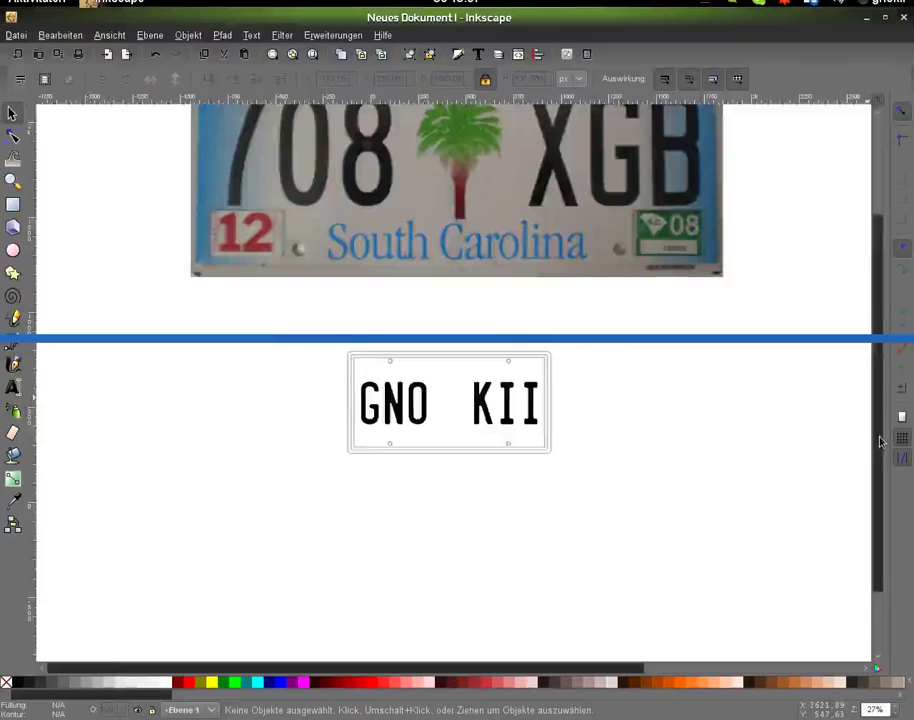
scroll(465, 440, up, 2)
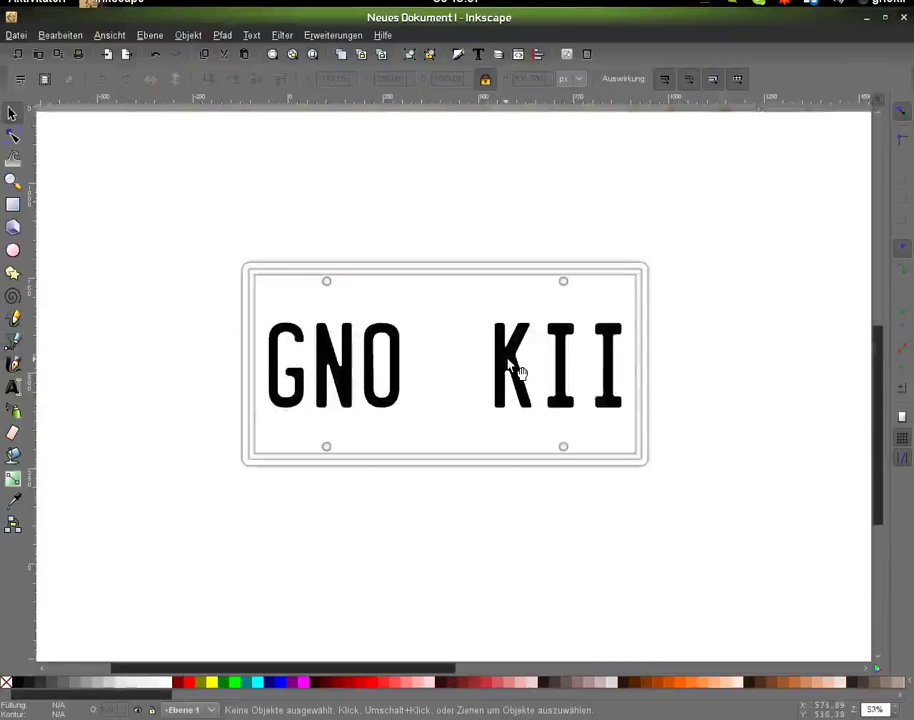
click(517, 371)
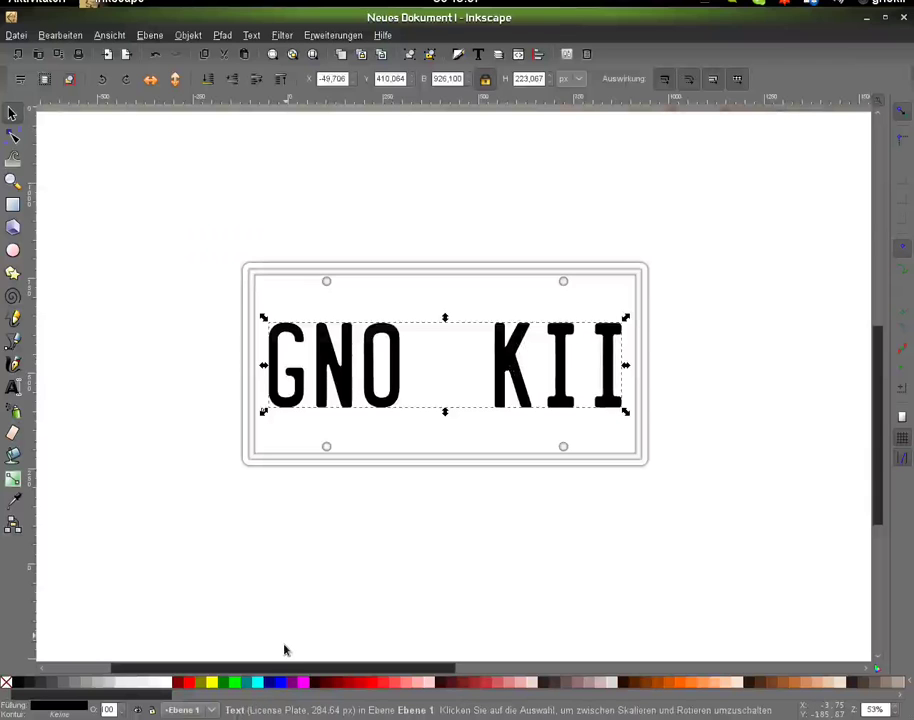
click(268, 682)
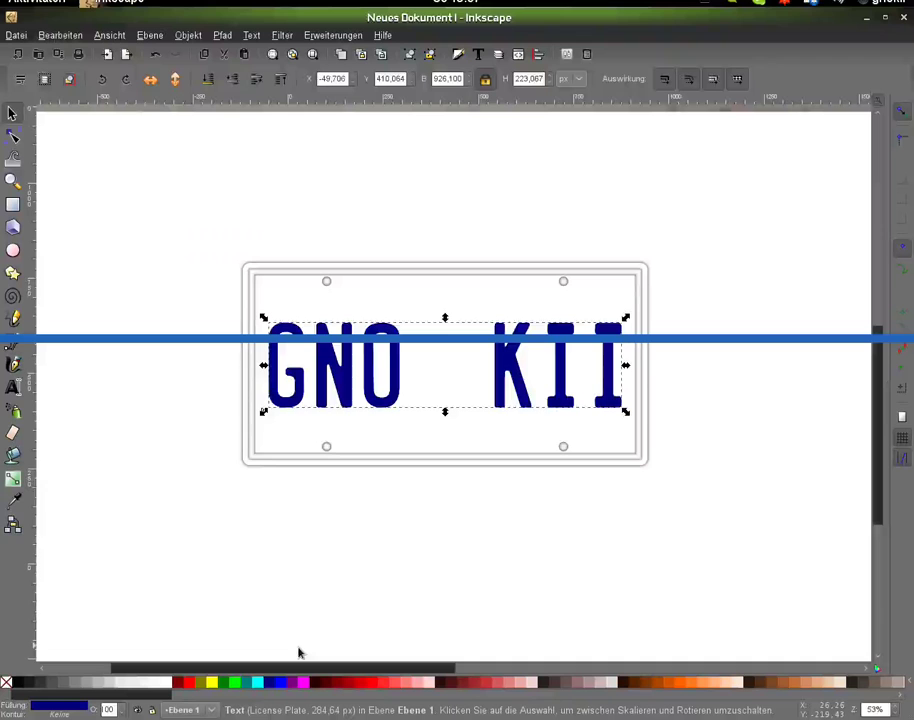
key(ctrl+z)
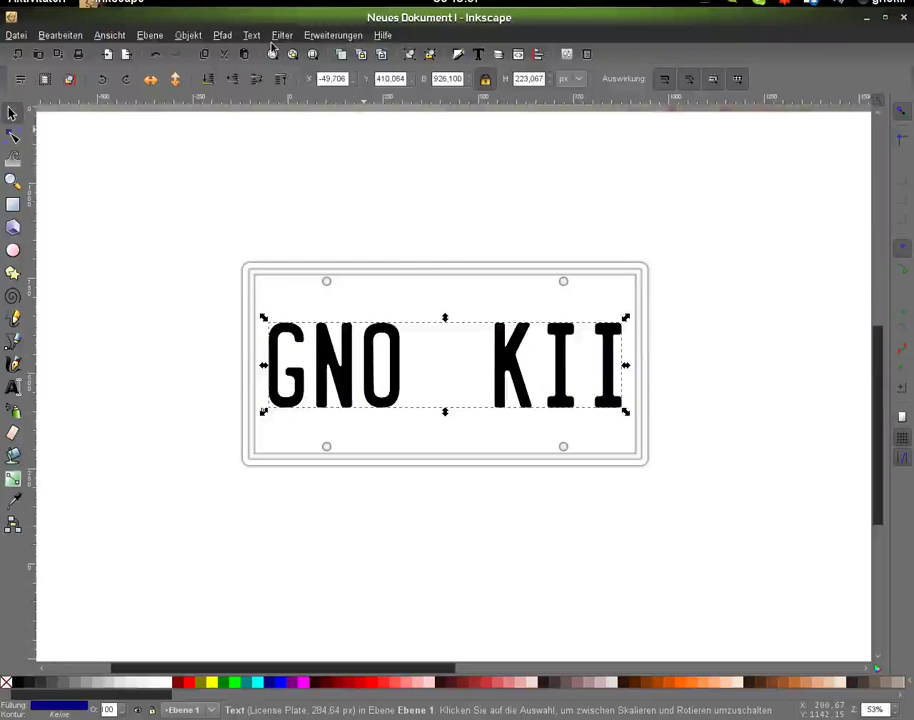
click(222, 35)
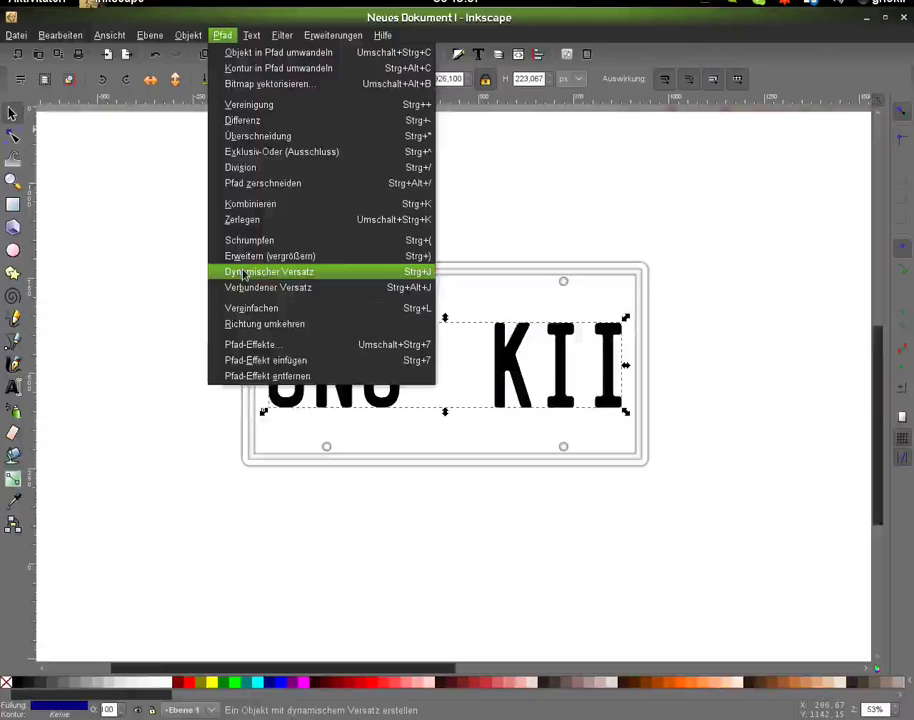
Step: Give GNO KII a slightly expanded dynamic offset, filled white at 50% opacity
click(243, 273)
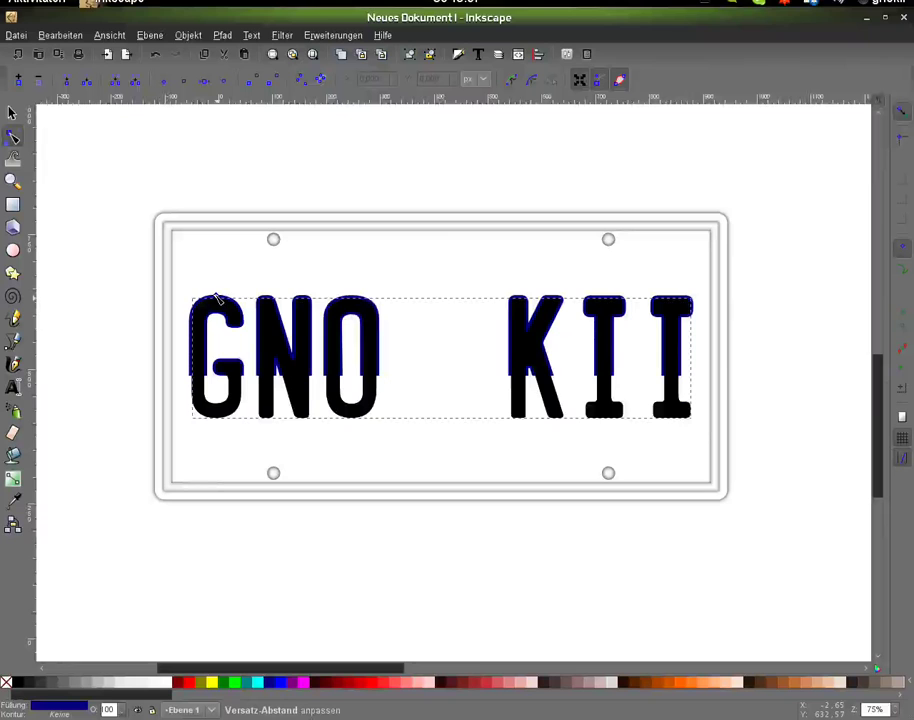
drag(216, 298, 214, 294)
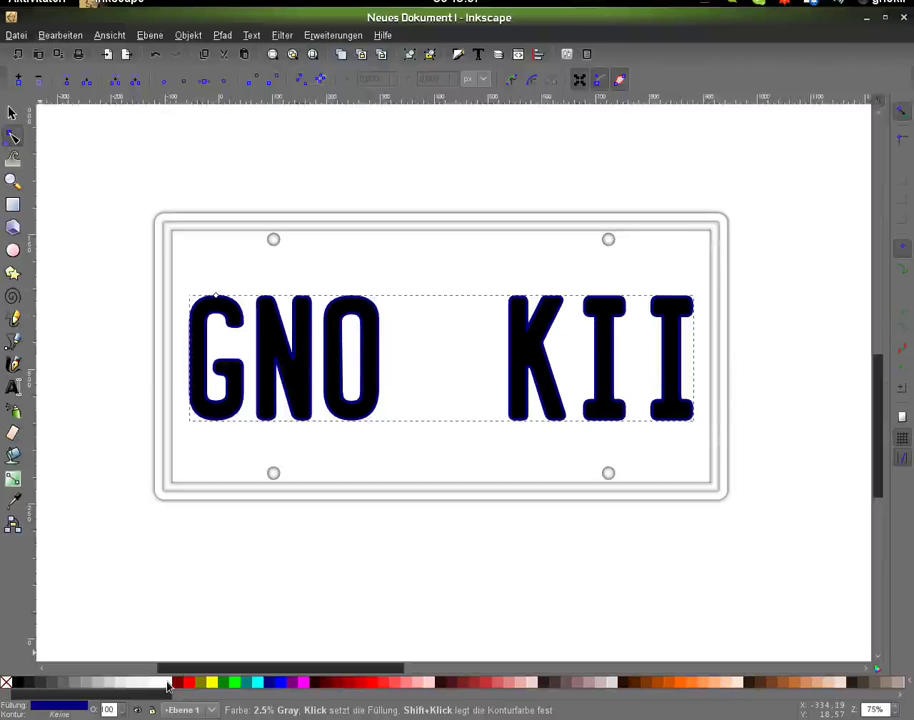
click(168, 684)
text(1)
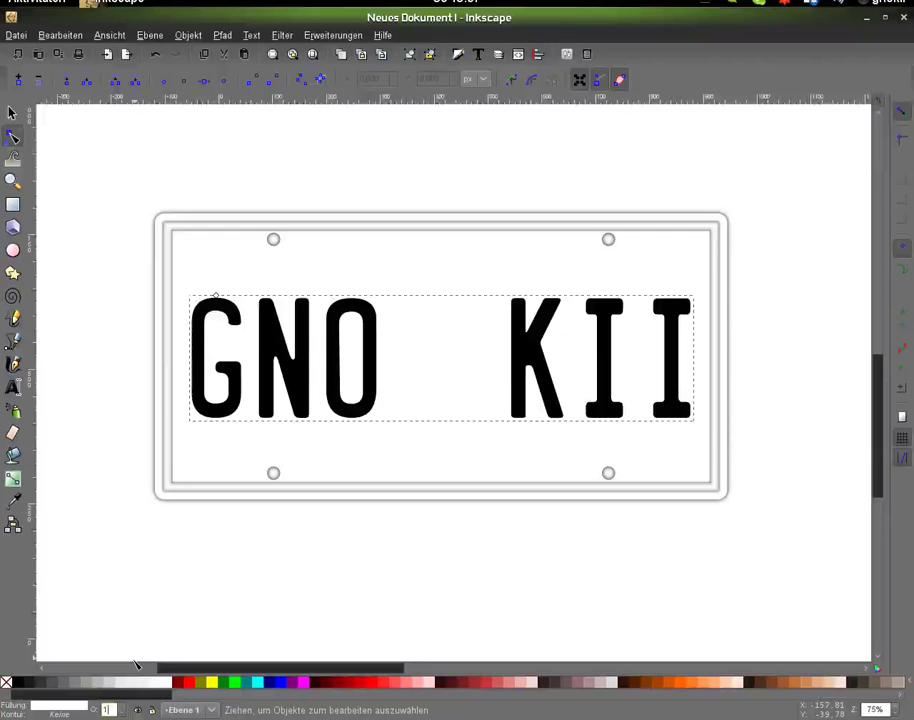
text(5)
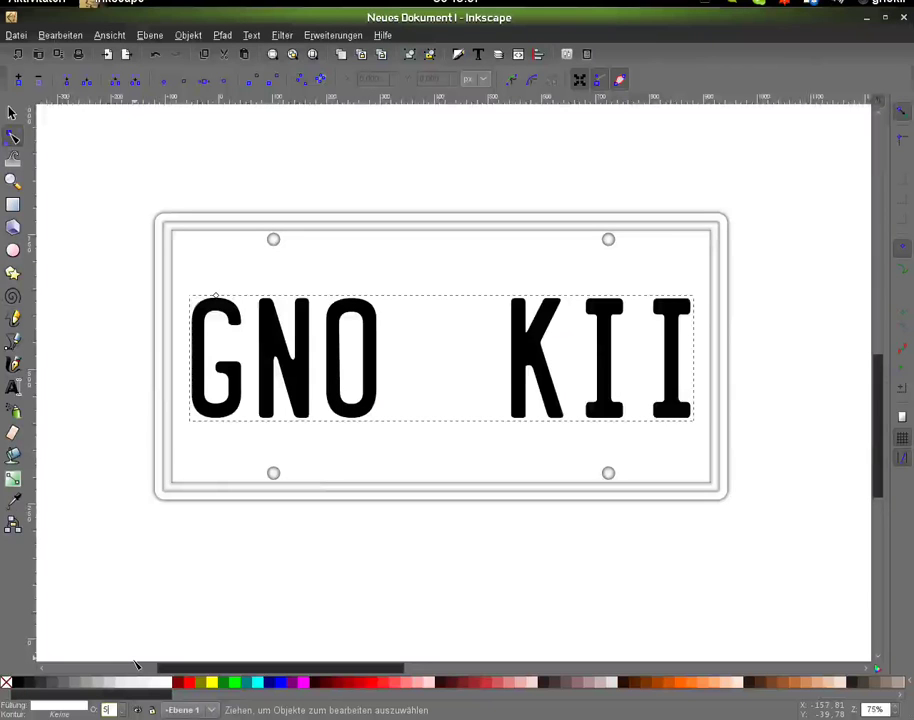
text(0)
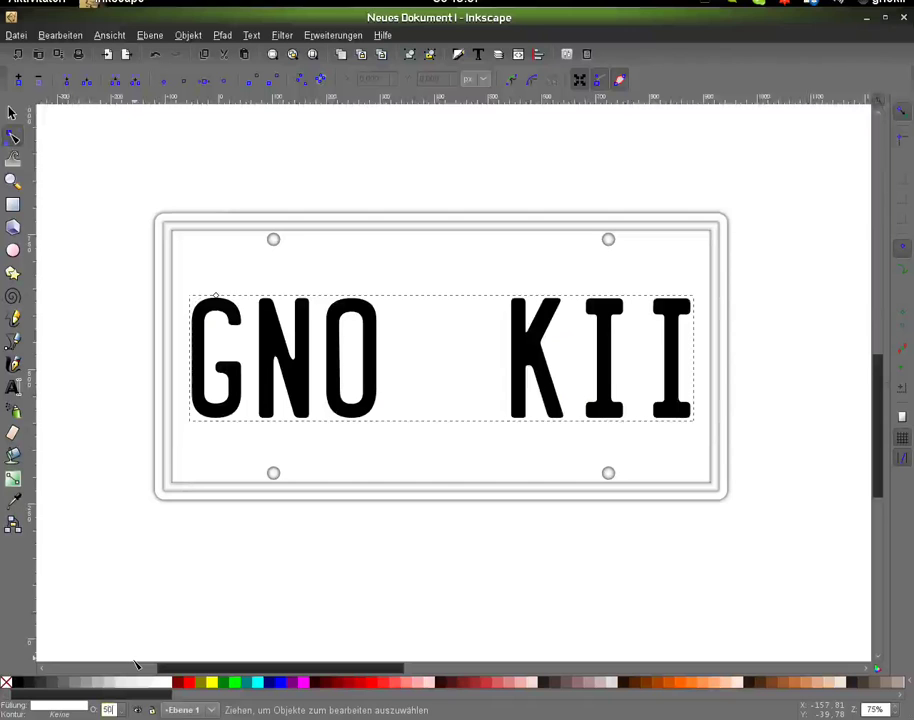
click(13, 114)
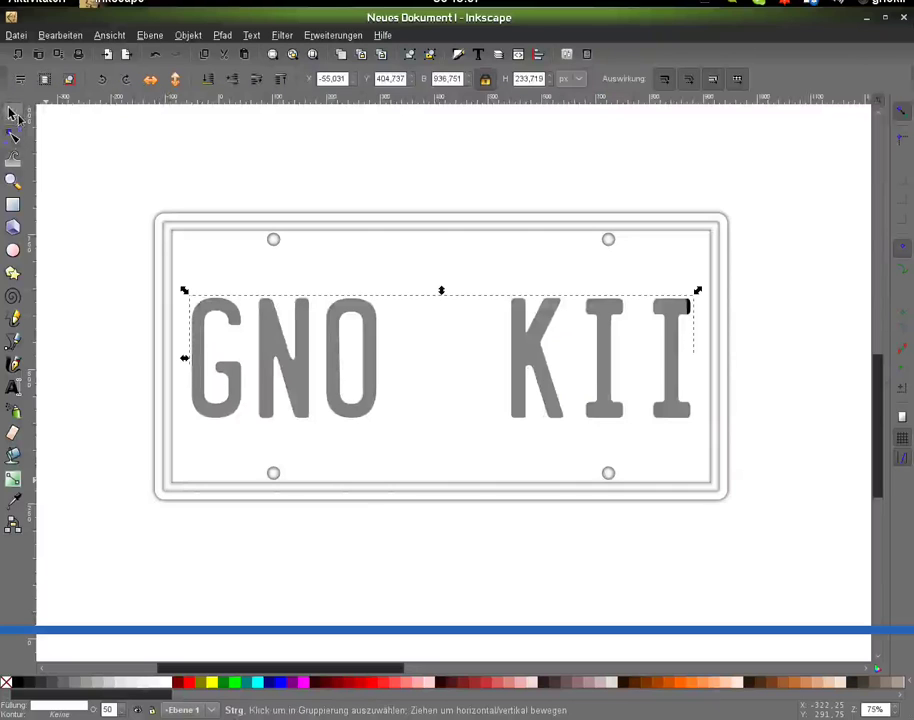
Step: Blur the black offset copy beneath GNO KII into a faint 20% opacity shadow
key(ctrl+j)
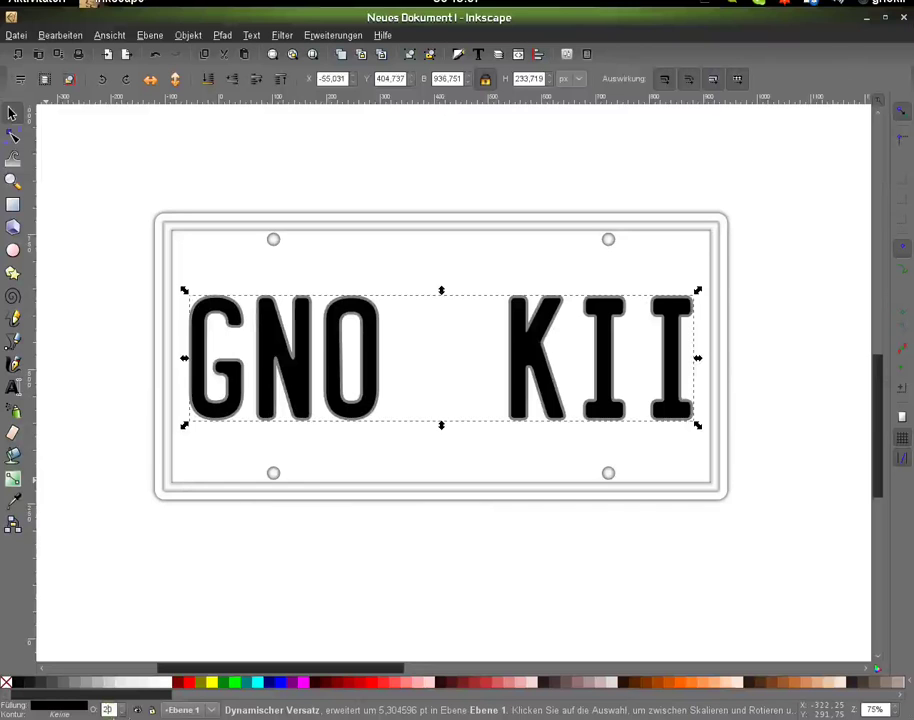
click(460, 57)
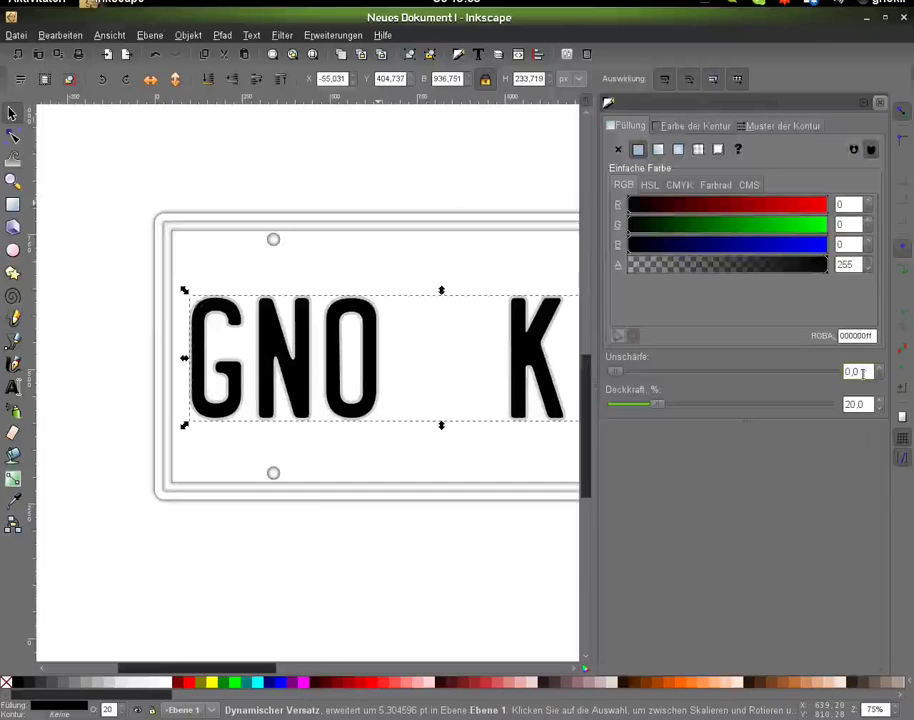
key(ctrl+shift+f)
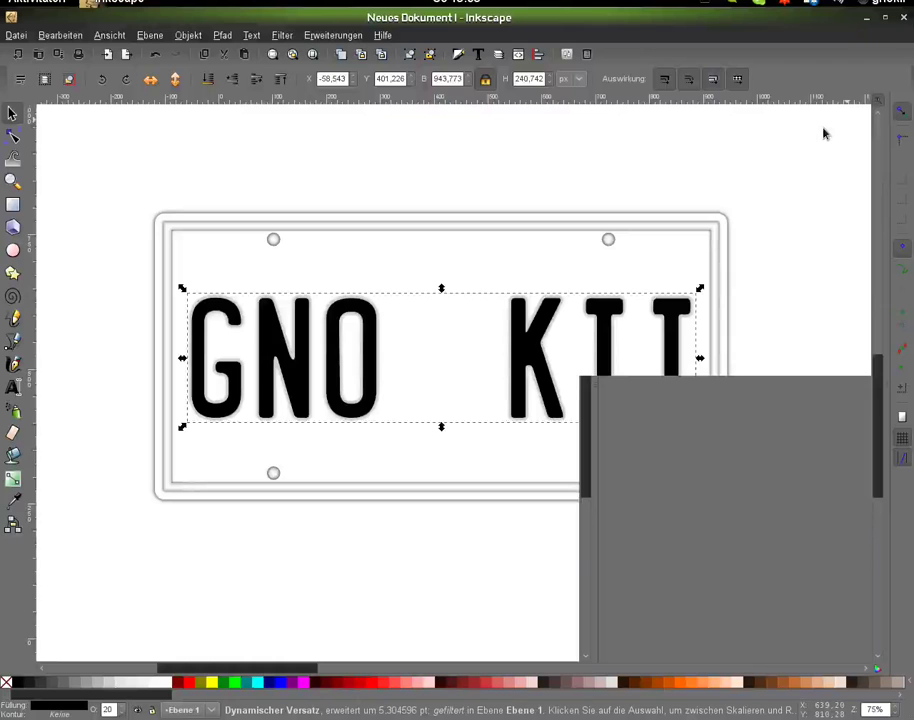
click(756, 172)
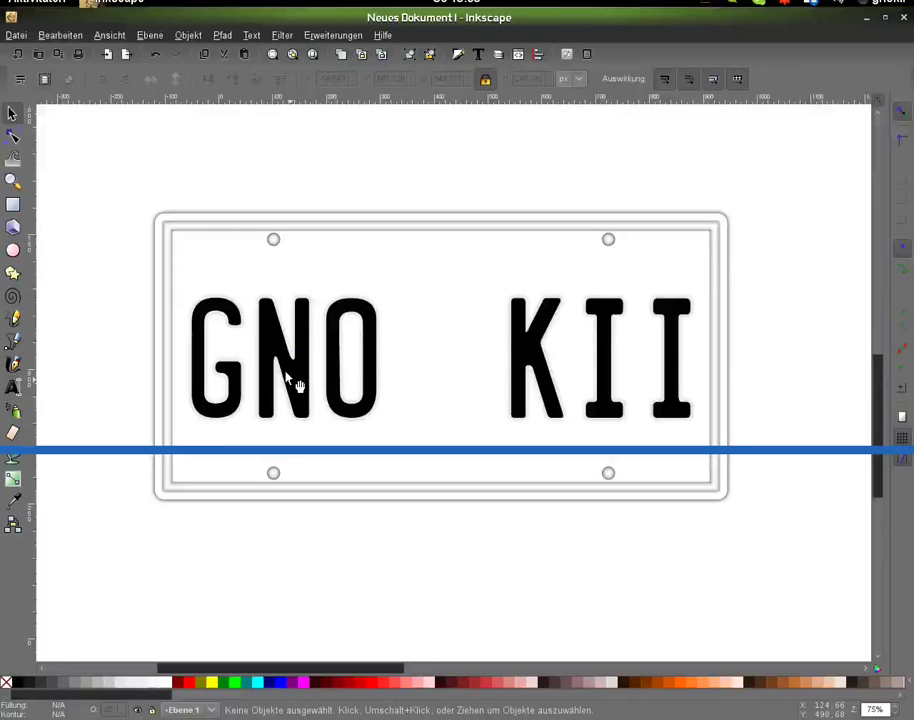
key(minus)
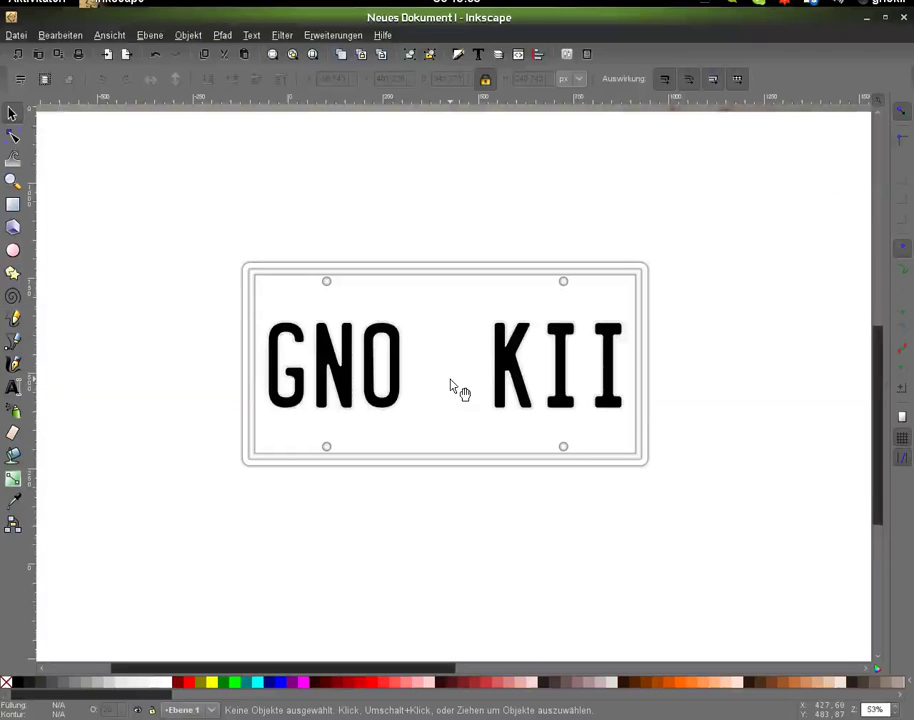
scroll(452, 388, down, 1)
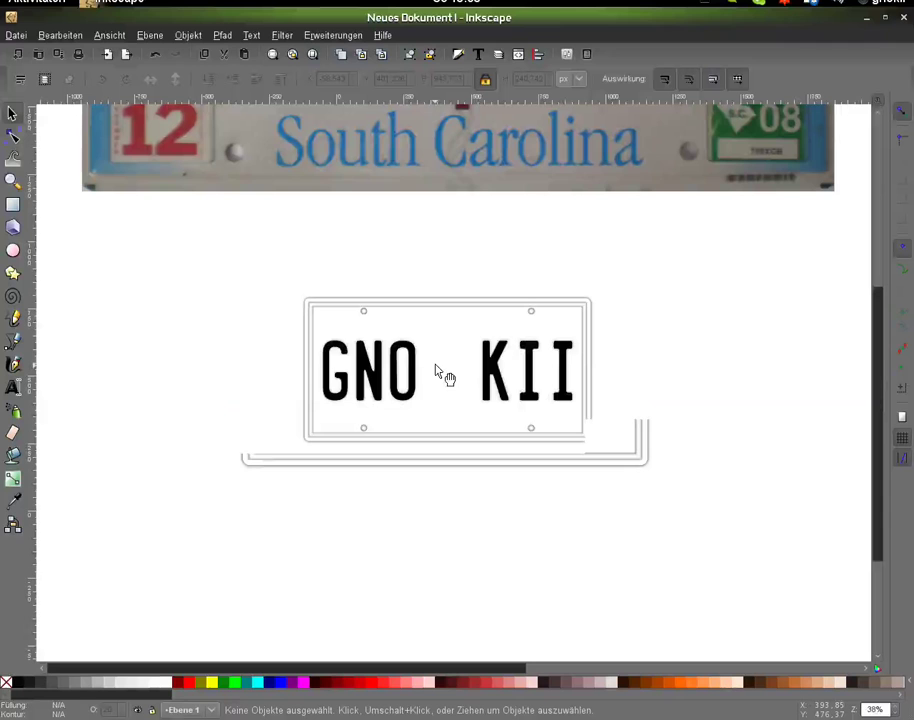
scroll(435, 372, down, 2)
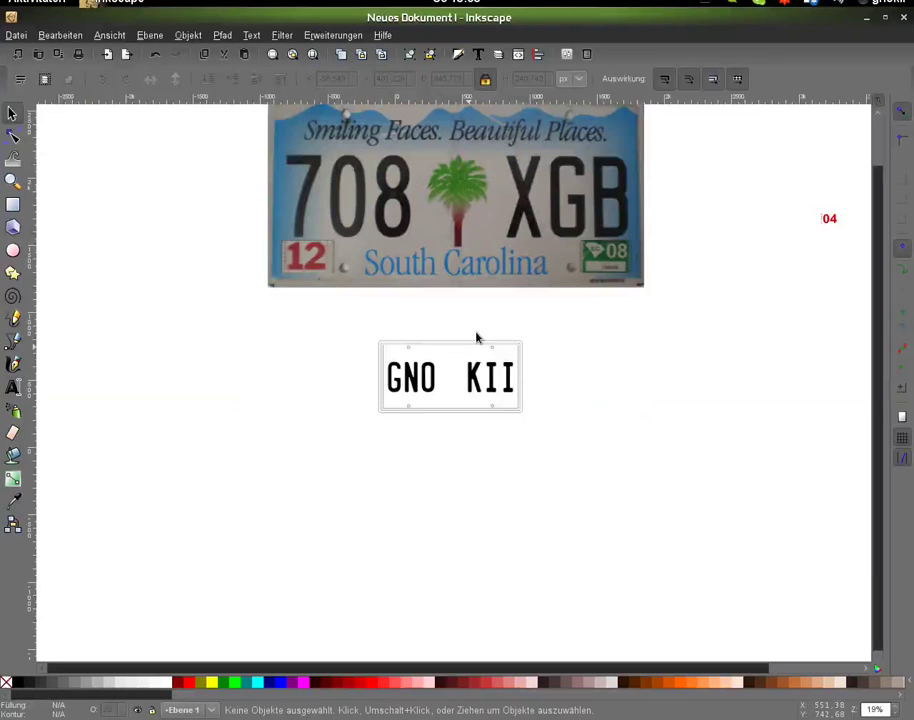
key(minus)
click(532, 234)
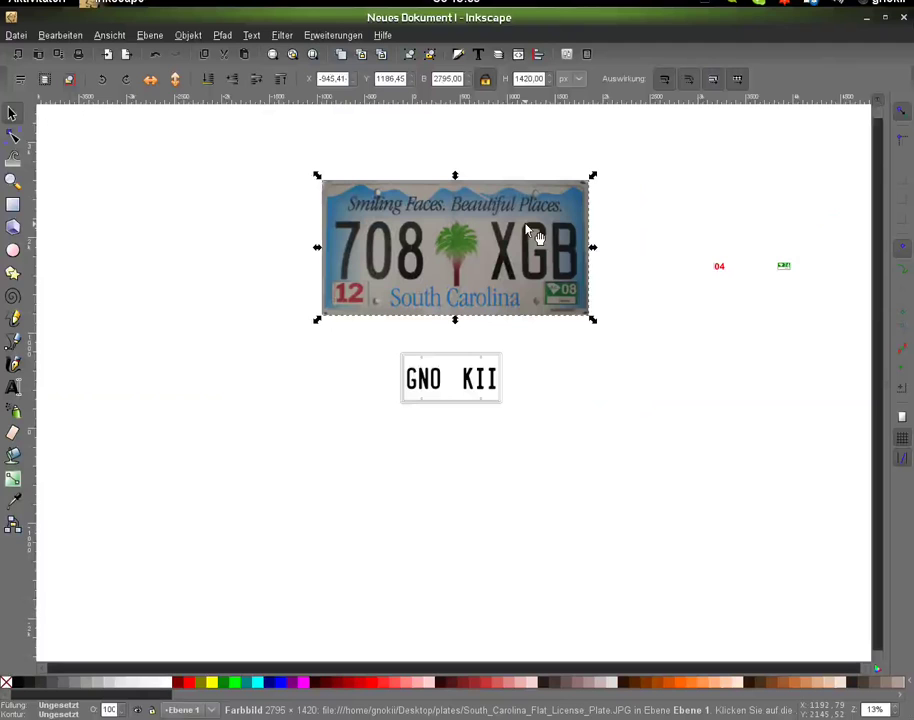
key(5)
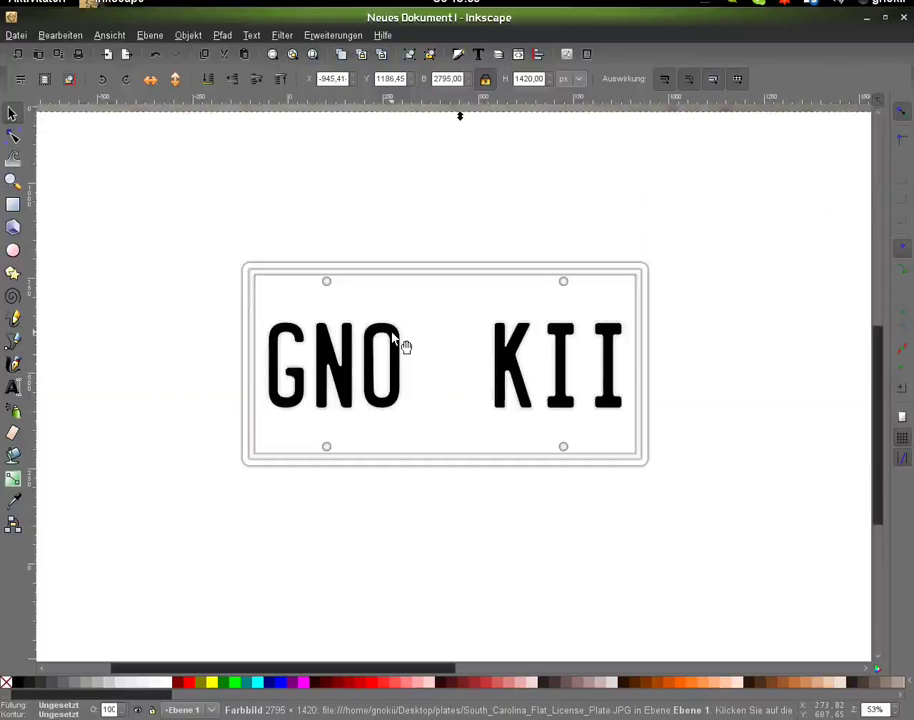
click(395, 342)
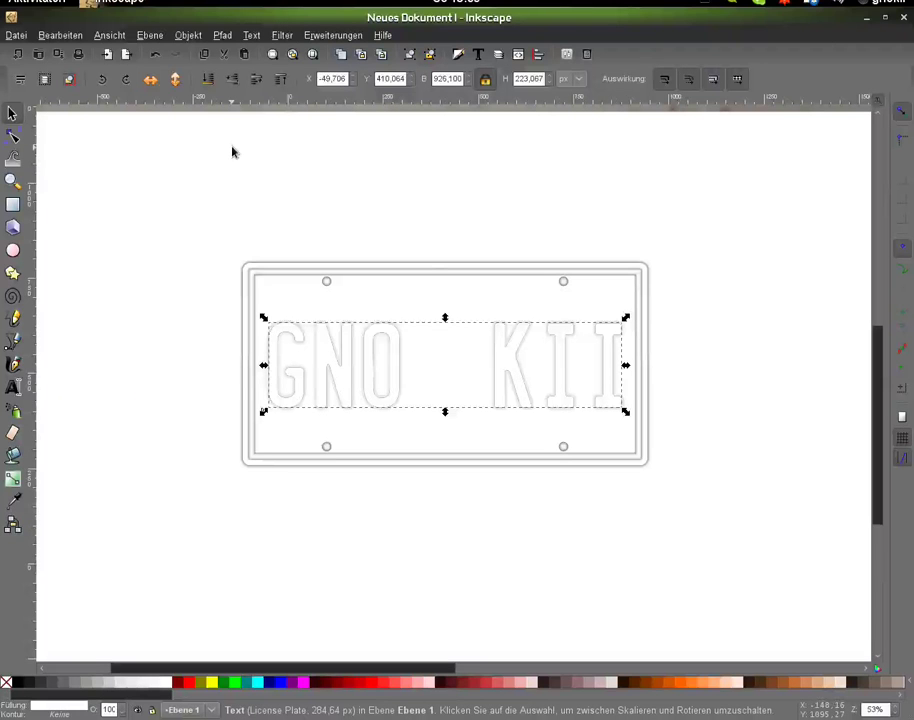
Step: Apply Dynamic Offset to the white GNO KII text so the letters show crisp black outlines
click(222, 35)
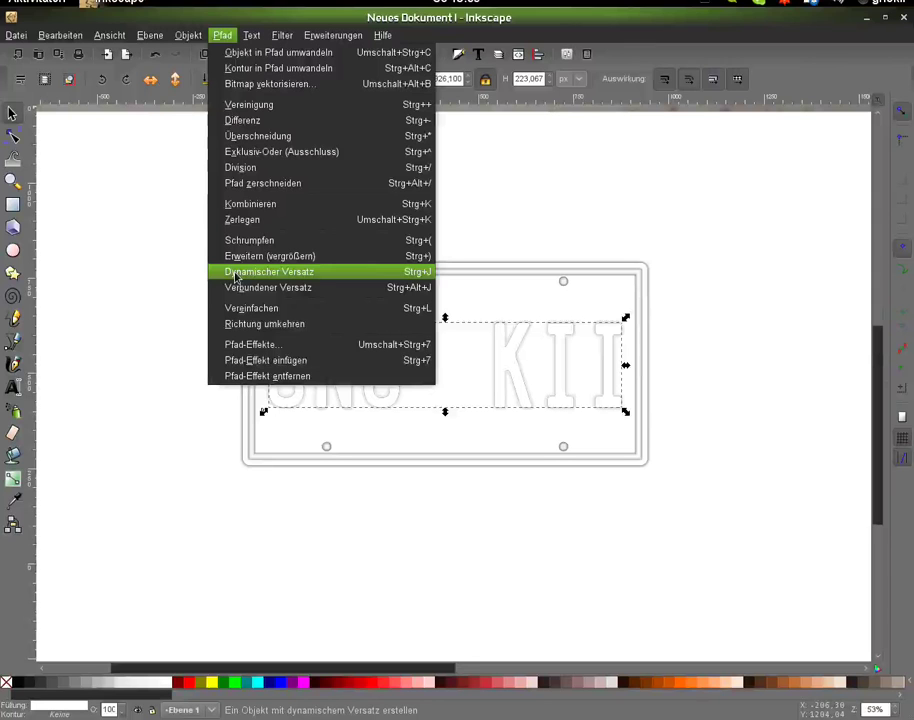
click(236, 272)
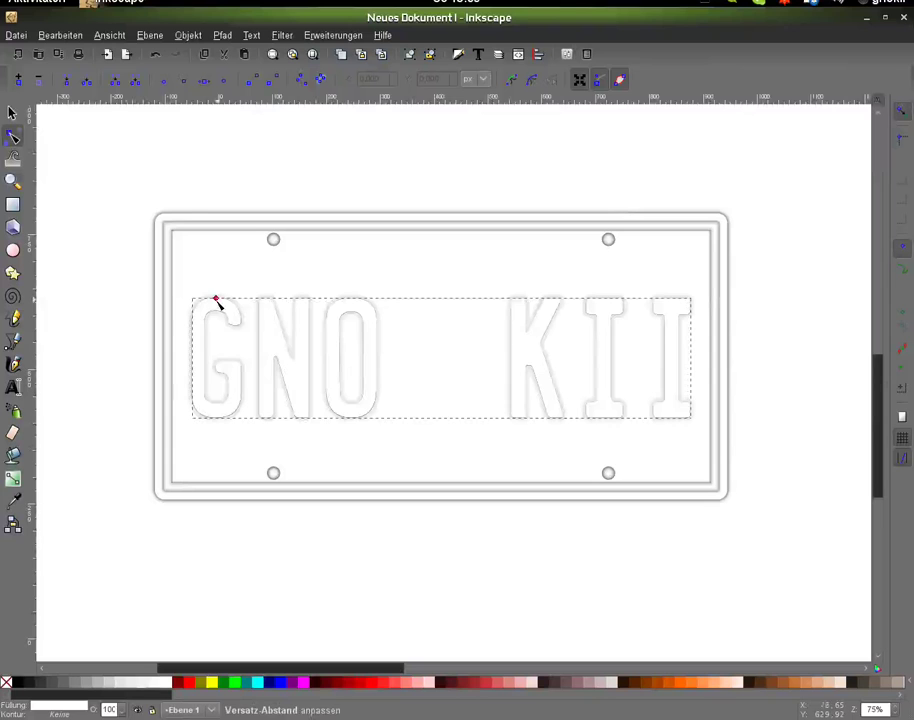
click(124, 228)
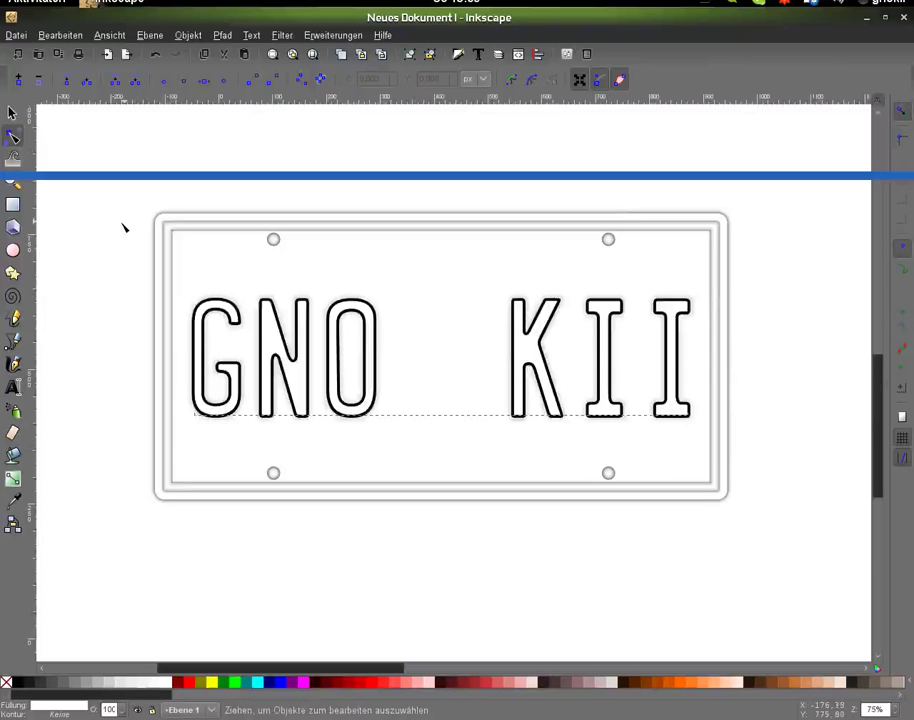
key(minus)
key(minus)
click(13, 207)
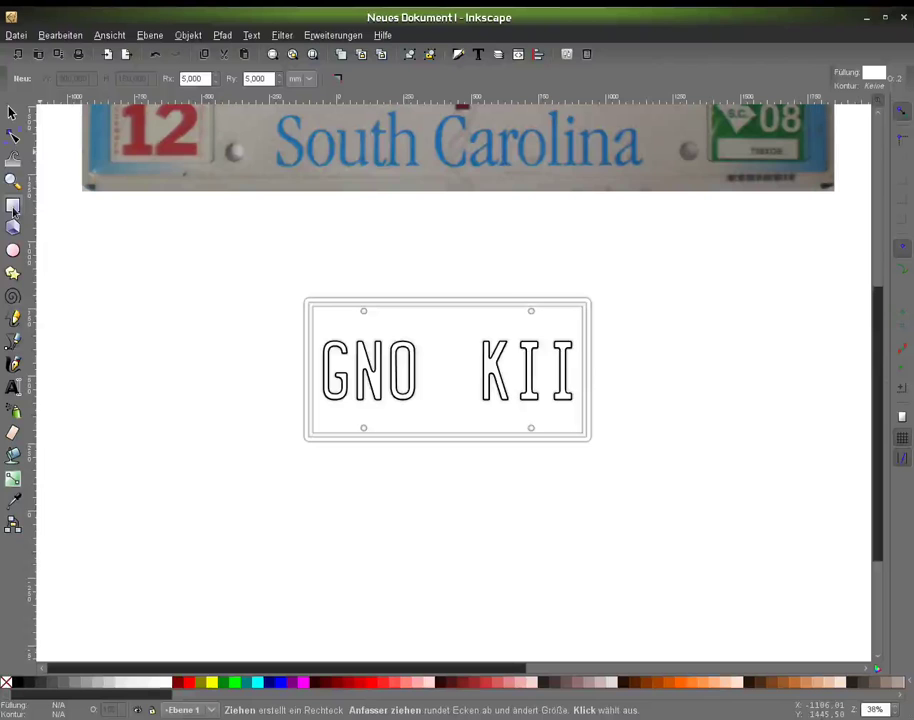
Step: Draw a long thin strip across the plate's top edge
drag(172, 308, 658, 339)
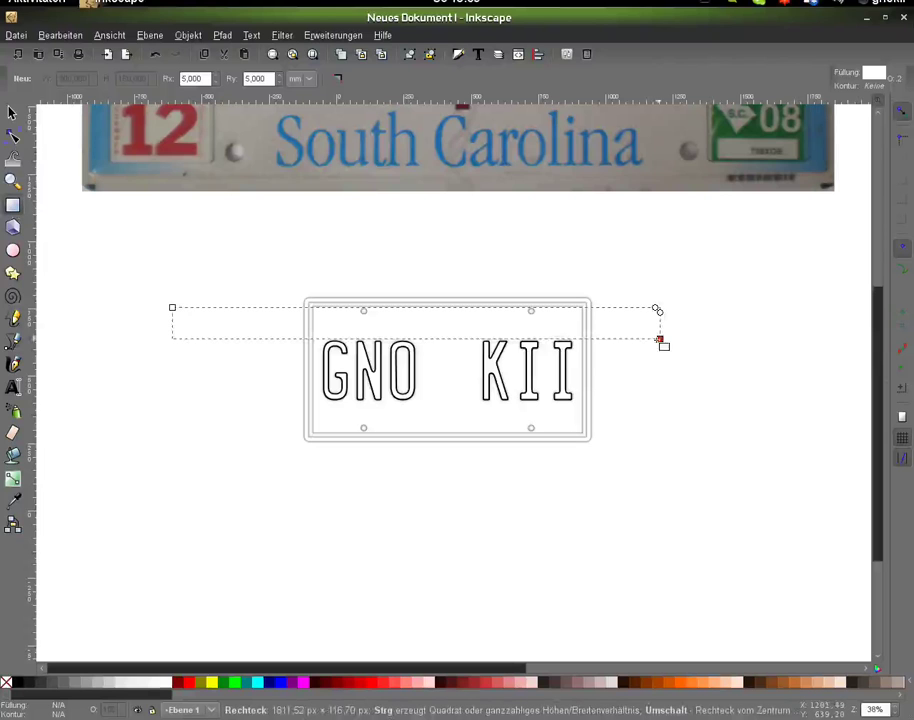
drag(660, 341, 660, 341)
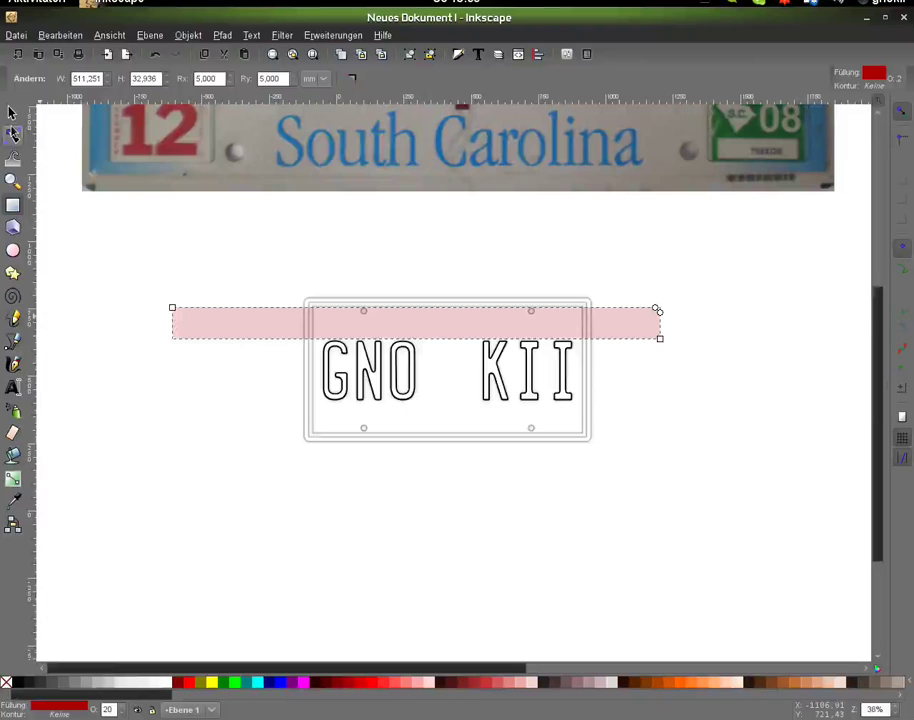
click(13, 113)
key(plus)
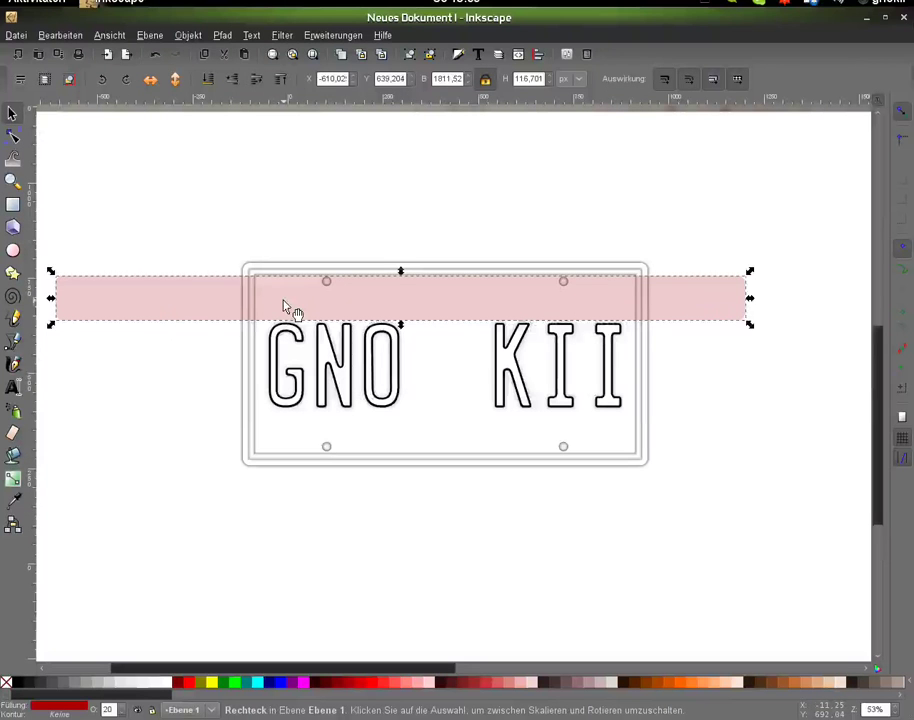
Step: Subtract the pink band from the GNO KII letter tops, leaving solid black lettering
drag(285, 307, 433, 310)
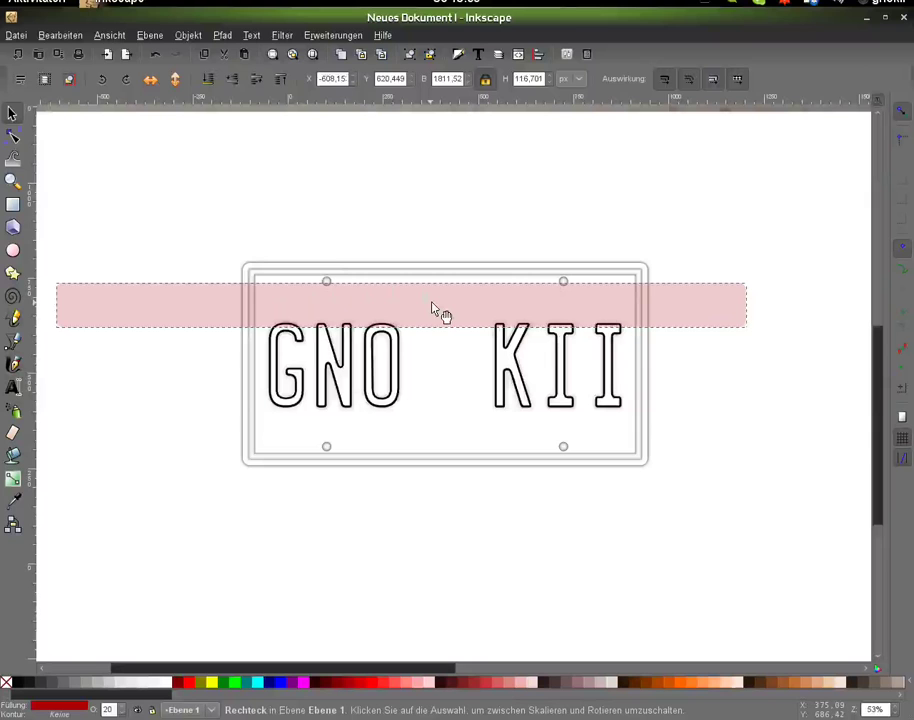
shift+click(345, 389)
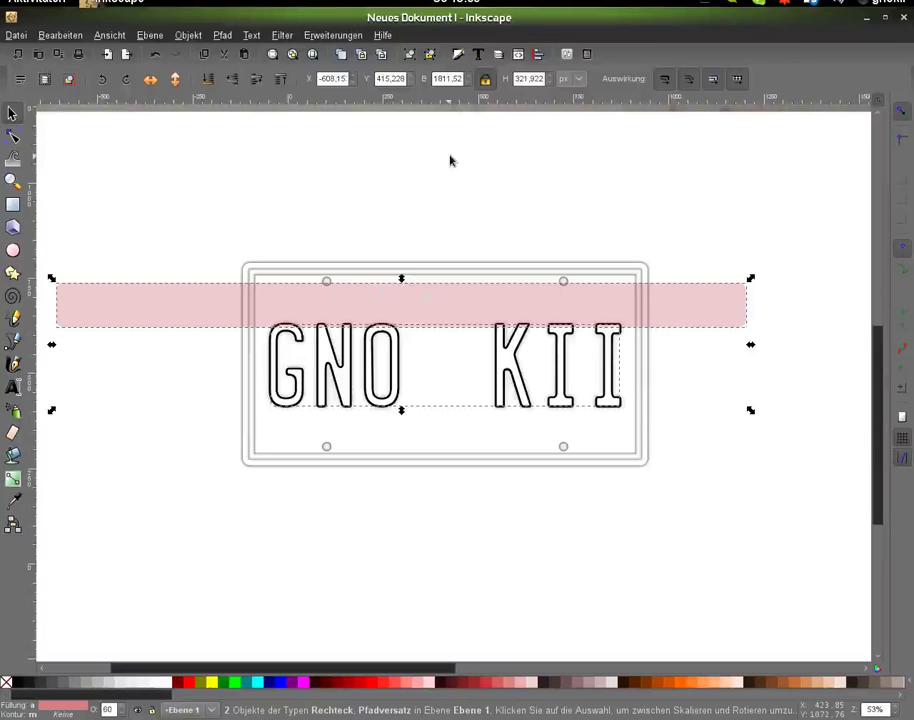
key(ctrl+minus)
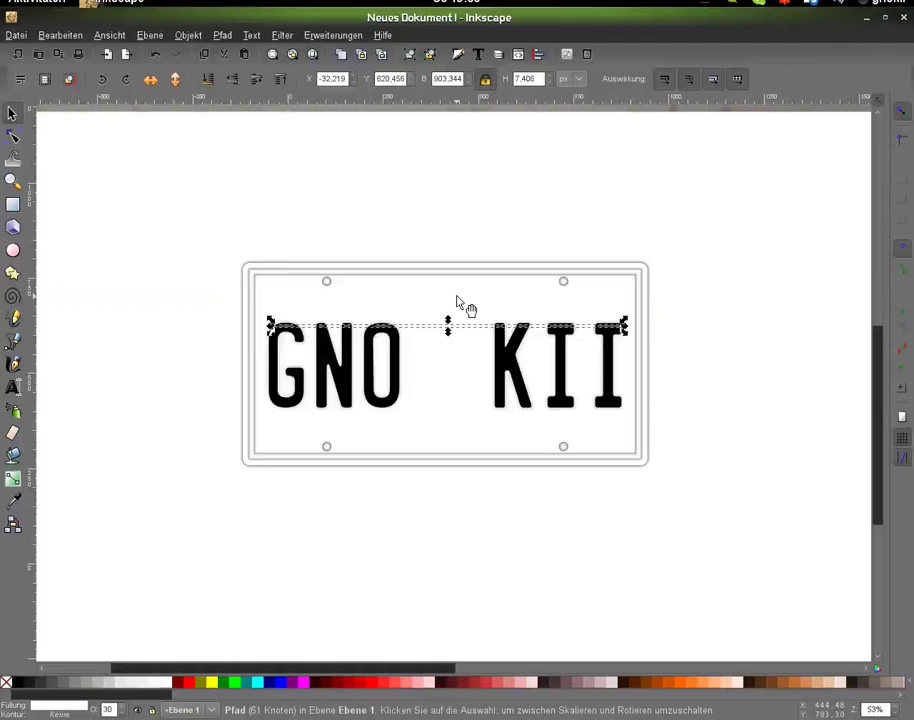
Step: Give the GNO KII lettering path a blur of 1.0 in Fill and Stroke
key(Escape)
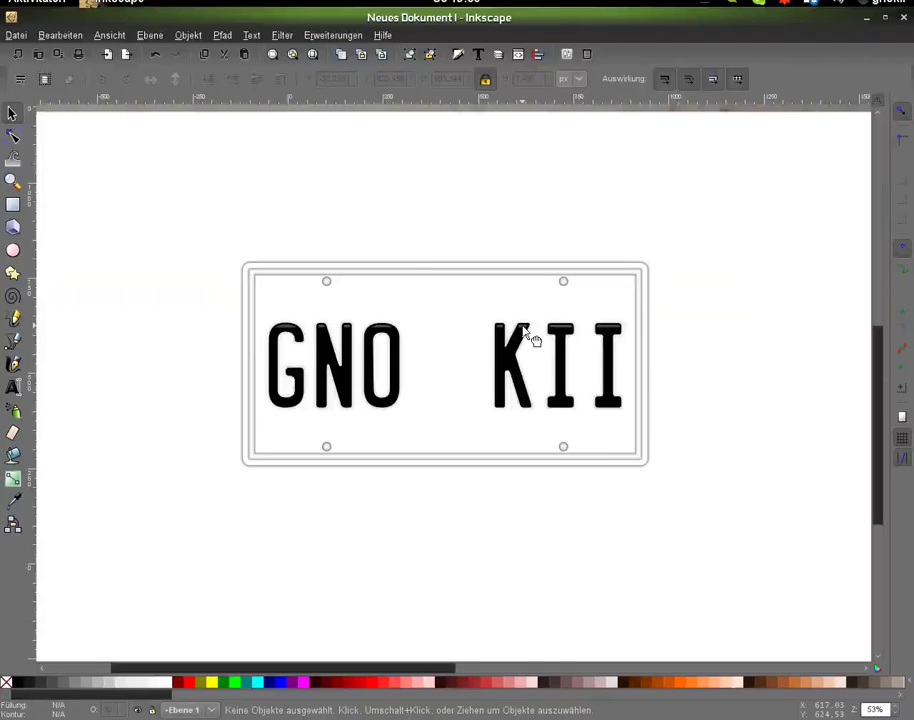
click(527, 333)
key(ctrl+shift+f)
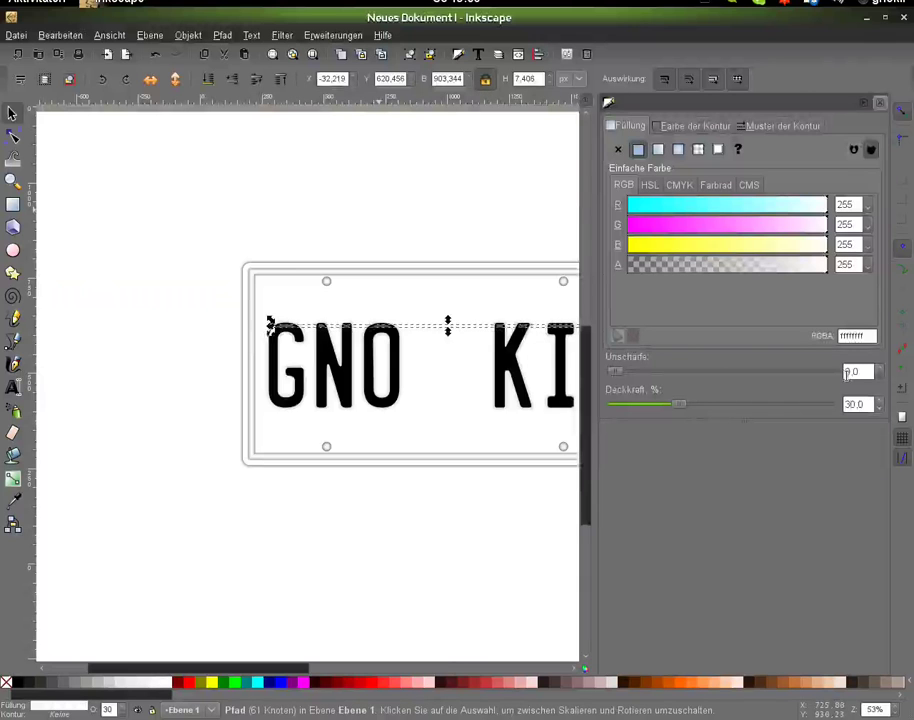
text(1)
key(Return)
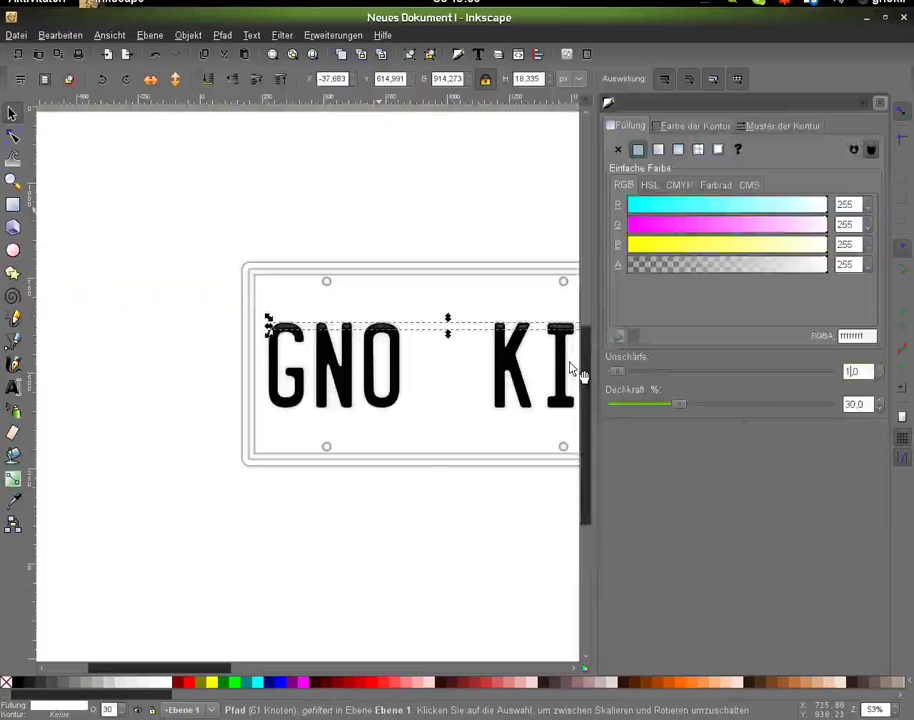
key(Escape)
key(ctrl+shift+f)
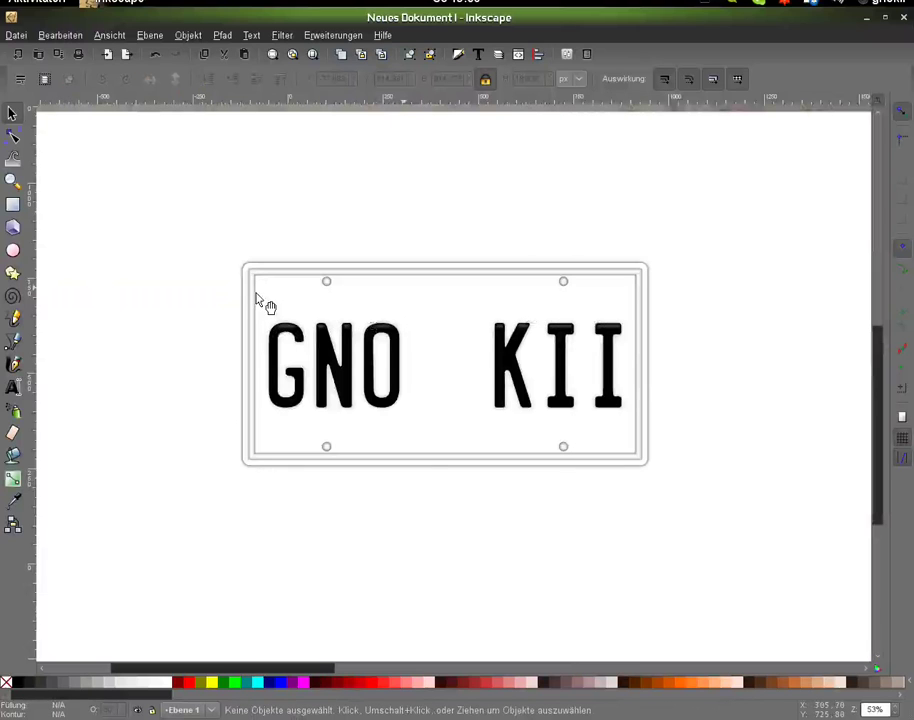
key(minus)
key(minus)
key(minus)
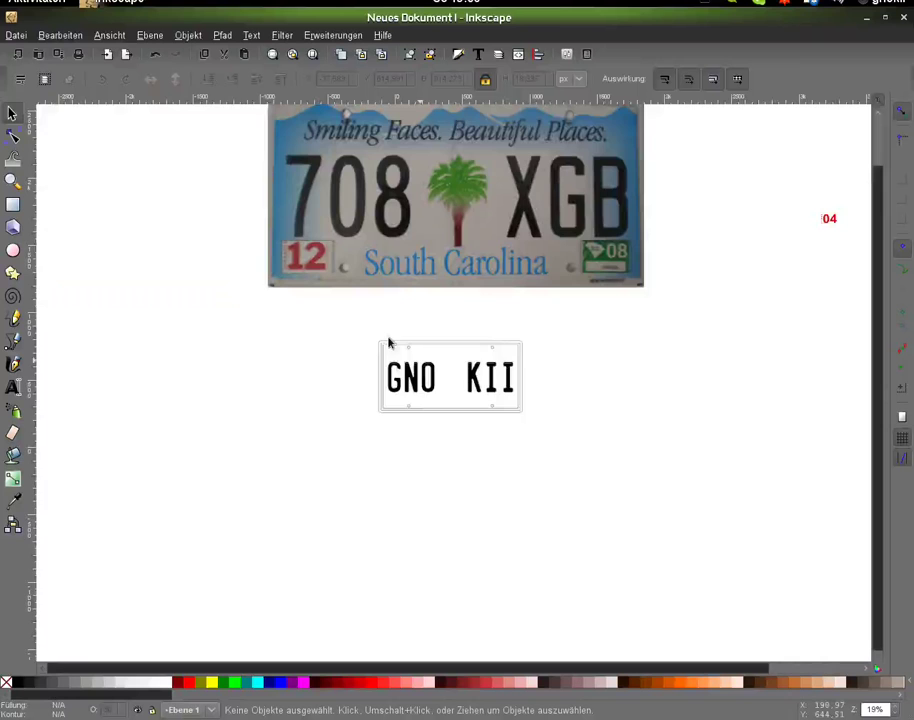
Step: Trace the South Carolina plate photo with Trace Bitmap at brightness cutoff 0.450
key(minus)
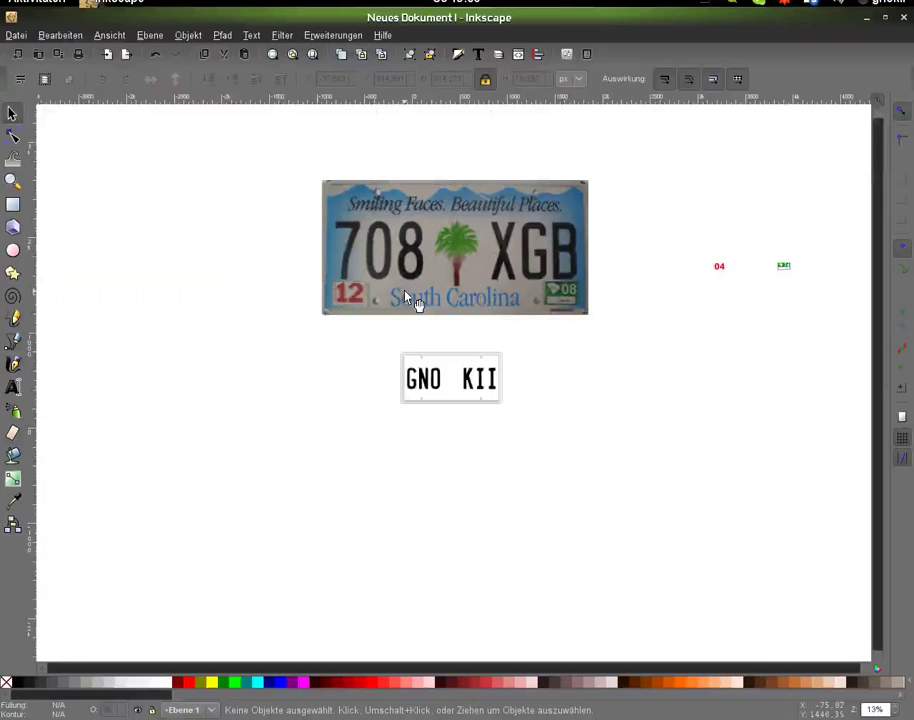
click(416, 302)
drag(416, 302, 423, 316)
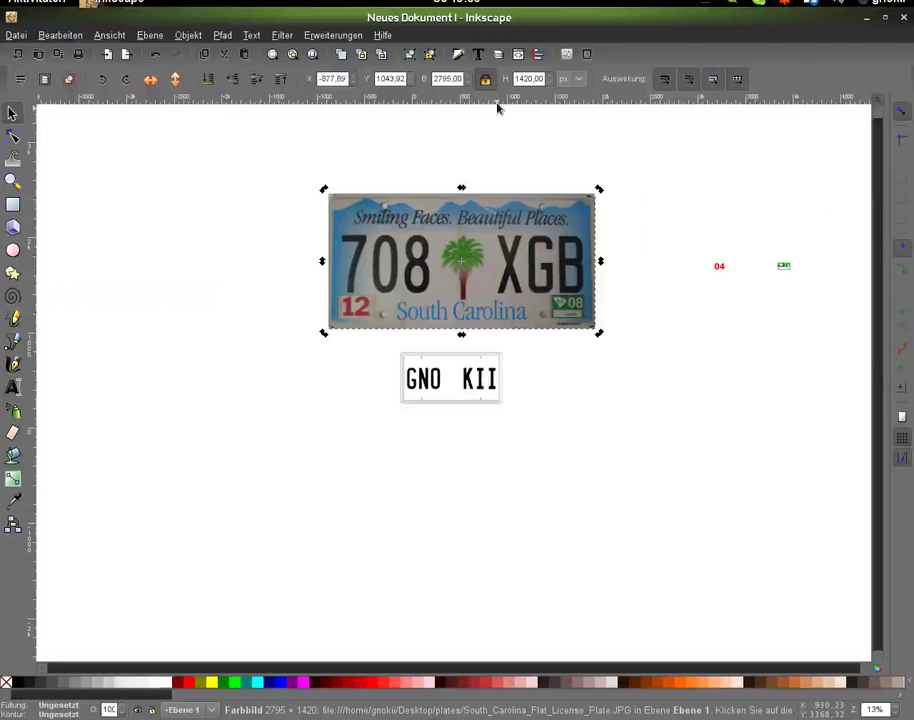
drag(464, 209, 446, 198)
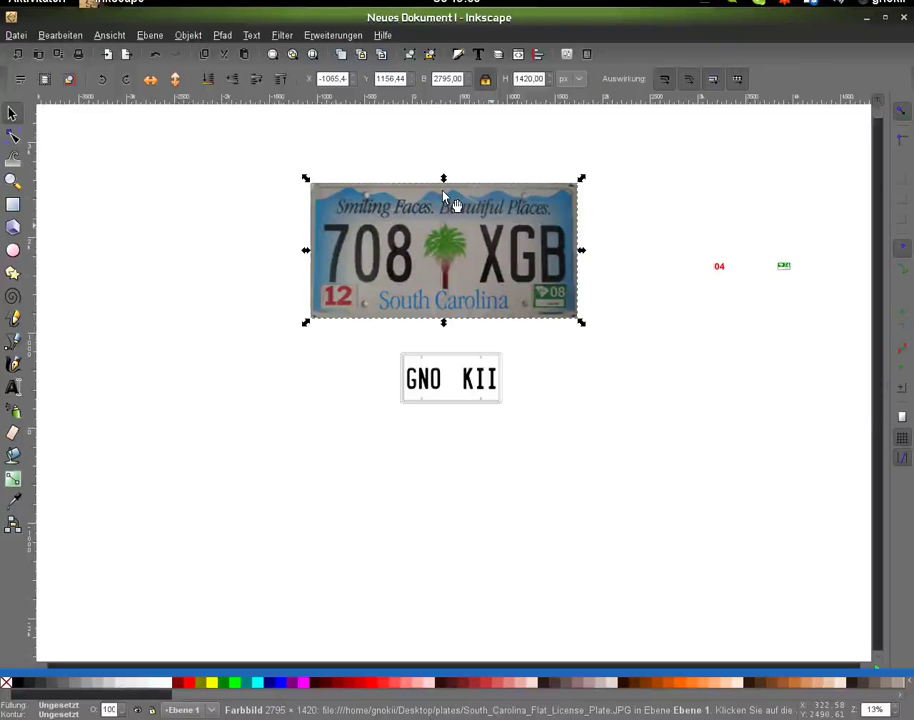
click(222, 35)
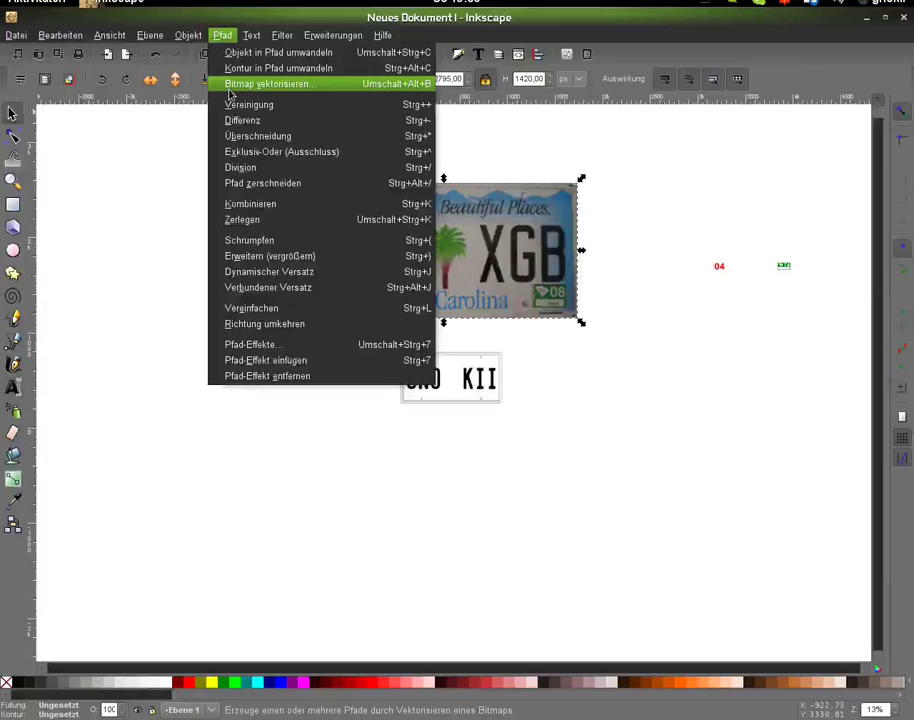
click(265, 84)
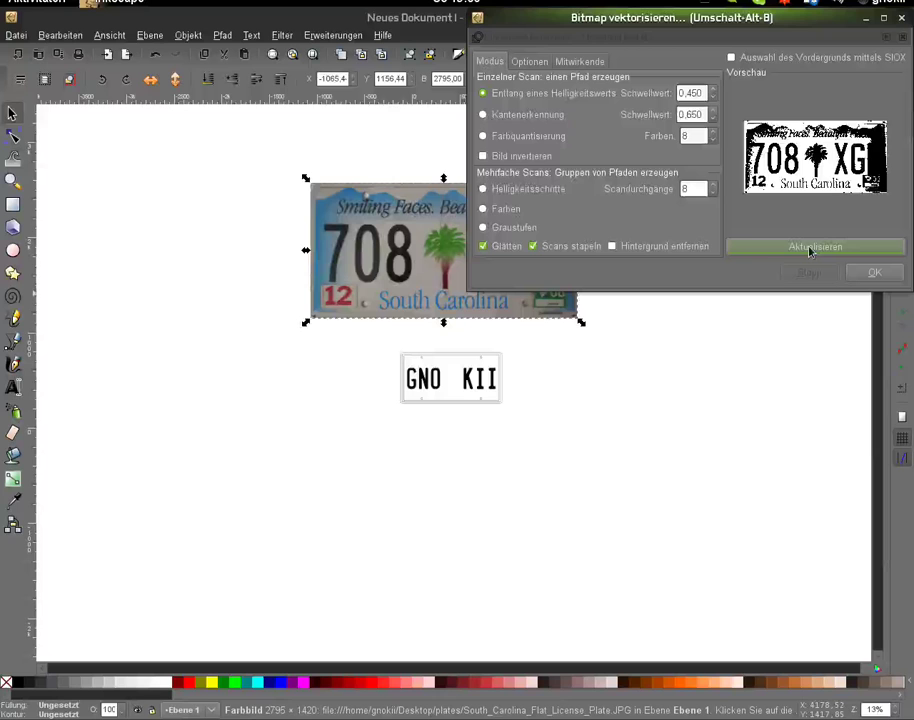
click(885, 281)
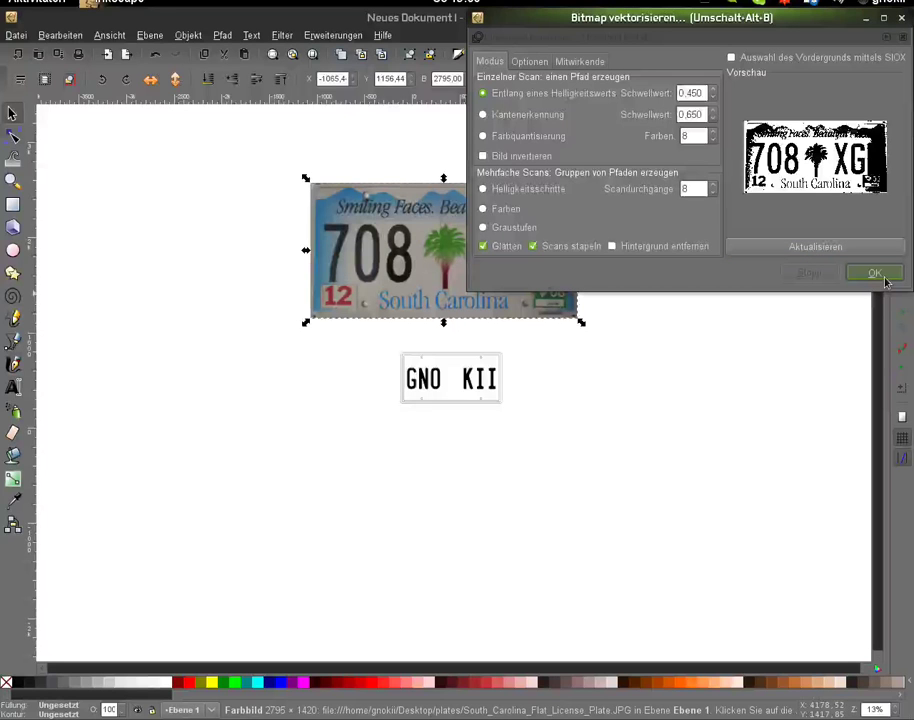
click(885, 281)
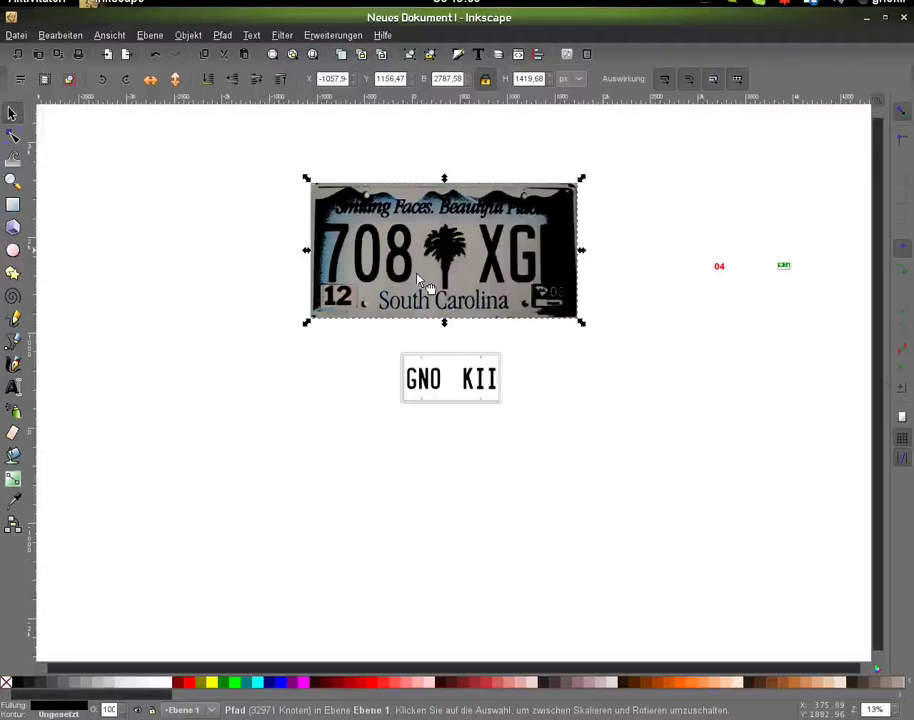
Step: Move the traced plate left and the colour photo up-right so both sit side by side
drag(420, 280, 455, 255)
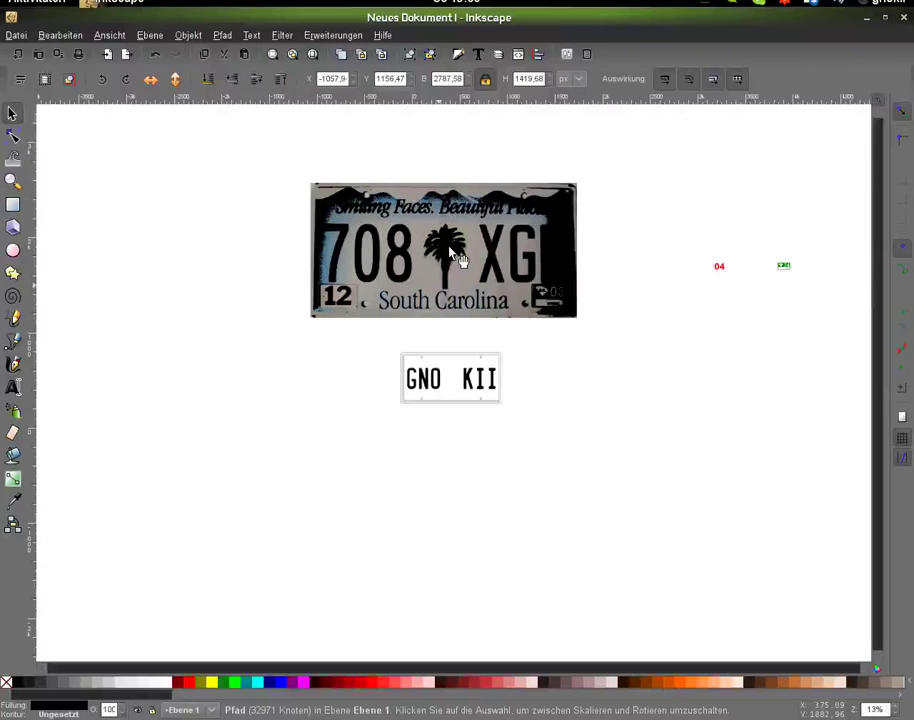
key(Delete)
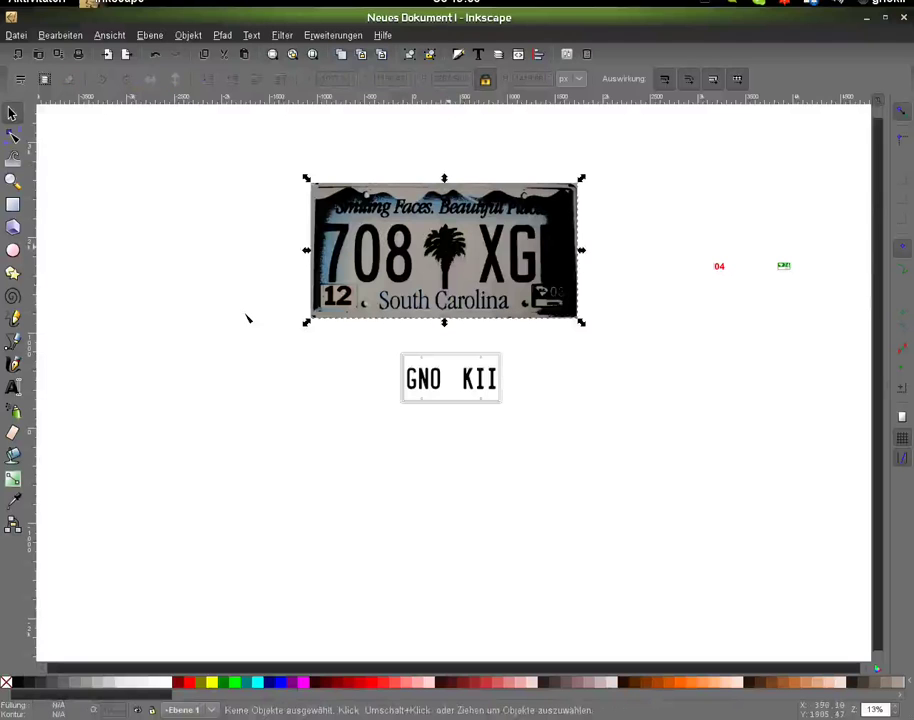
key(ctrl+z)
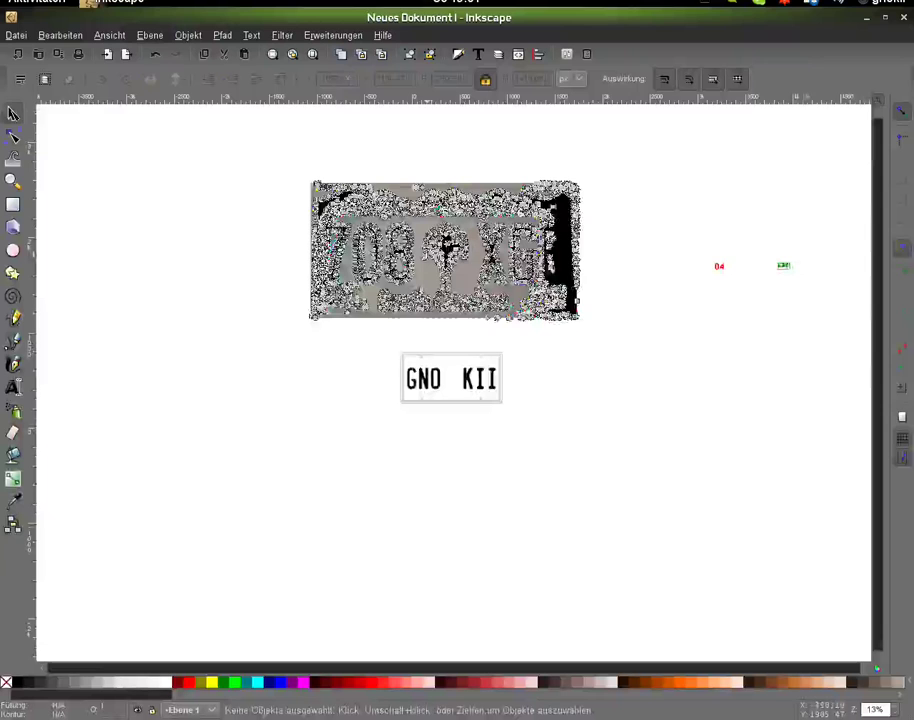
double_click(322, 210)
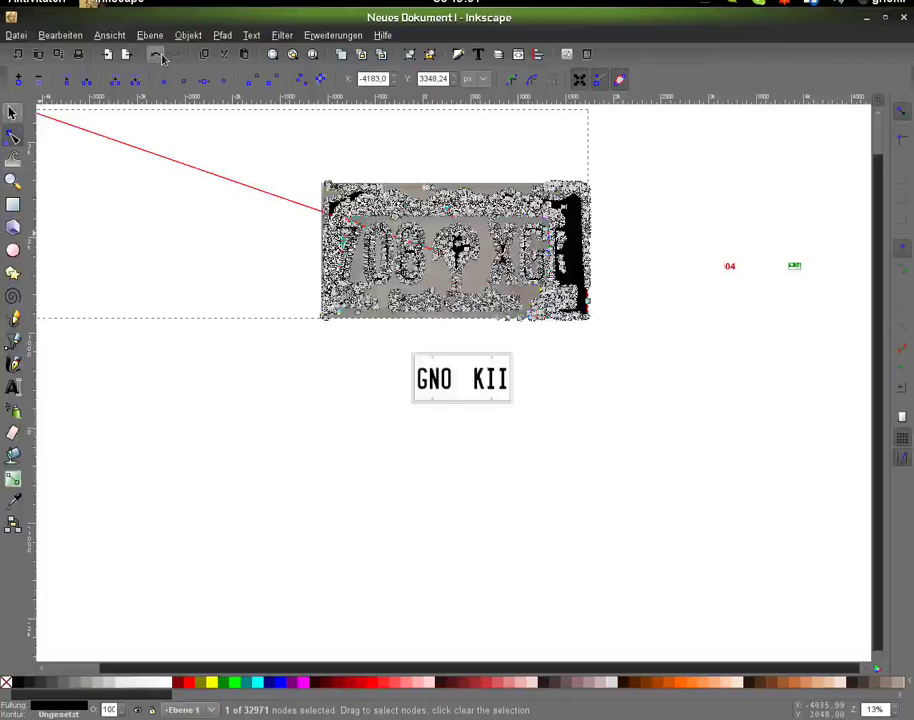
click(11, 114)
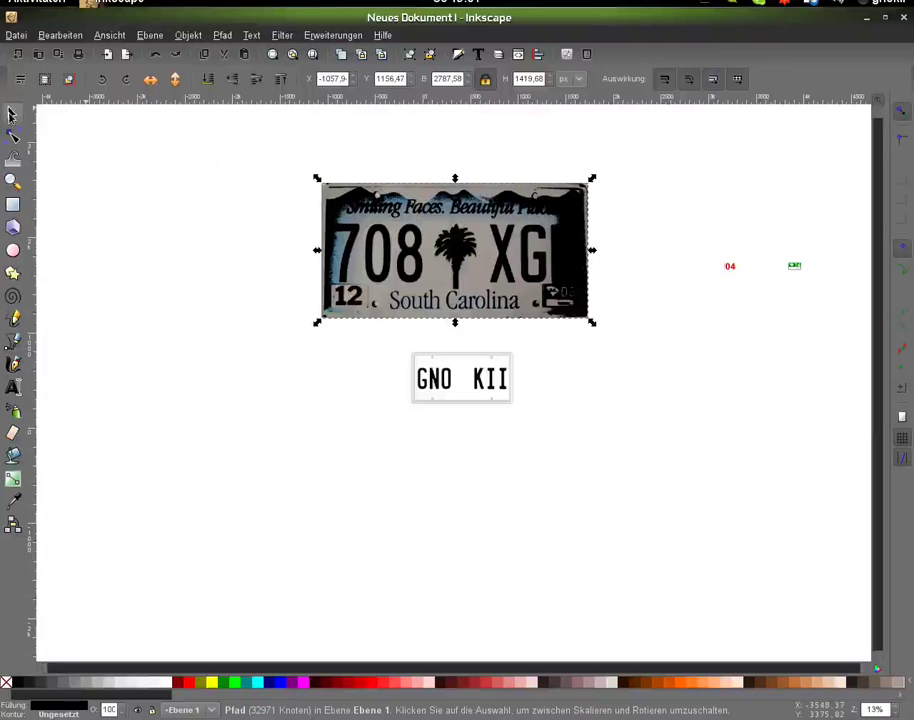
drag(520, 253, 338, 289)
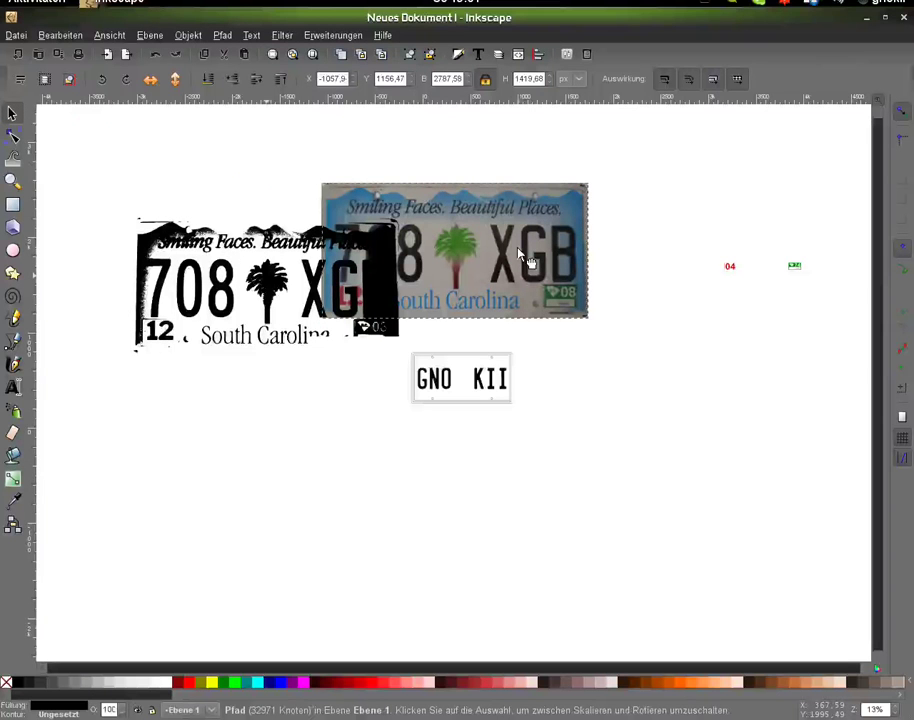
drag(520, 254, 533, 196)
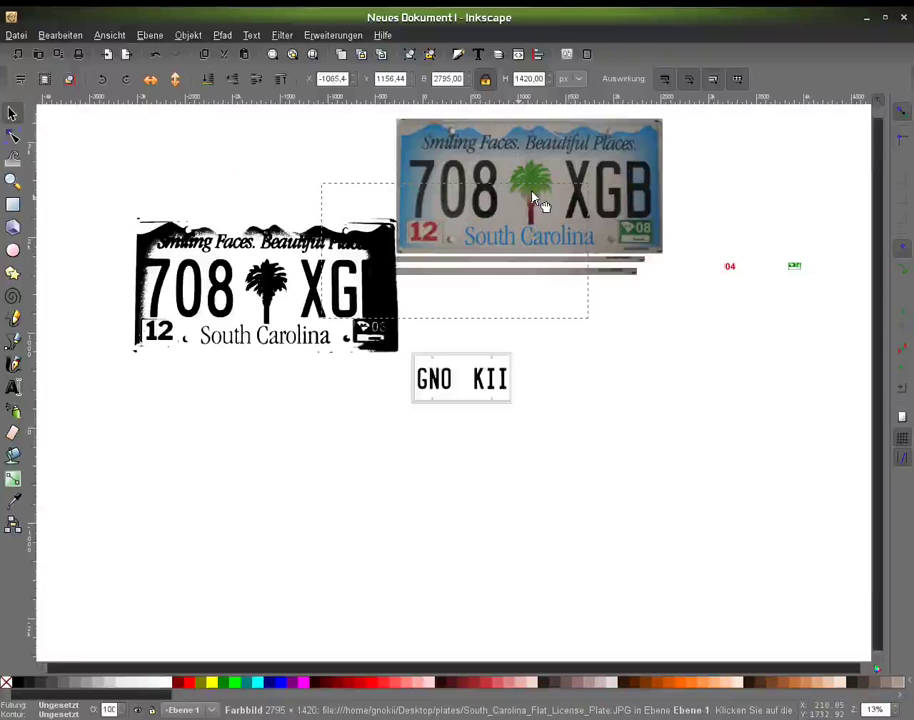
drag(540, 203, 592, 189)
key(b)
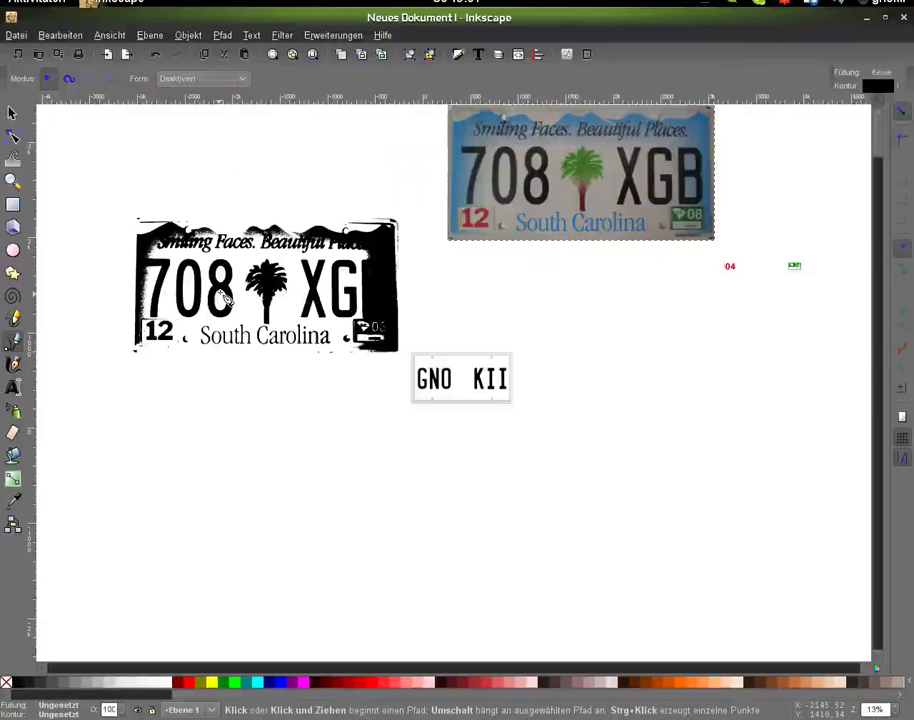
Step: Outline the traced palm tree and cut away everything else, keeping only its black silhouette
click(259, 252)
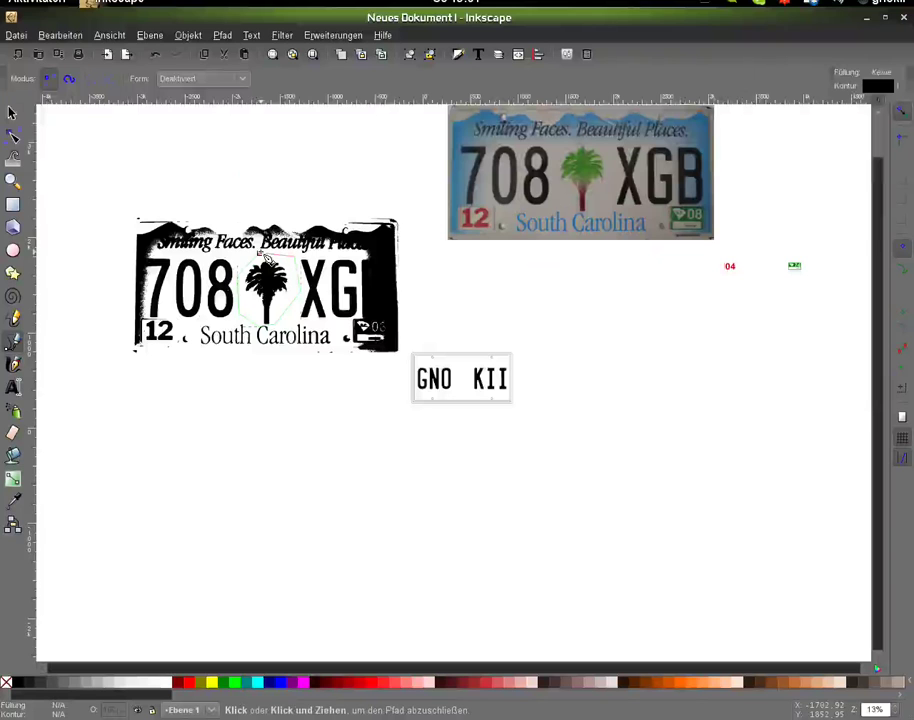
click(266, 257)
key(s)
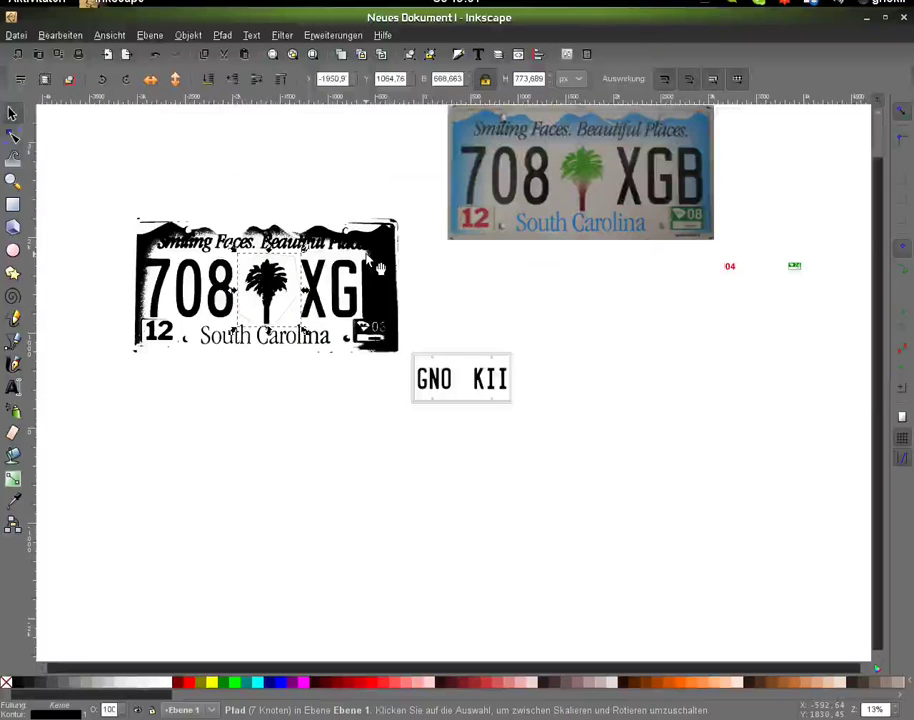
key(ctrl+a)
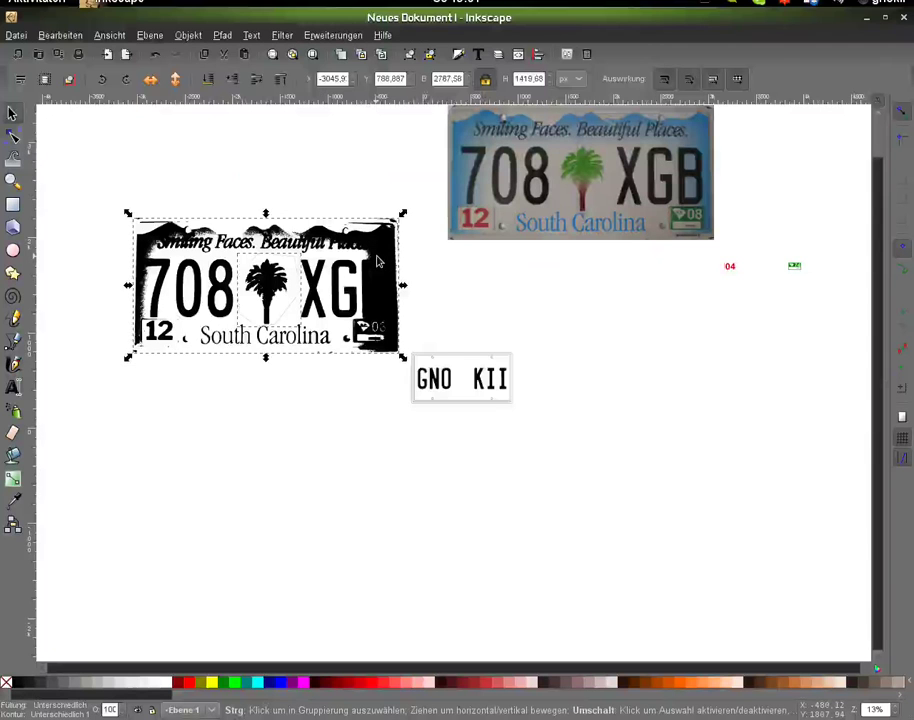
key(Delete)
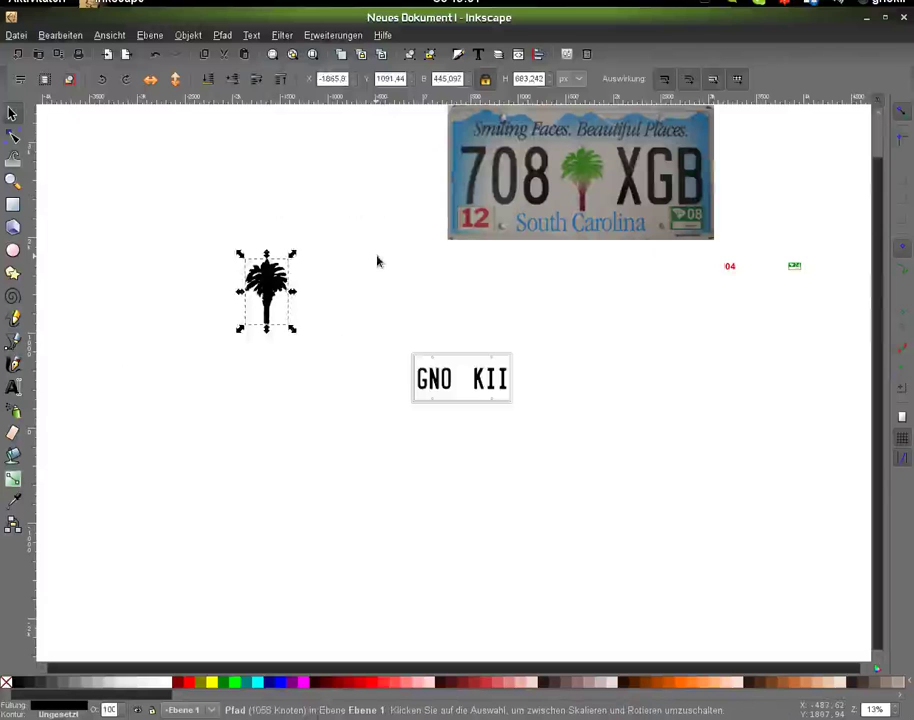
Step: Place the palm tree between GNO and KII, shrunk to about 175 × 269 px
drag(378, 261, 593, 246)
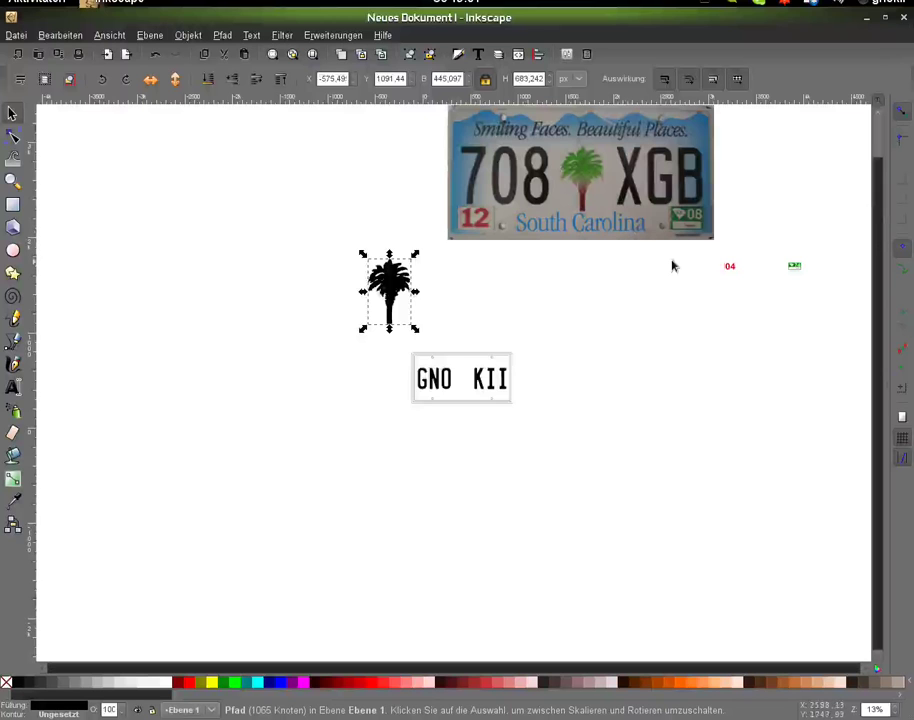
drag(596, 218, 600, 220)
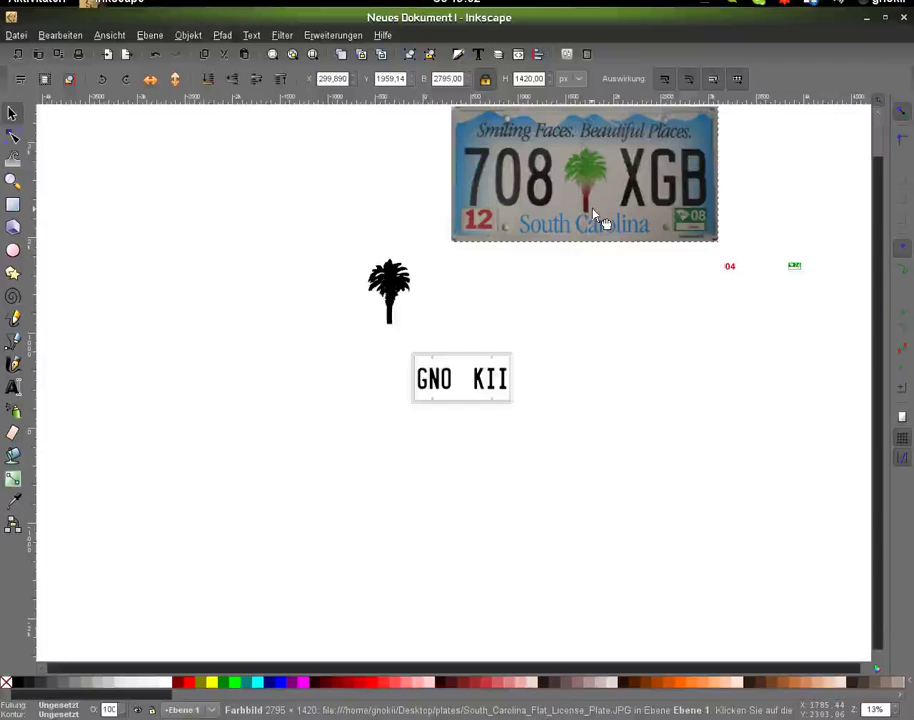
click(404, 294)
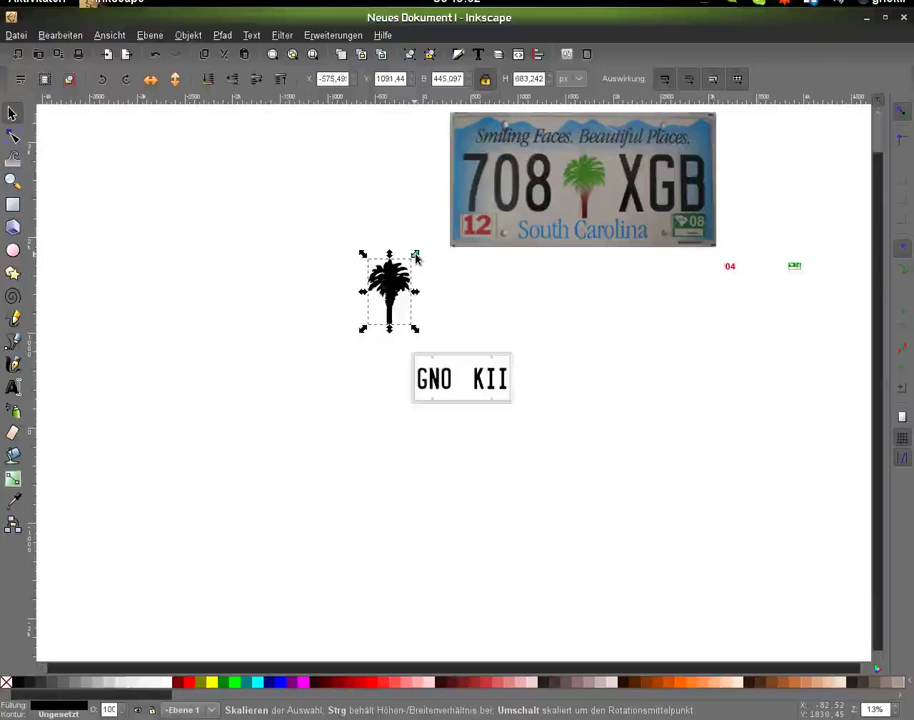
drag(416, 257, 404, 322)
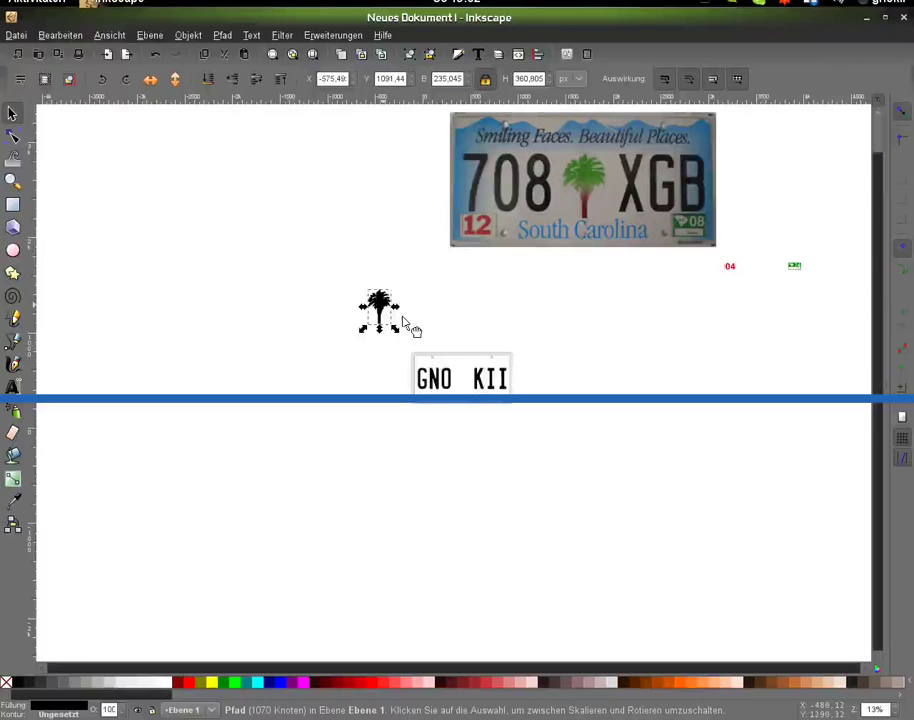
drag(404, 321, 470, 391)
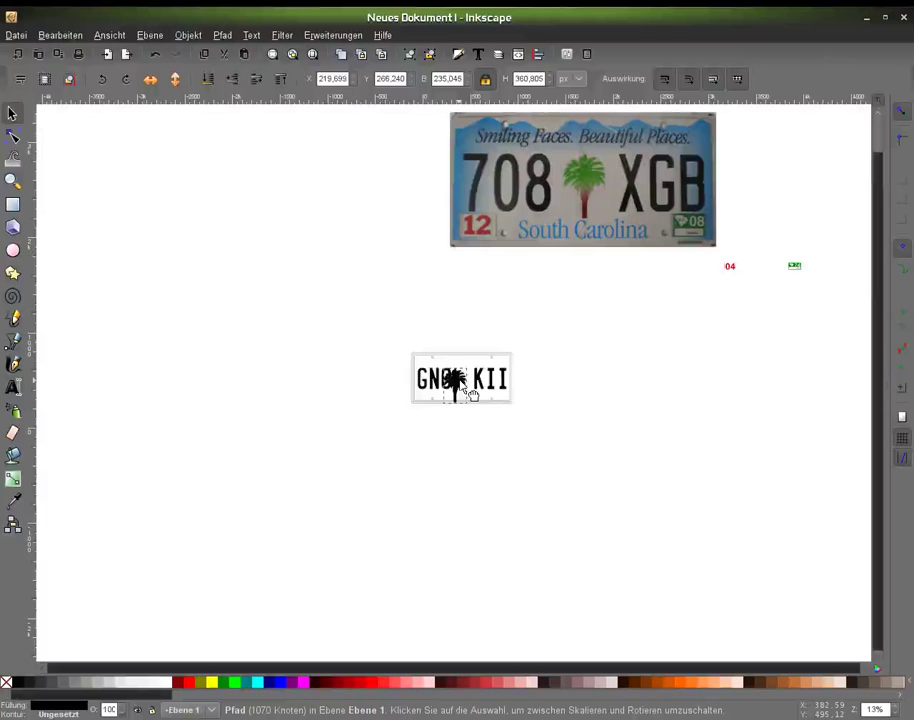
drag(470, 393, 476, 370)
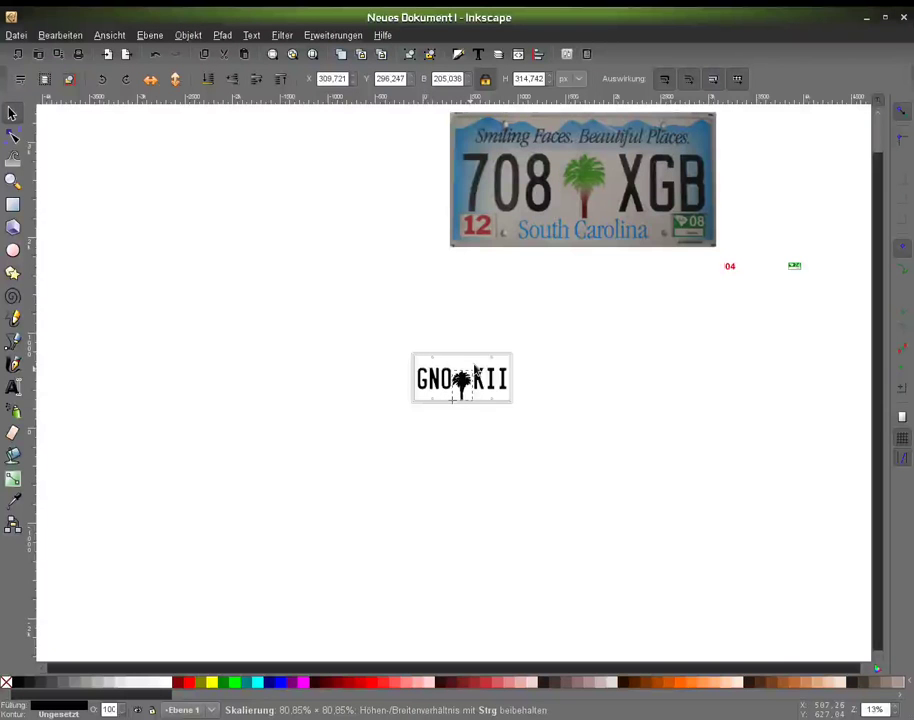
drag(475, 371, 476, 385)
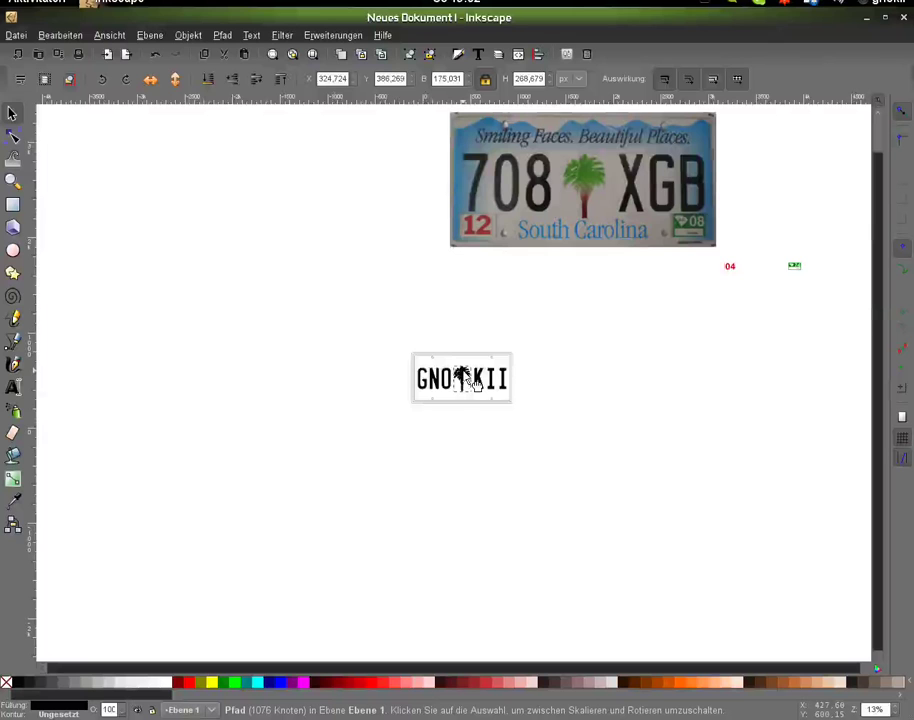
click(570, 195)
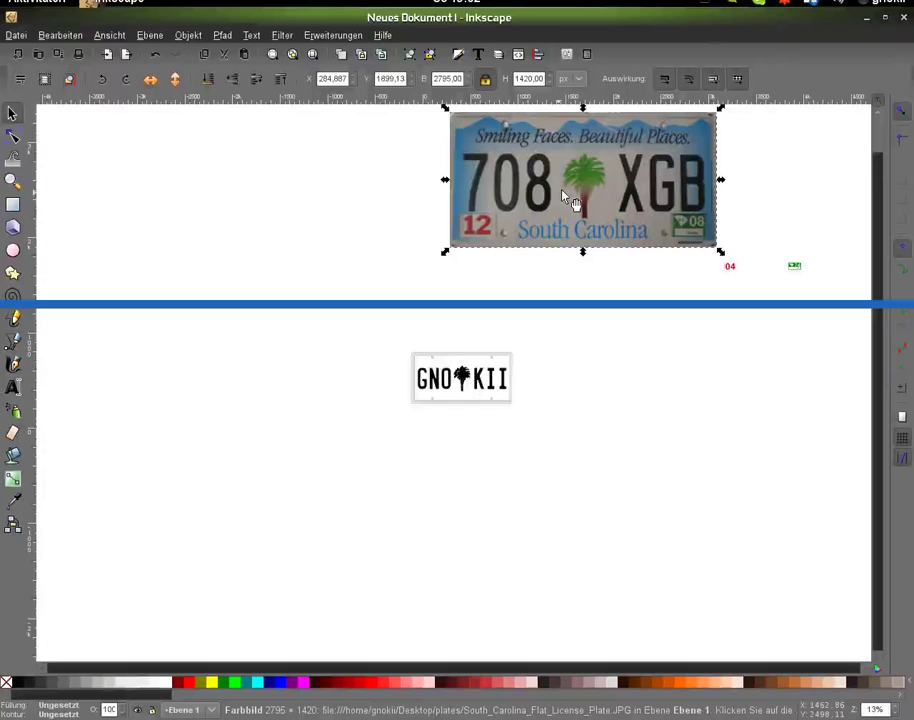
Step: Give the small palm tree a linear gradient of green and brown sampled from the photo's palm
scroll(565, 197, up, 2)
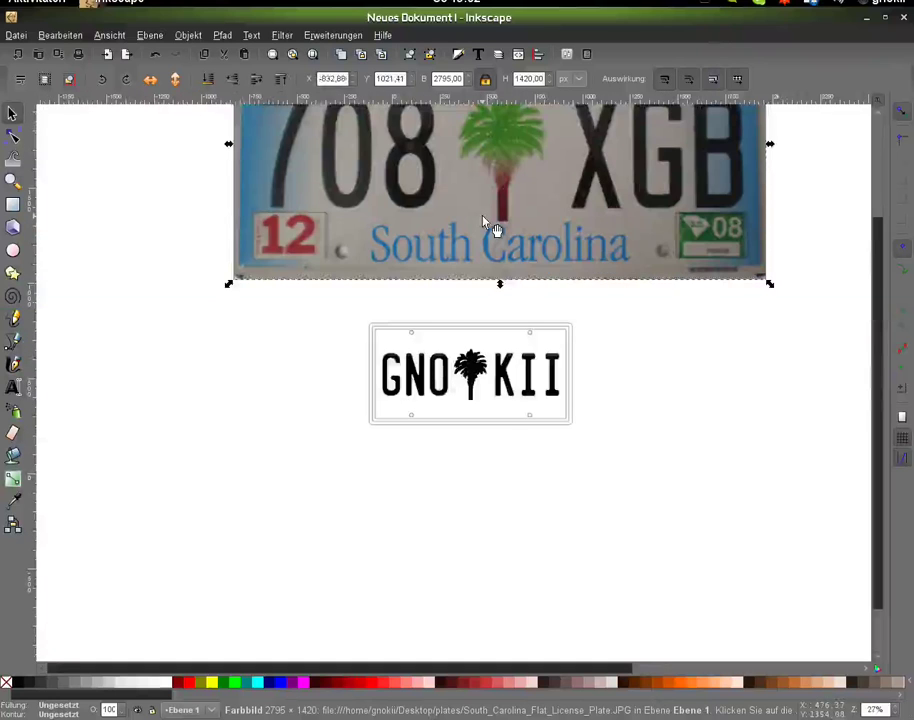
key(ctrl+z)
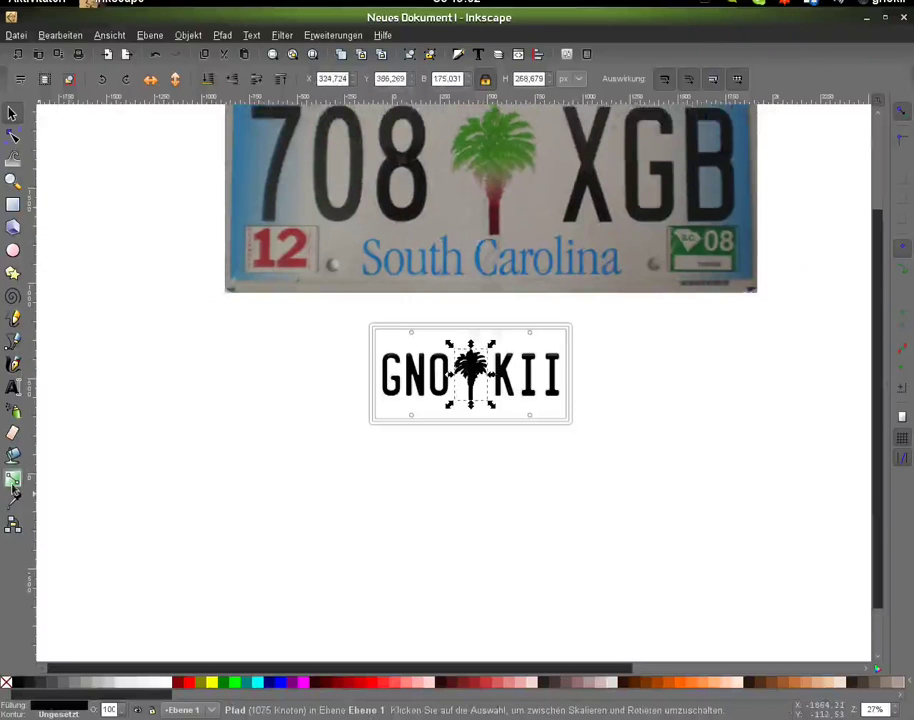
click(13, 480)
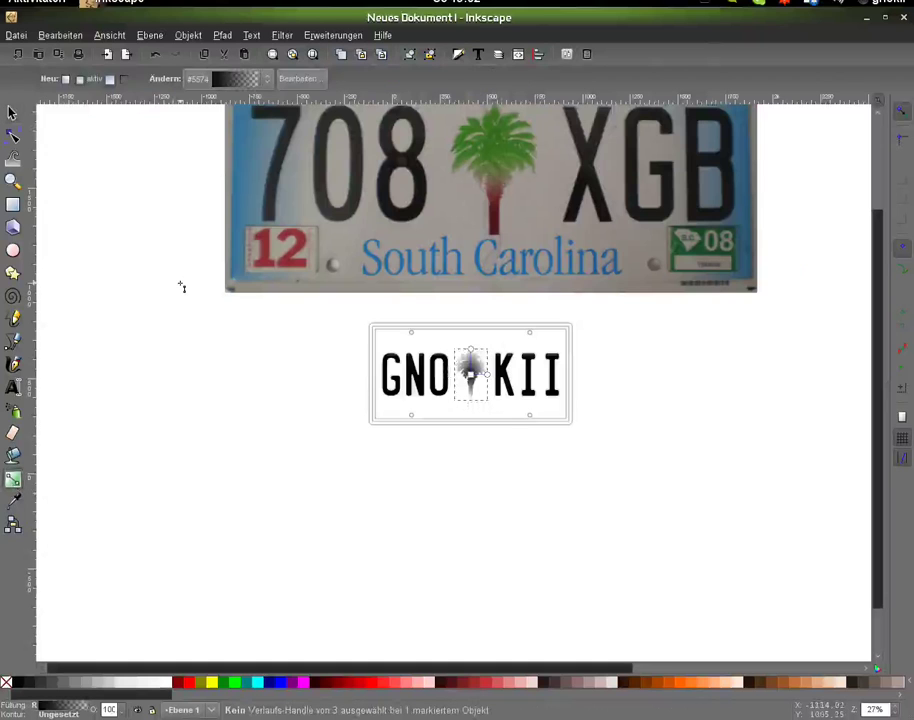
key(ctrl+z)
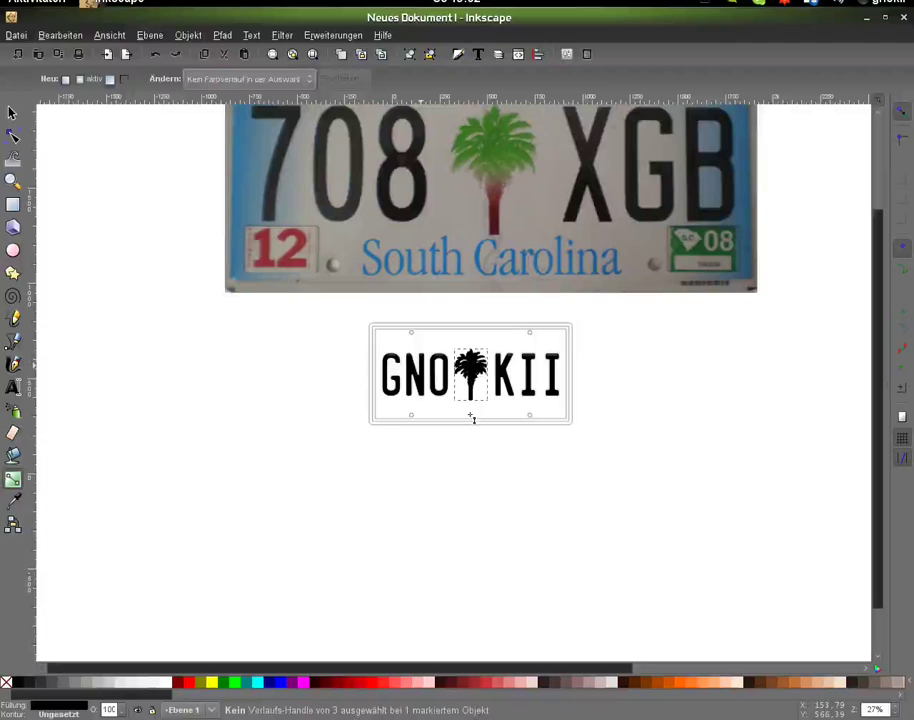
double_click(467, 388)
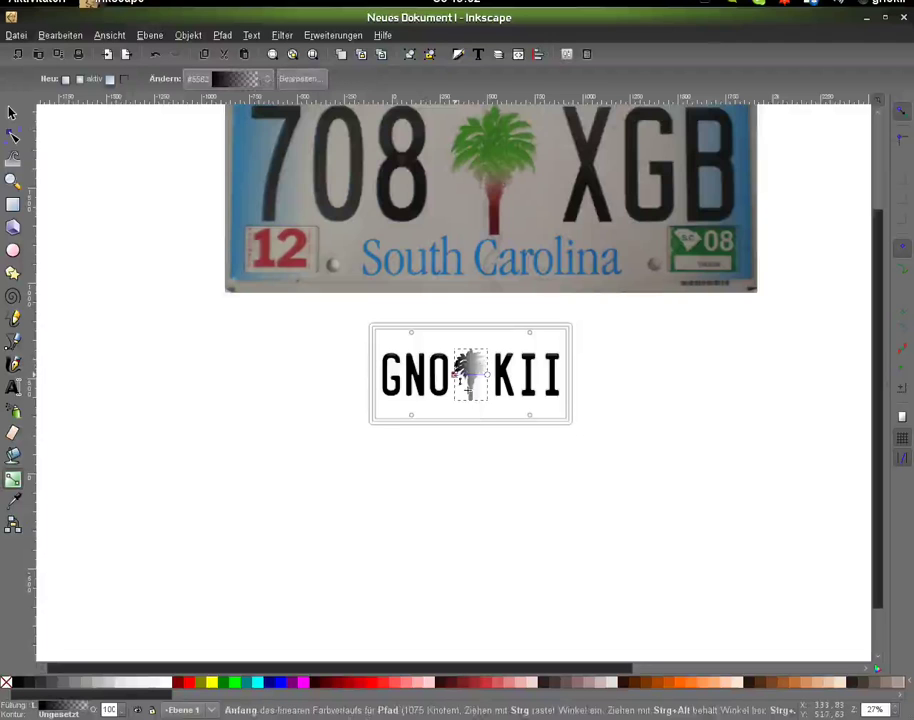
key(d)
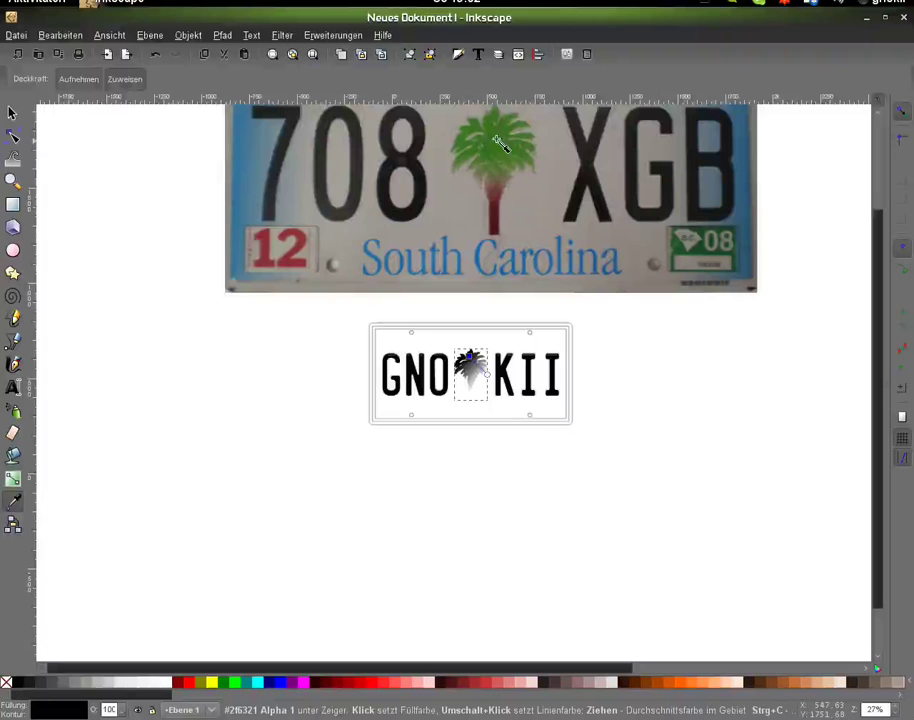
click(495, 138)
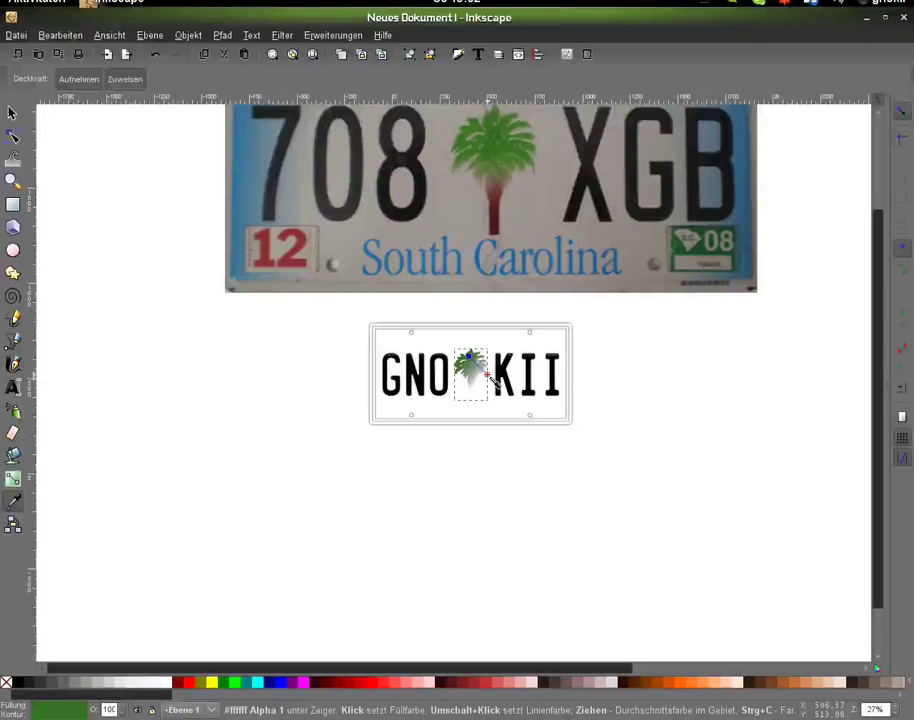
click(491, 378)
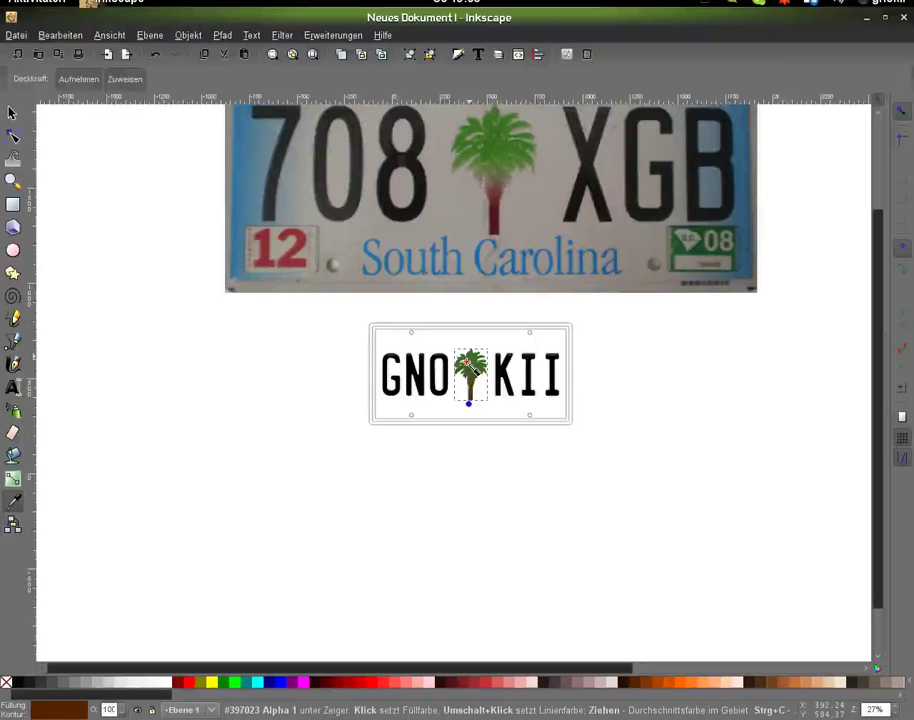
key(s)
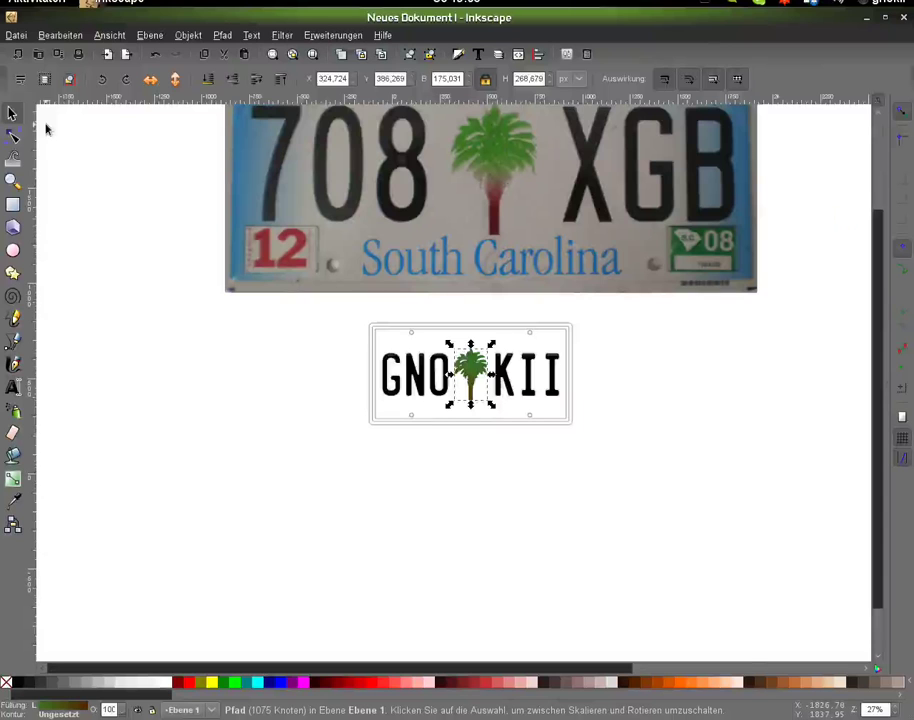
Step: Draw a closed outline around the photo plate, its top following the mountain skyline
key(minus)
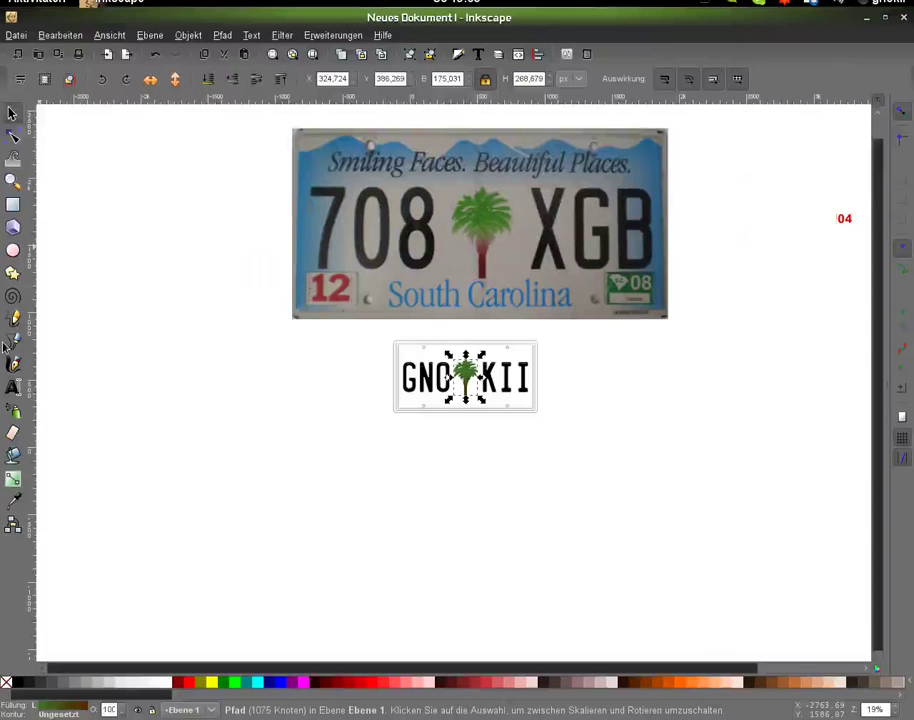
click(8, 341)
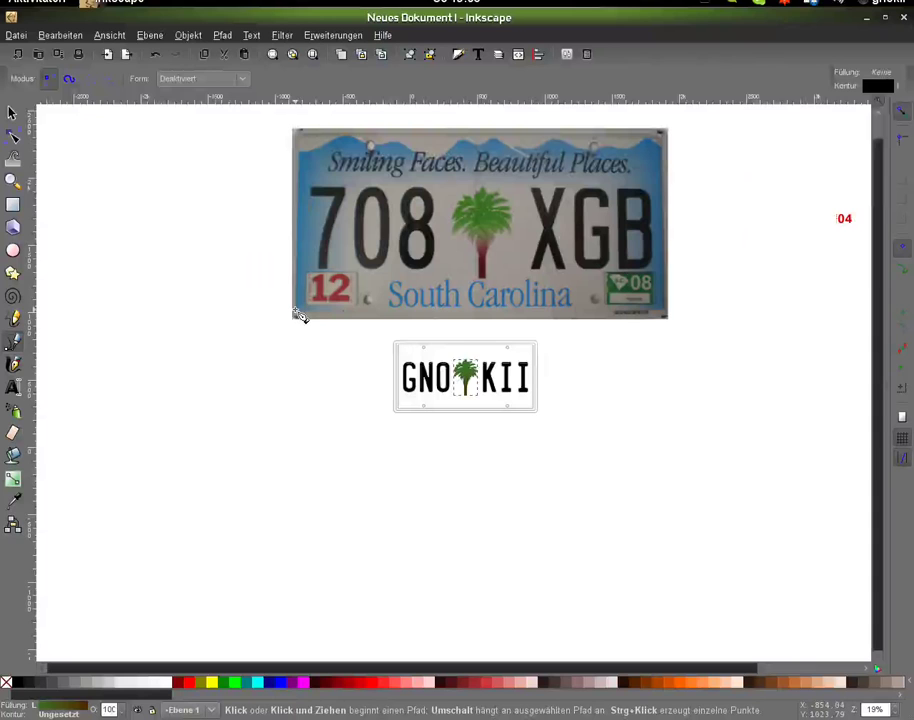
click(298, 314)
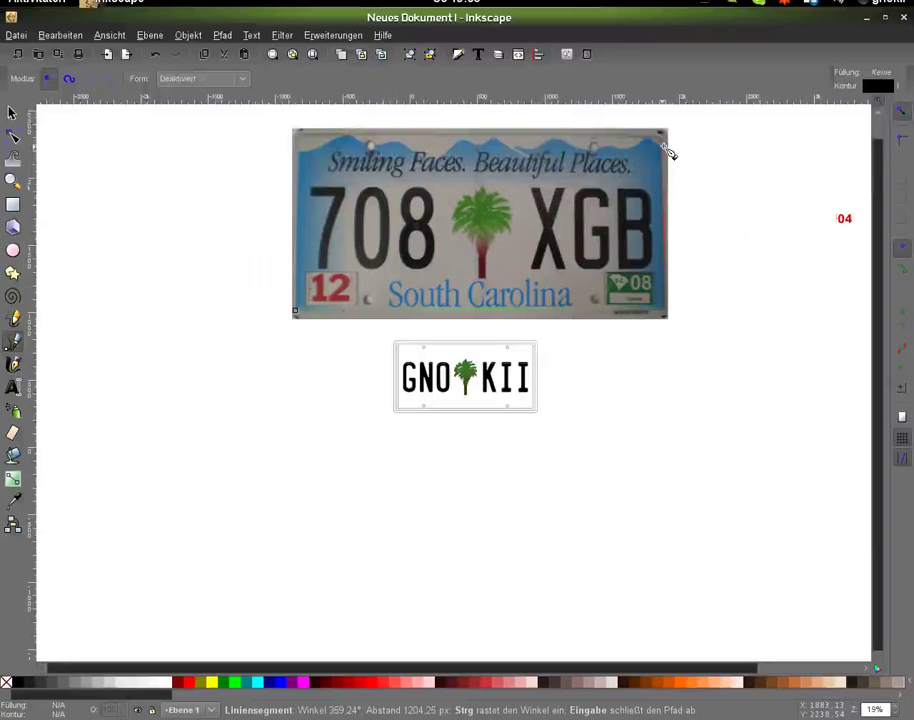
double_click(664, 148)
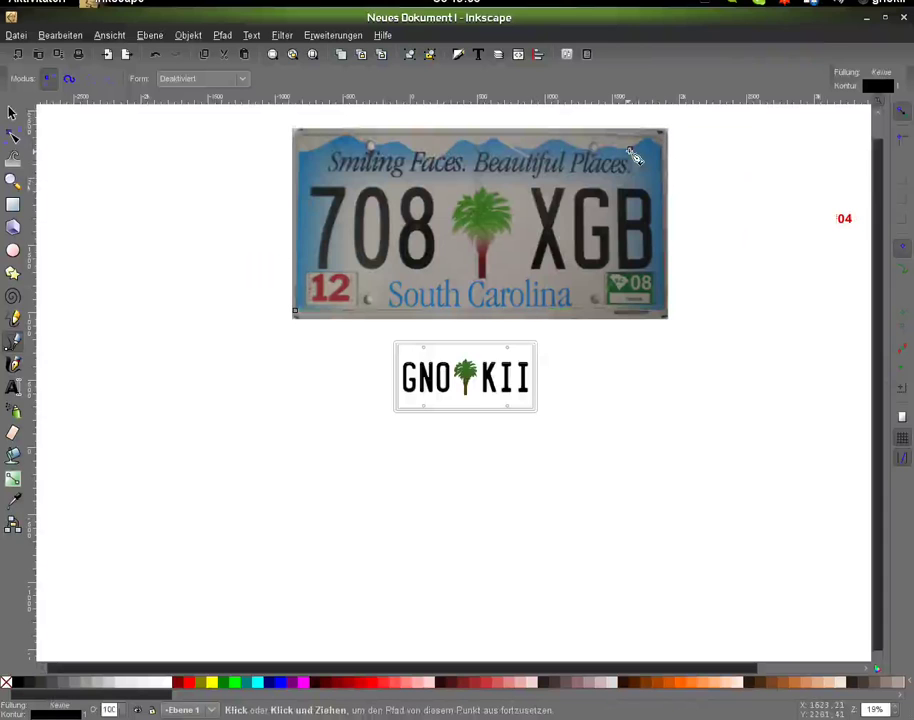
click(630, 149)
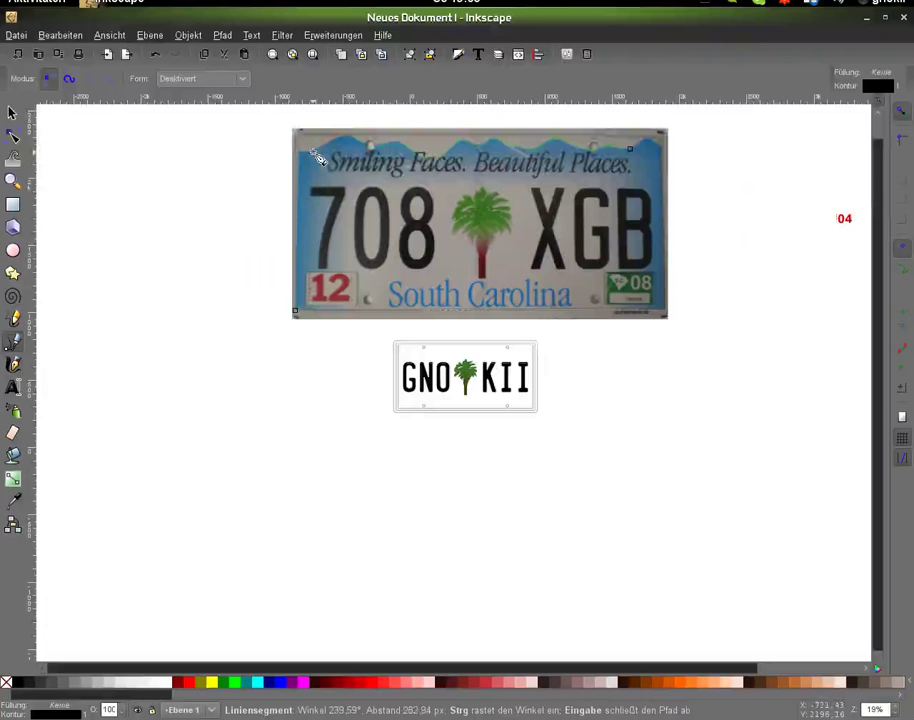
click(298, 312)
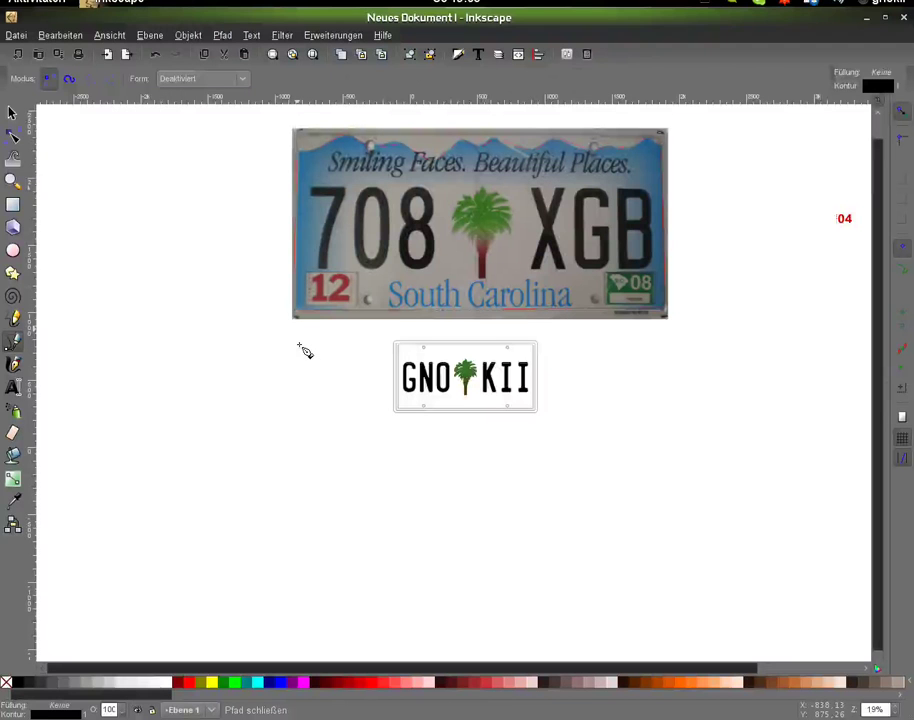
key(n)
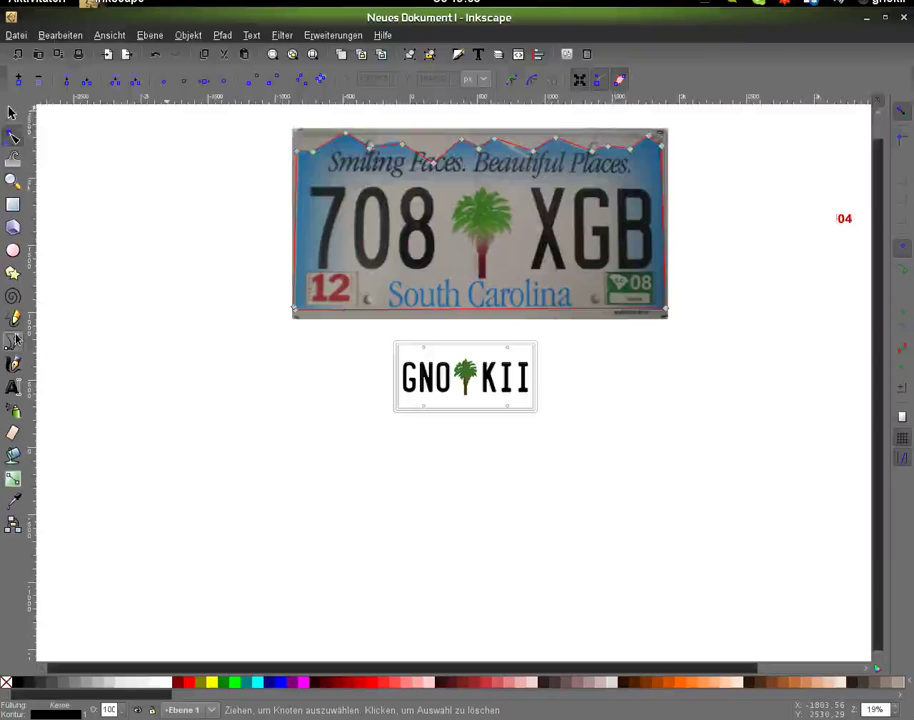
Step: Draw a short extra path near the photo plate's top-right corner
click(15, 340)
click(648, 155)
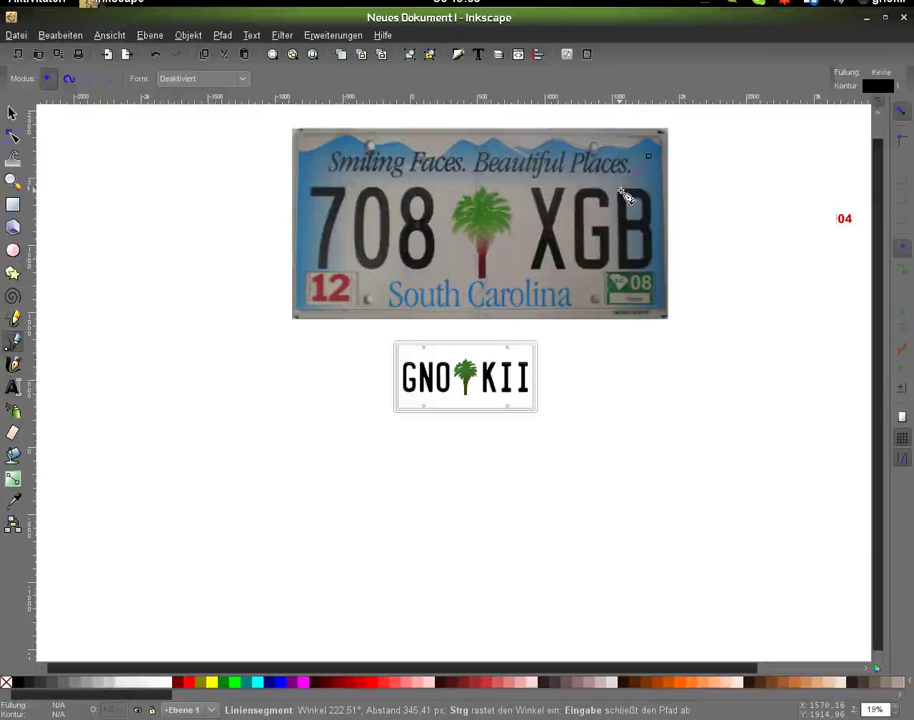
double_click(597, 200)
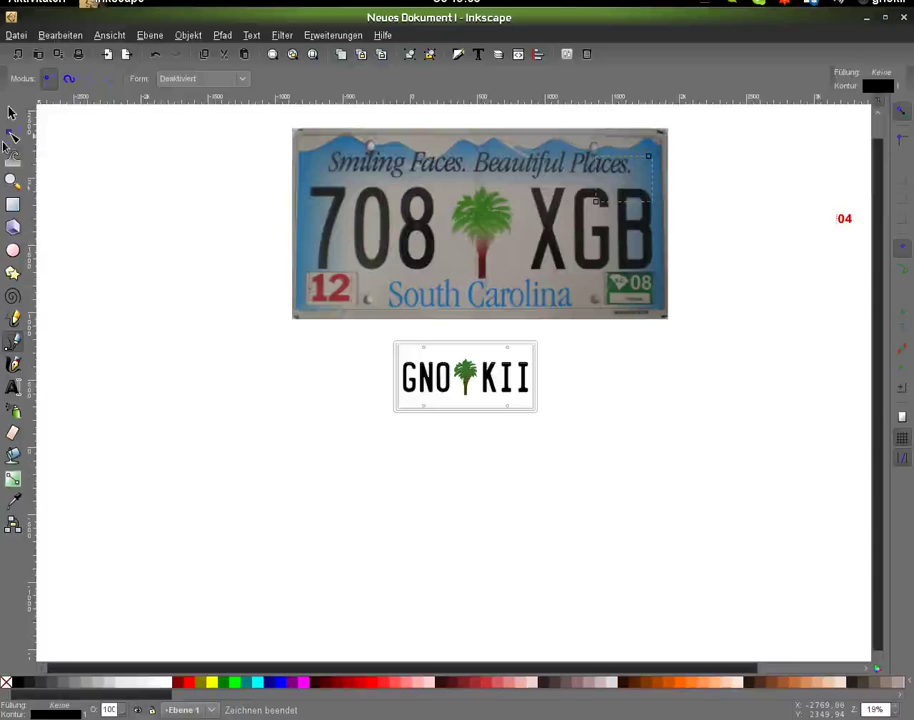
key(d)
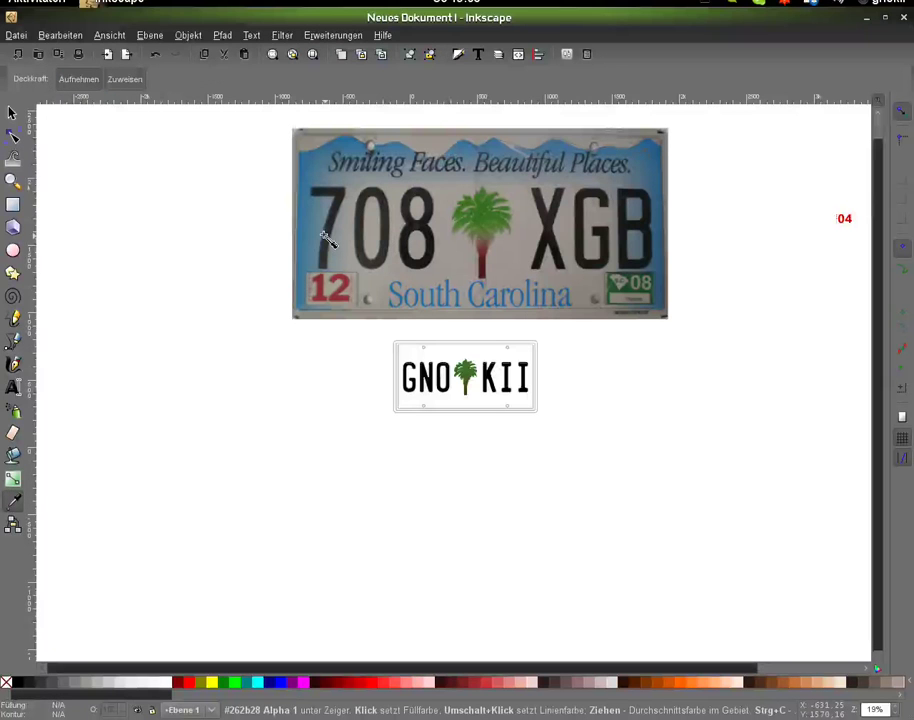
key(s)
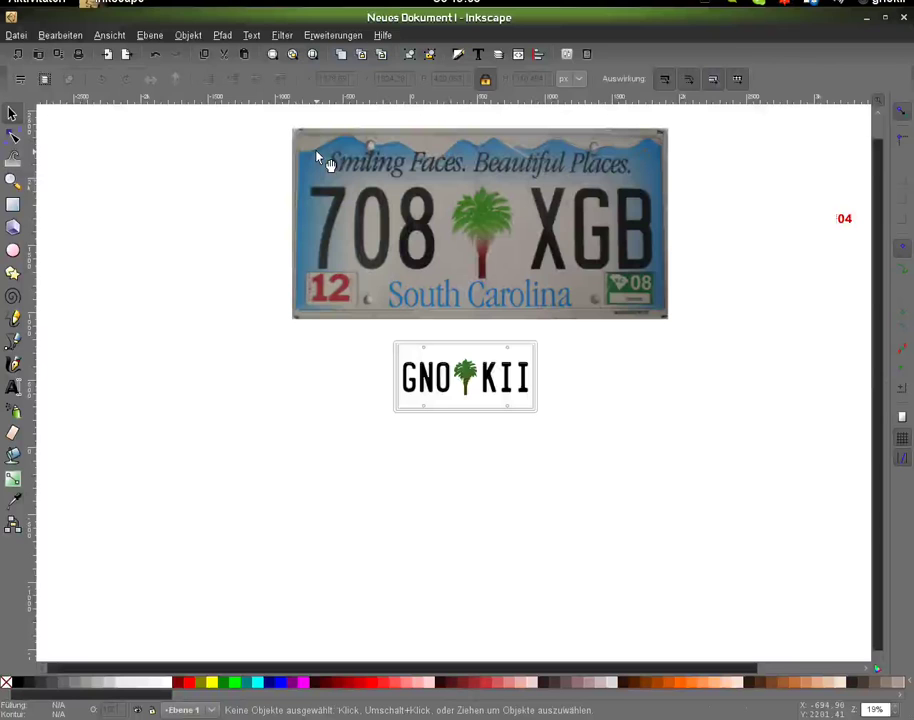
Step: Fill the 19-node outline with the photo's blue and smooth its skyline nodes into waves
key(d)
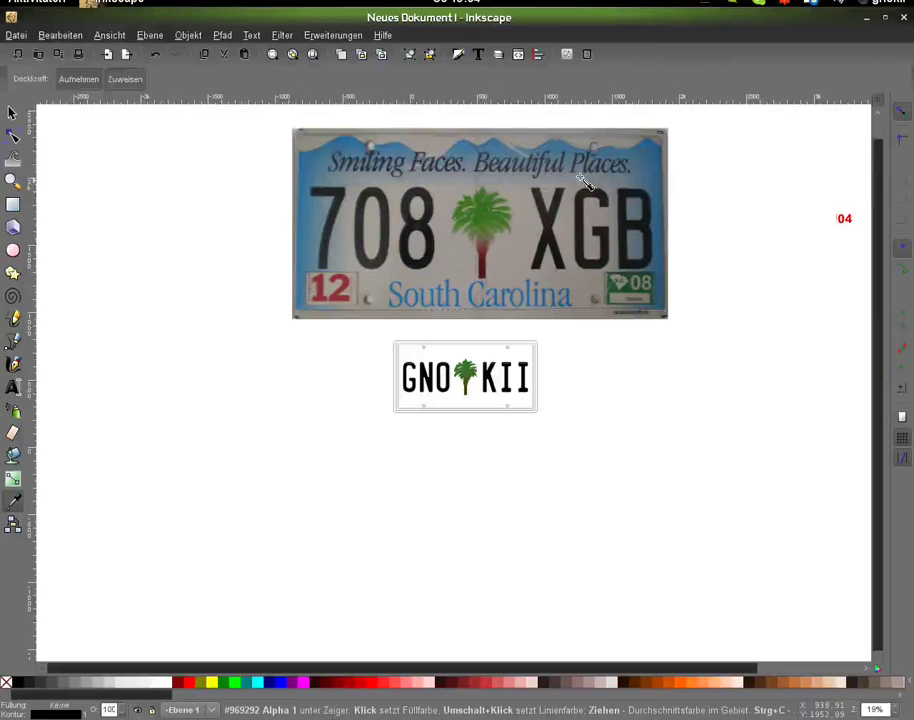
click(585, 182)
key(n)
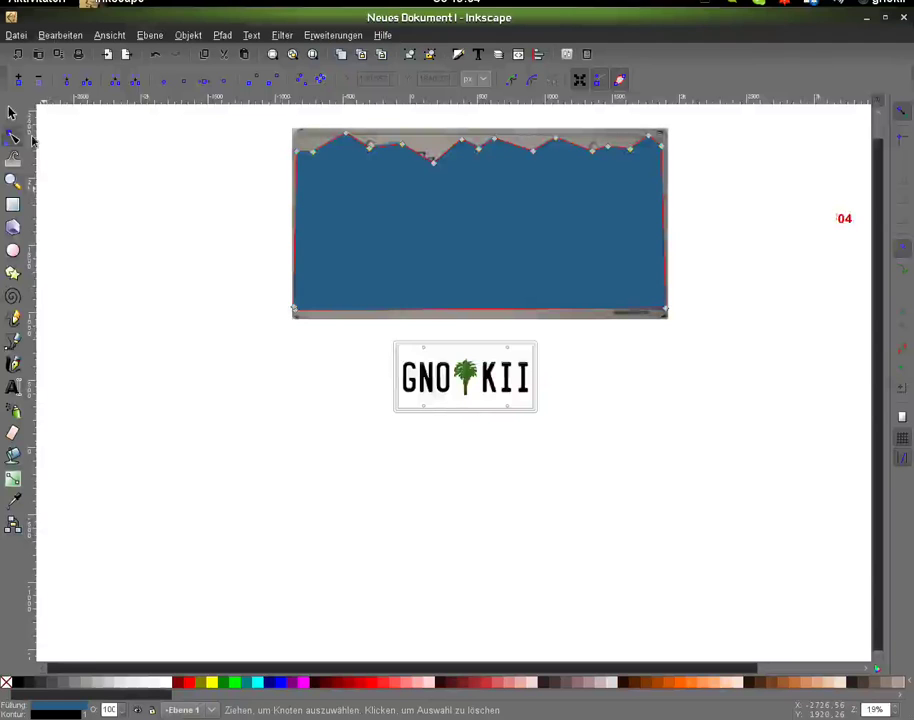
key(minus)
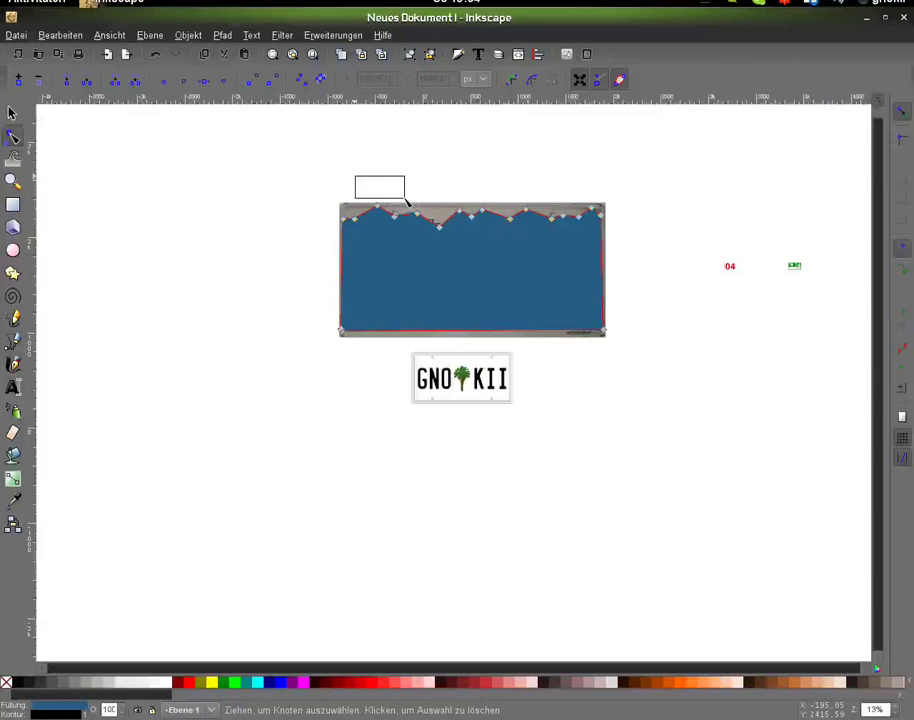
drag(407, 201, 333, 228)
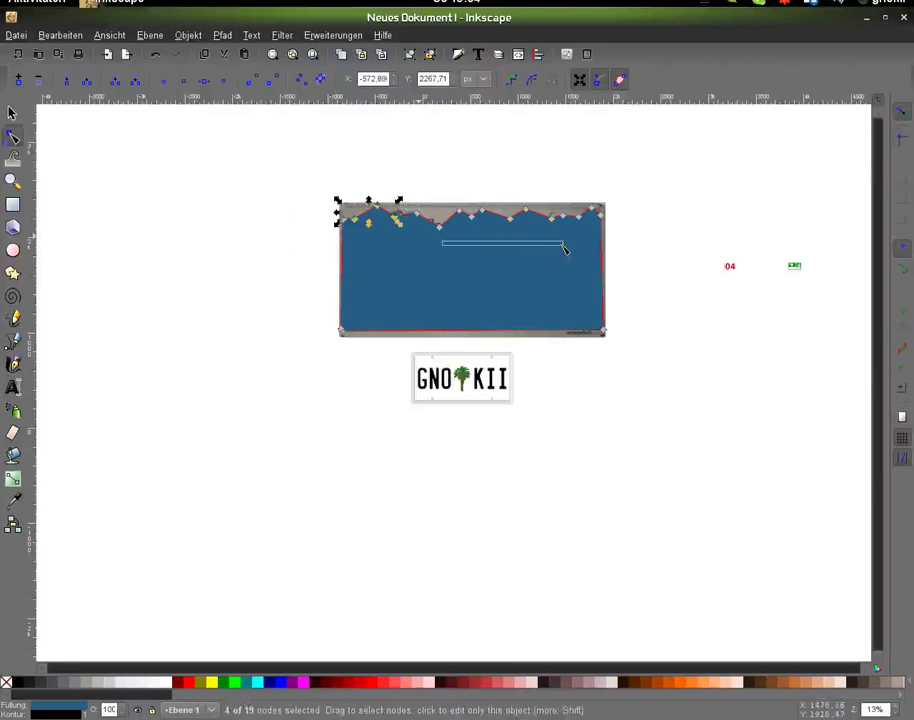
drag(563, 248, 597, 249)
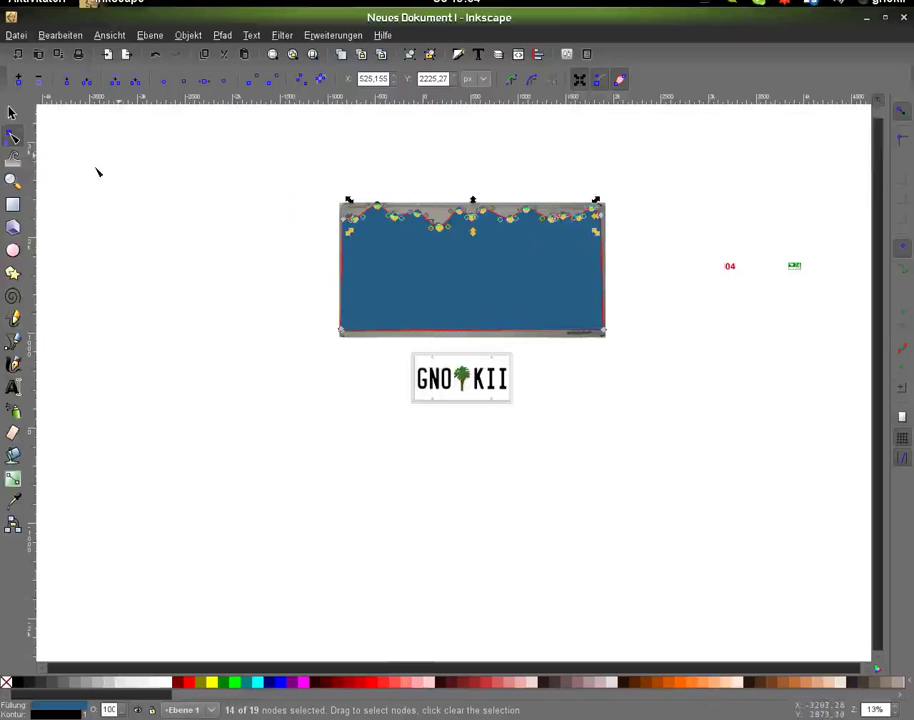
key(s)
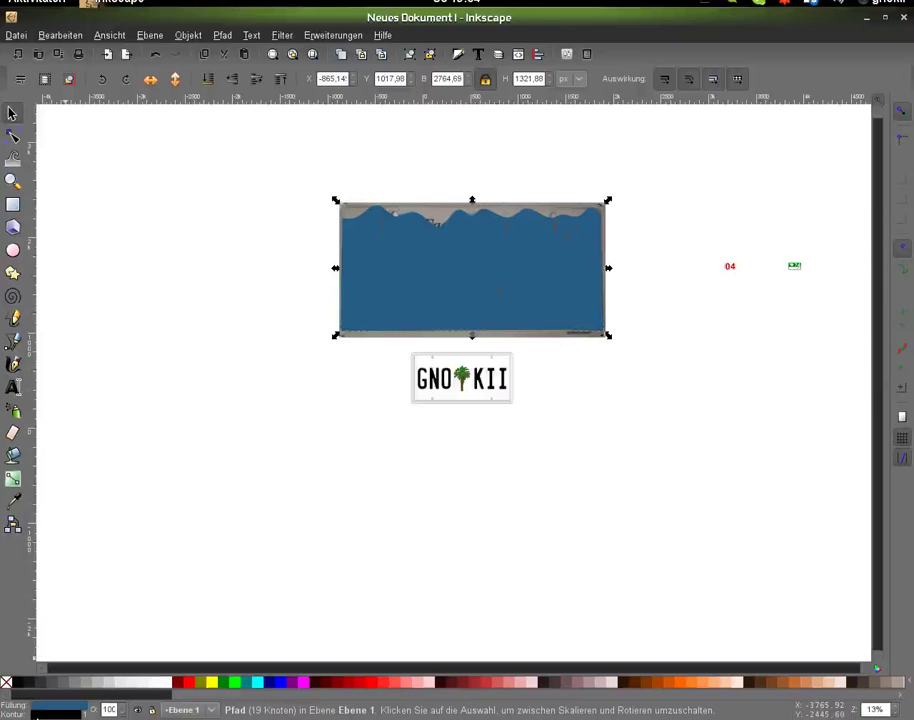
Step: Remove the wave shape's stroke and fit it over the GNO KII plate at about 1008.75 × 482.126 px
shift+click(6, 682)
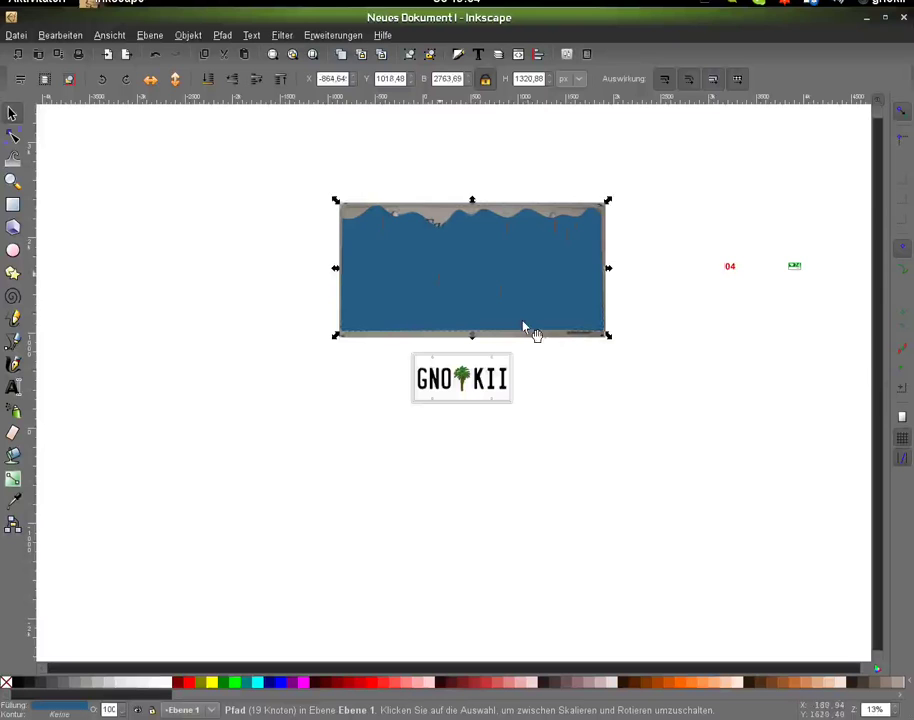
drag(523, 322, 266, 456)
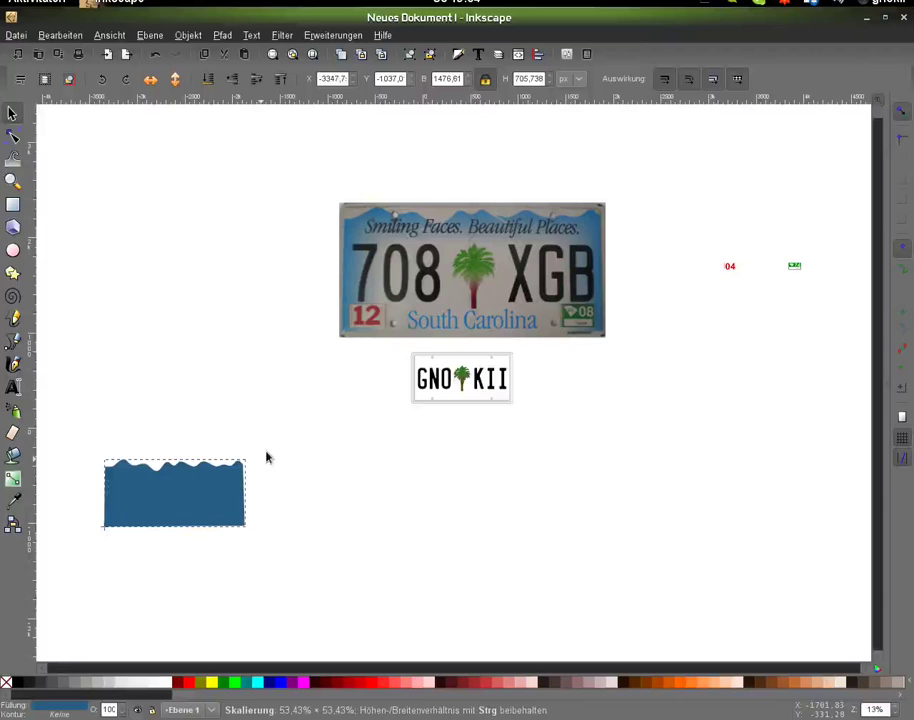
drag(266, 457, 505, 473)
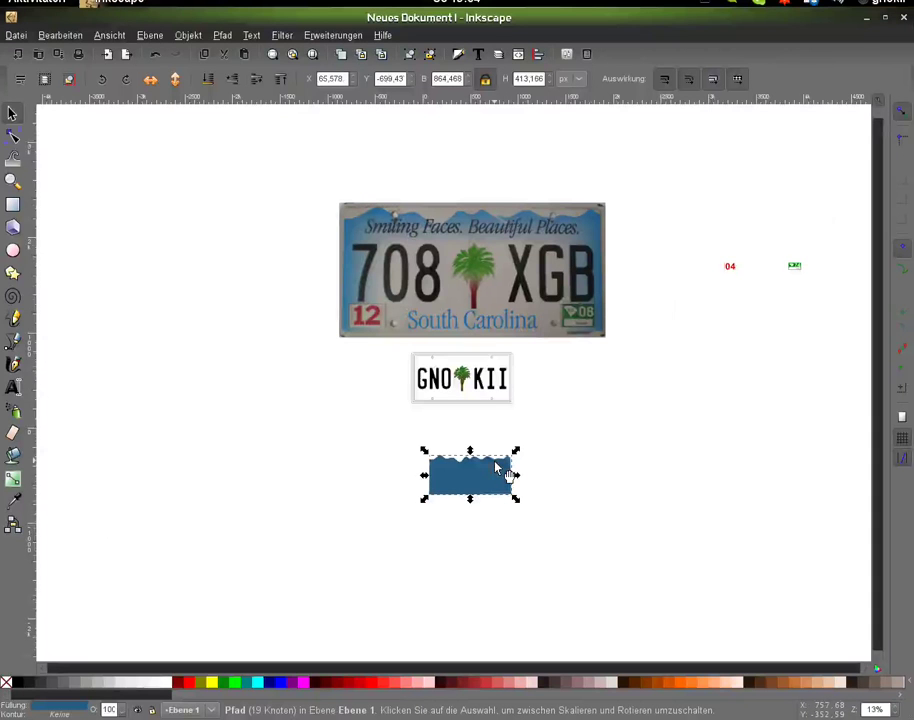
drag(500, 468, 486, 371)
scroll(455, 385, up, 1)
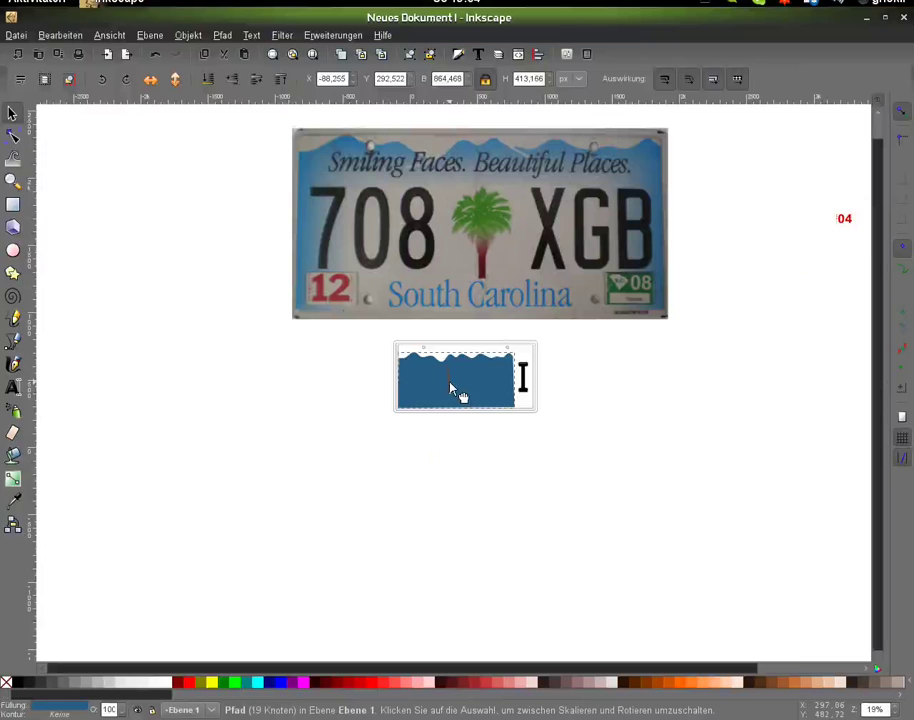
drag(516, 350, 538, 350)
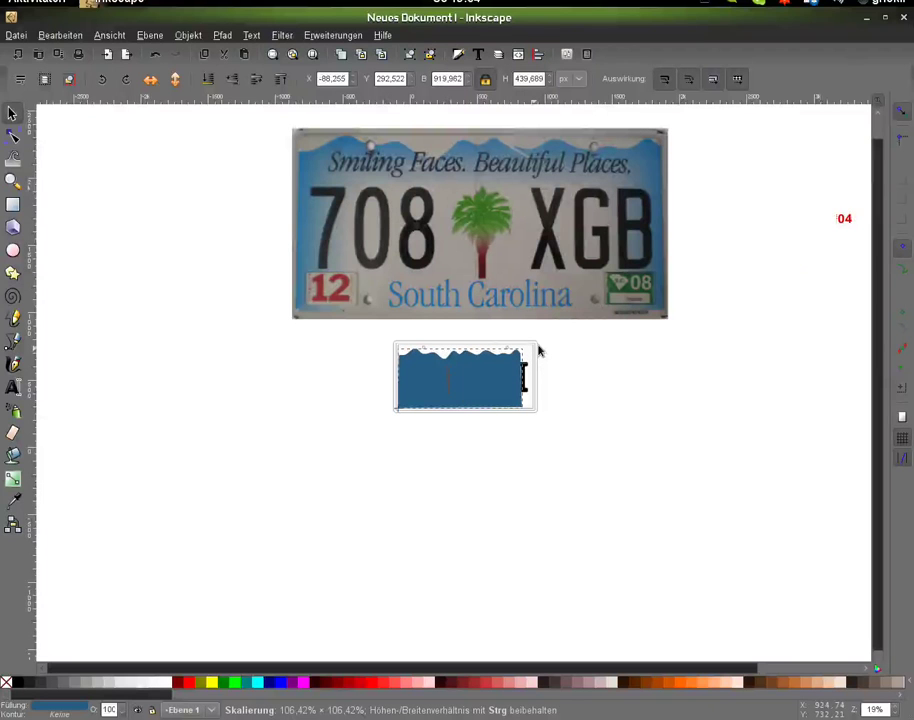
drag(538, 350, 529, 347)
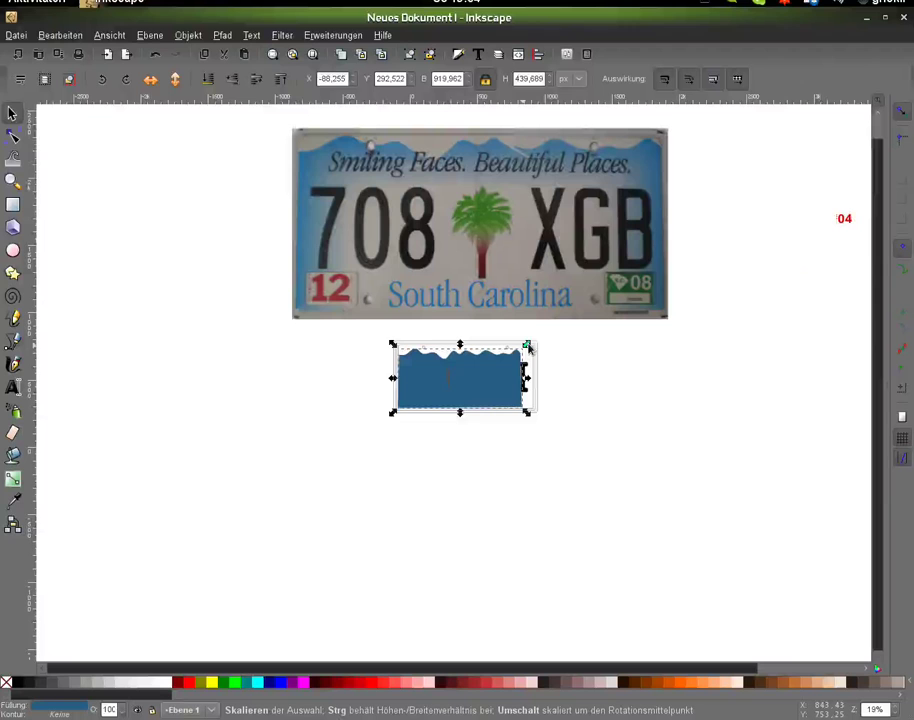
drag(529, 347, 539, 339)
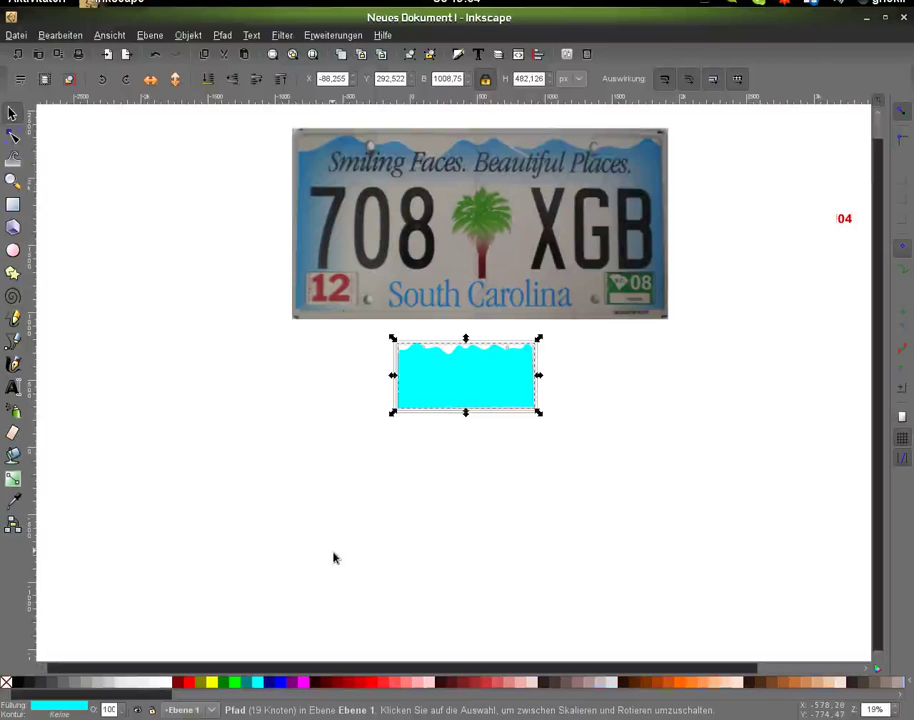
Step: Replace the wavy mountain shape's cyan fill with a medium light blue from the palette
scroll(556, 687, down, 5)
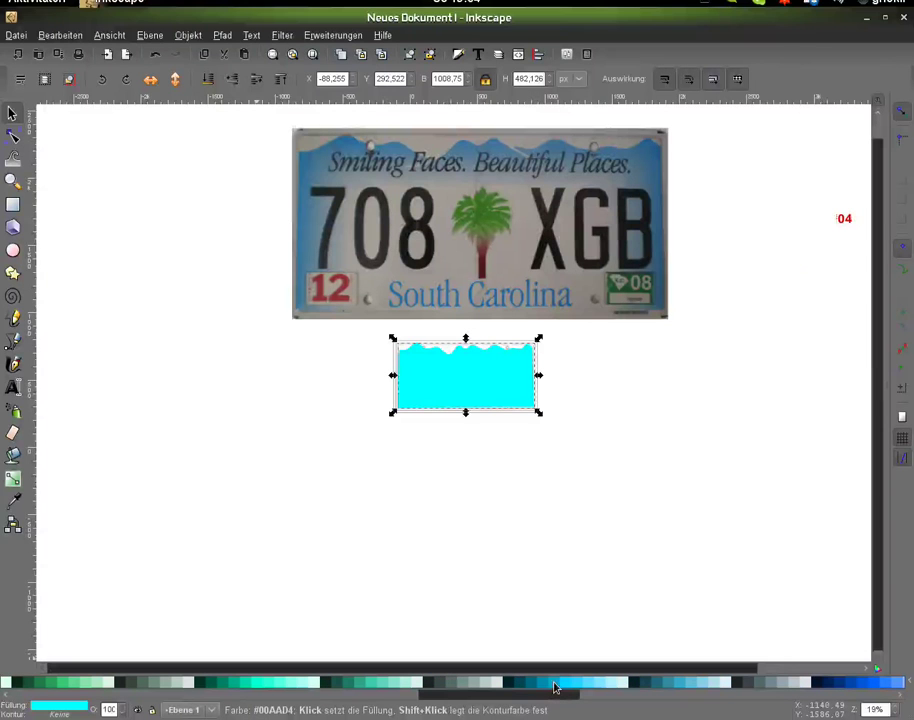
click(556, 684)
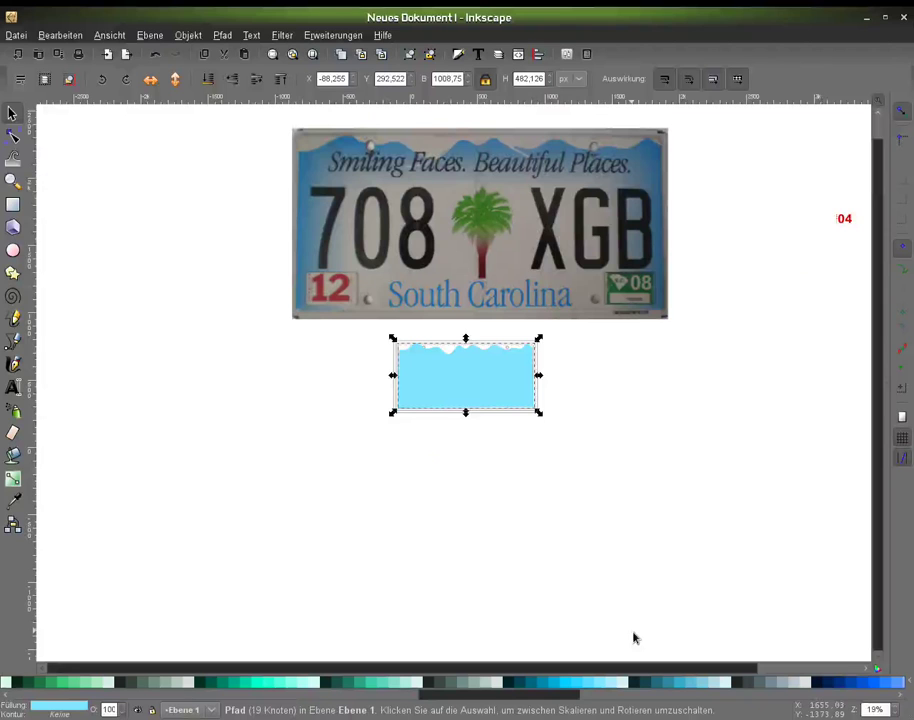
drag(633, 638, 453, 420)
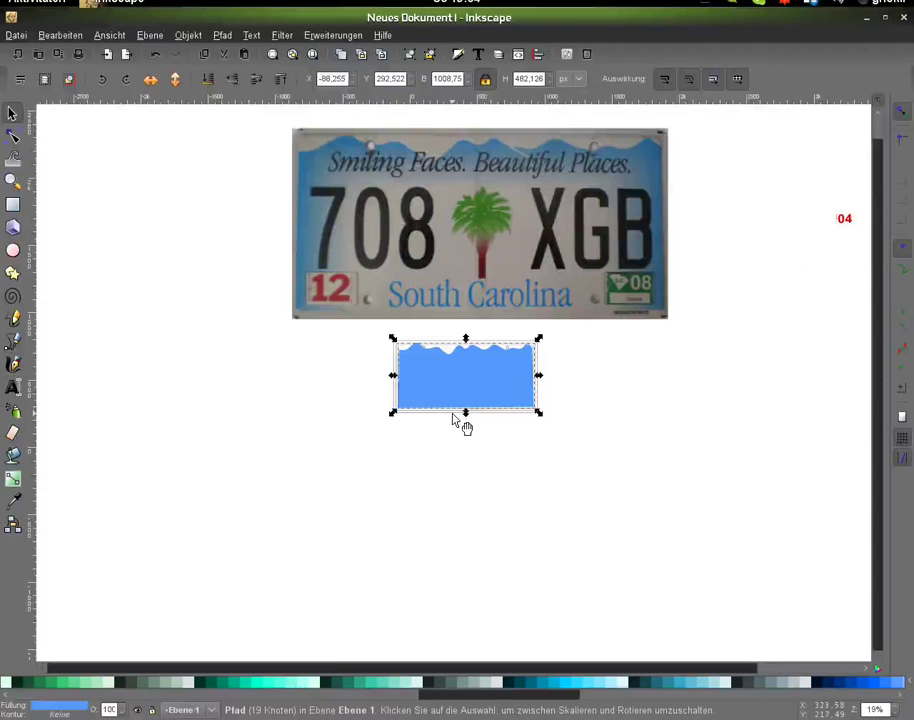
key(plus)
key(plus)
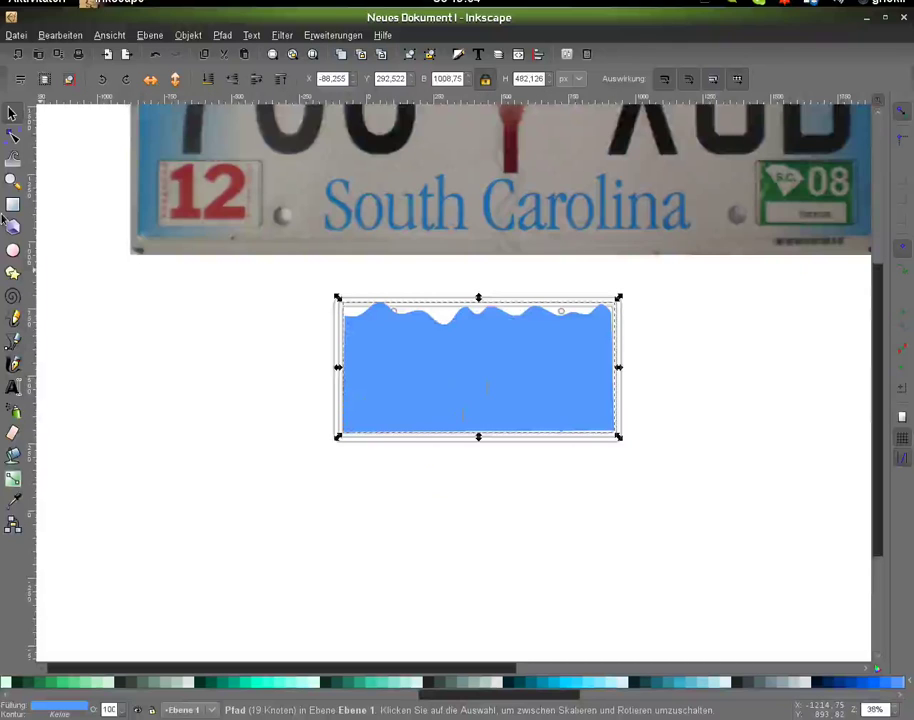
Step: Select the wavy shape's left-side corner nodes, undoing an accidental curve on its left edge
double_click(346, 318)
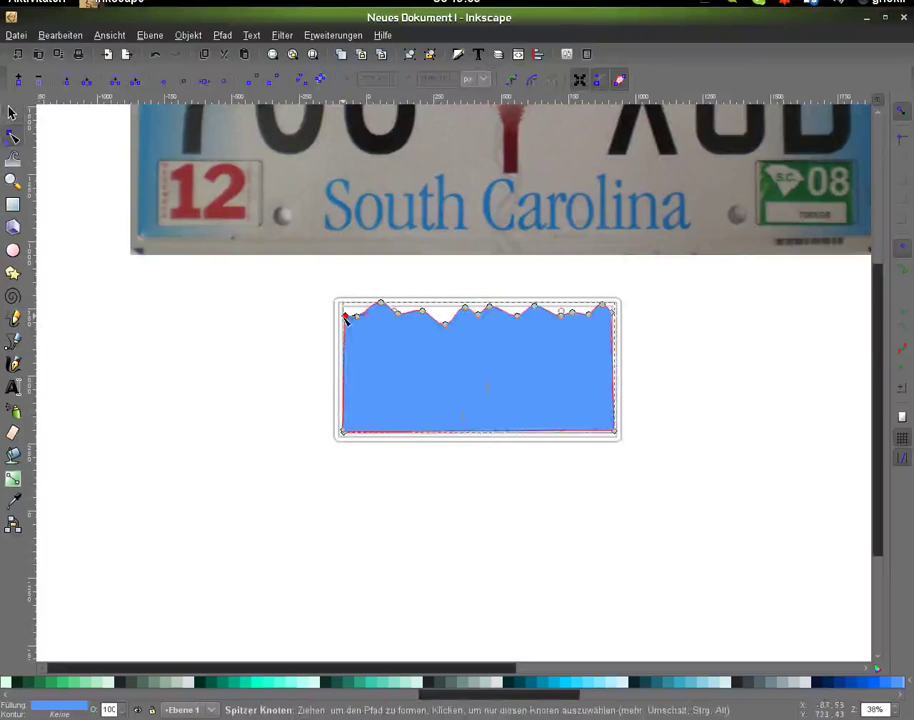
click(346, 318)
click(344, 432)
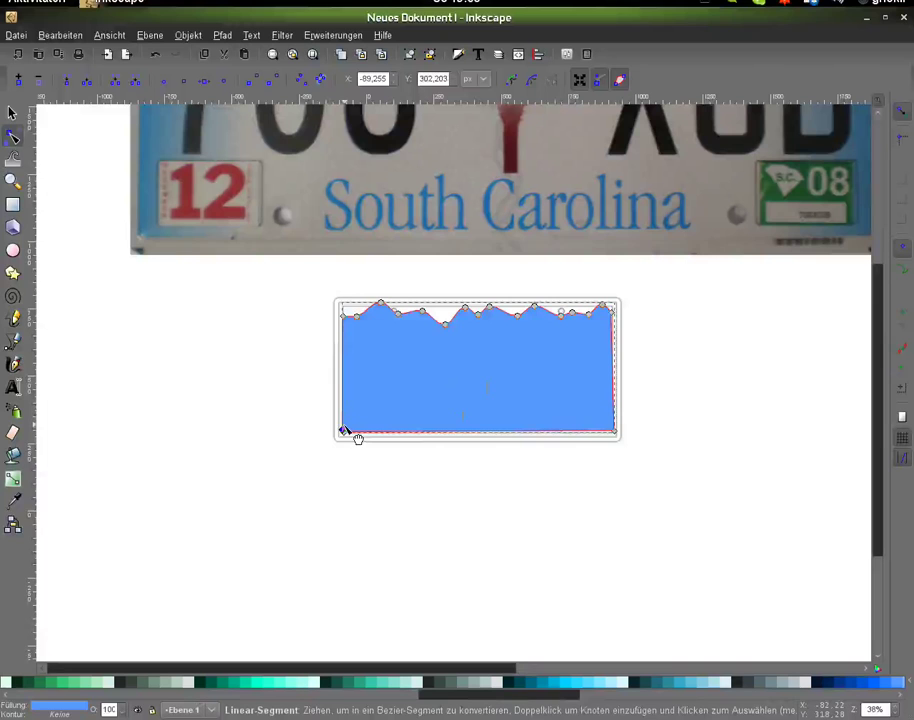
drag(358, 438, 352, 428)
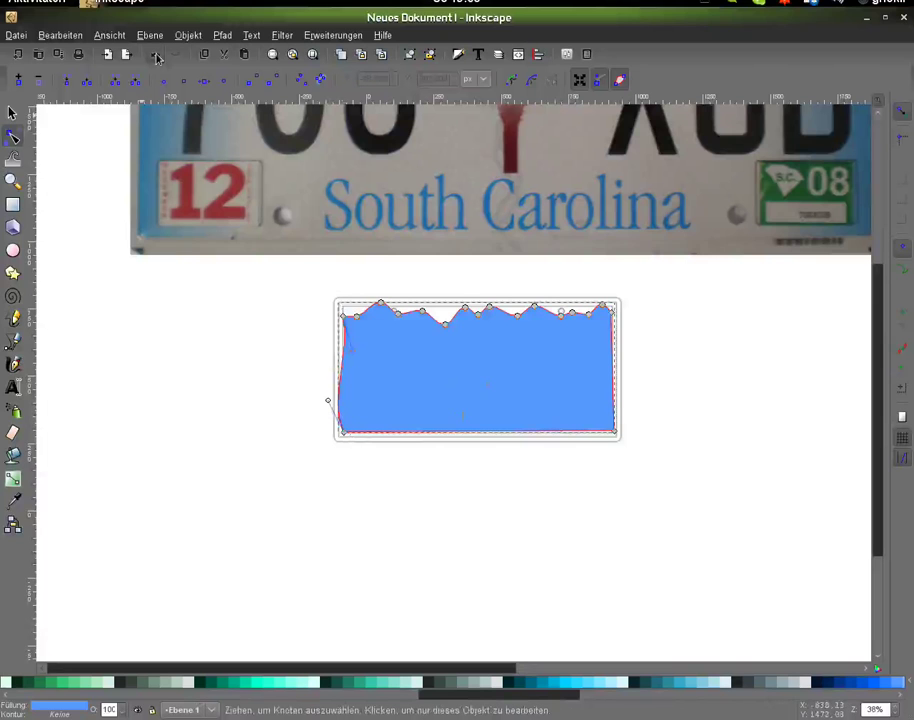
click(157, 57)
key(plus)
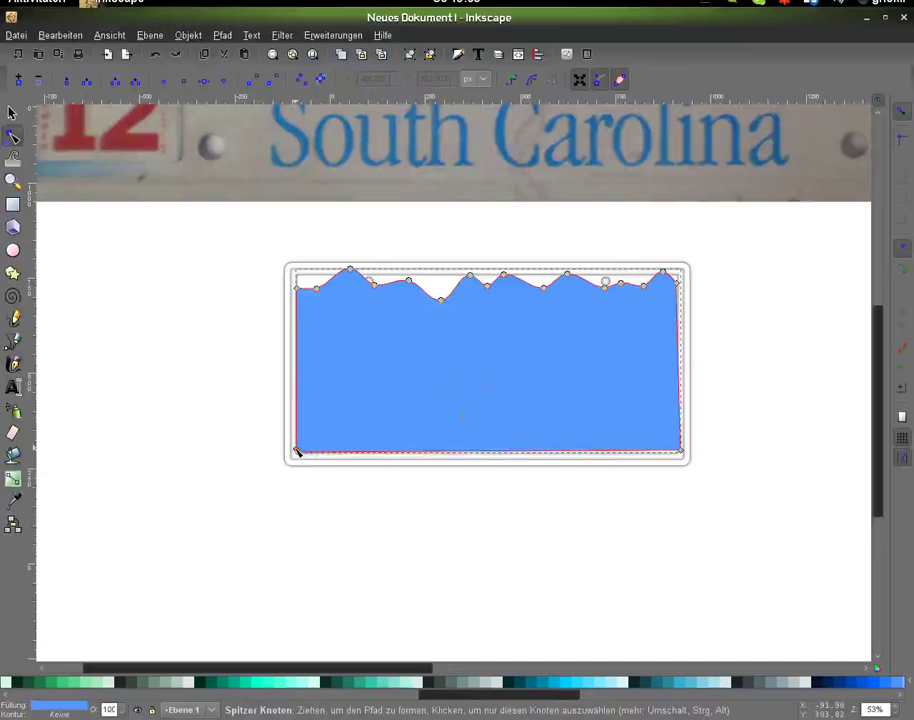
Step: Align the corner nodes with the plate border, making the shape about 1013.50 × 493.379 px
click(296, 451)
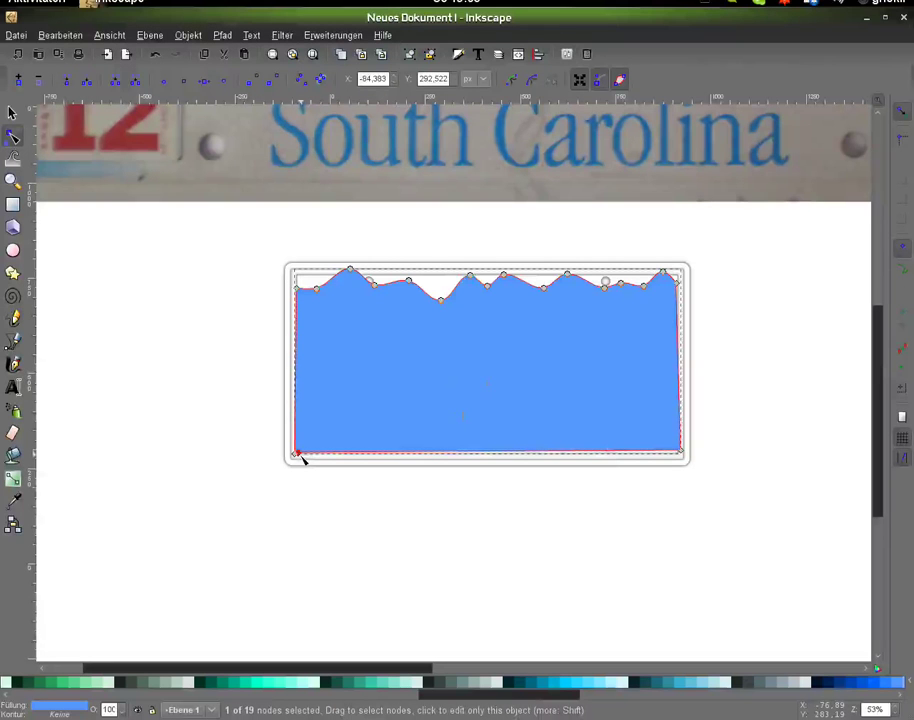
drag(303, 456, 306, 459)
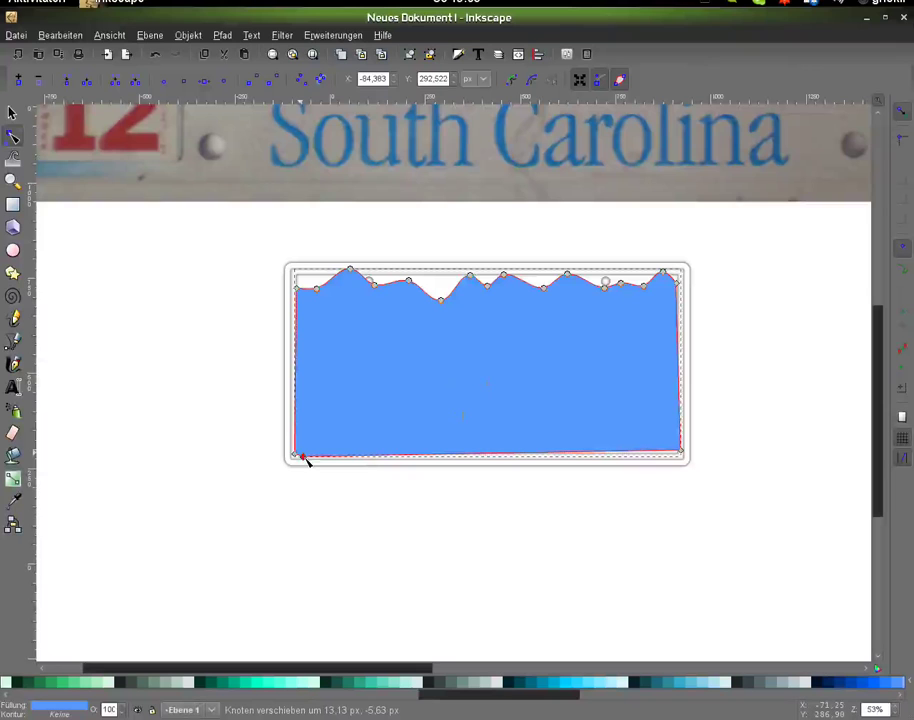
drag(679, 287, 684, 287)
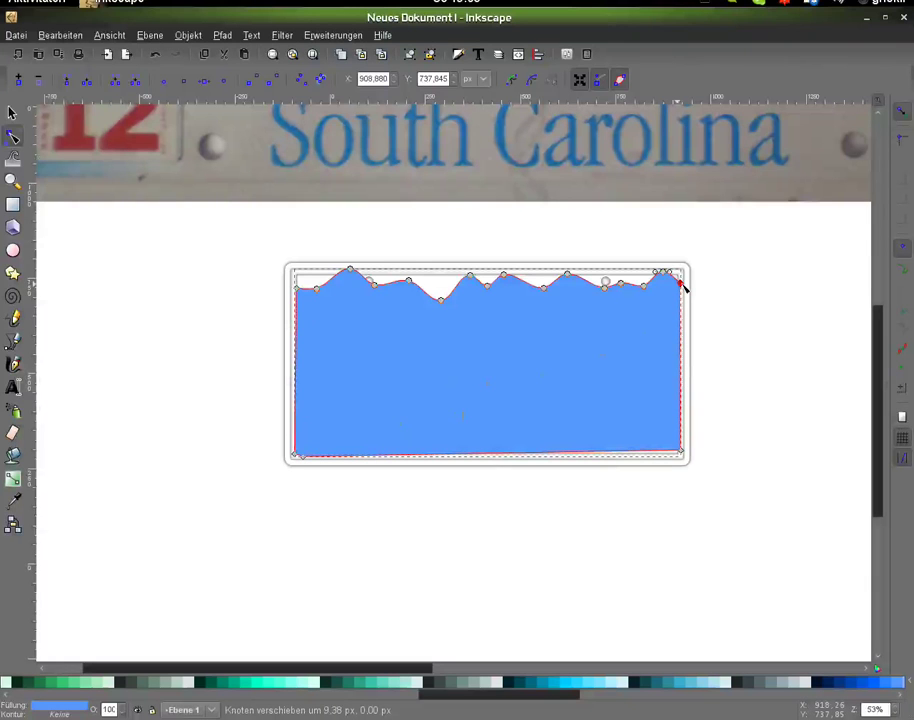
key(s)
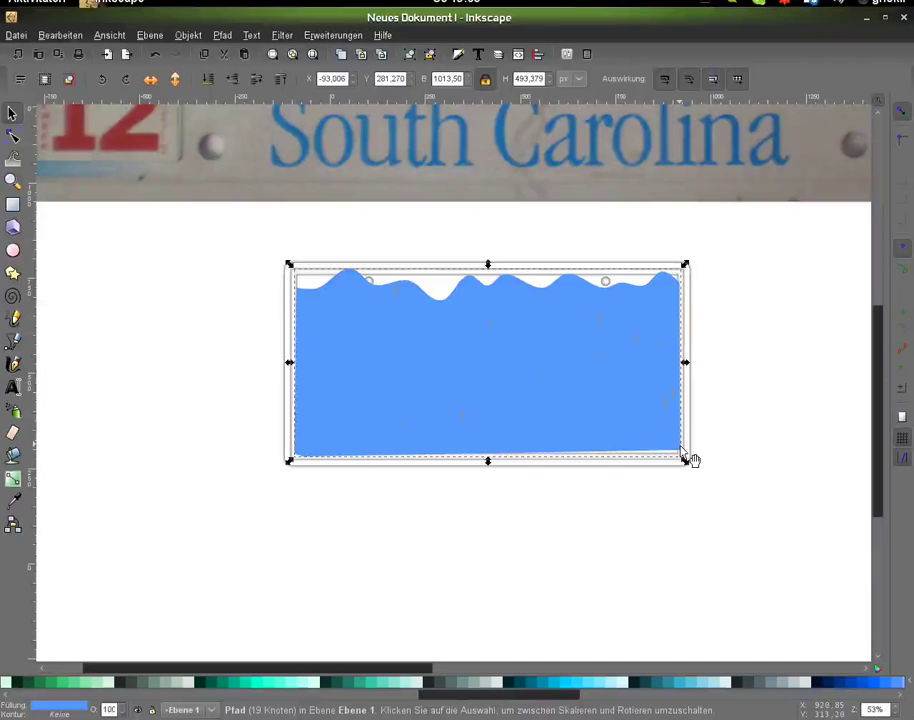
key(n)
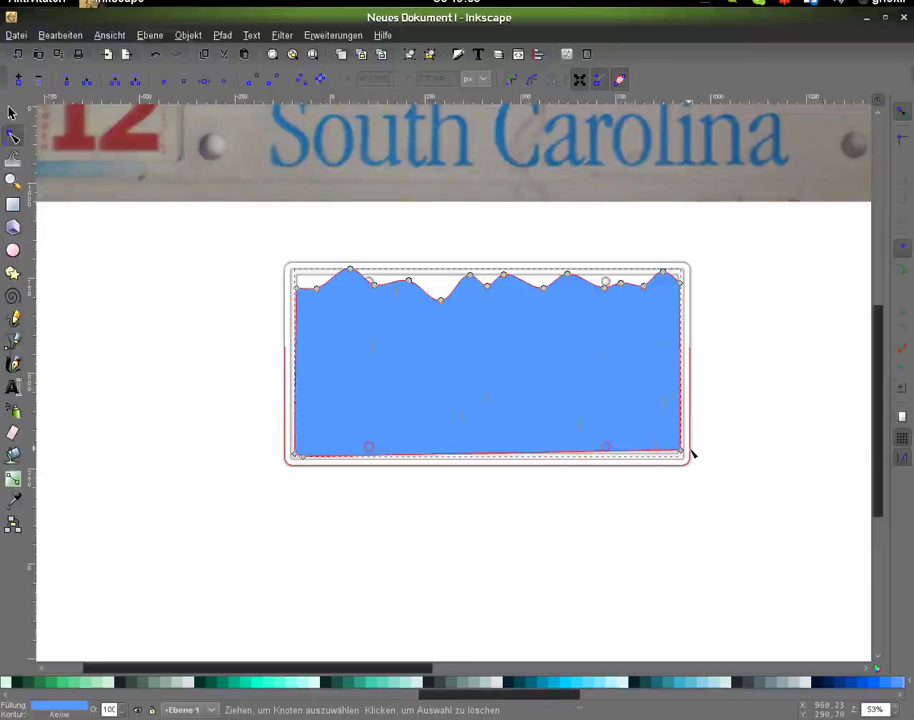
drag(692, 455, 667, 438)
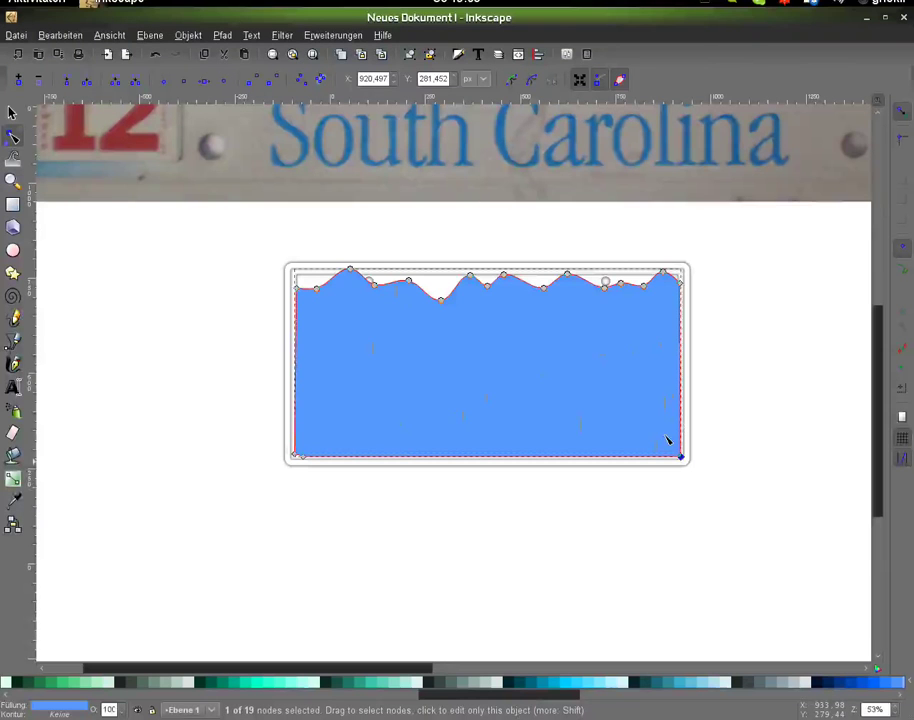
key(s)
click(700, 285)
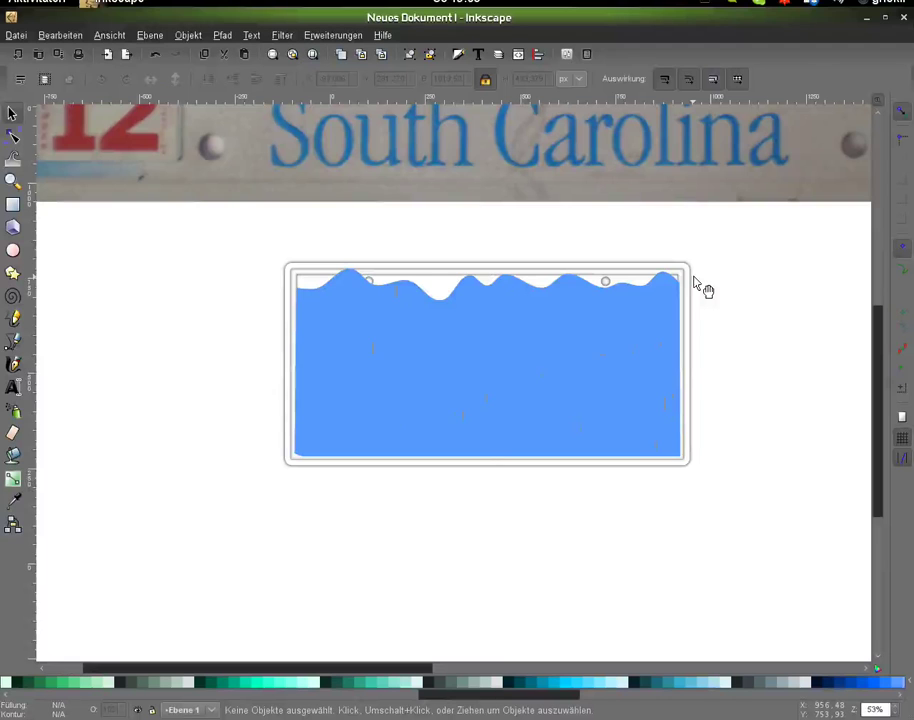
Step: Select the blue wavy path inside the group and cut it from the drawing
click(697, 282)
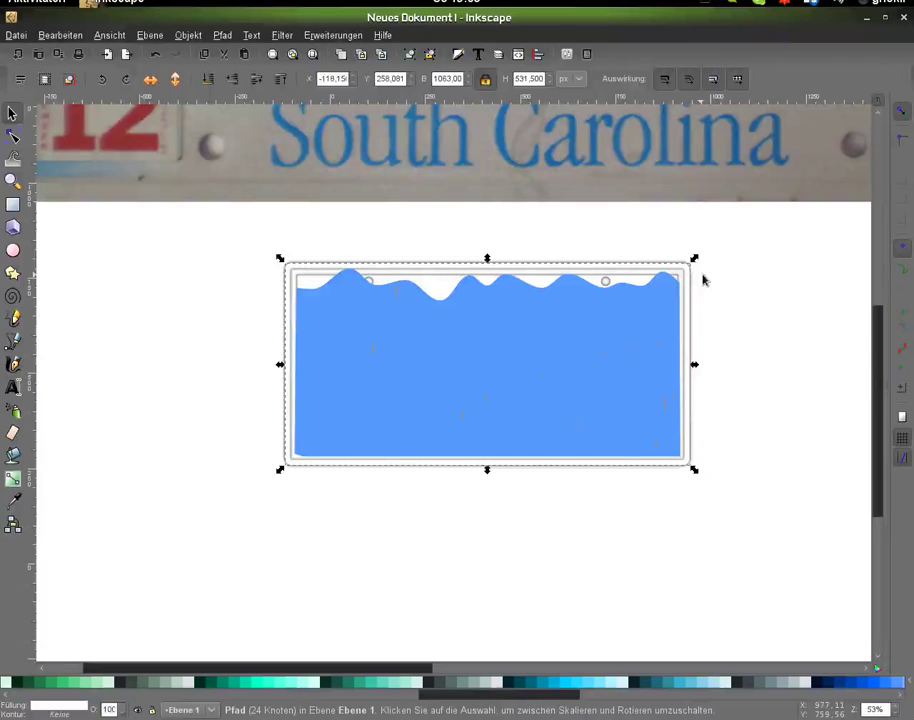
ctrl+click(487, 400)
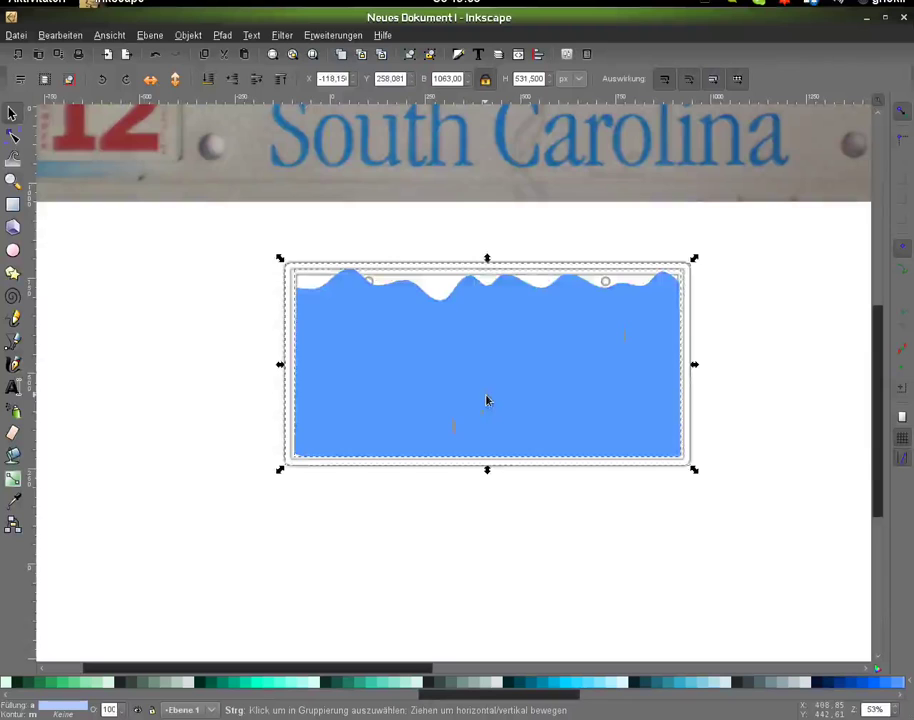
key(Delete)
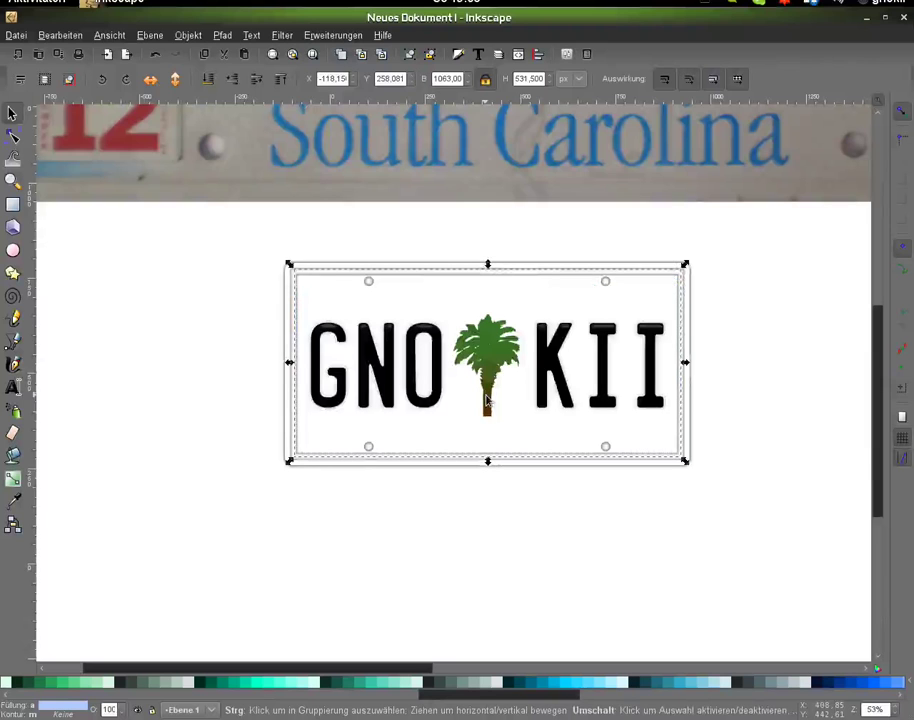
key(Delete)
Step: Paste the wavy path in place and lower it beneath the palm tree and GNO KII letters
click(518, 434)
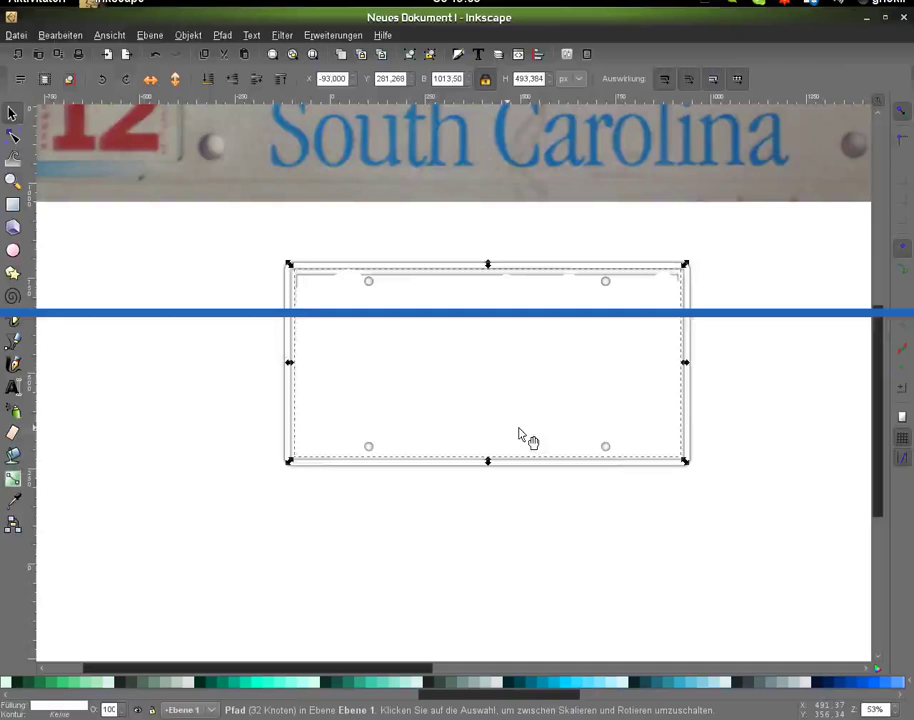
key(ctrl+shift+v)
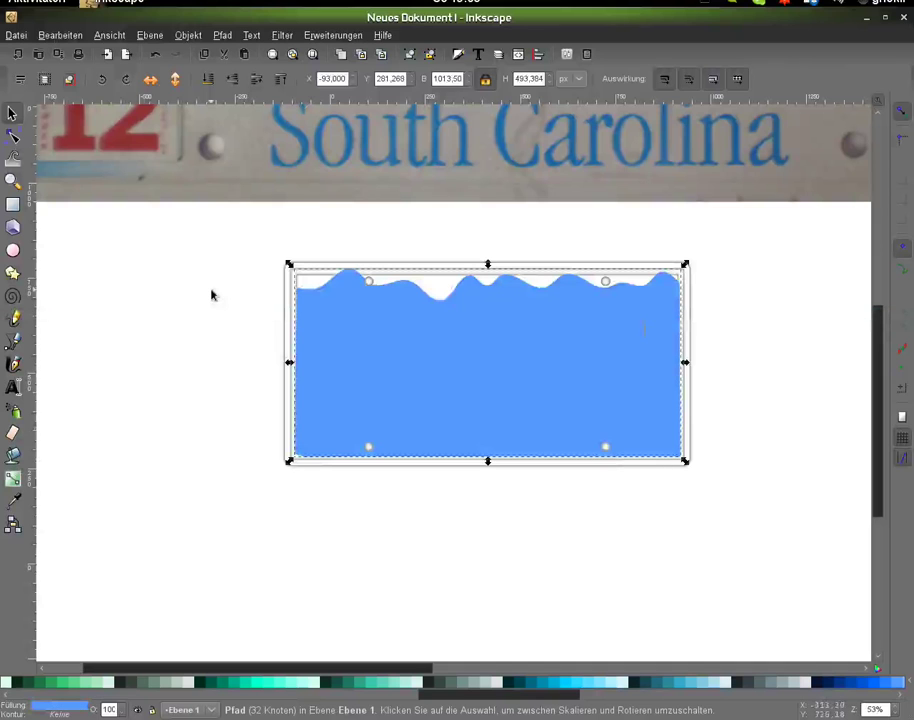
key(End)
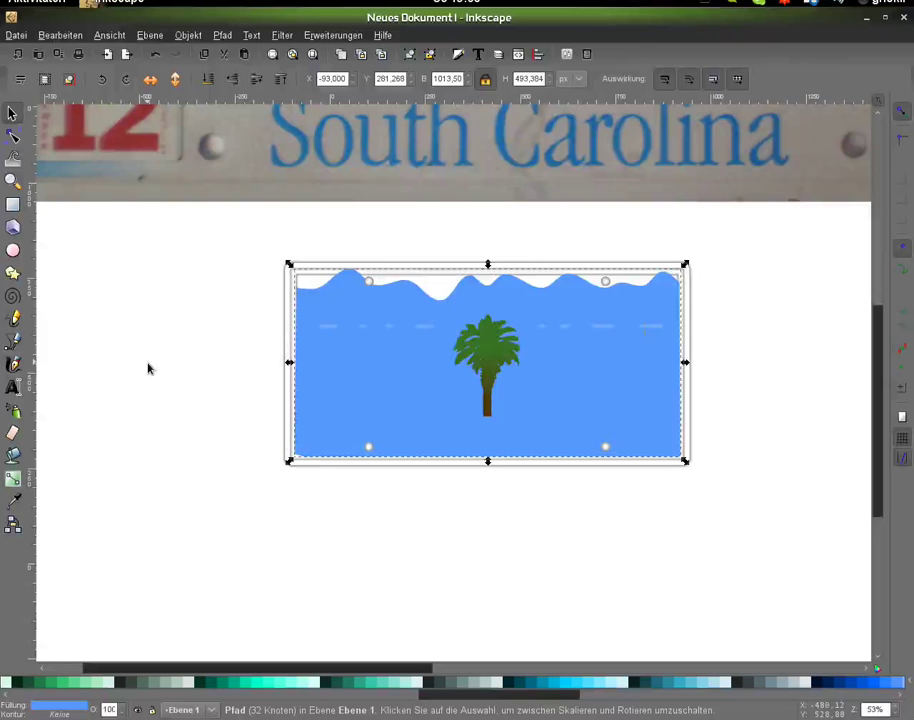
key(Page_Down)
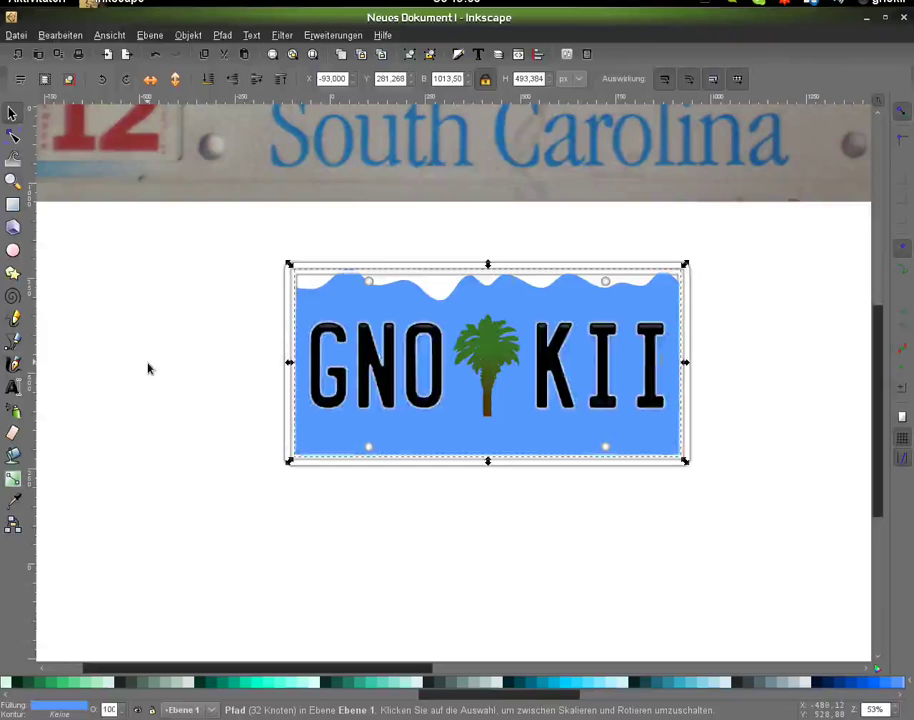
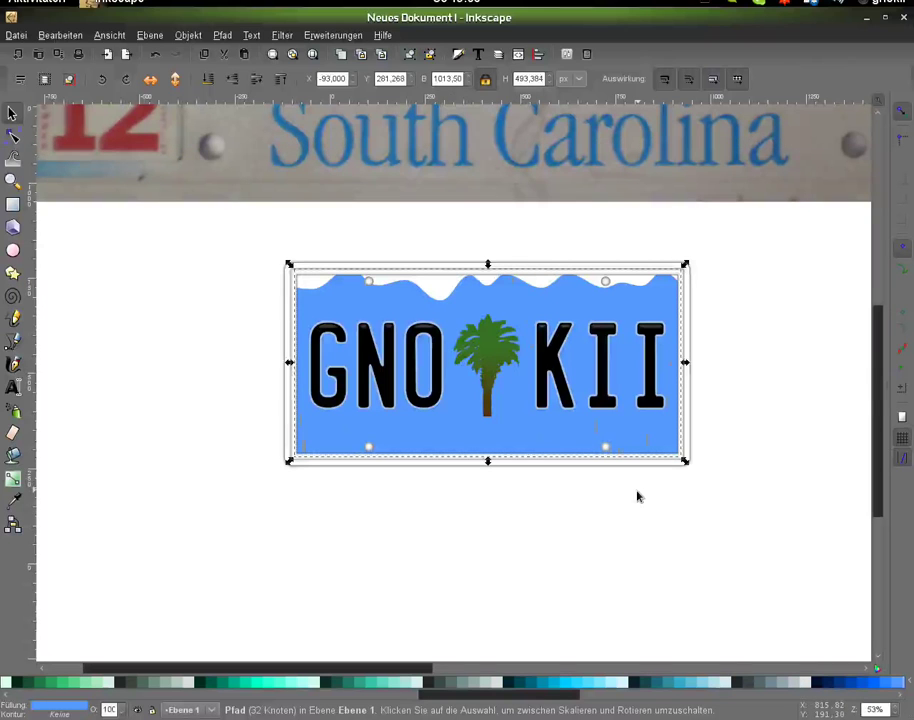
Step: Give the blue plate background a radial gradient, undoing the stray fill edits
key(g)
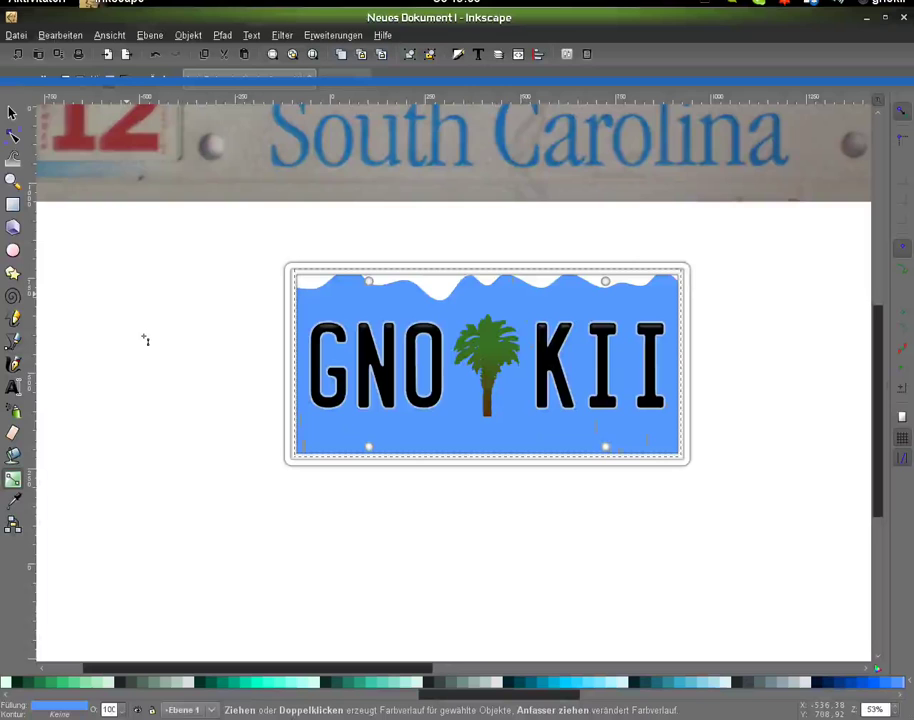
double_click(145, 340)
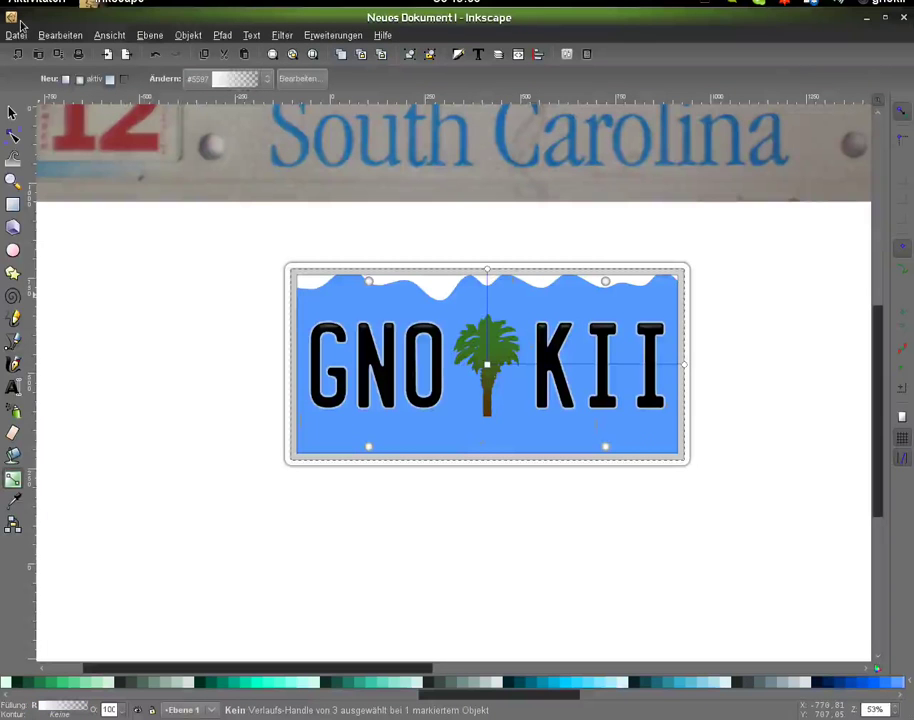
click(477, 440)
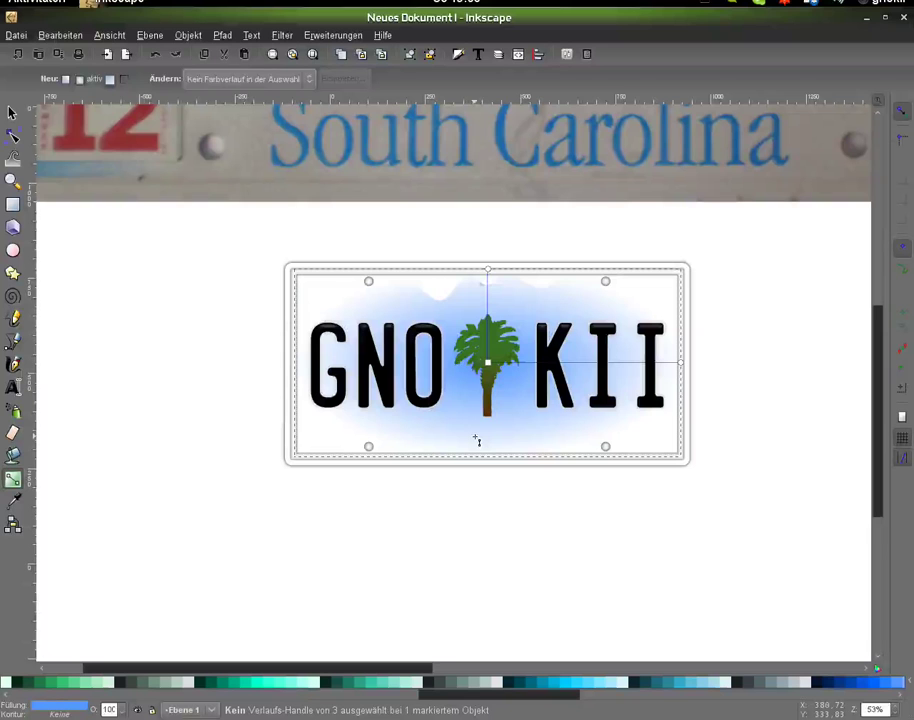
key(ctrl+z)
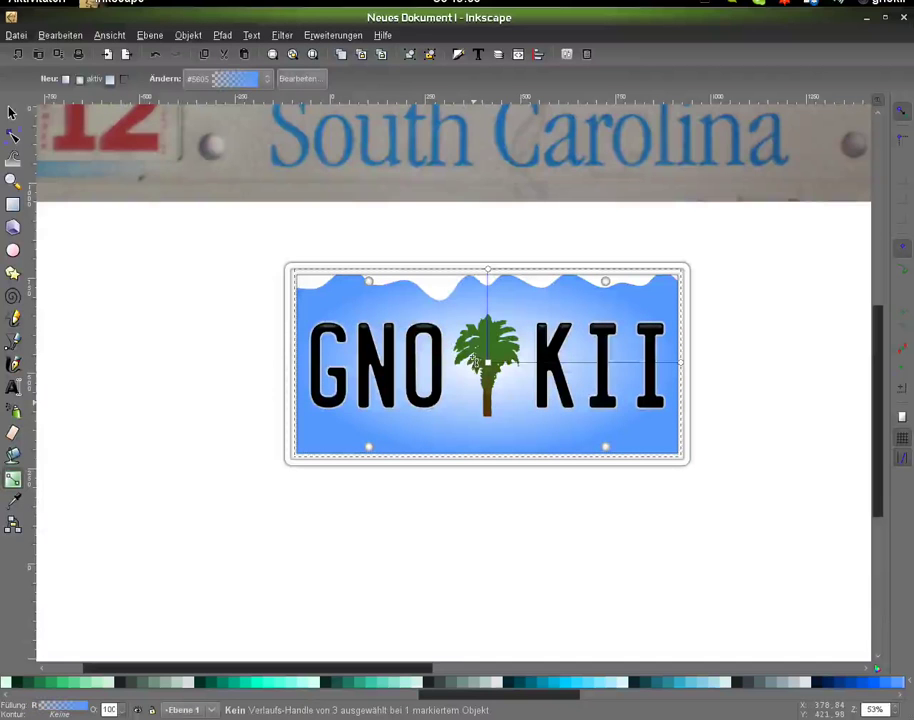
double_click(487, 362)
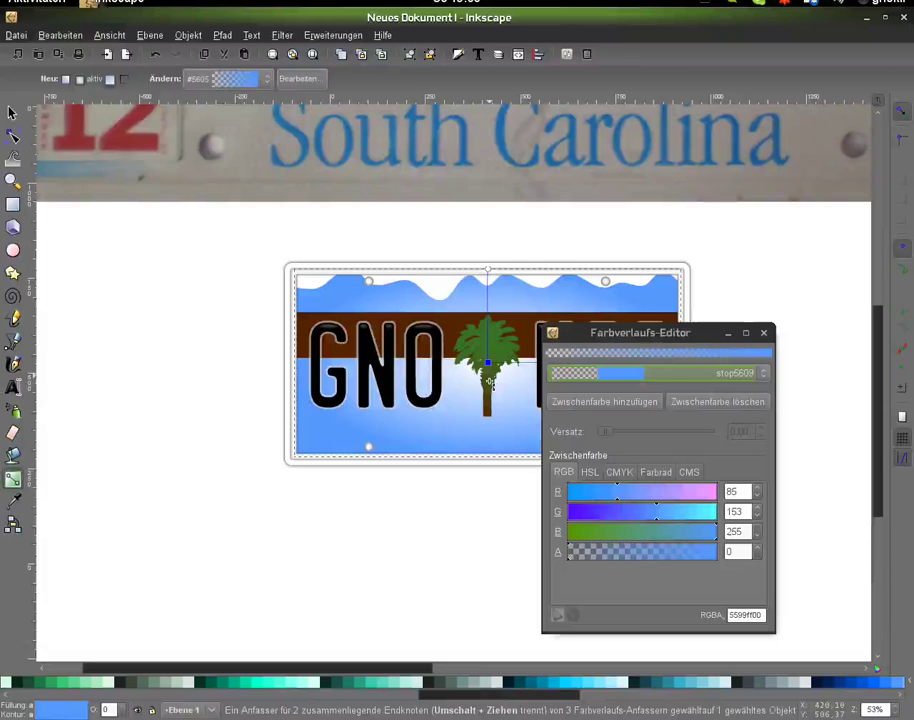
click(157, 56)
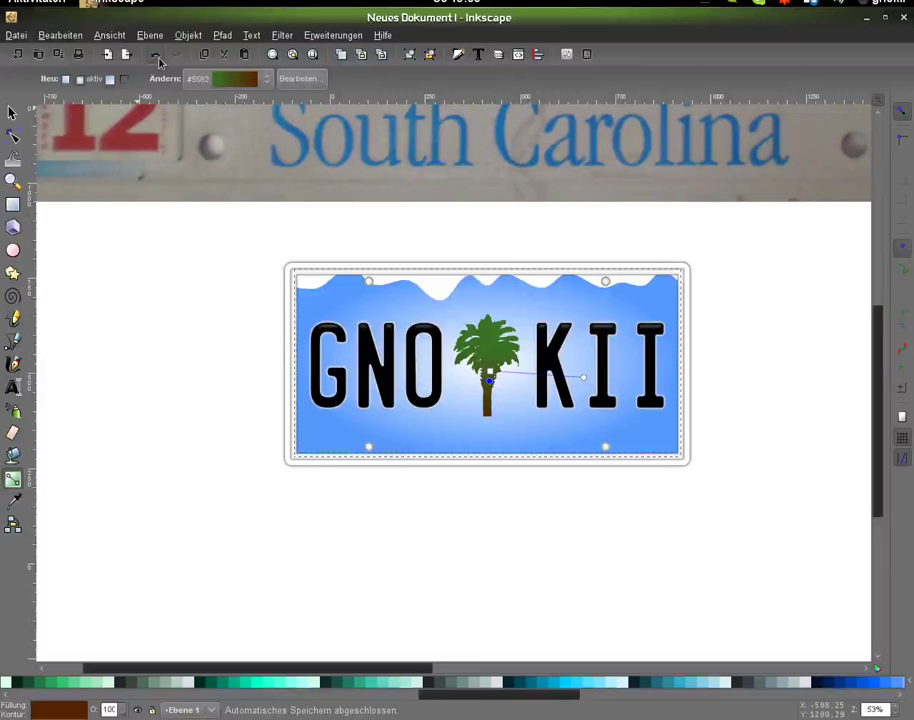
click(157, 57)
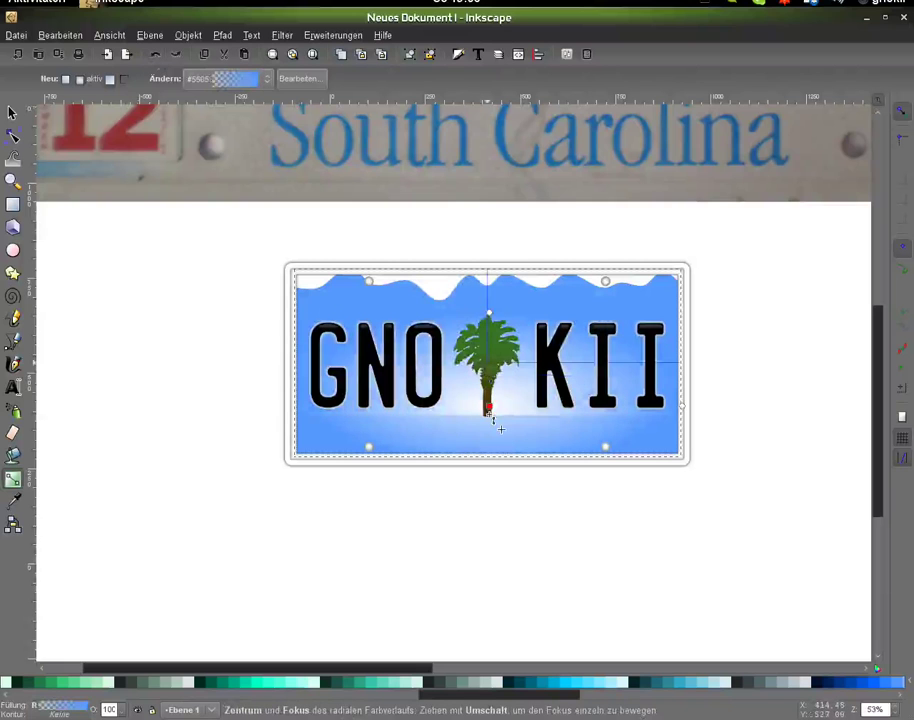
Step: Centre the plate's glow on its bottom edge and stretch its radii upward and past the right edge
drag(489, 414, 487, 457)
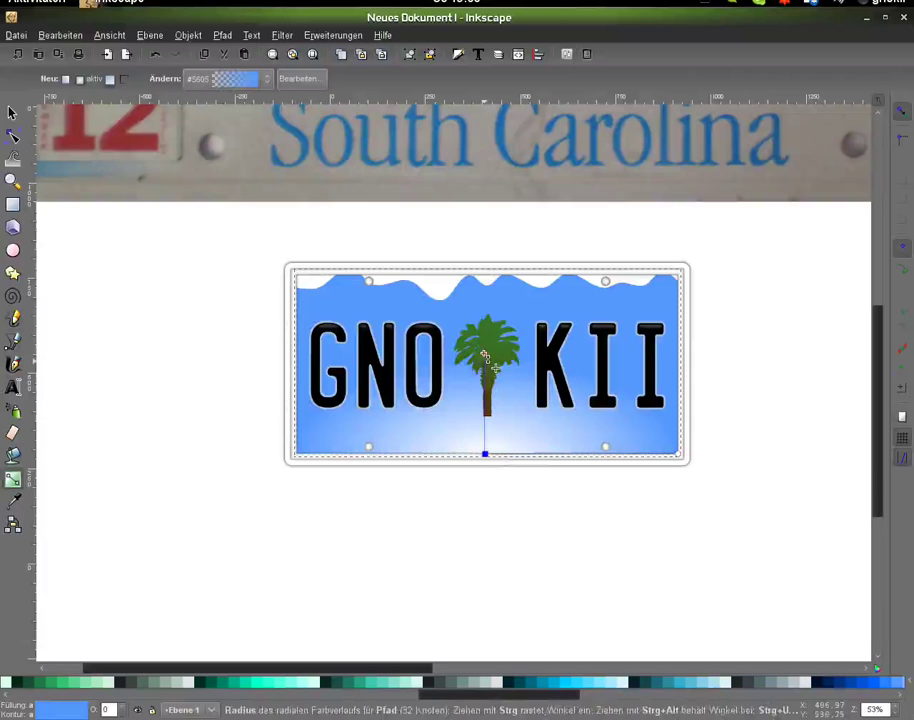
drag(485, 357, 485, 254)
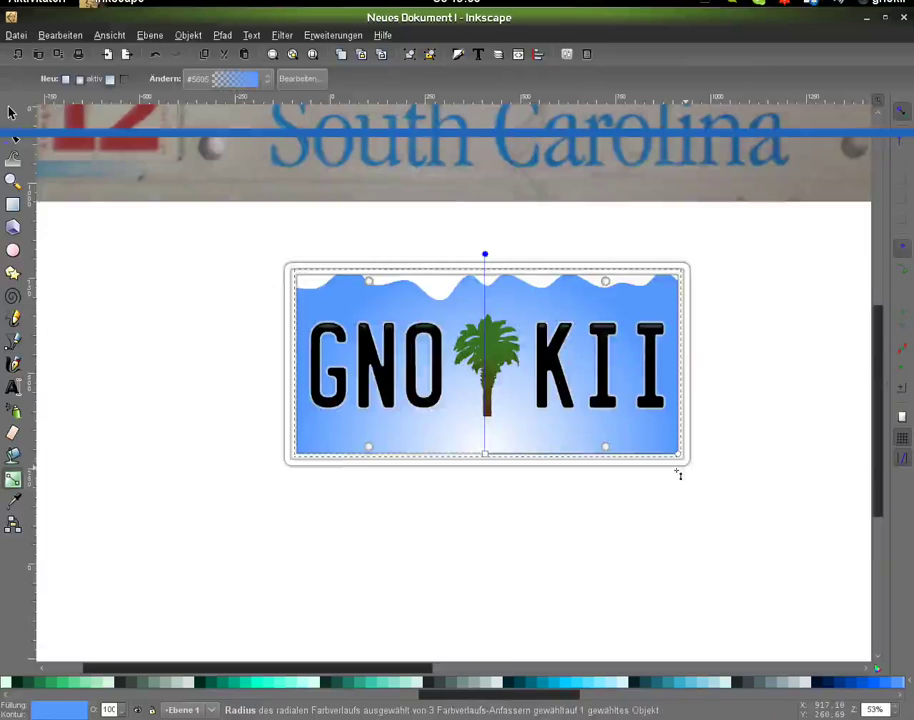
key(minus)
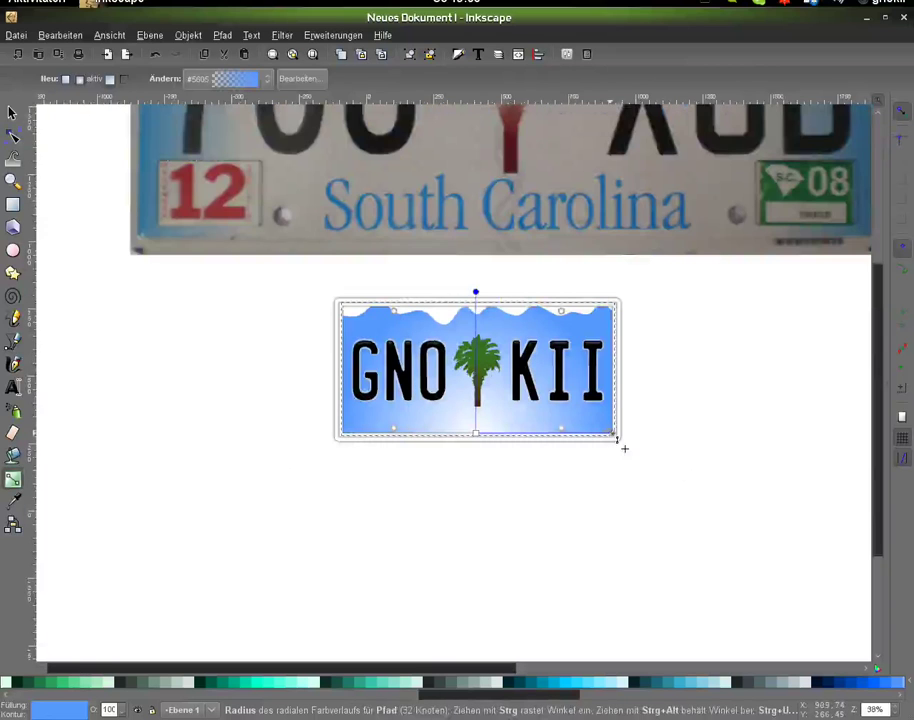
drag(624, 448, 740, 446)
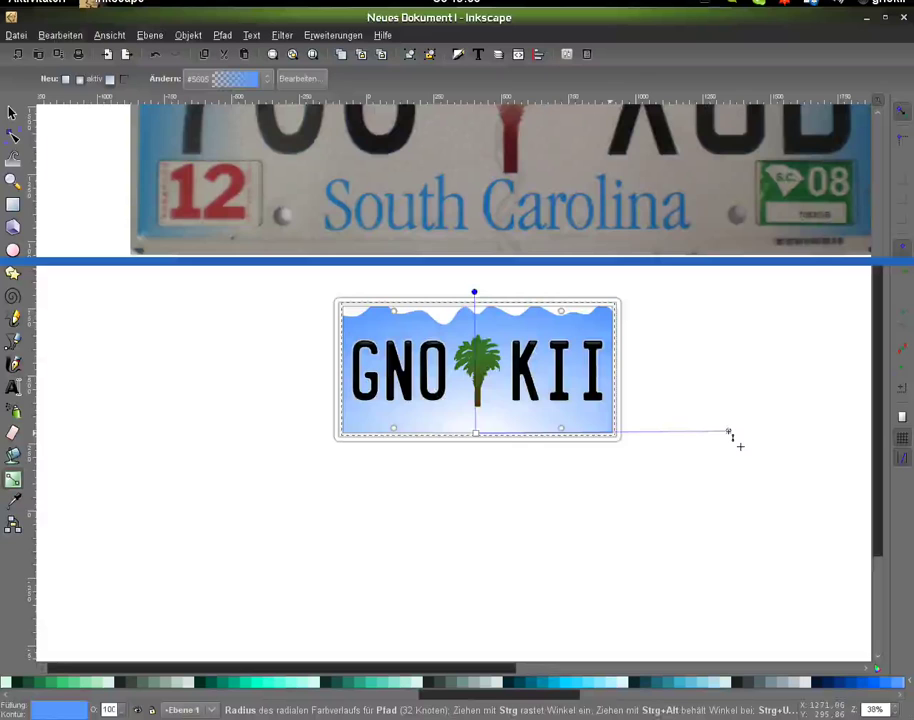
drag(474, 292, 475, 285)
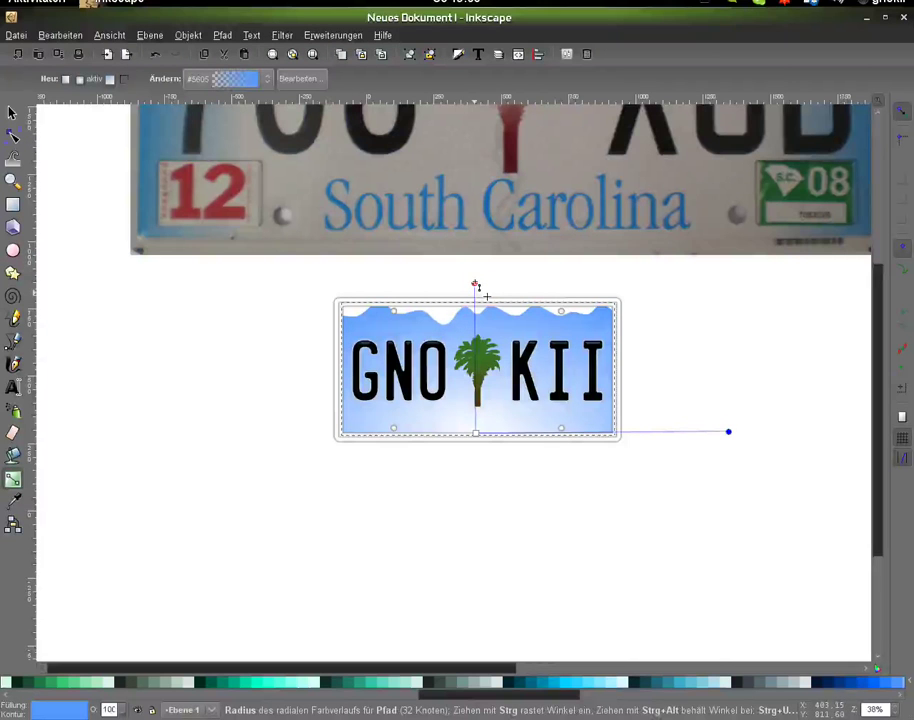
drag(475, 284, 479, 232)
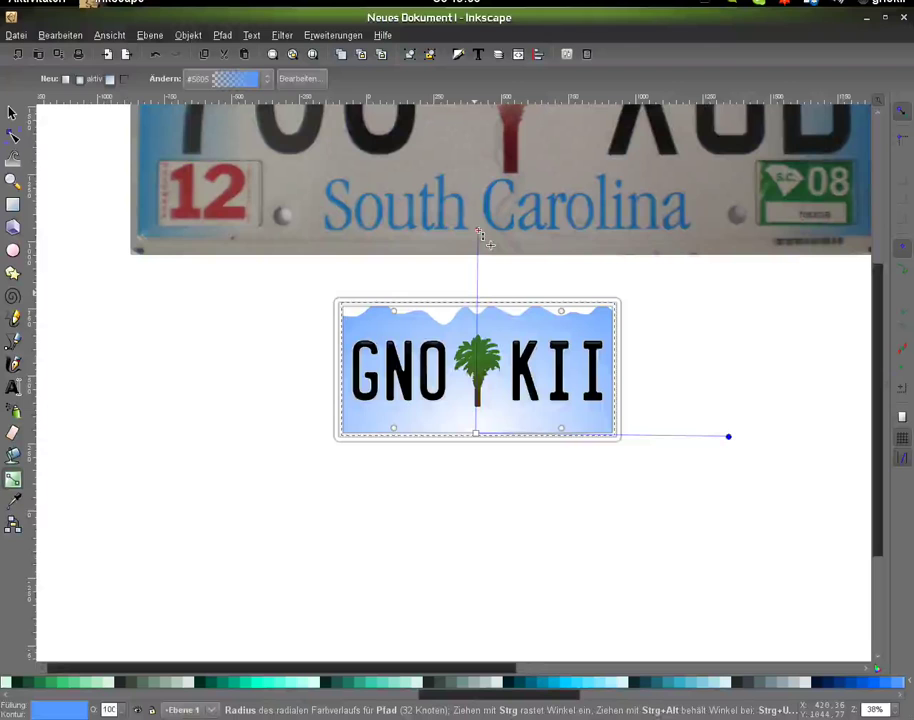
key(ctrl+z)
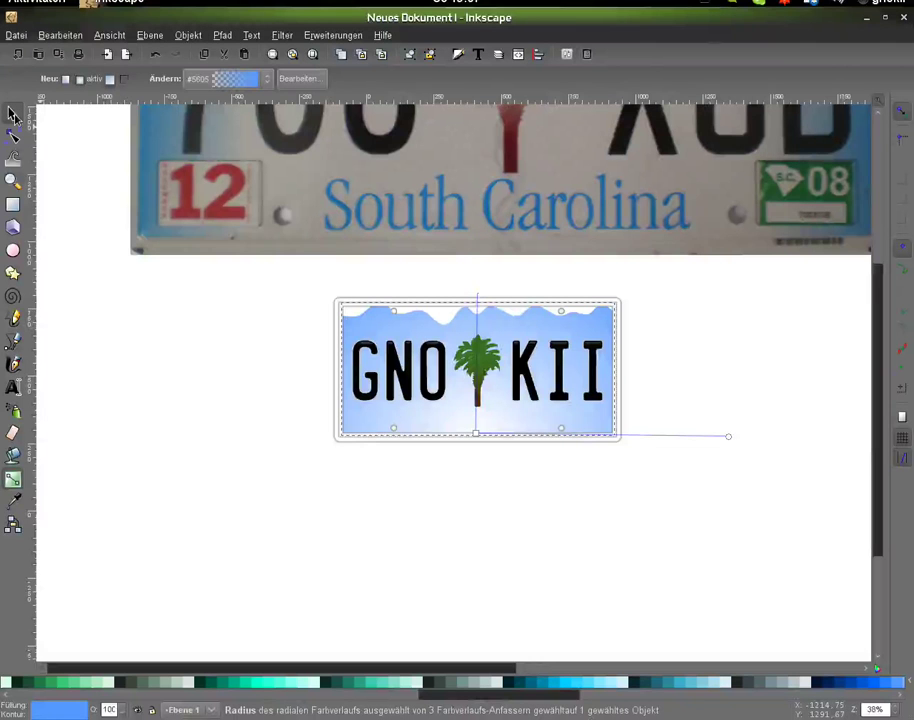
click(13, 115)
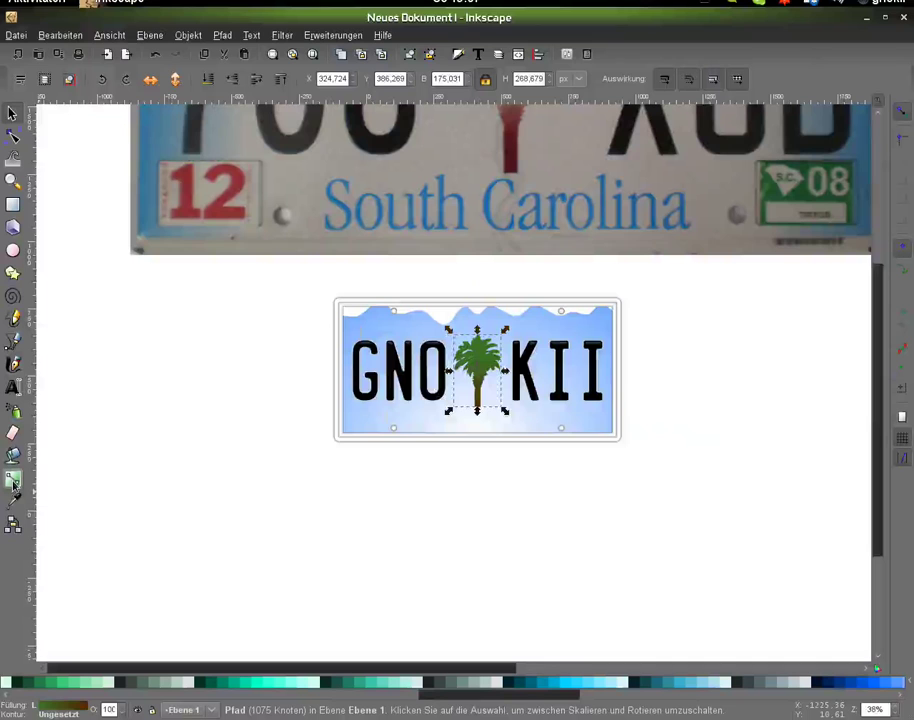
Step: Set the palm gradient's crown stop to bright green #55D400 above the brown trunk
click(13, 481)
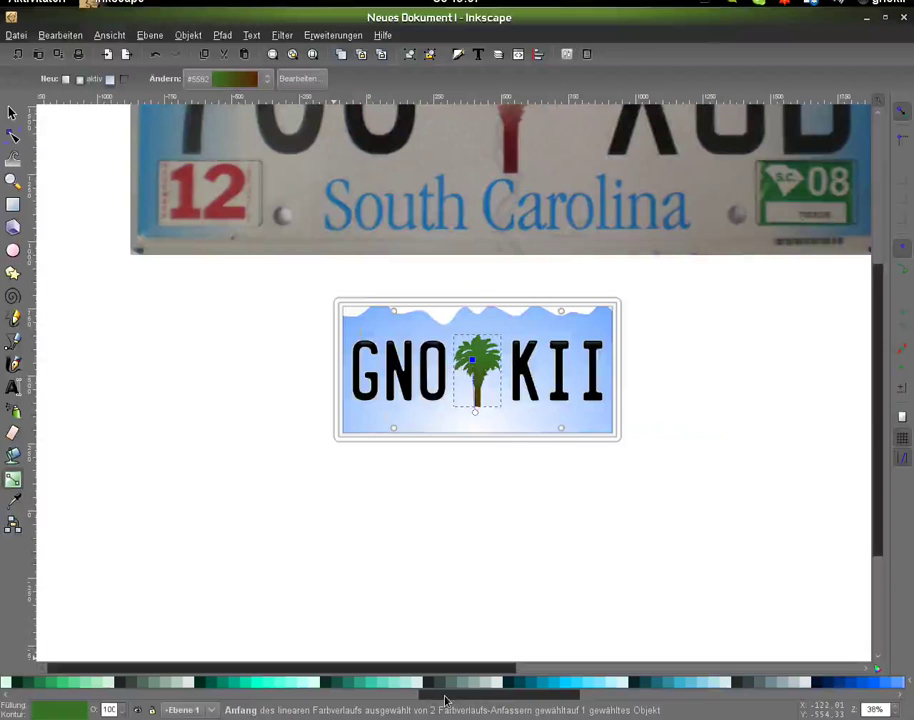
drag(446, 699, 296, 699)
click(141, 689)
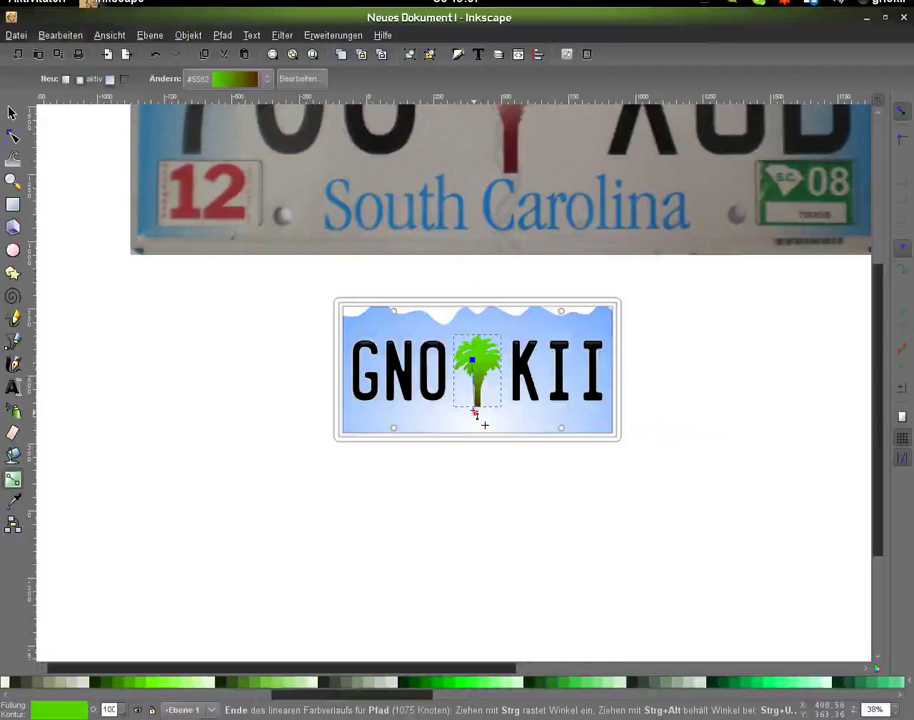
key(ctrl+z)
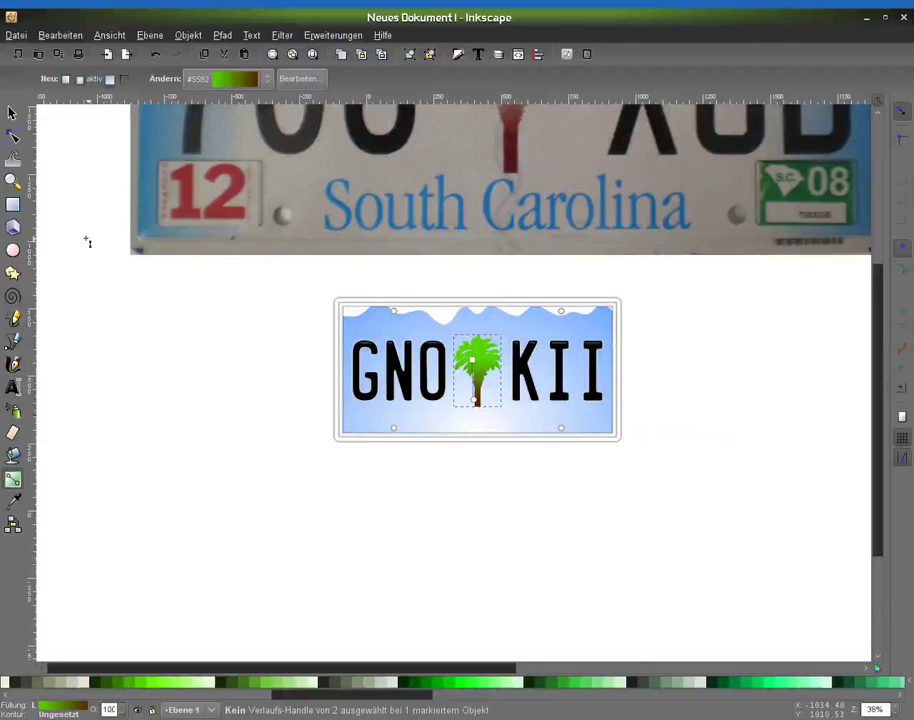
key(s)
key(minus)
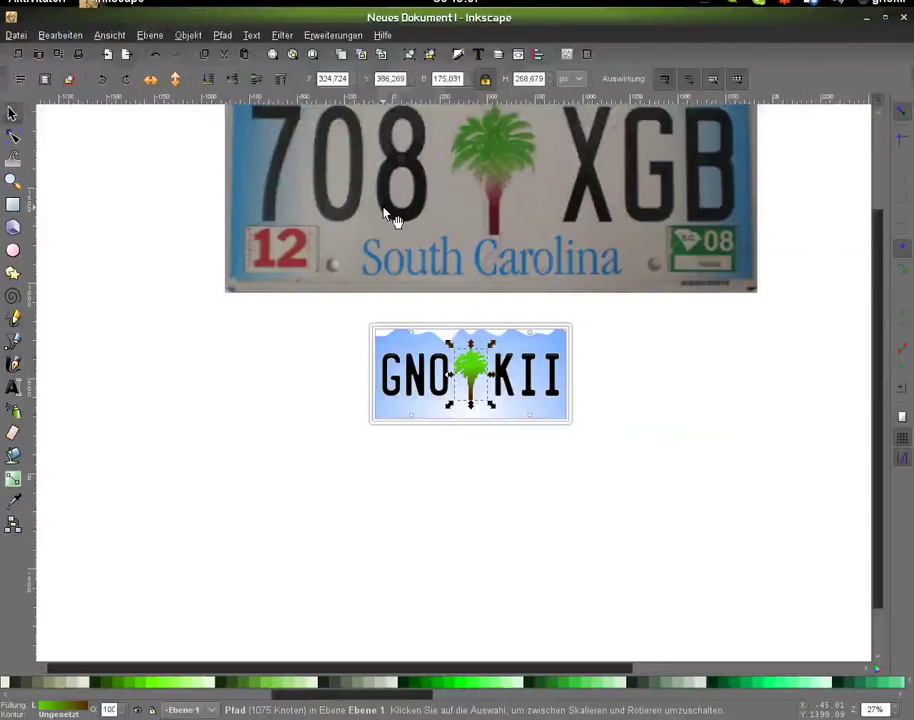
Step: Add a 'South Carolina' text line just below the plate
key(t)
click(329, 472)
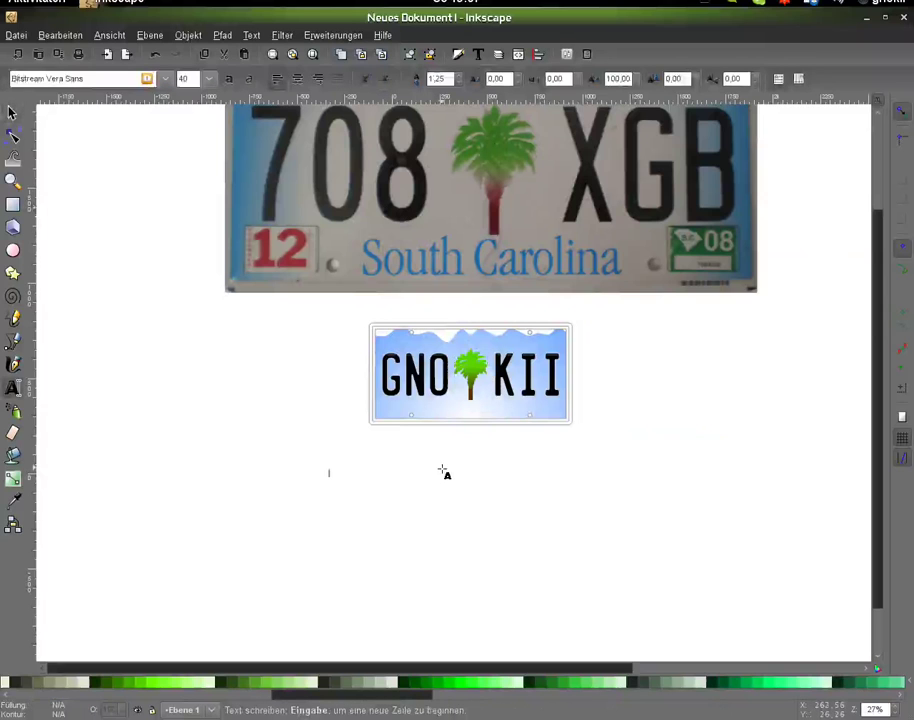
text(South)
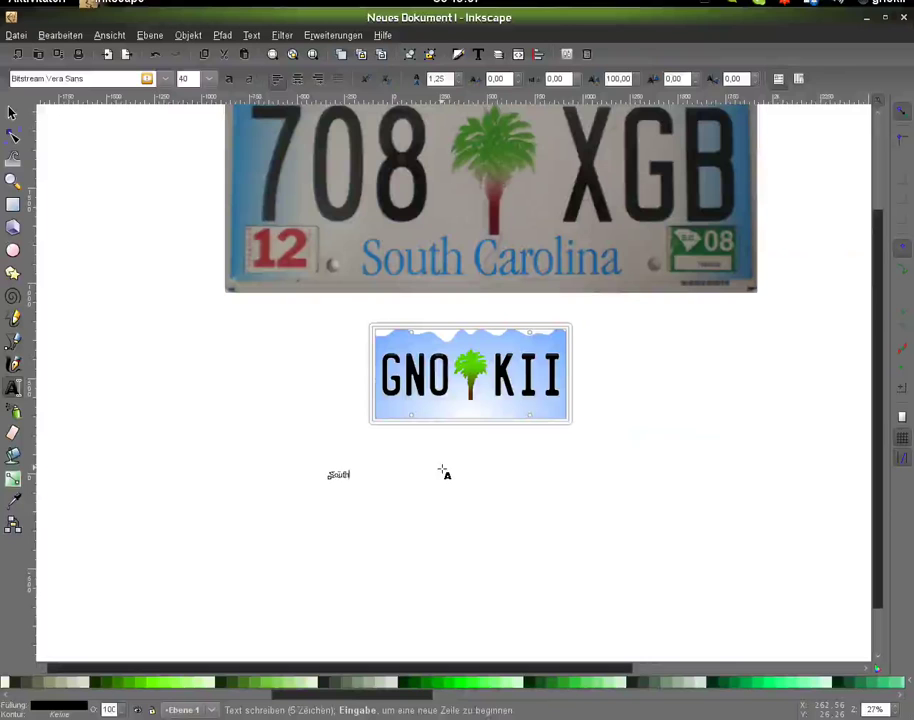
text( Carolin)
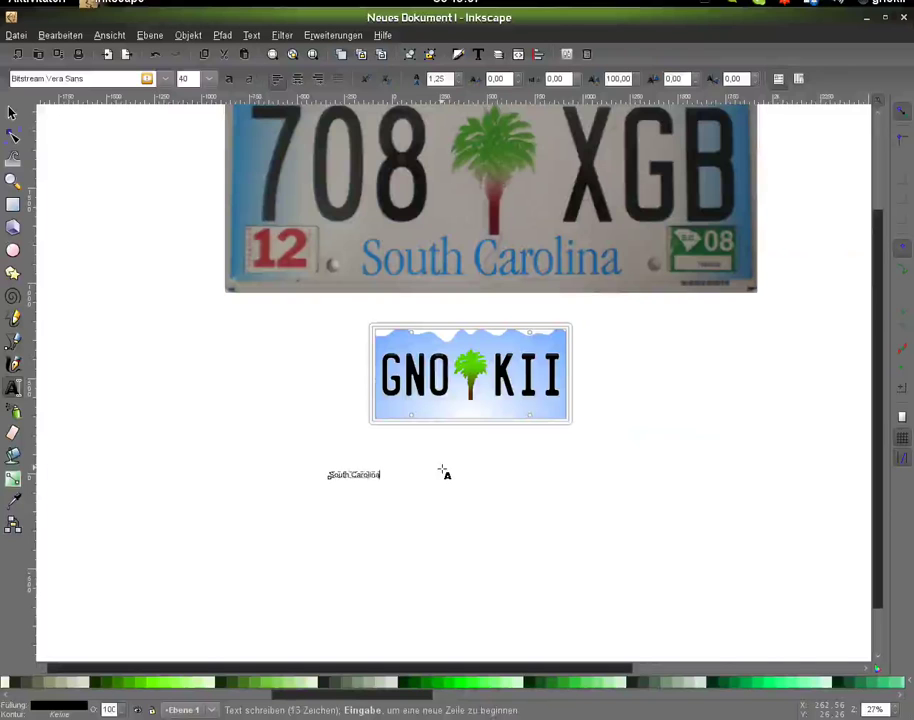
key(F1)
key(ctrl+shift+p)
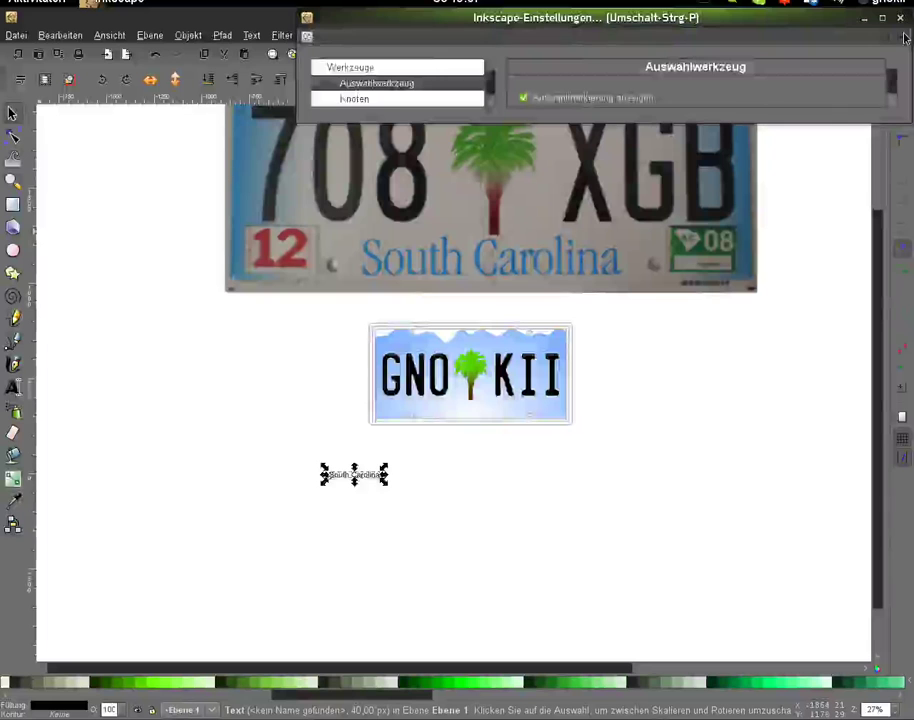
Step: Set the South Carolina text in Utopia and scale it to about 334 px wide
click(900, 17)
key(ctrl+shift+t)
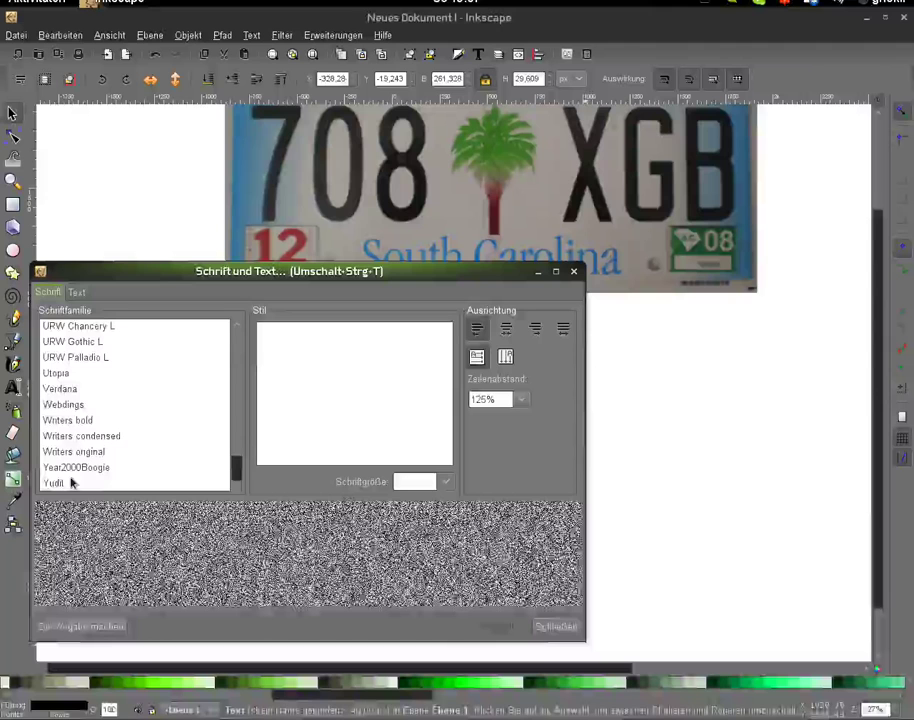
click(589, 628)
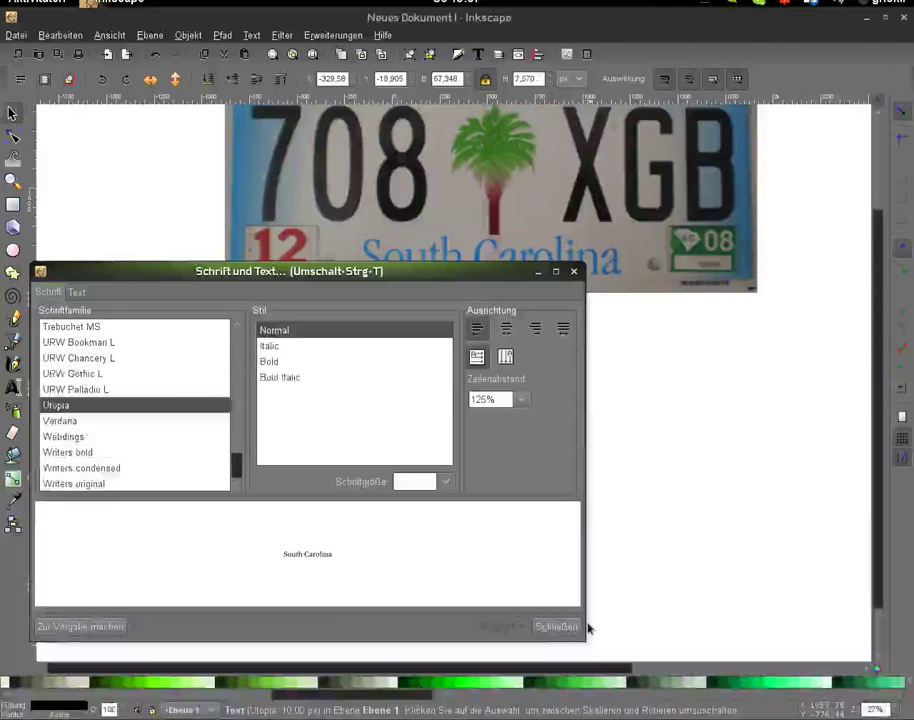
click(578, 626)
drag(345, 476, 432, 478)
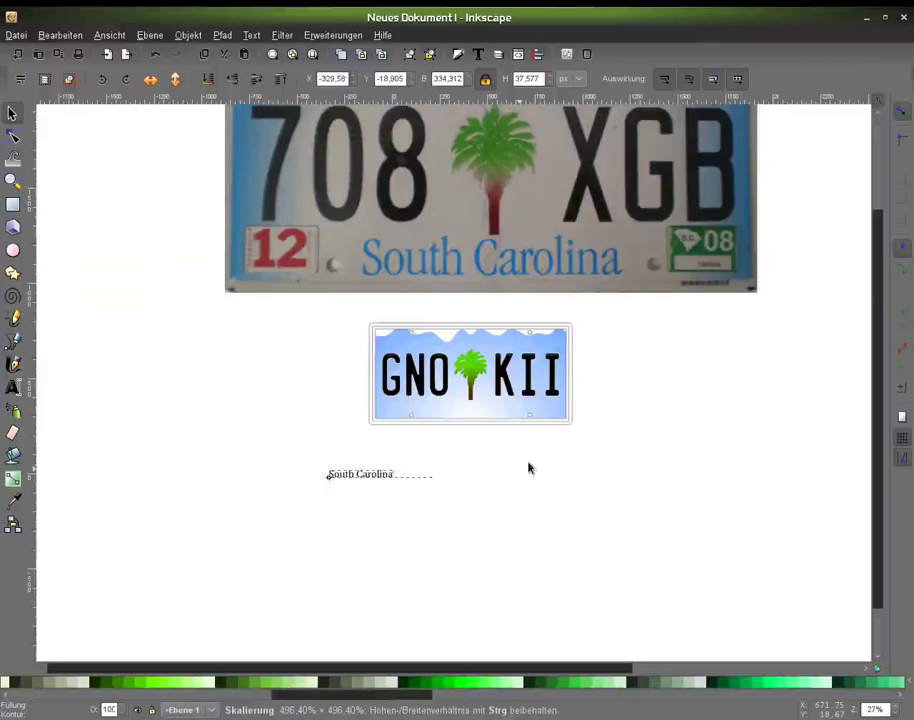
Step: Size the caption against the photo's slogan to about 1361 × 199 px, then move it below the plate
drag(395, 474, 512, 278)
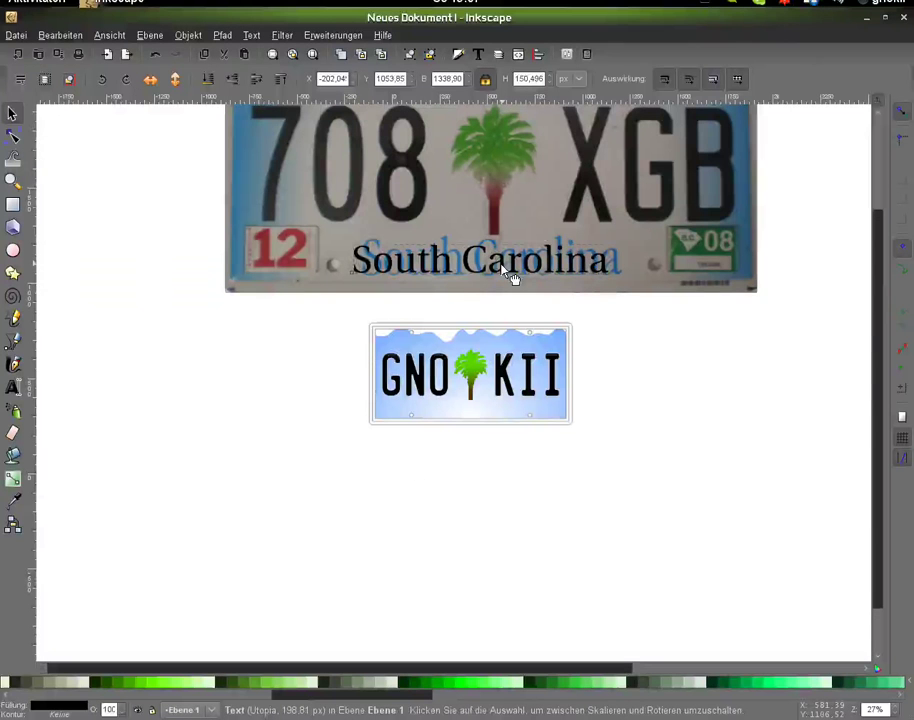
drag(512, 278, 523, 274)
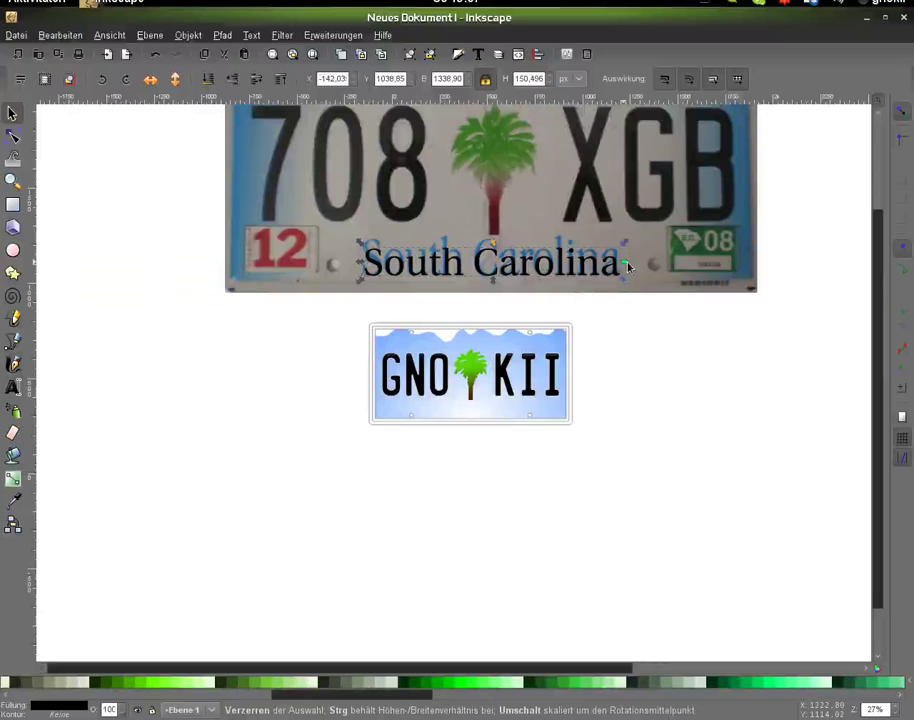
click(628, 266)
drag(493, 243, 493, 235)
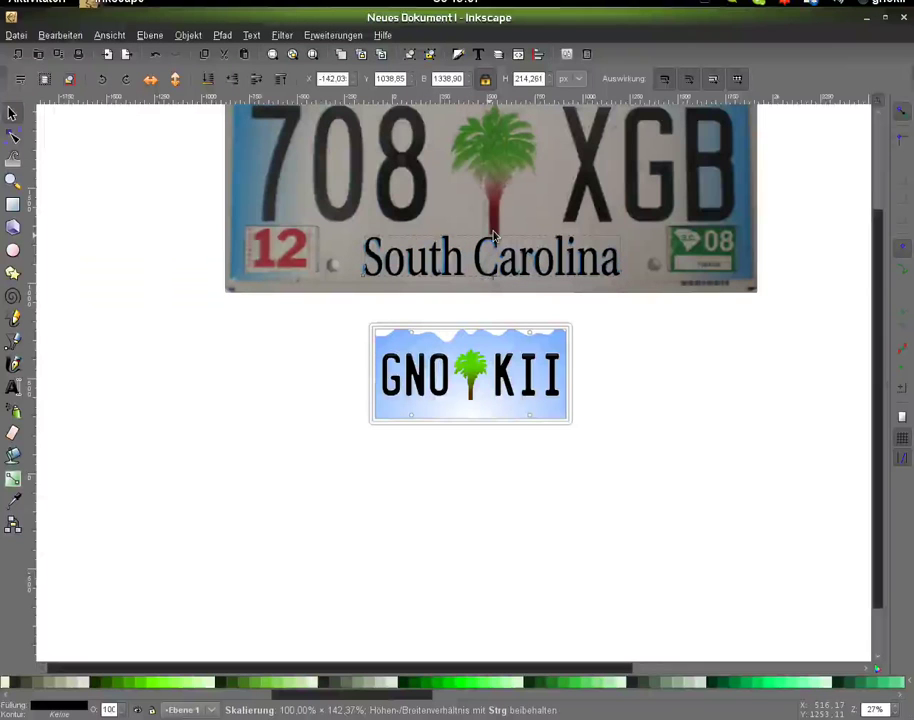
click(493, 236)
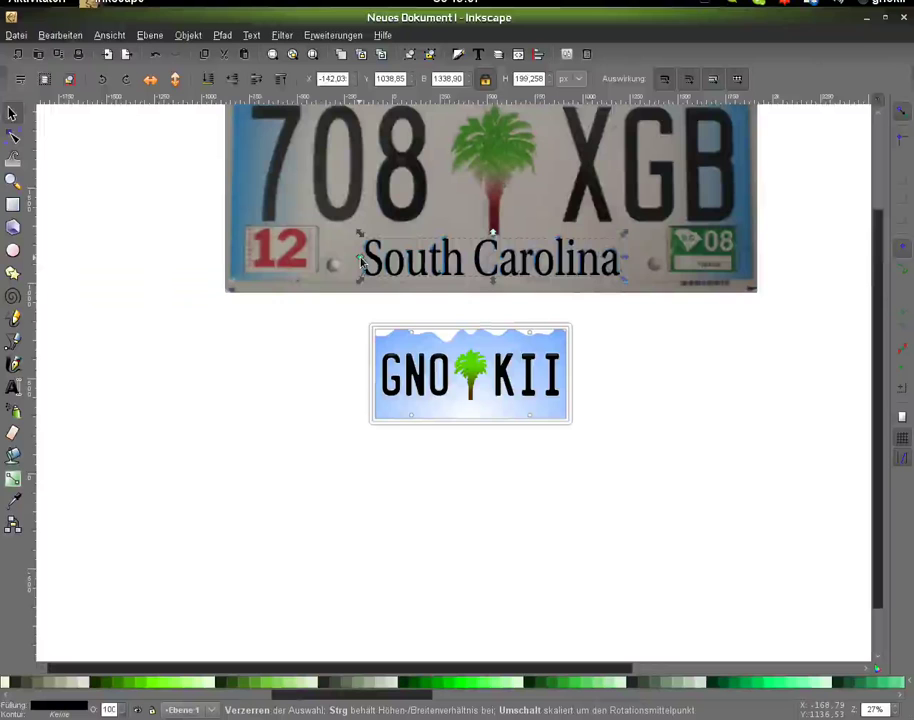
drag(362, 262, 358, 263)
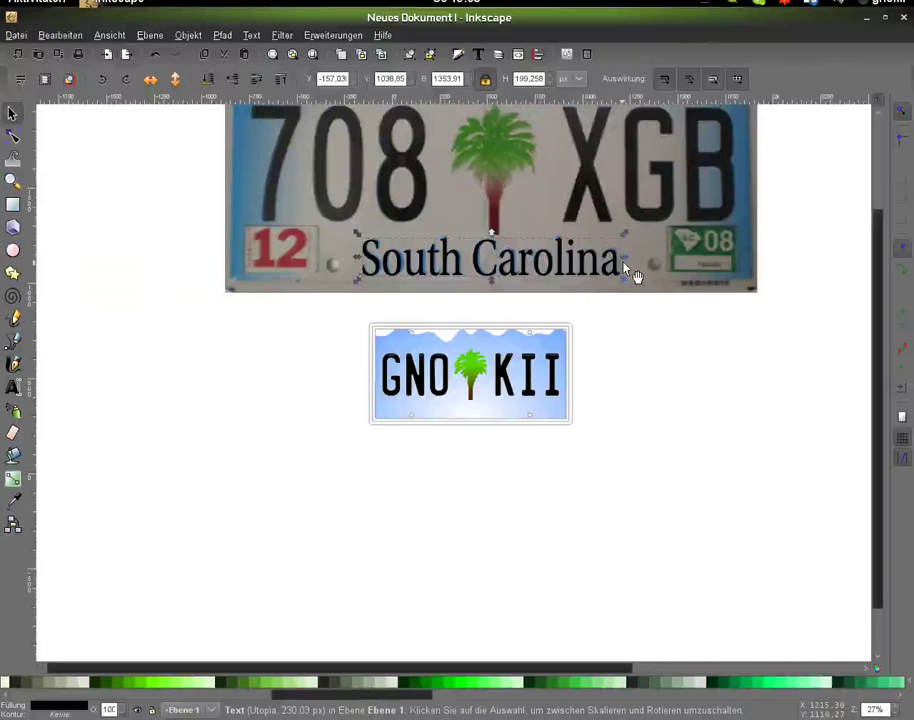
drag(633, 274, 631, 274)
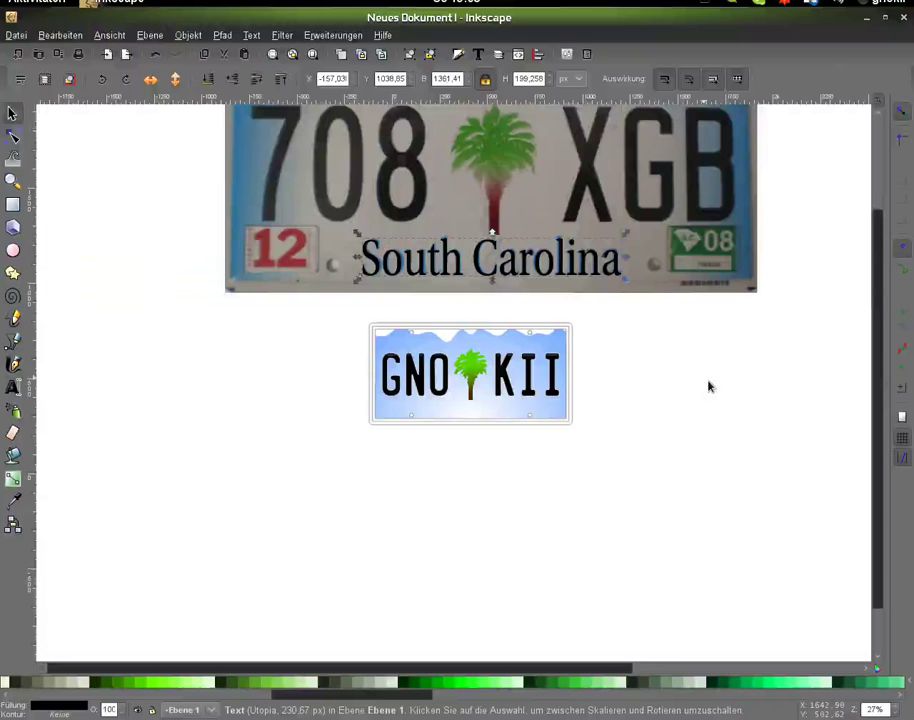
drag(490, 258, 462, 524)
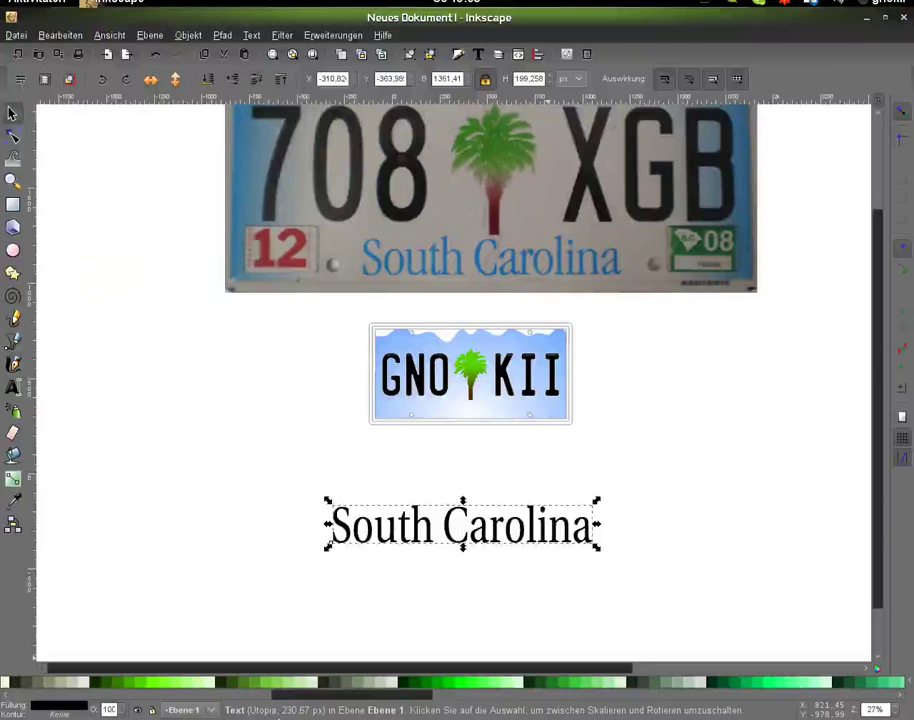
Step: Colour the caption blue #2A7FFF, place it along the plate's bottom, and add a spare copy
scroll(435, 690, down, 3)
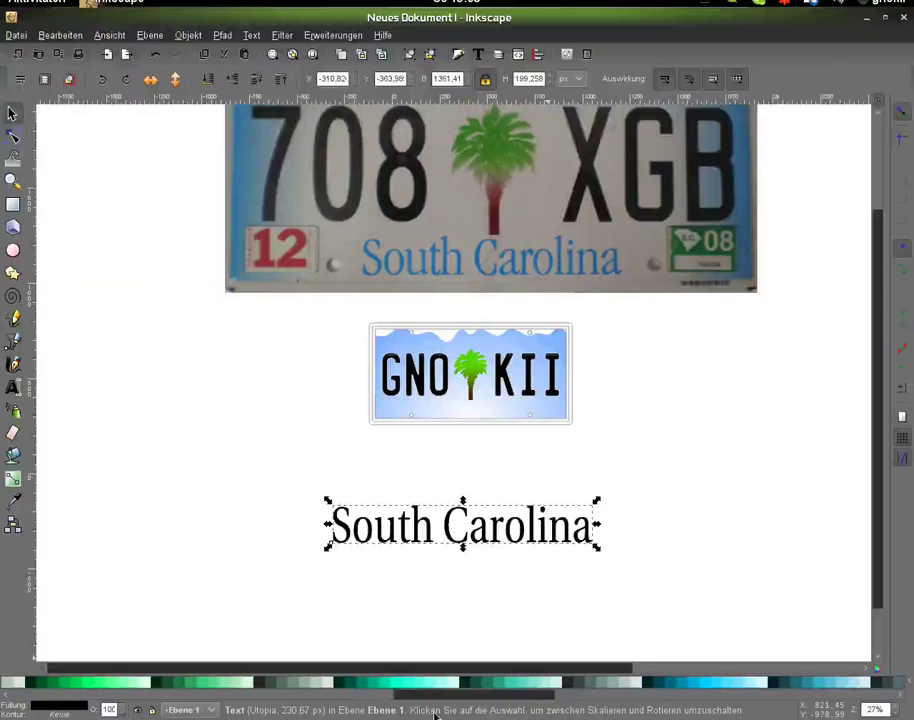
scroll(435, 690, down, 2)
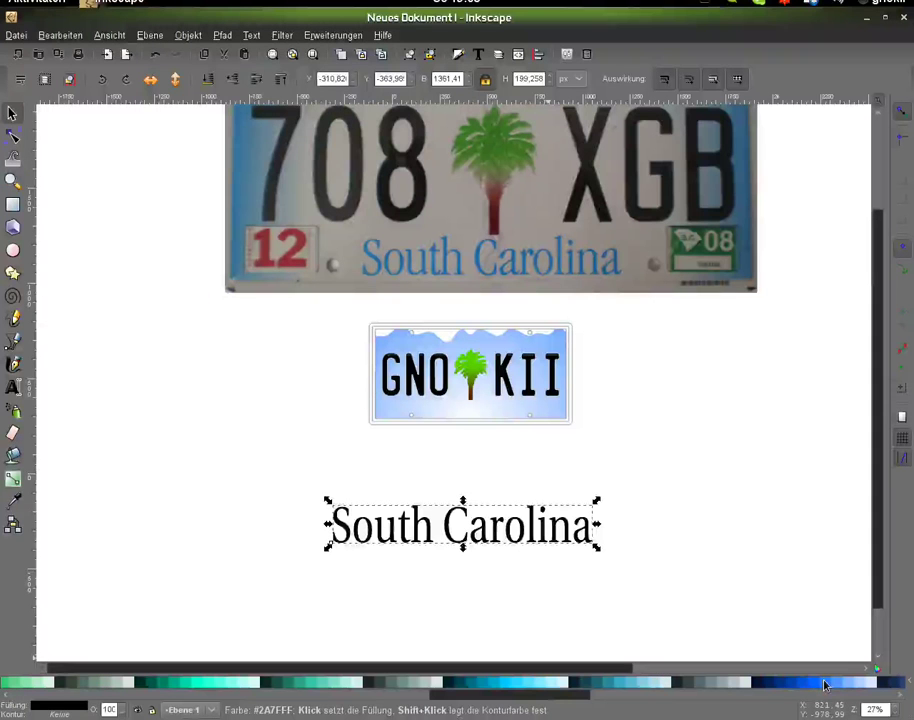
click(826, 685)
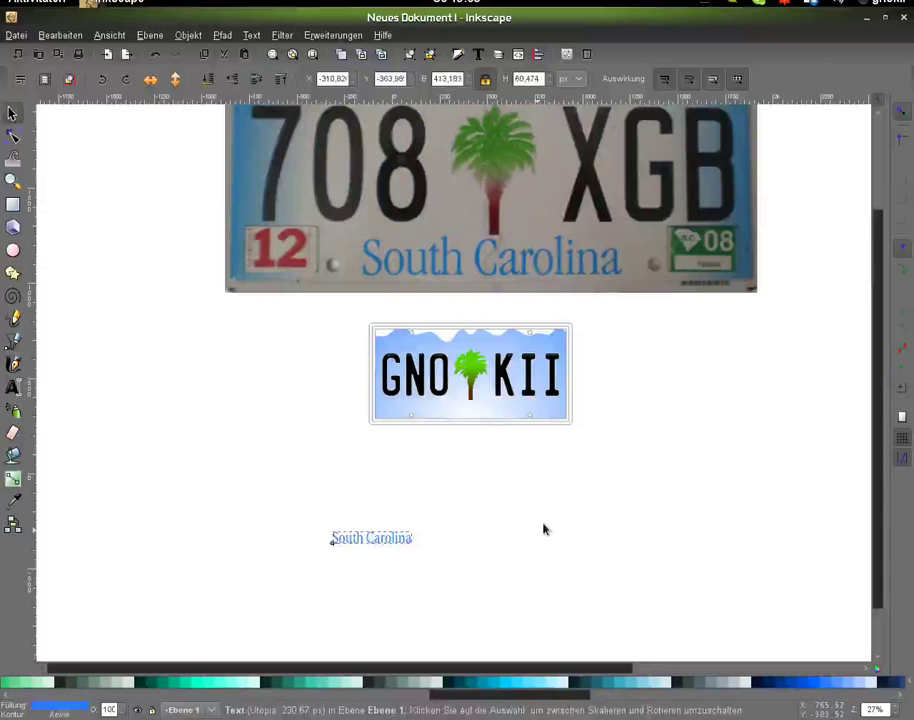
drag(373, 543, 476, 420)
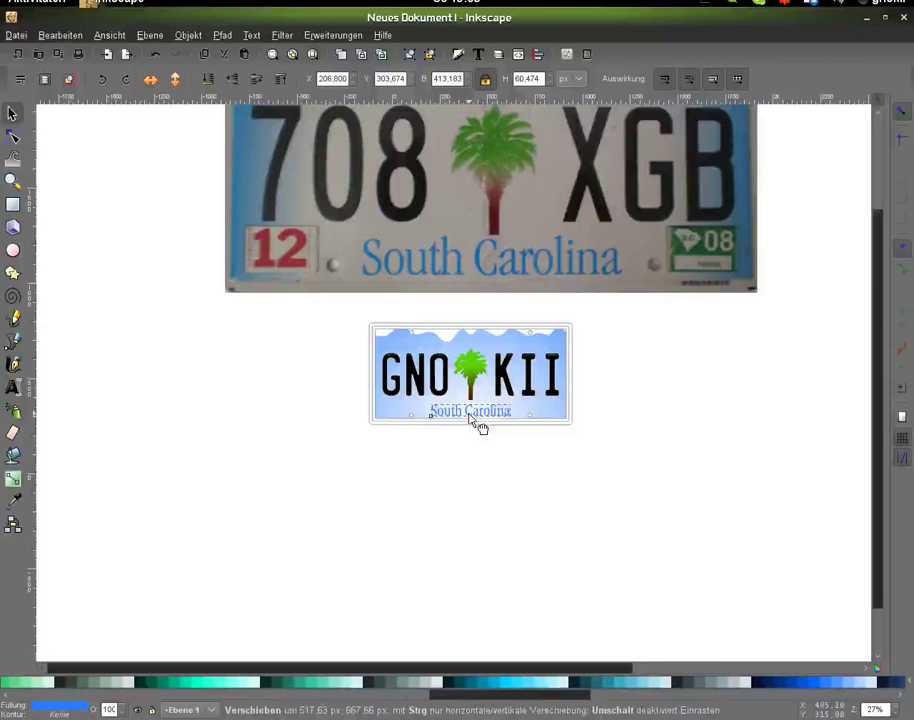
drag(479, 426, 473, 419)
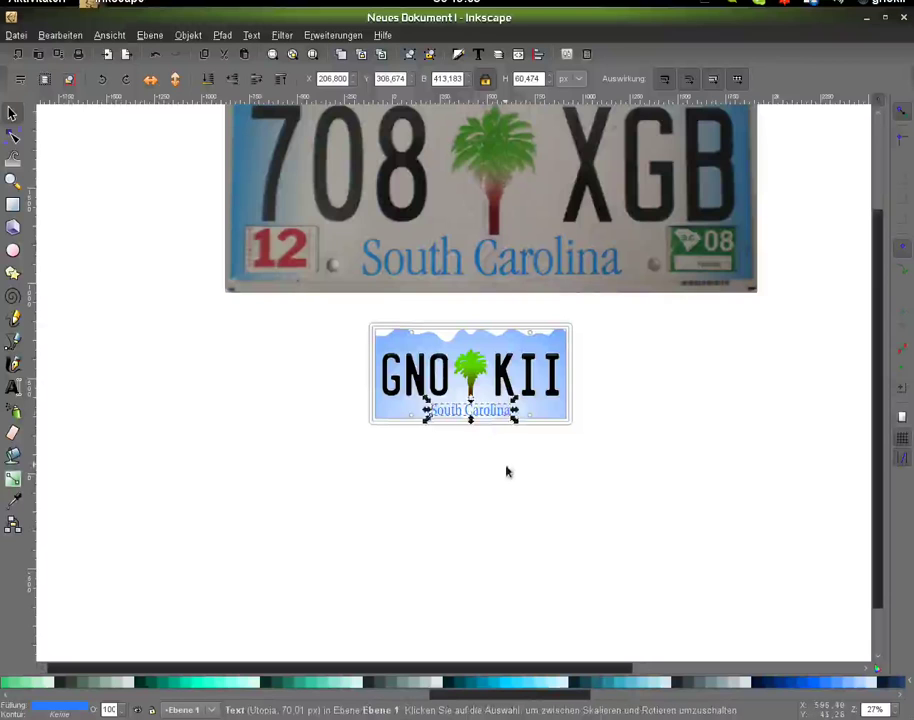
key(ctrl+v)
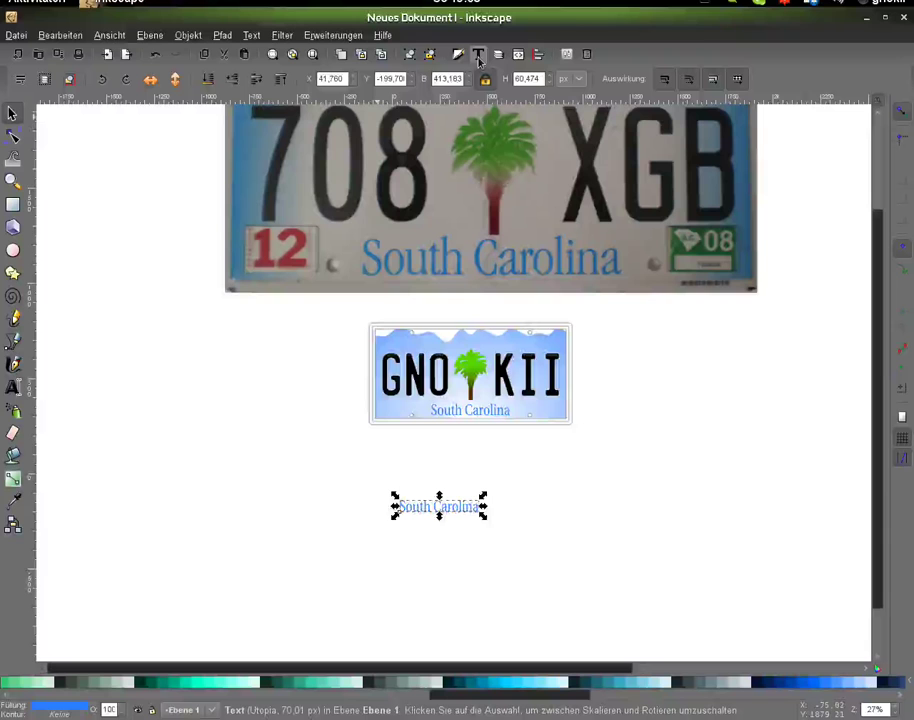
Step: Change the copy's text to 'Beautiful Faces. Beautiful Places', correcting the typos
click(478, 55)
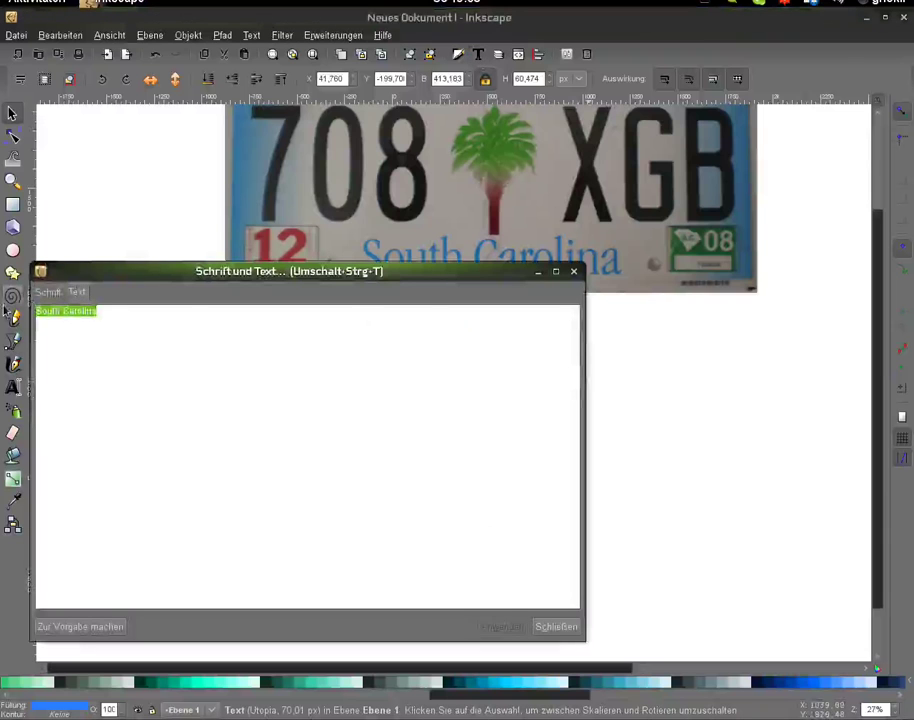
text(Beatufil )
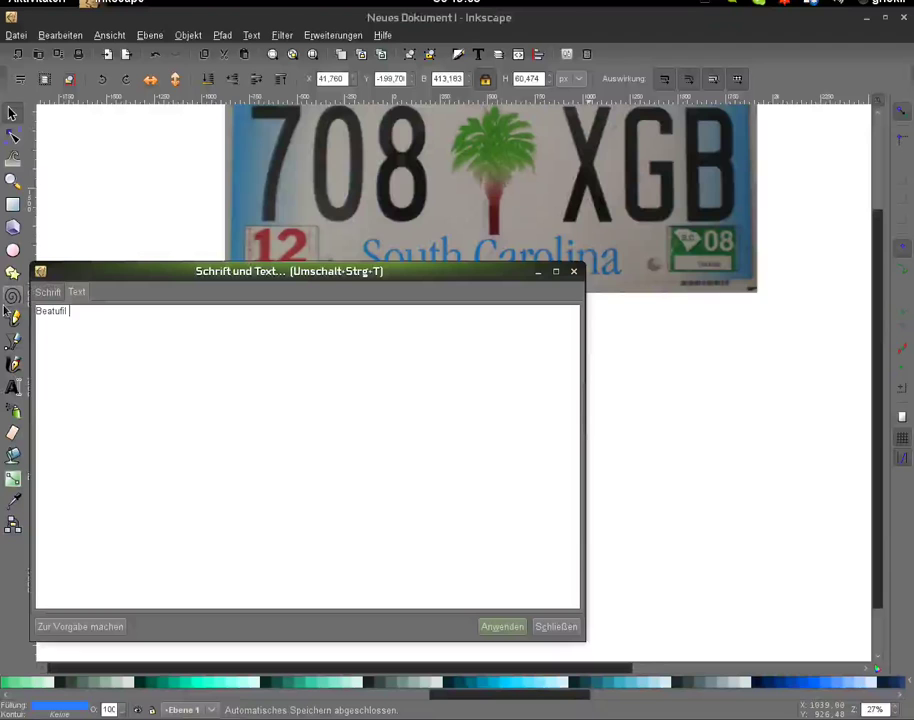
text(Faces. Bea)
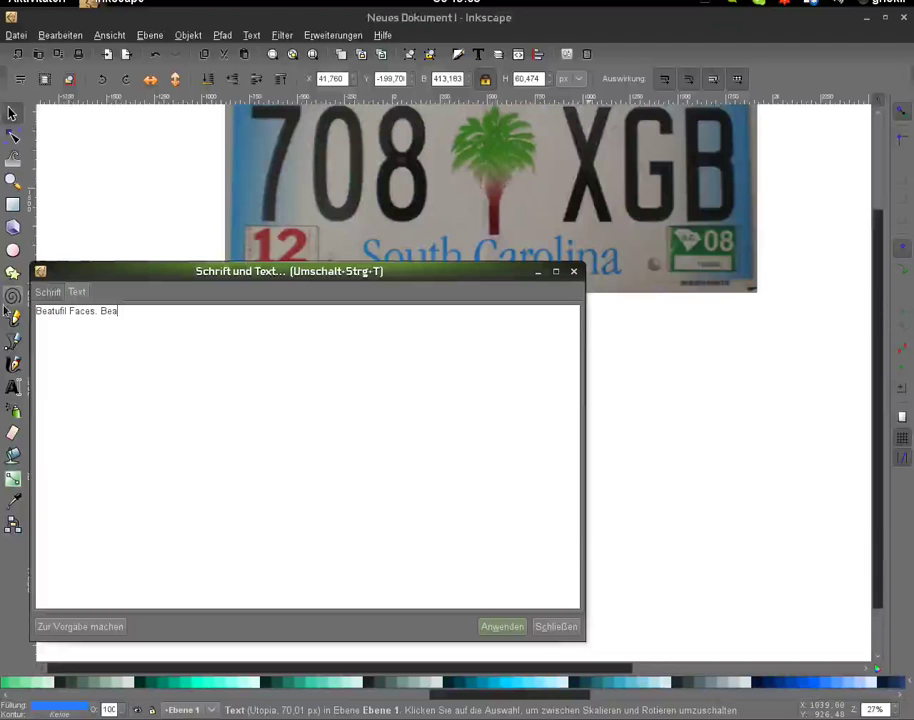
text(tufil)
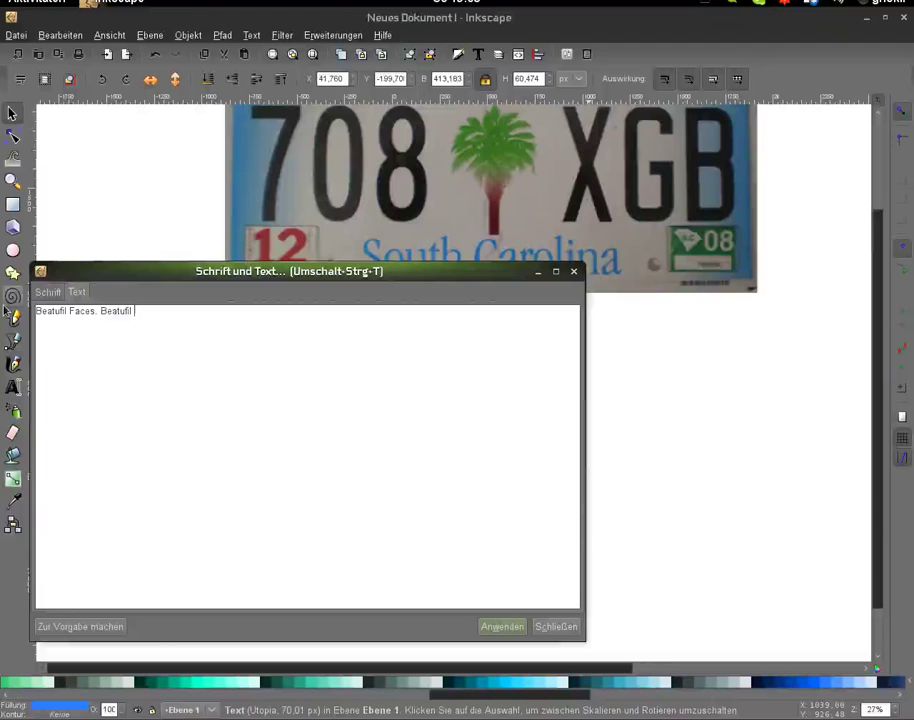
key(BackSpace)
key(Left)
key(Left)
key(Left)
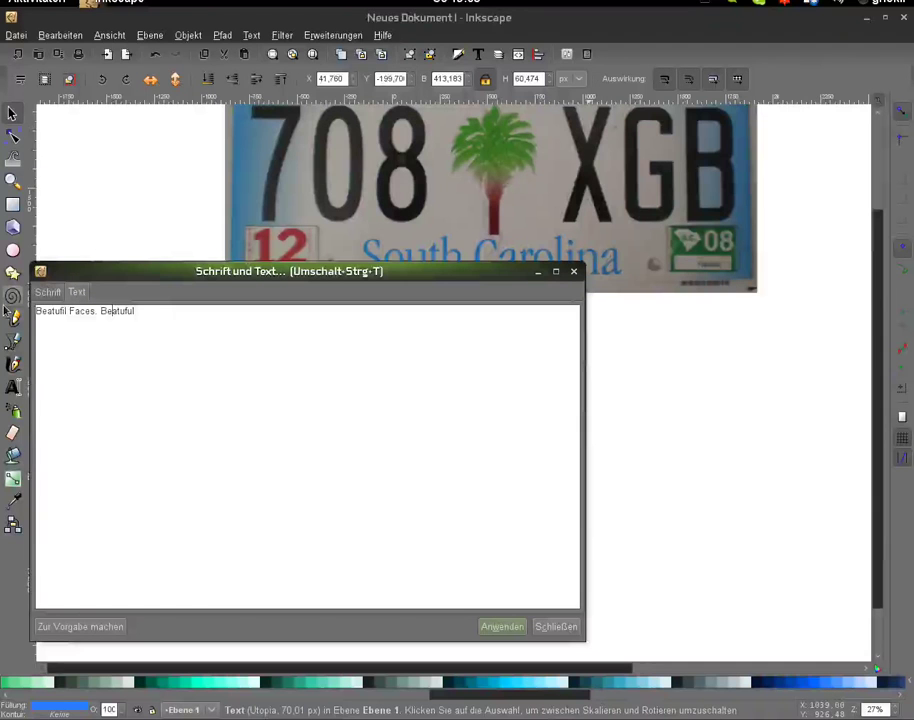
text(u)
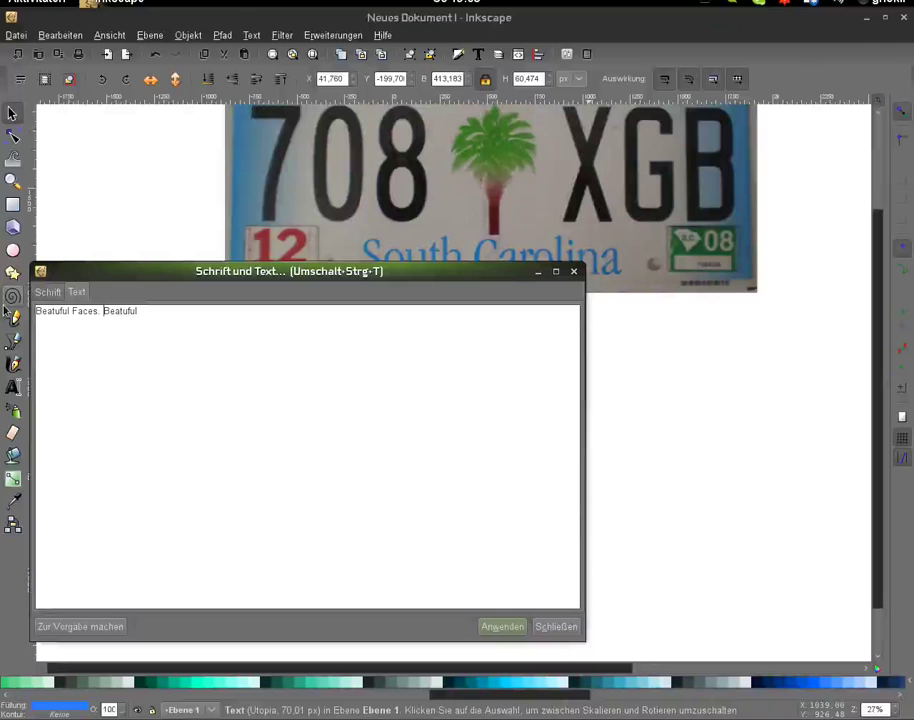
key(Right)
key(Right)
key(Right)
key(BackSpace)
key(Right)
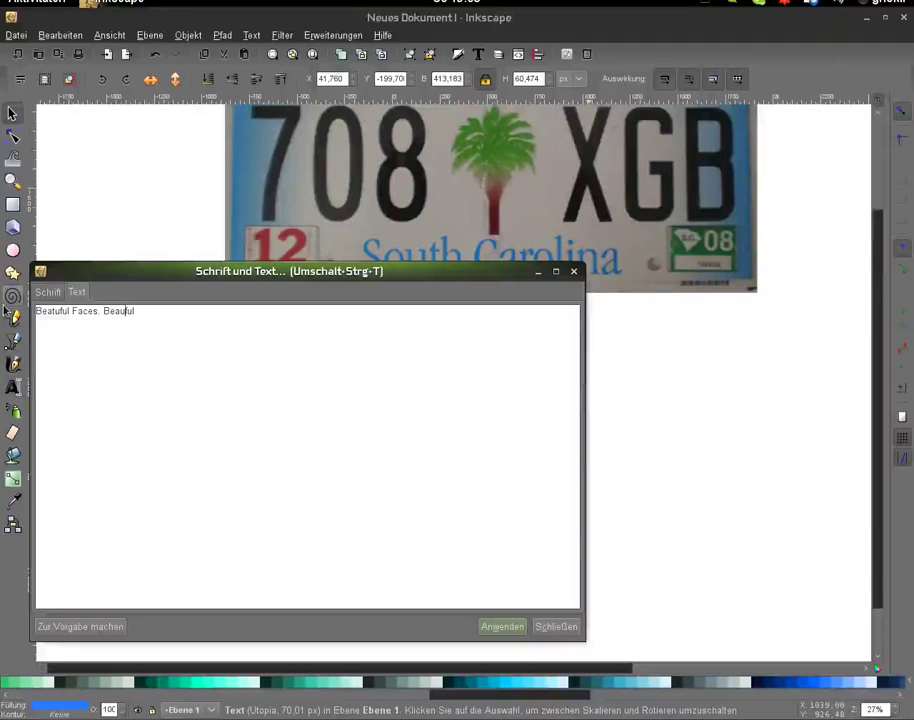
text(ti)
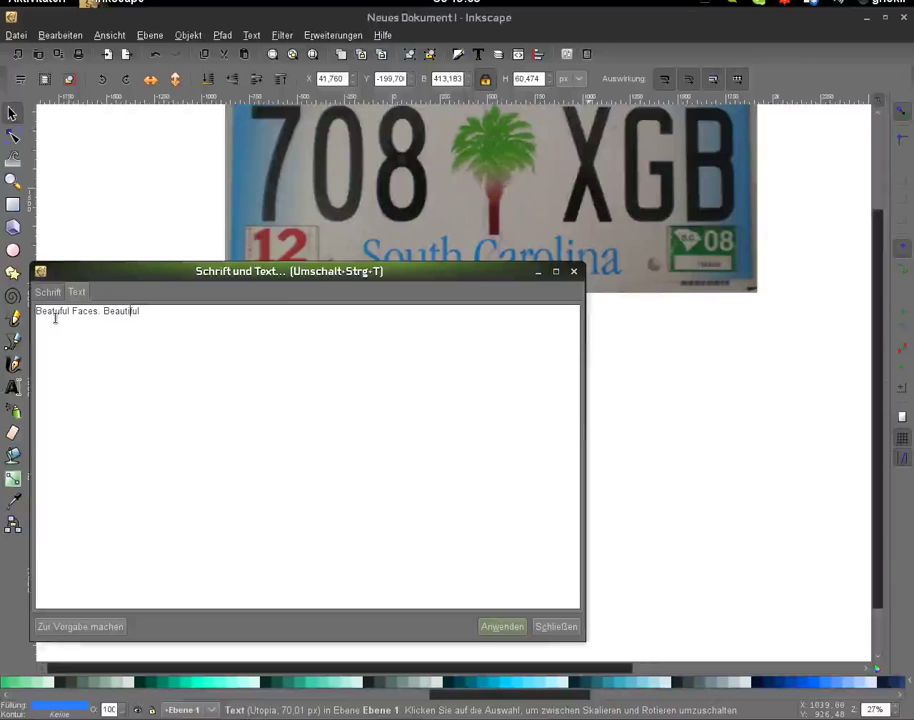
click(55, 316)
key(BackSpace)
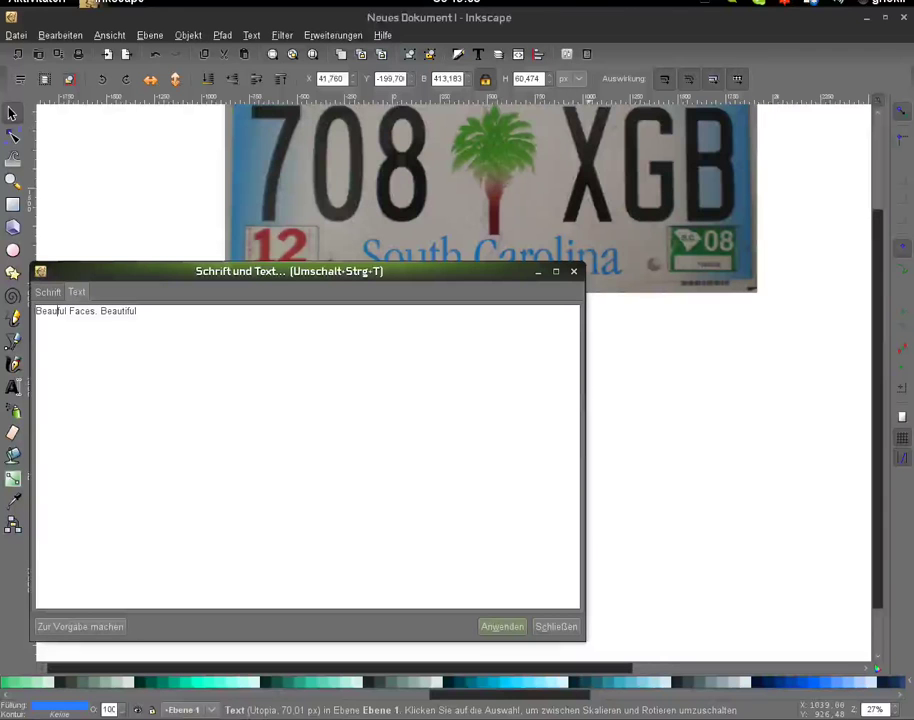
text(tiful)
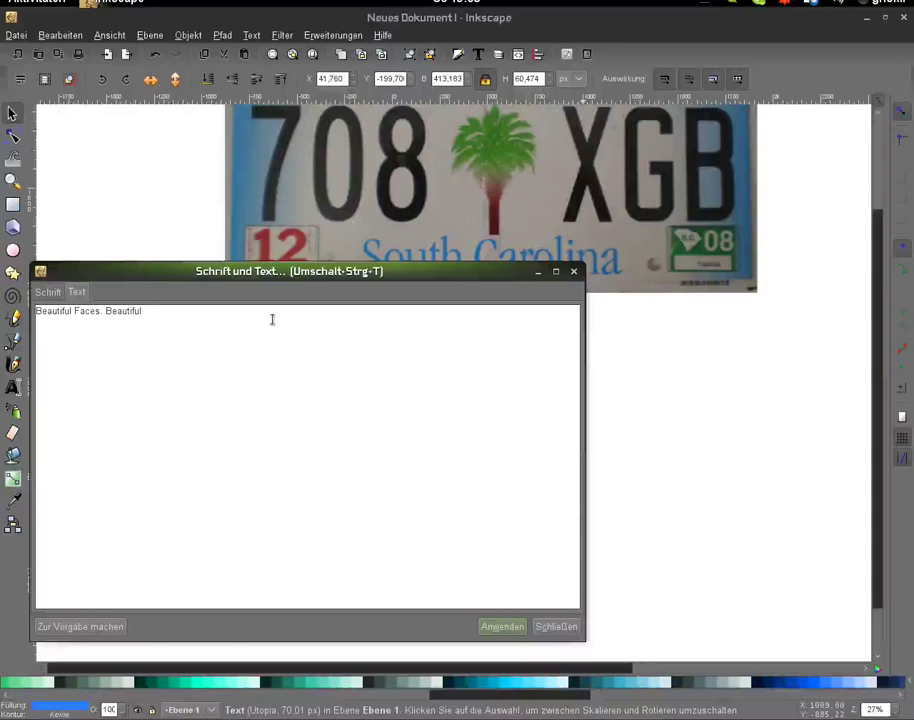
text( Places)
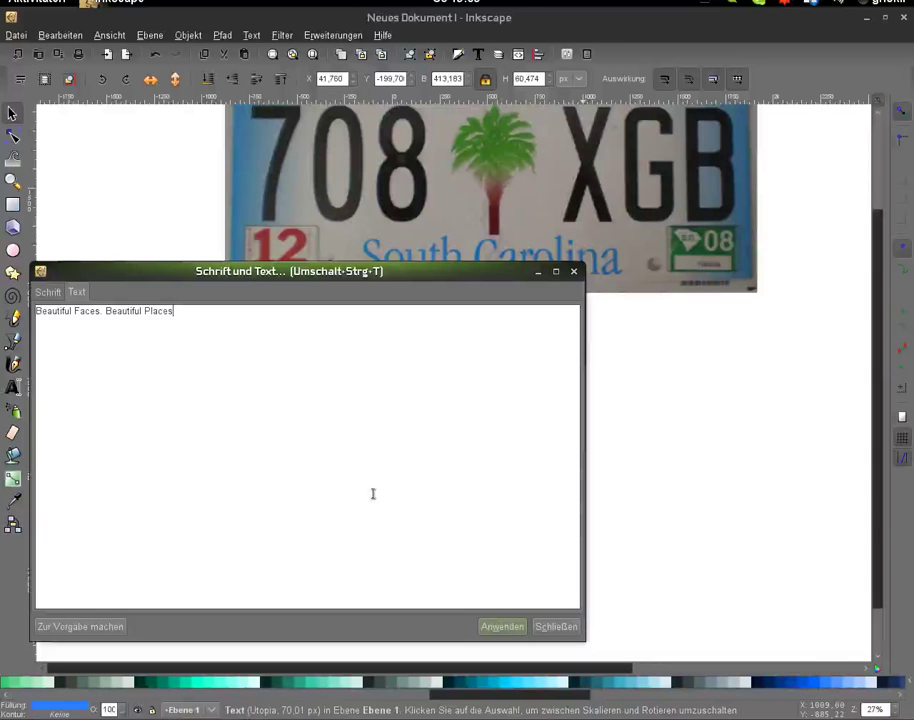
Step: Set the slogan to Utopia Italic and apply it to the canvas text
key(ctrl+Page_Up)
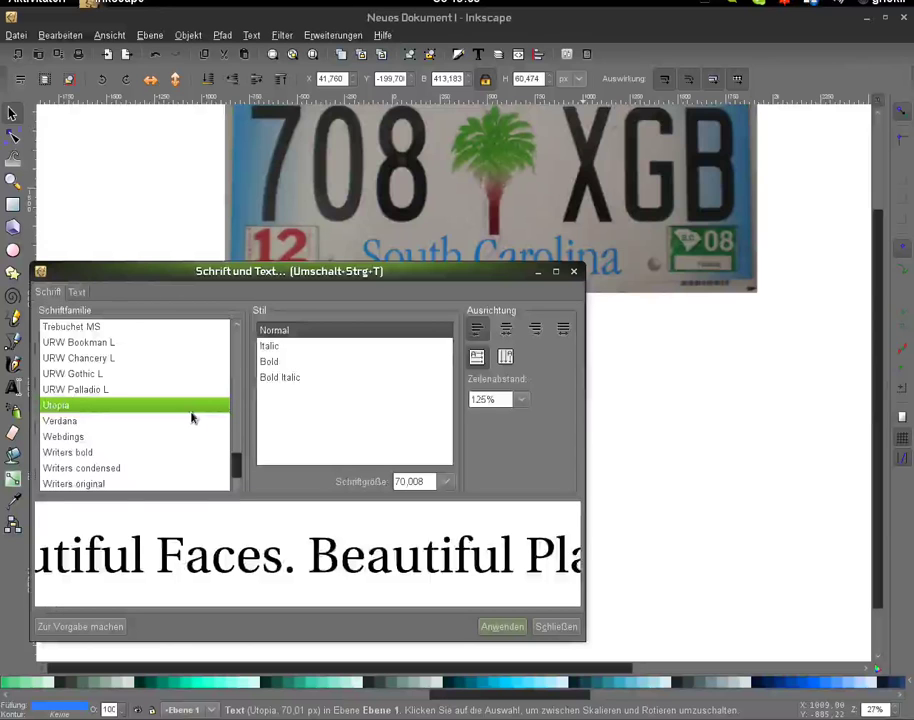
click(269, 346)
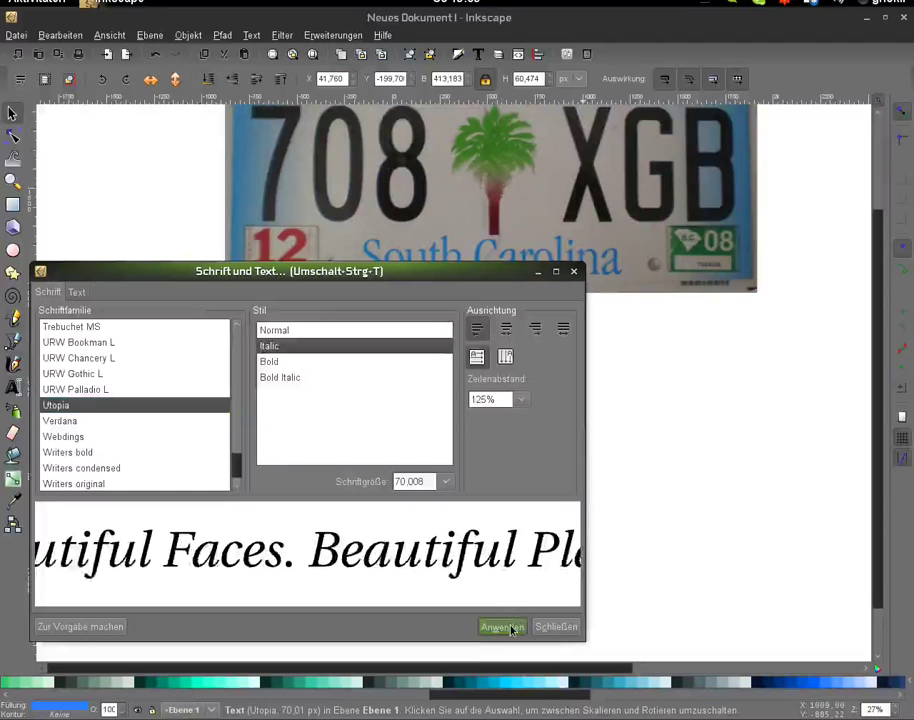
click(511, 627)
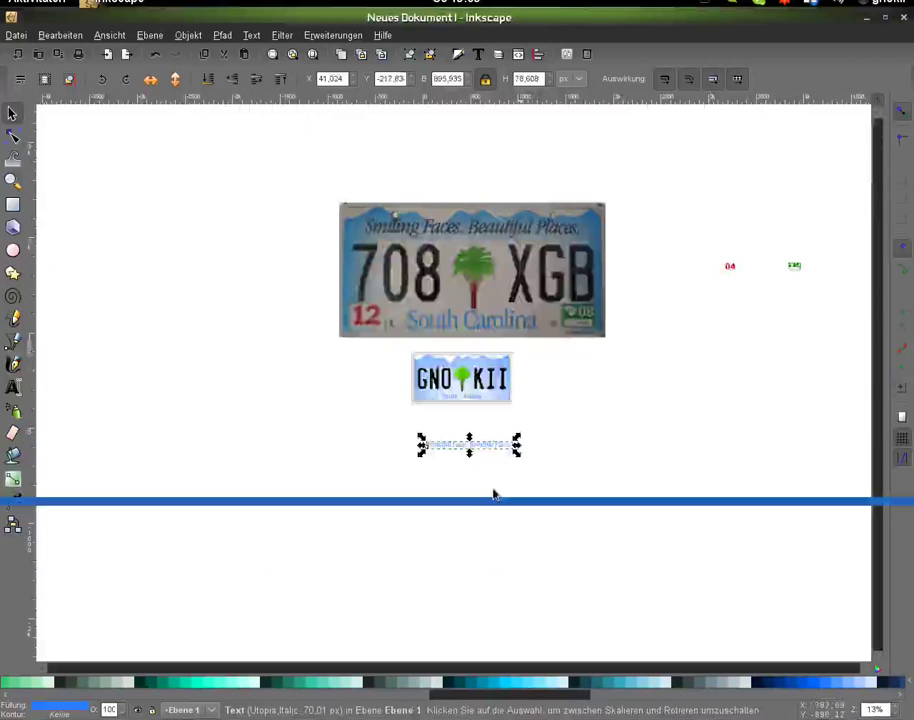
Step: Lay the italic slogan over the reference slogan, enlarged to about 1850 × 162 px
drag(478, 232, 477, 224)
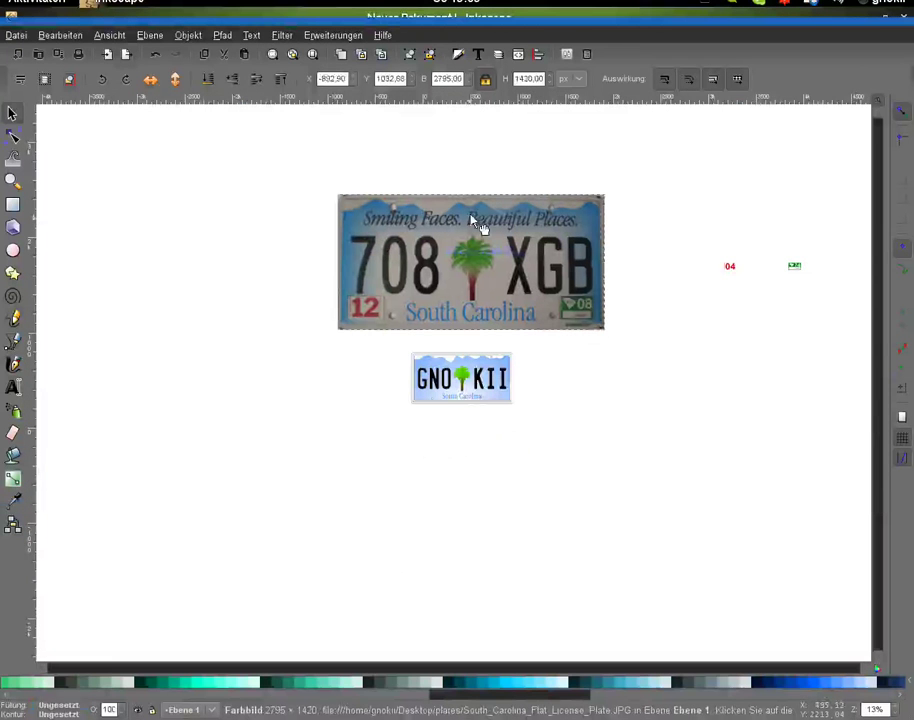
key(Tab)
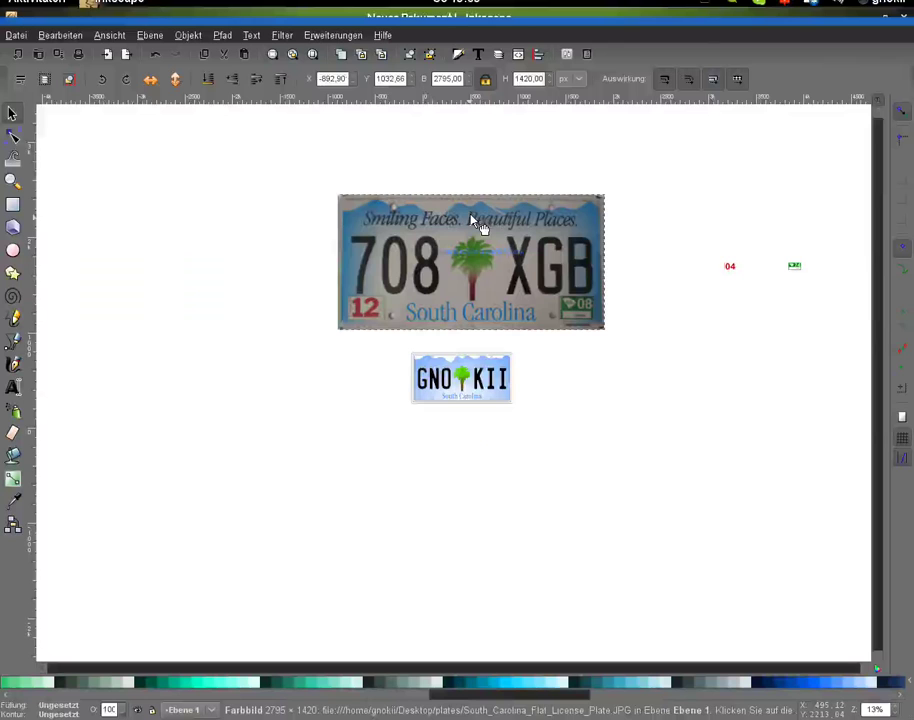
key(Tab)
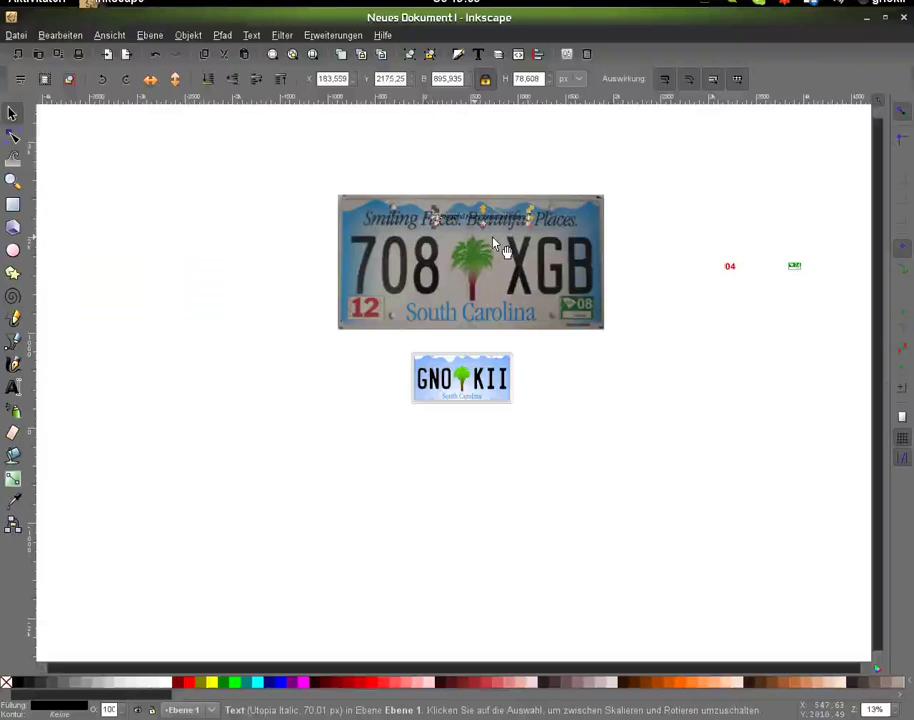
drag(505, 249, 440, 236)
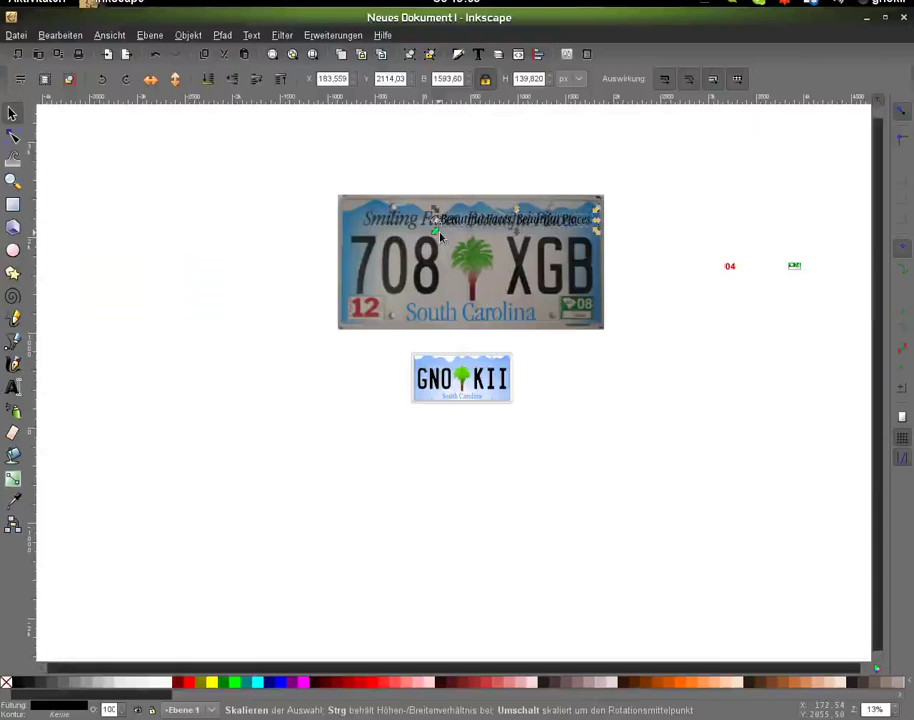
drag(440, 236, 405, 230)
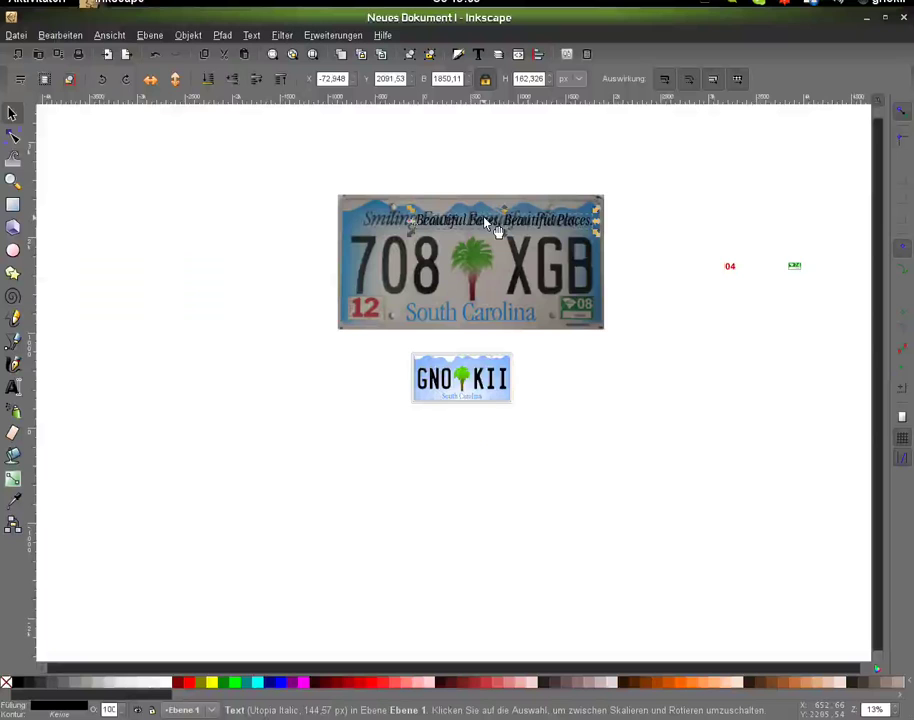
key(ctrl+shift+t)
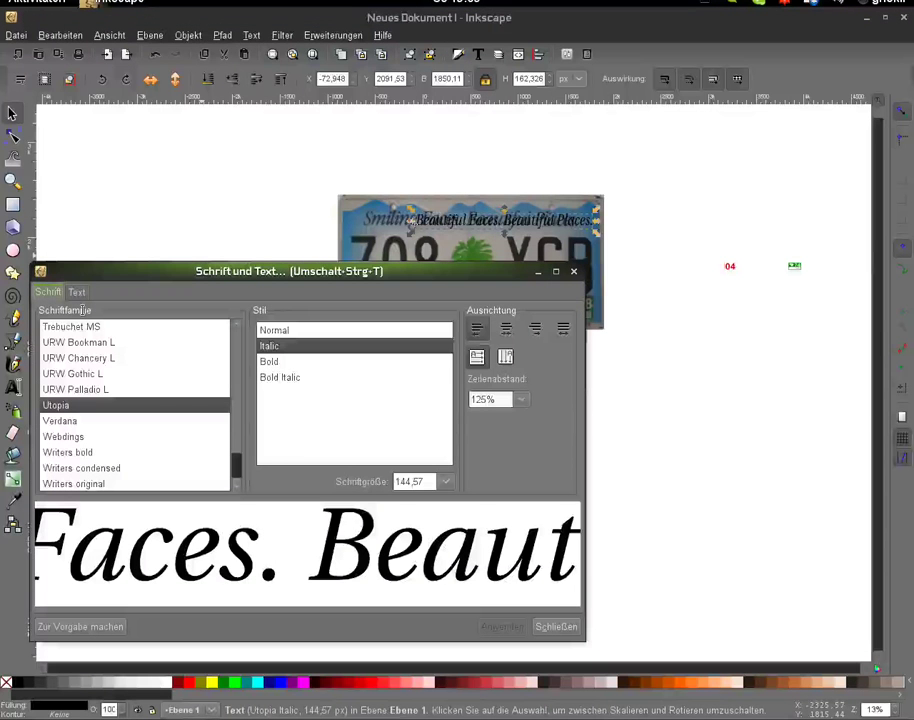
Step: Replace the first 'Beautiful' with 'Smiling' and apply the new wording
click(76, 292)
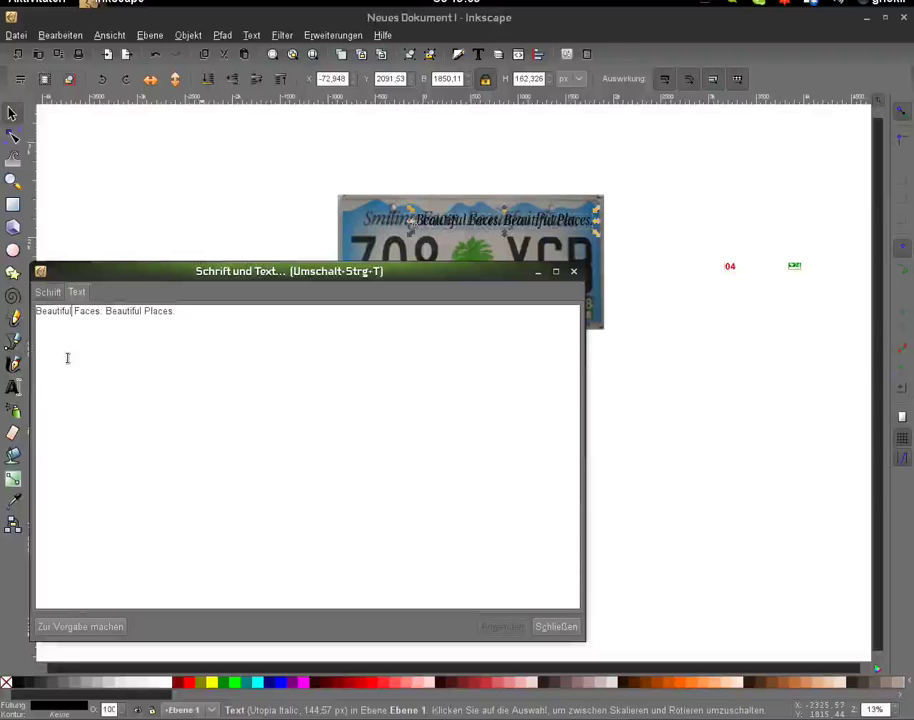
key(BackSpace)
key(BackSpace)
key(BackSpace)
text(Smiling)
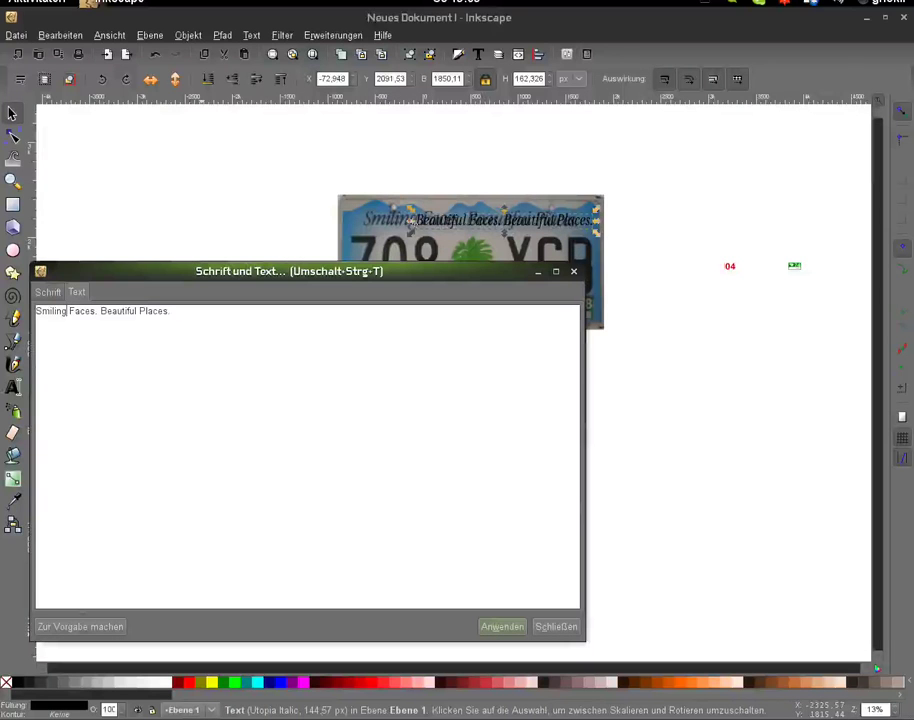
key(ctrl+Return)
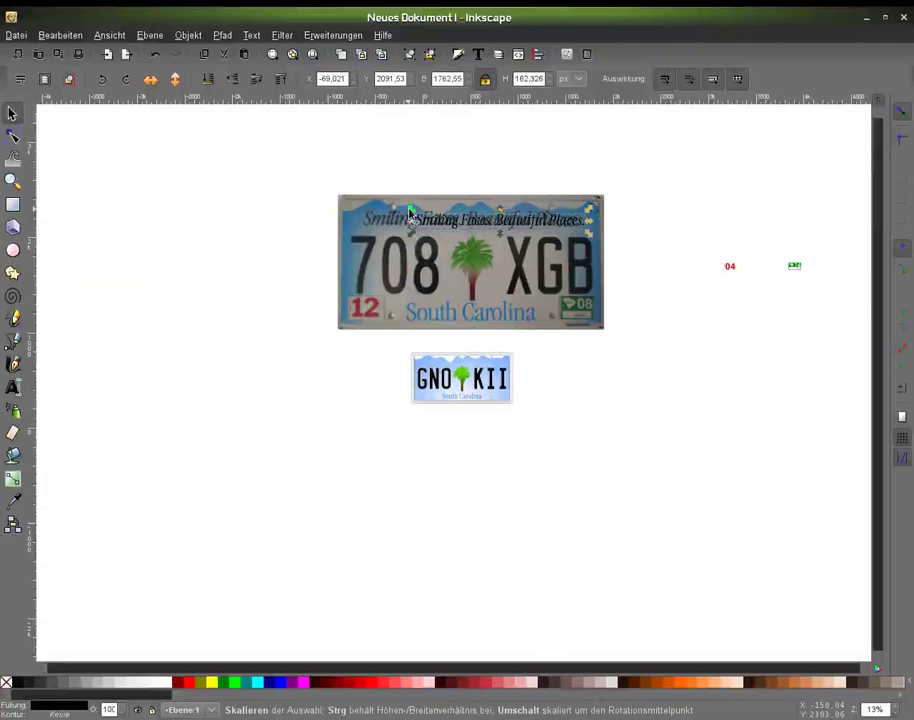
Step: Line the slogan up over the photo's slogan and stretch it wider to match
key(plus)
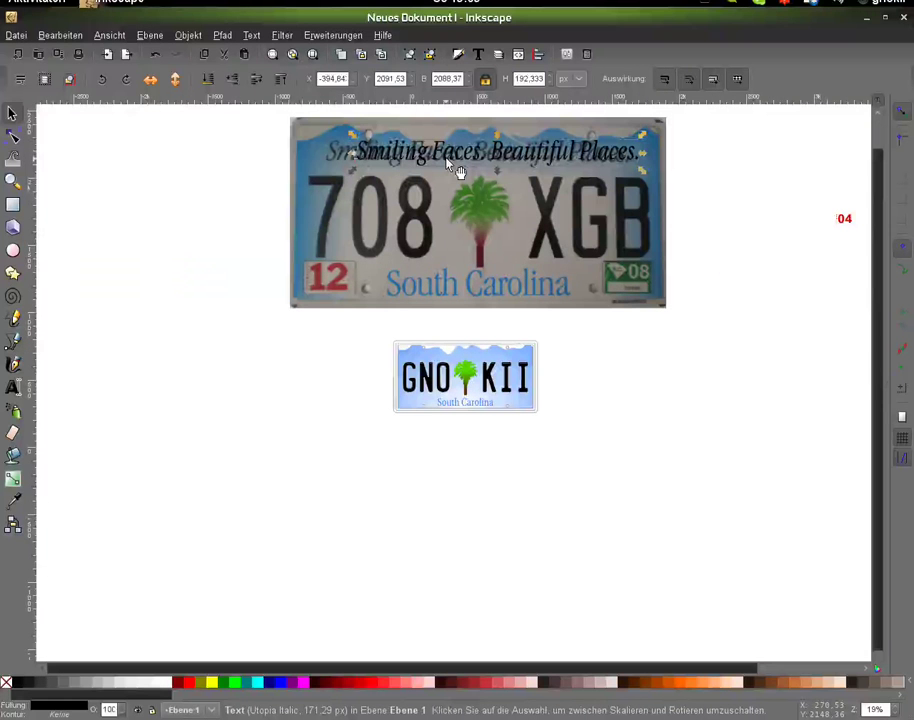
drag(458, 172, 428, 170)
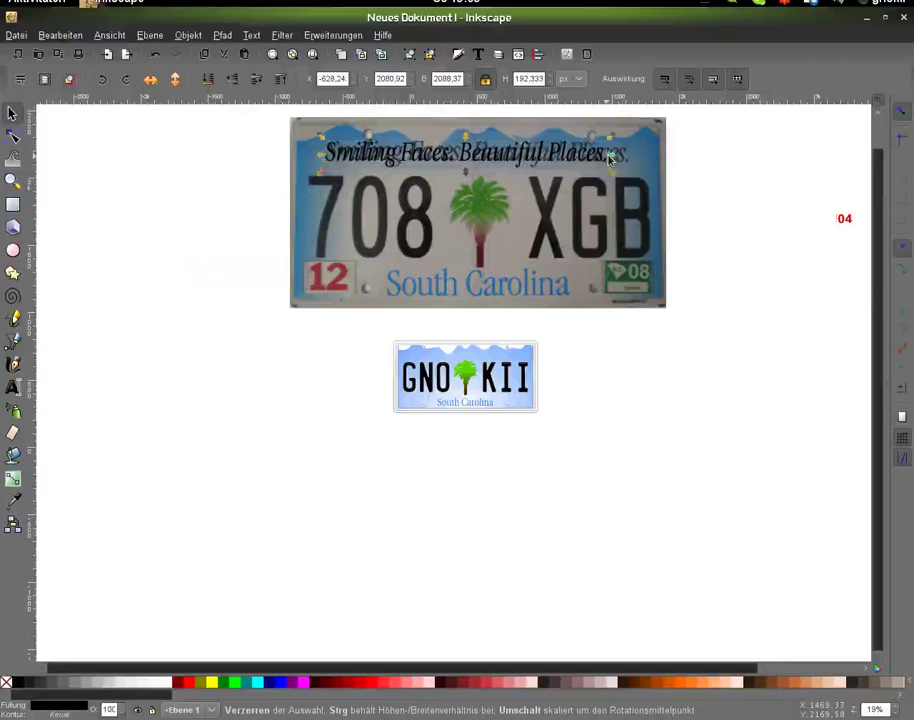
drag(609, 158, 632, 157)
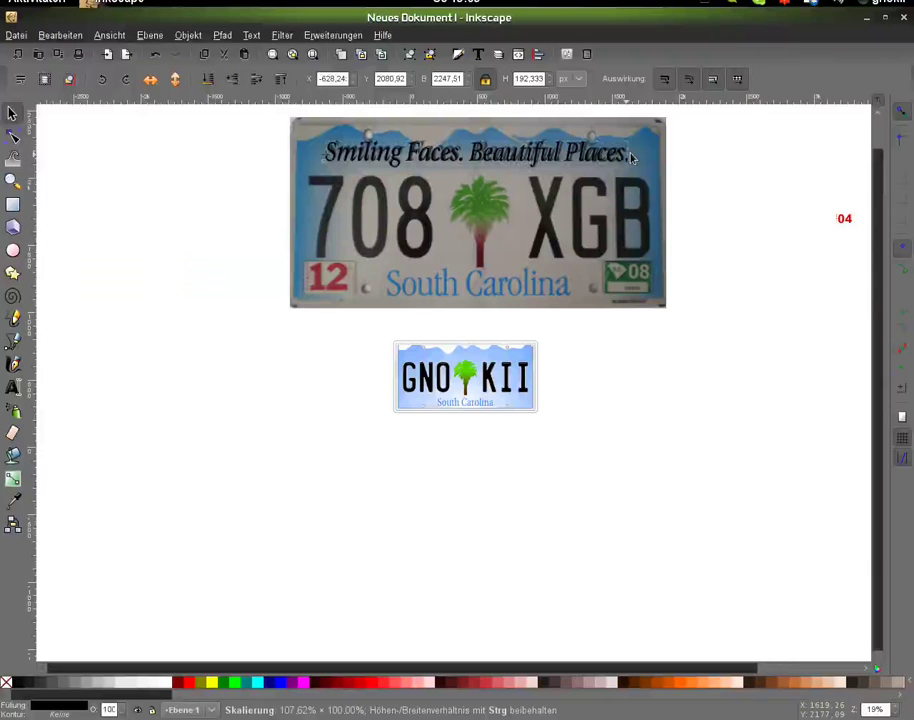
Step: Move the slogan below the photo and shrink it to about 39% (884 × 76 px)
drag(632, 157, 470, 323)
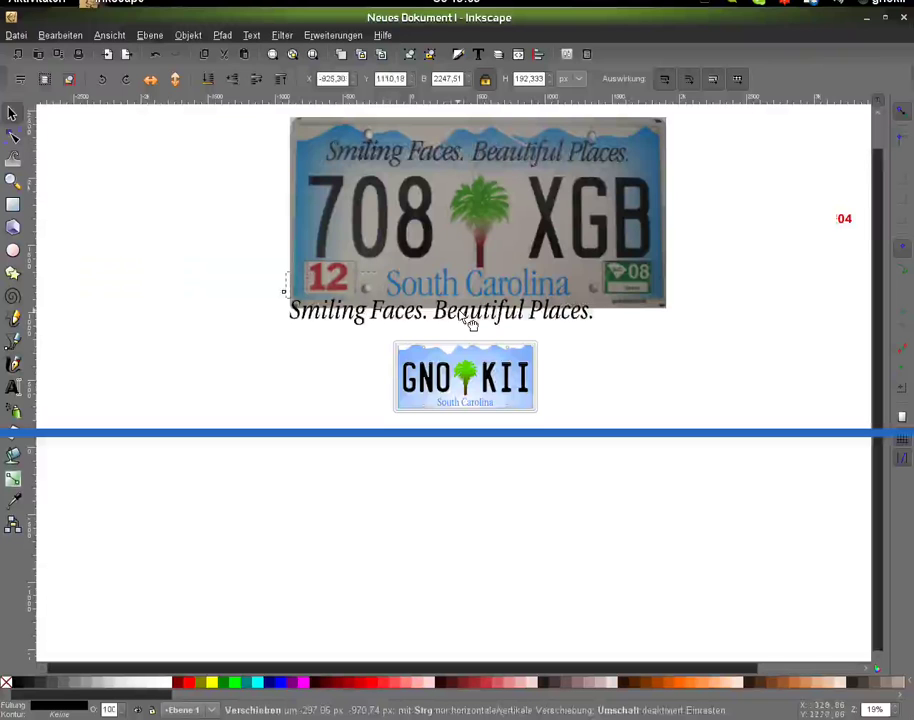
drag(470, 323, 477, 329)
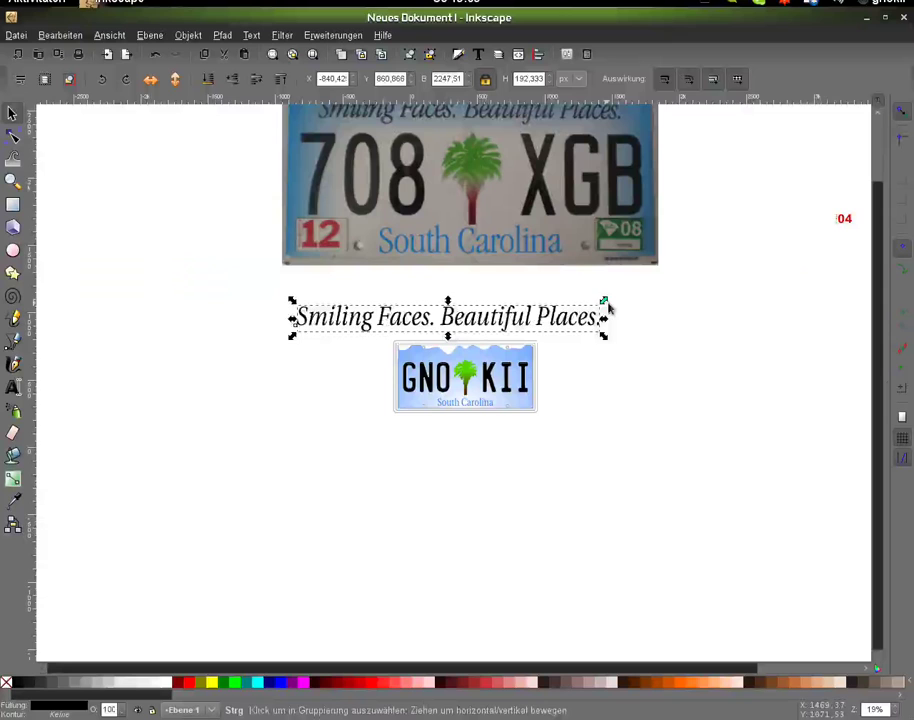
drag(608, 305, 548, 322)
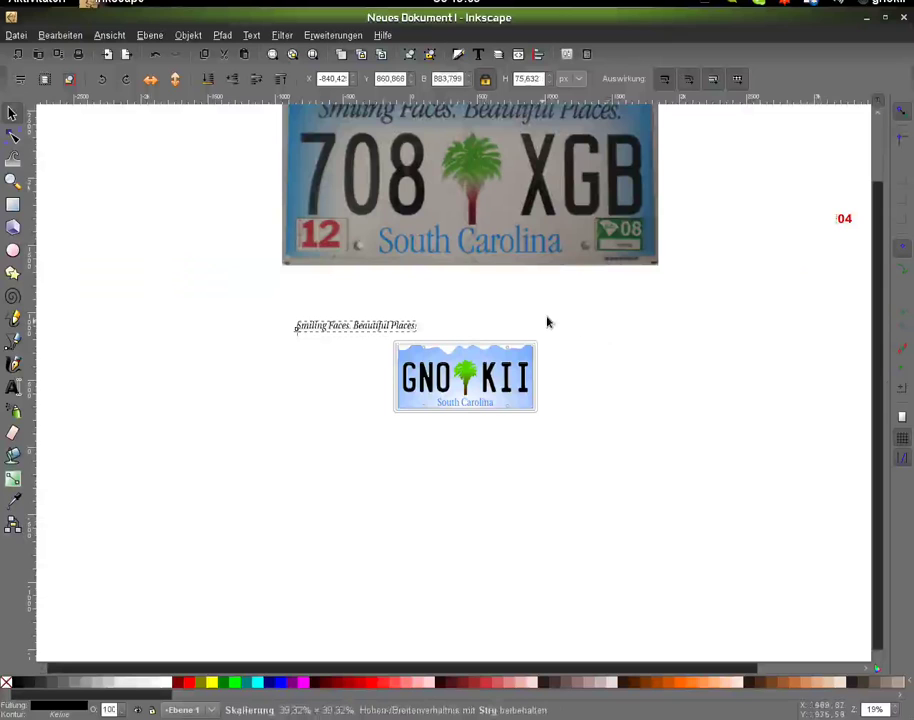
key(Tab)
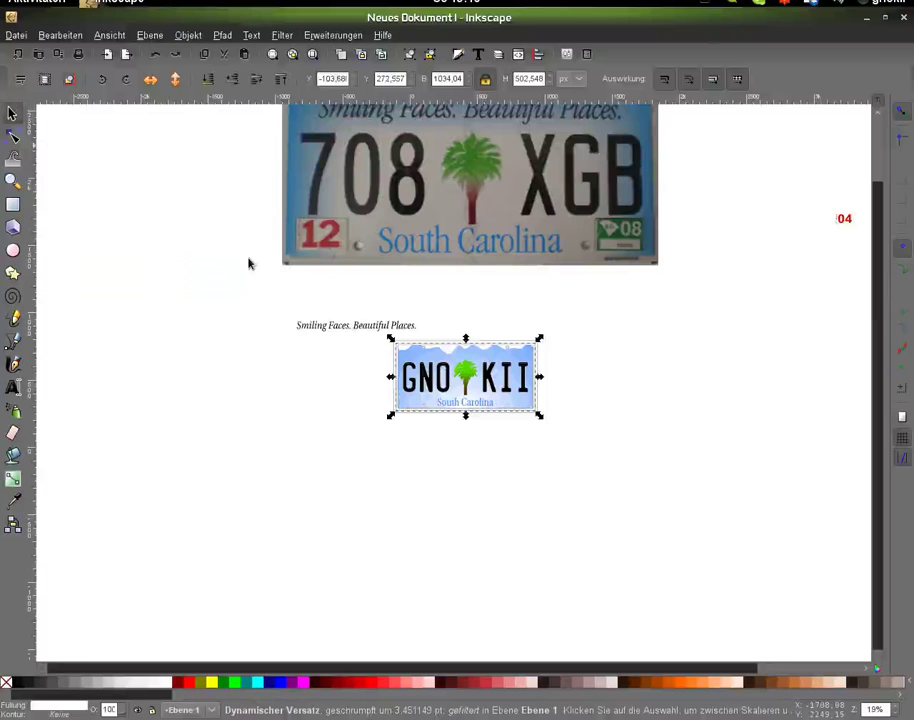
Step: Shrink the slogan to about 650 × 56 px and centre it along the GNO KII plate's top band
key(shift+Tab)
drag(421, 320, 418, 321)
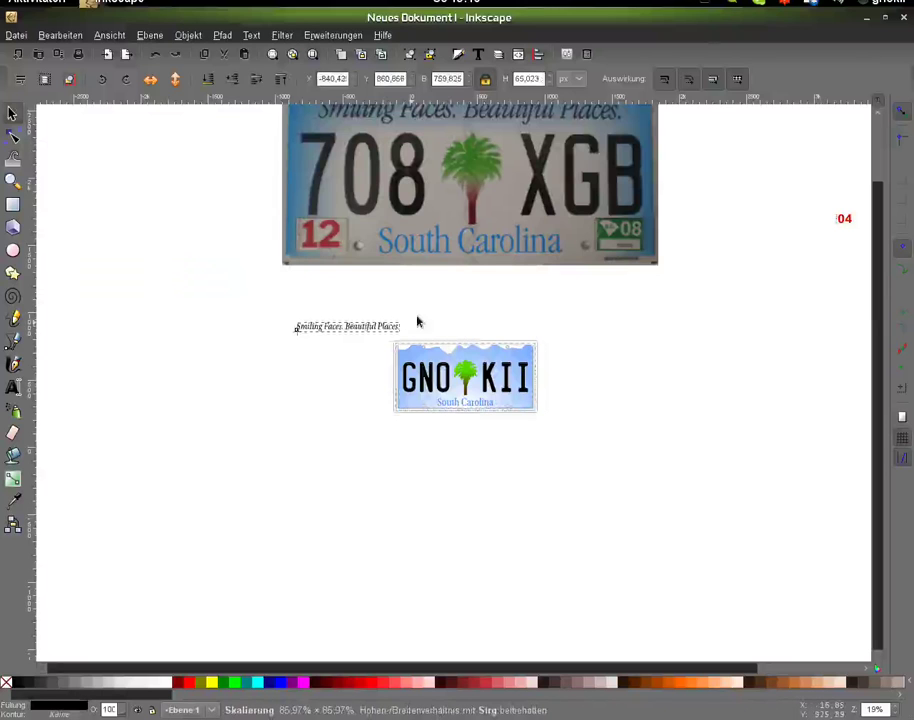
drag(418, 321, 472, 352)
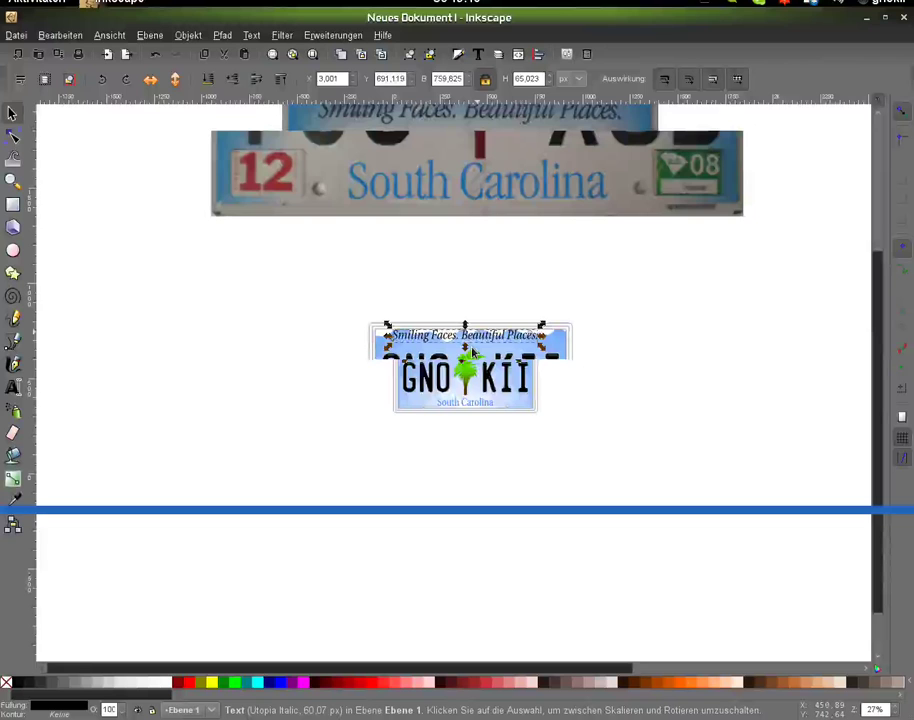
key(plus)
key(plus)
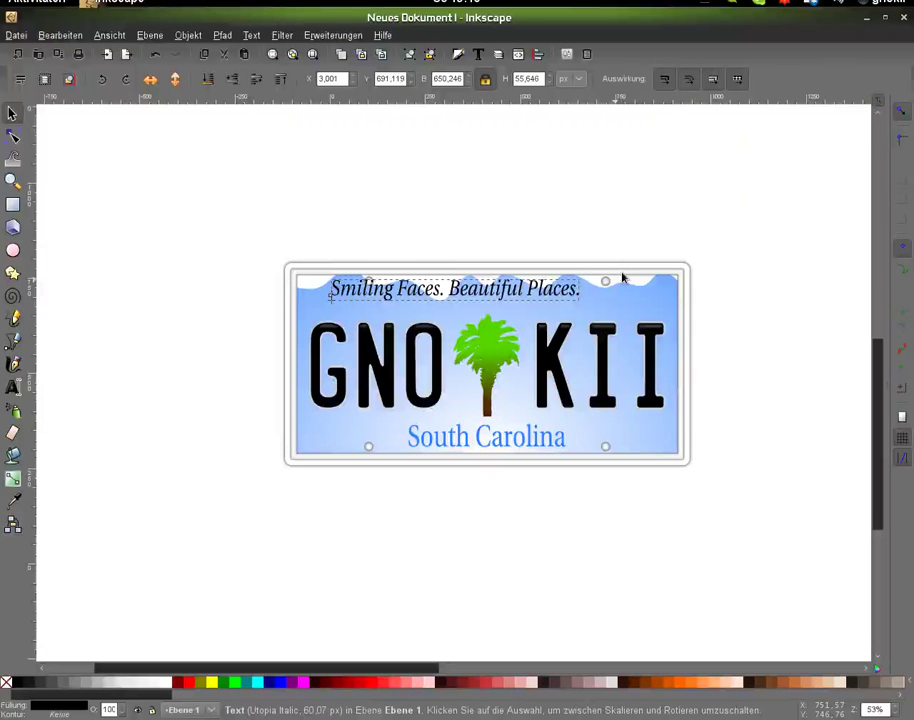
click(407, 294)
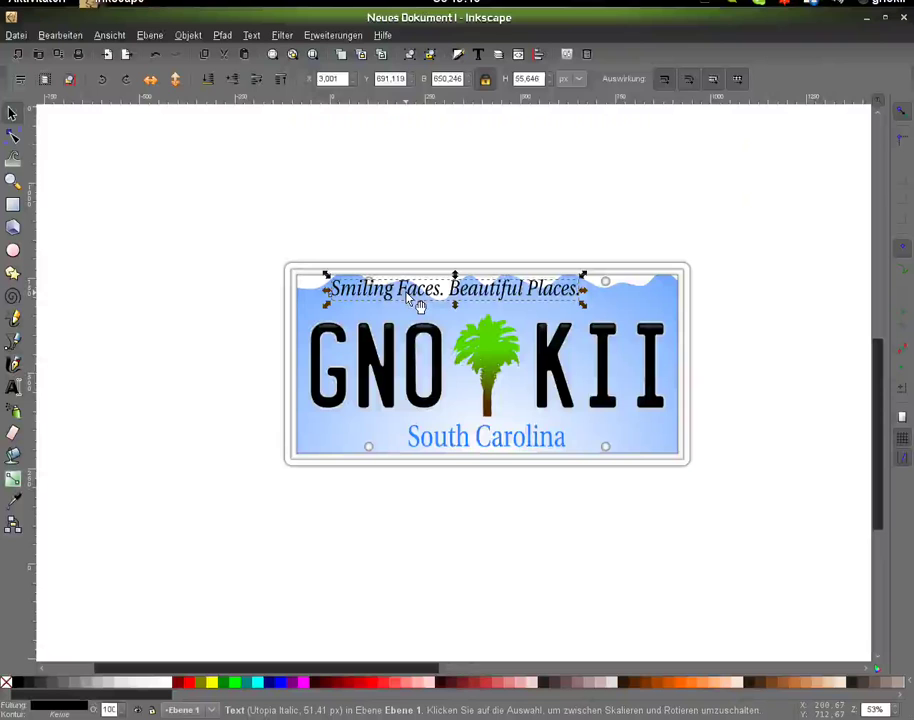
drag(408, 296, 406, 297)
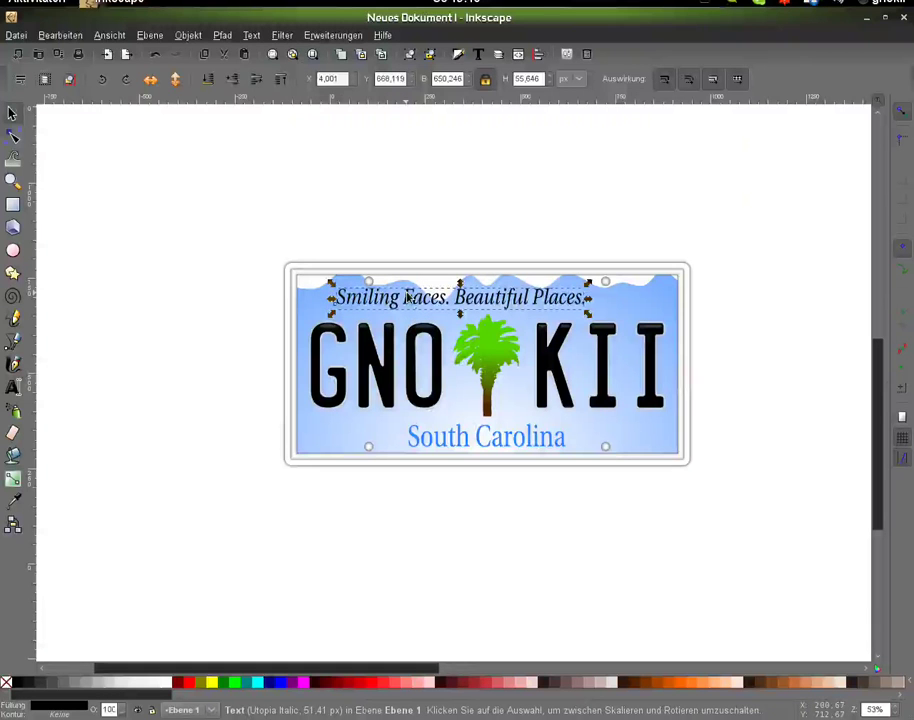
key(shift+Right)
key(shift+Right)
key(shift+Right)
key(Right)
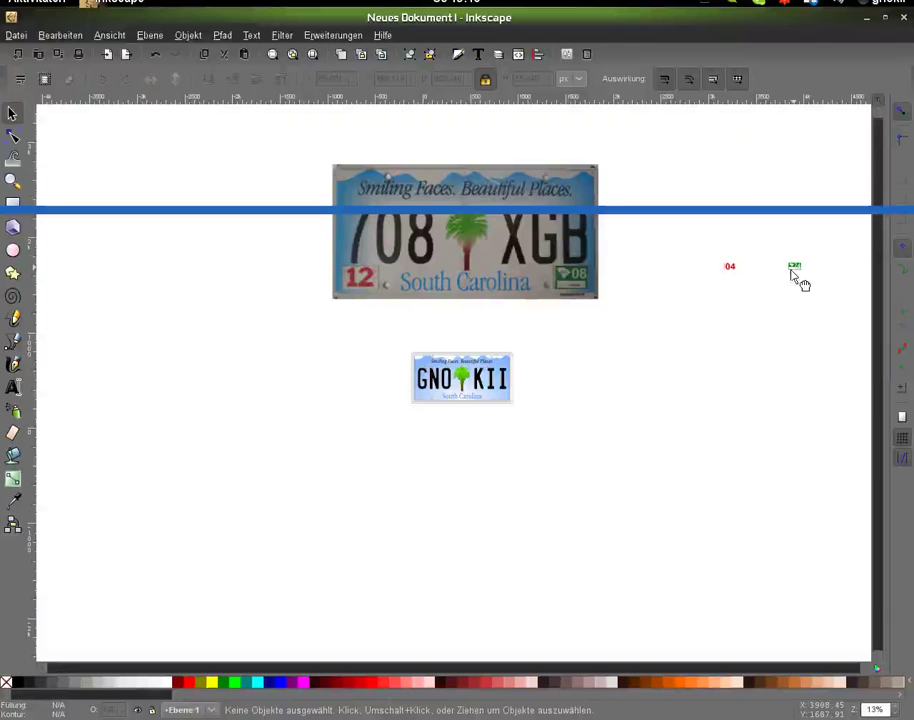
Step: Move the 04 and 74 sticker group beneath the small plate, restoring it after an accidental delete
drag(795, 278, 476, 404)
key(plus)
key(plus)
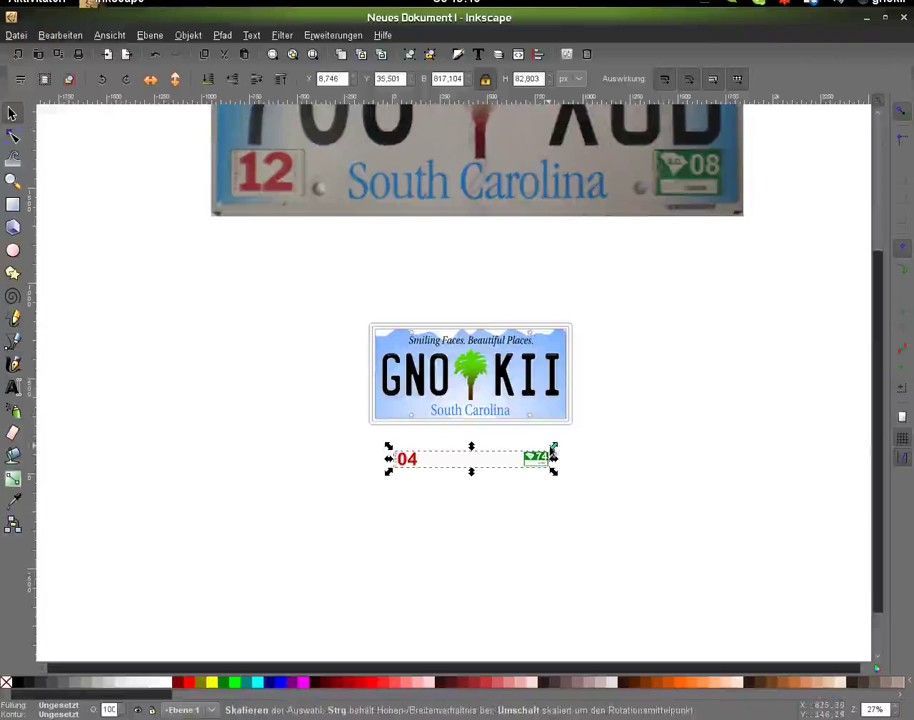
key(Delete)
click(557, 417)
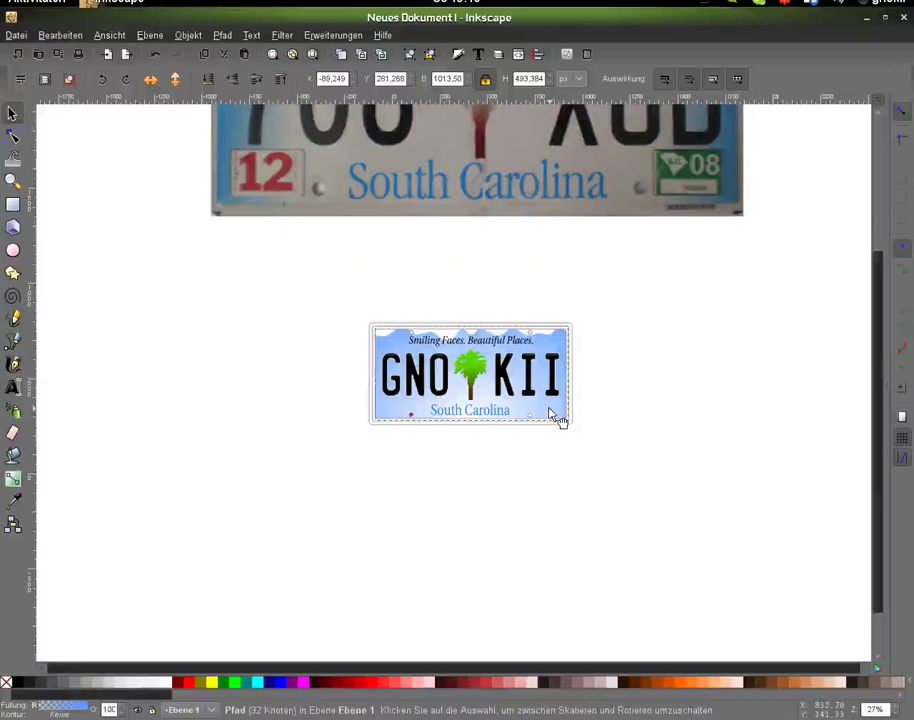
key(ctrl+z)
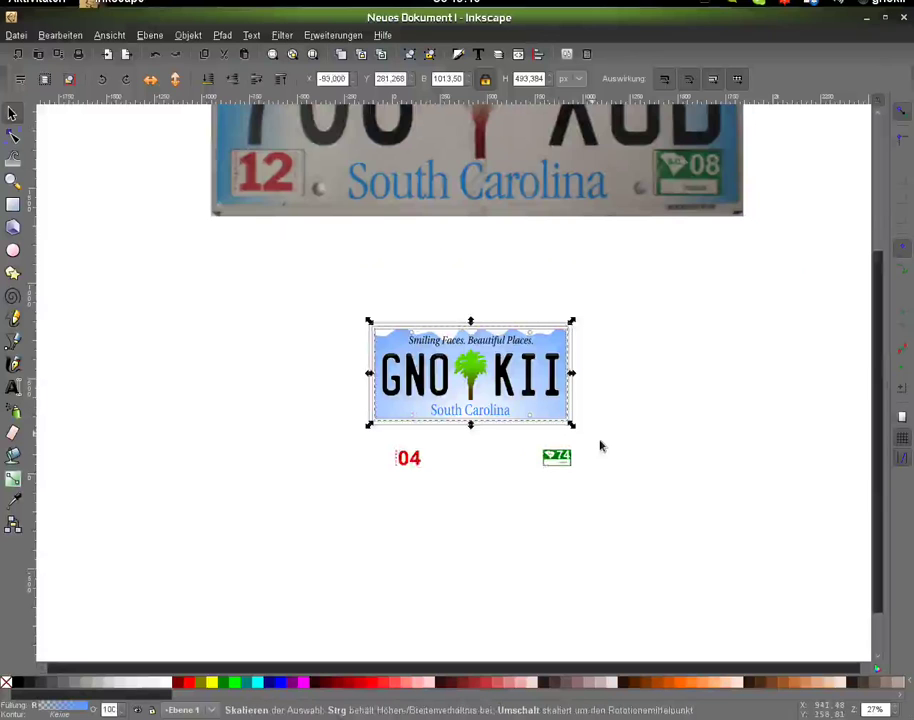
Step: Settle the red 04 and green 74 stickers into the GNO KII plate's bottom corners
drag(562, 460, 563, 423)
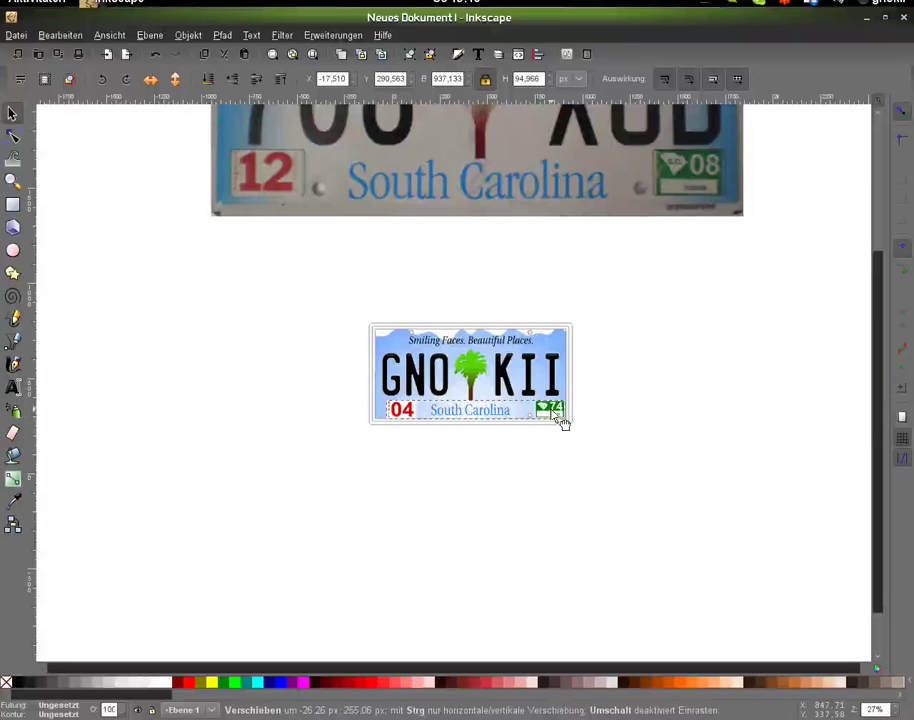
drag(563, 423, 559, 423)
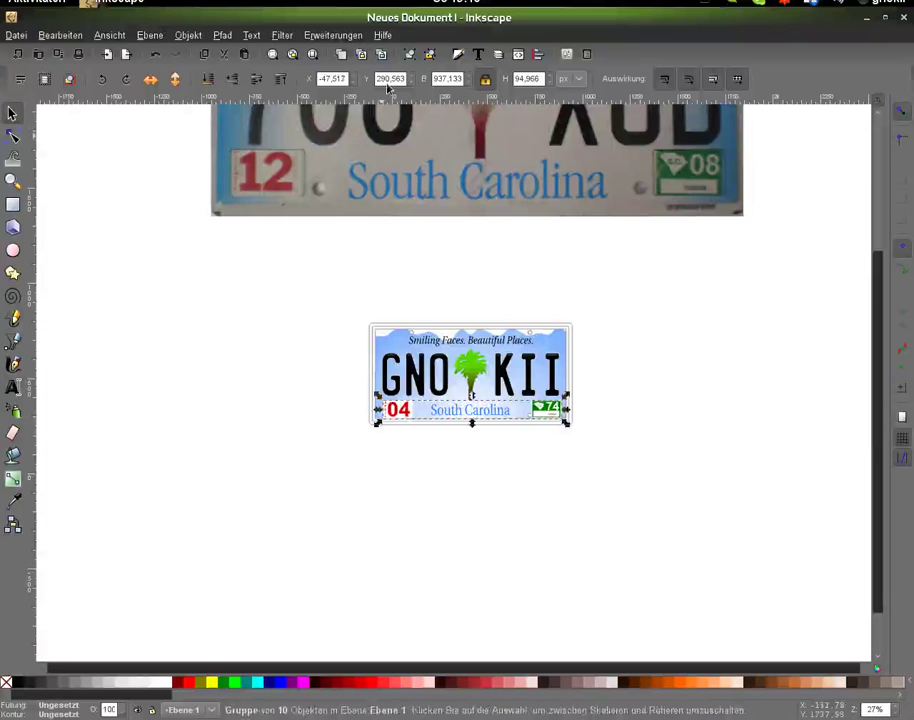
key(ctrl+z)
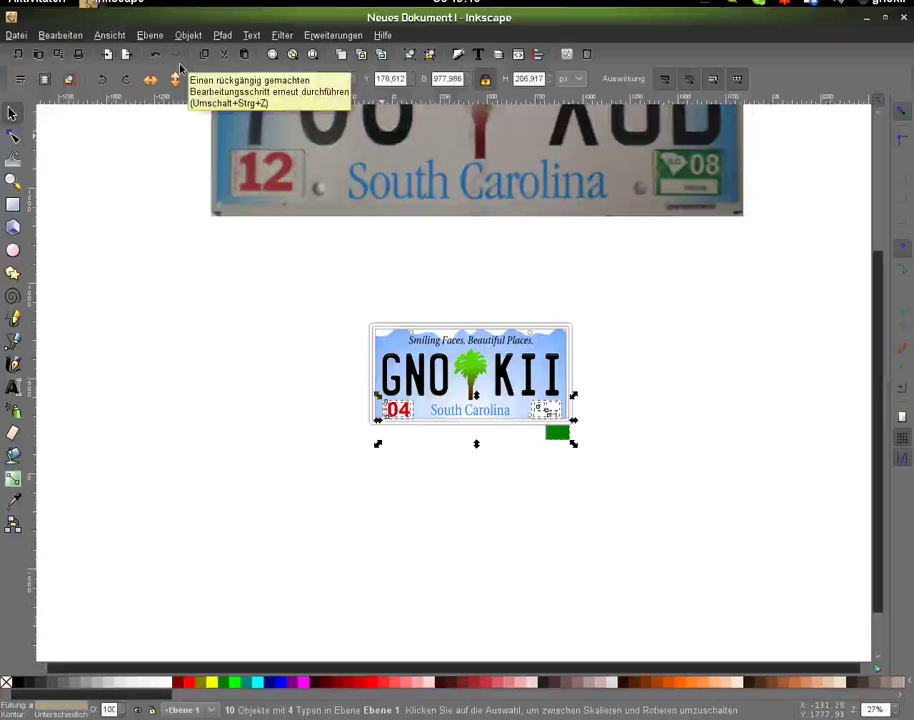
click(180, 66)
click(408, 425)
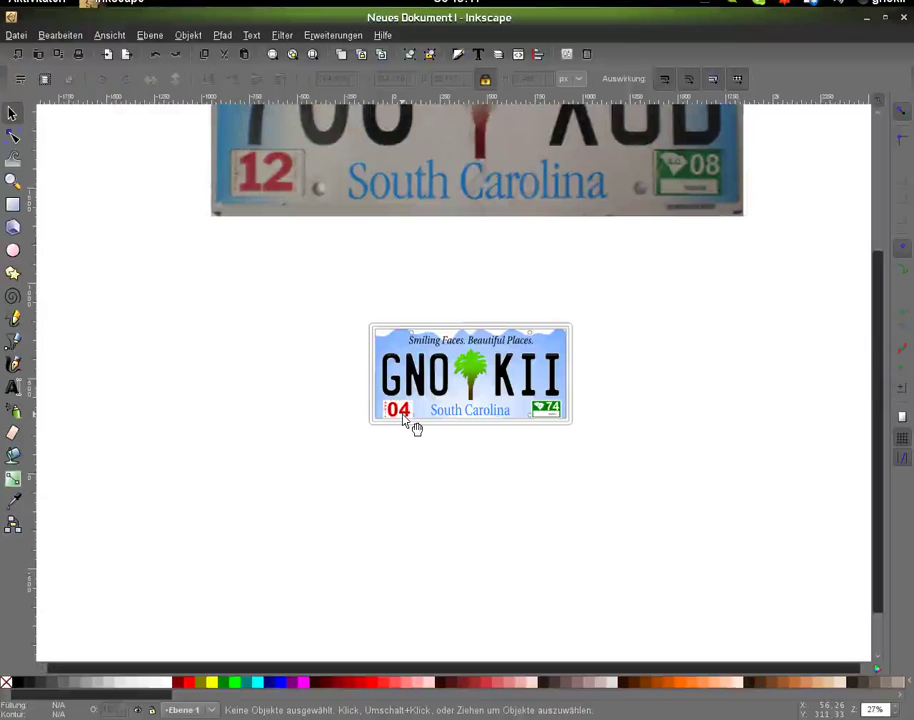
Step: Move the stickers below the plate and centre the green sticker's pieces on each other
drag(408, 425, 405, 485)
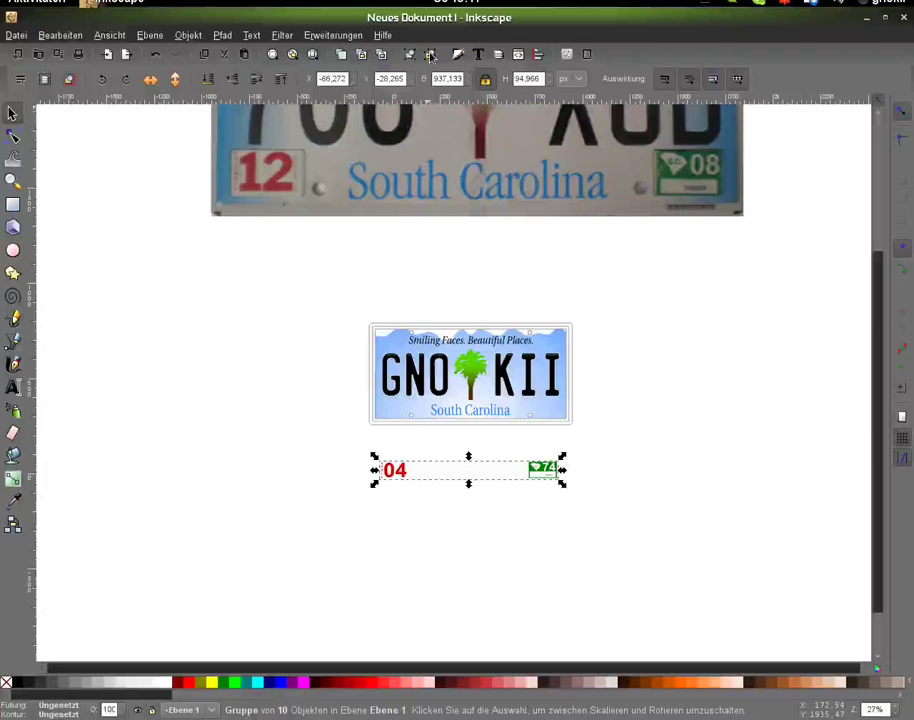
drag(615, 523, 507, 440)
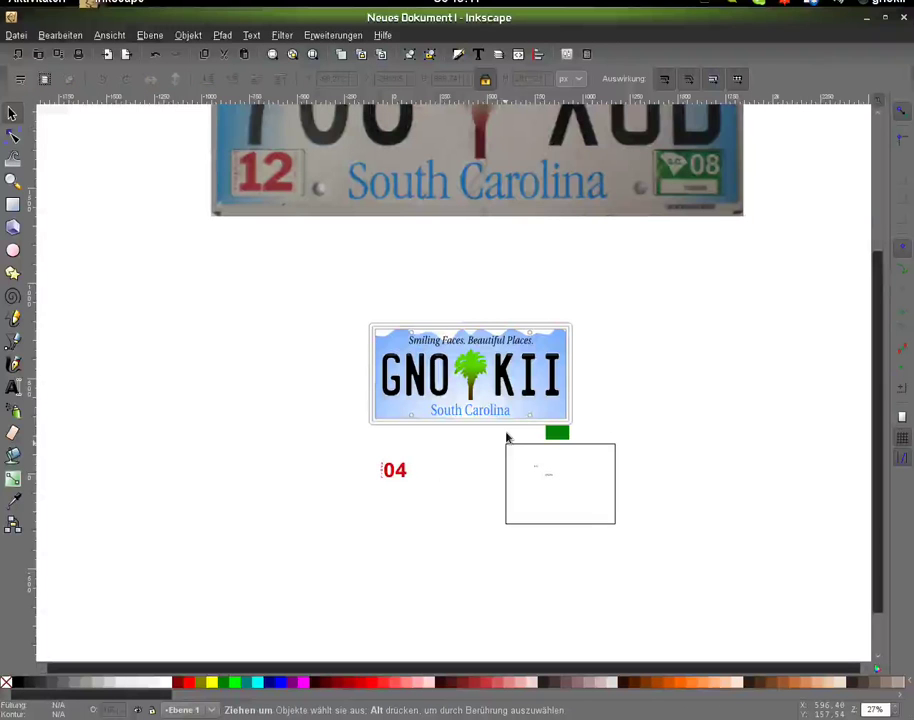
drag(507, 438, 507, 438)
key(ctrl+shift+a)
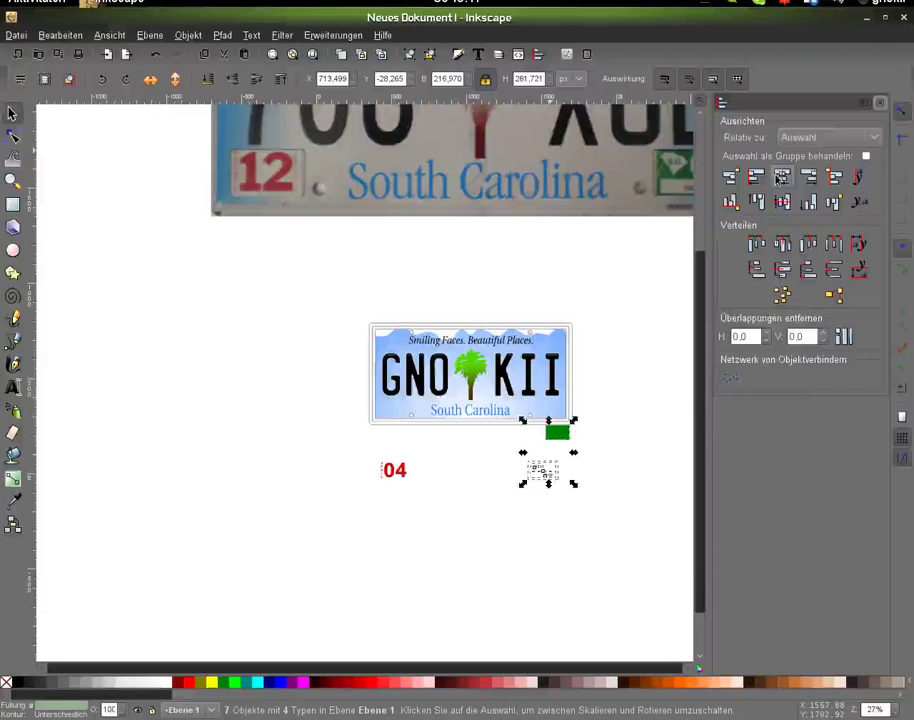
click(781, 178)
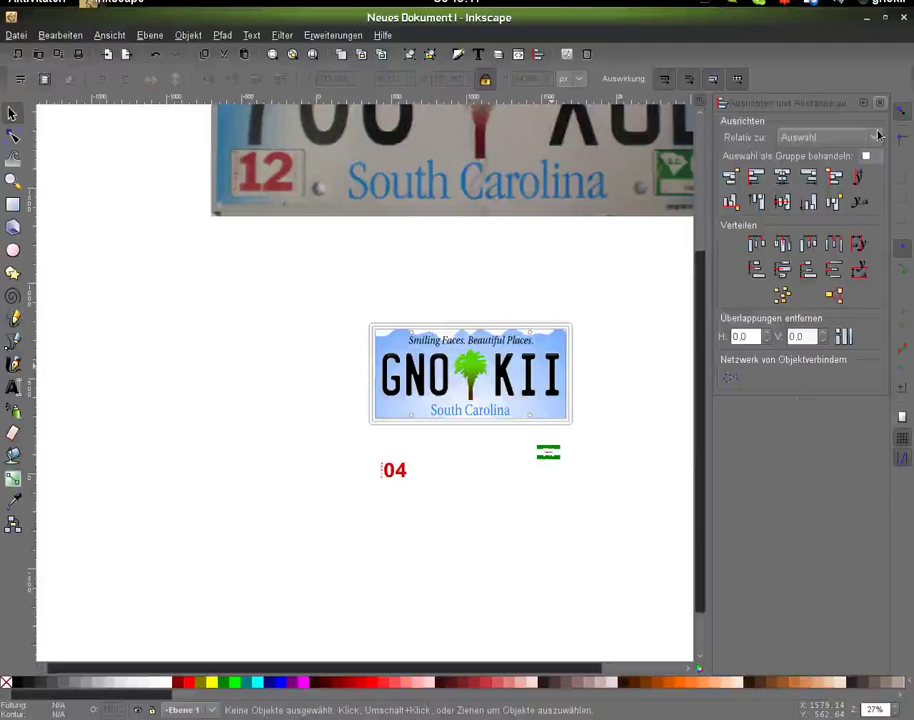
click(880, 103)
Step: Group the three 04 sticker pieces and place the group on the plate's lower-left corner
drag(425, 495, 357, 453)
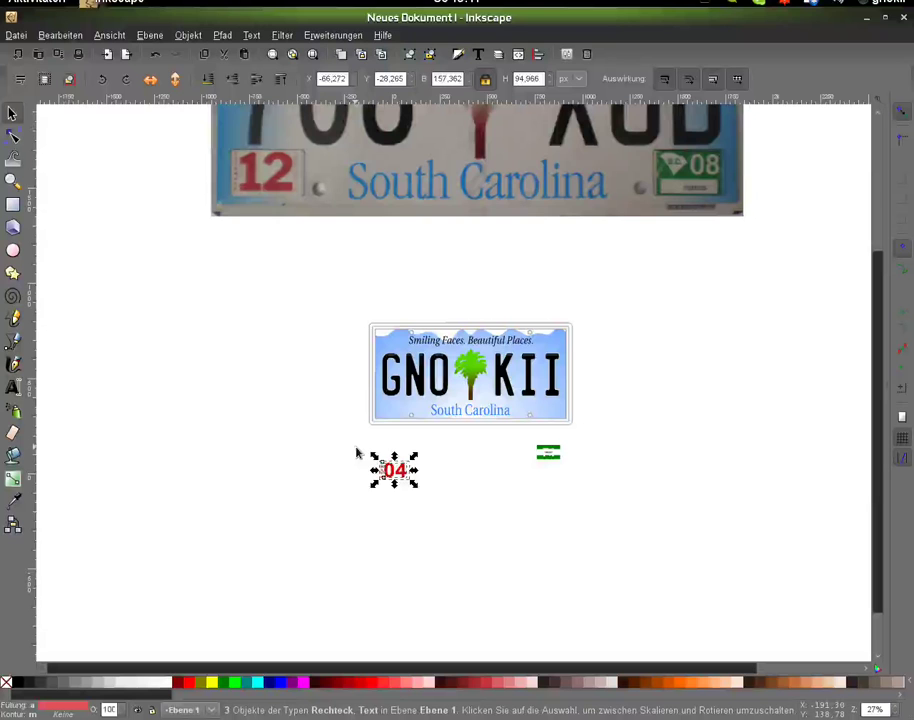
key(ctrl+g)
drag(404, 482, 405, 417)
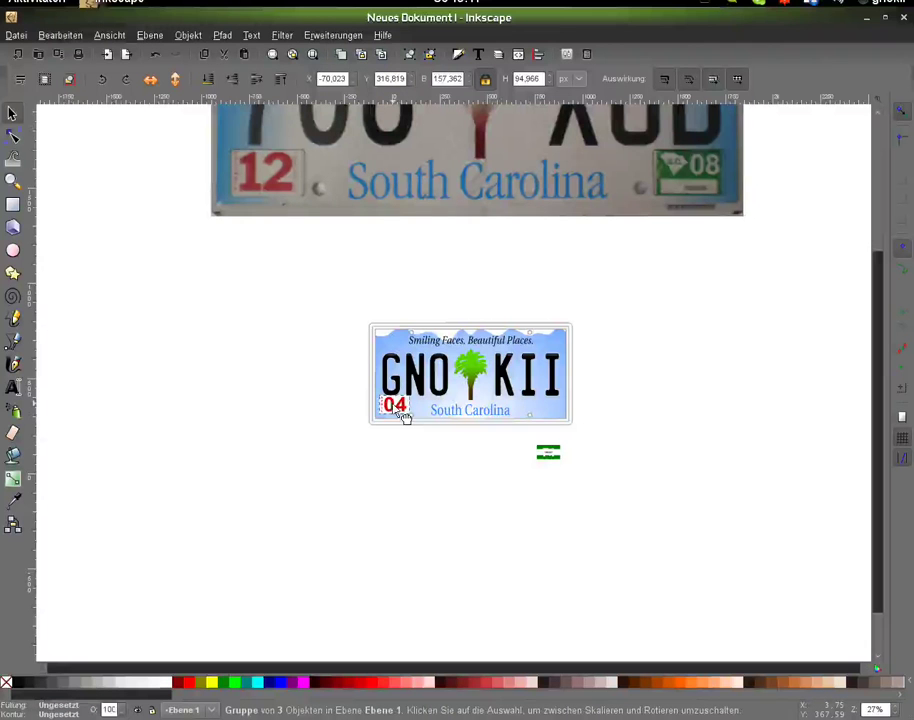
key(plus)
key(plus)
key(plus)
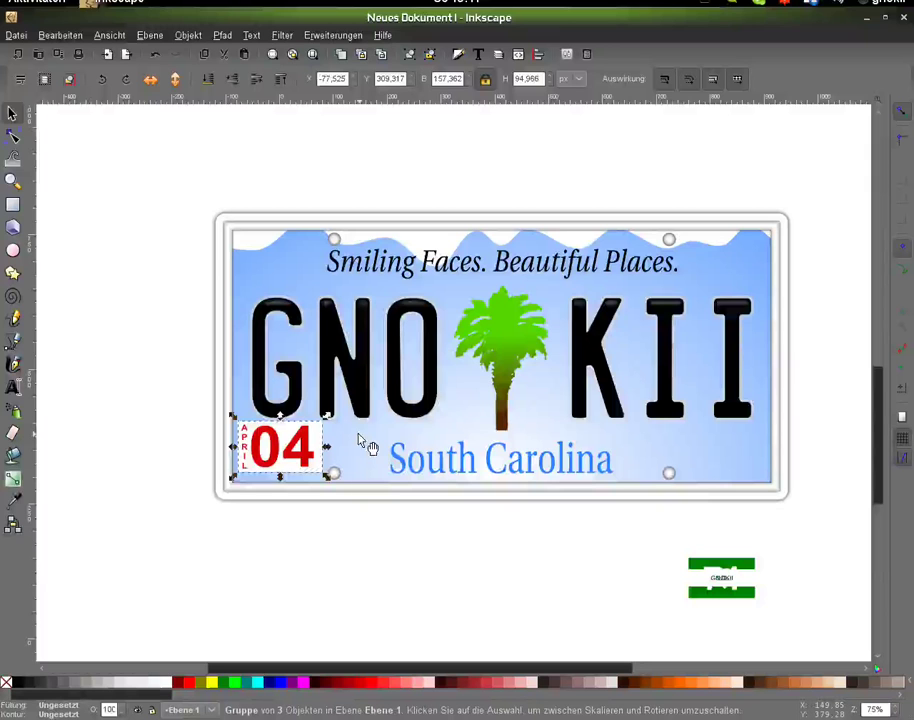
Step: Scale the 04 sticker down to about 131 × 79 px, tucked inside the plate's lower-left corner
drag(326, 417, 318, 432)
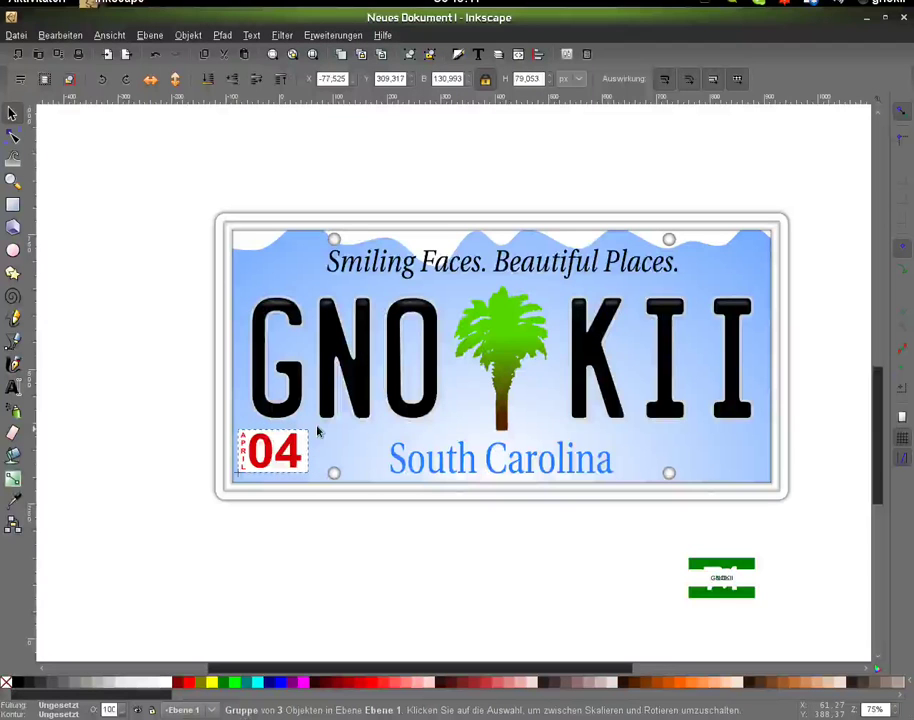
drag(318, 432, 321, 427)
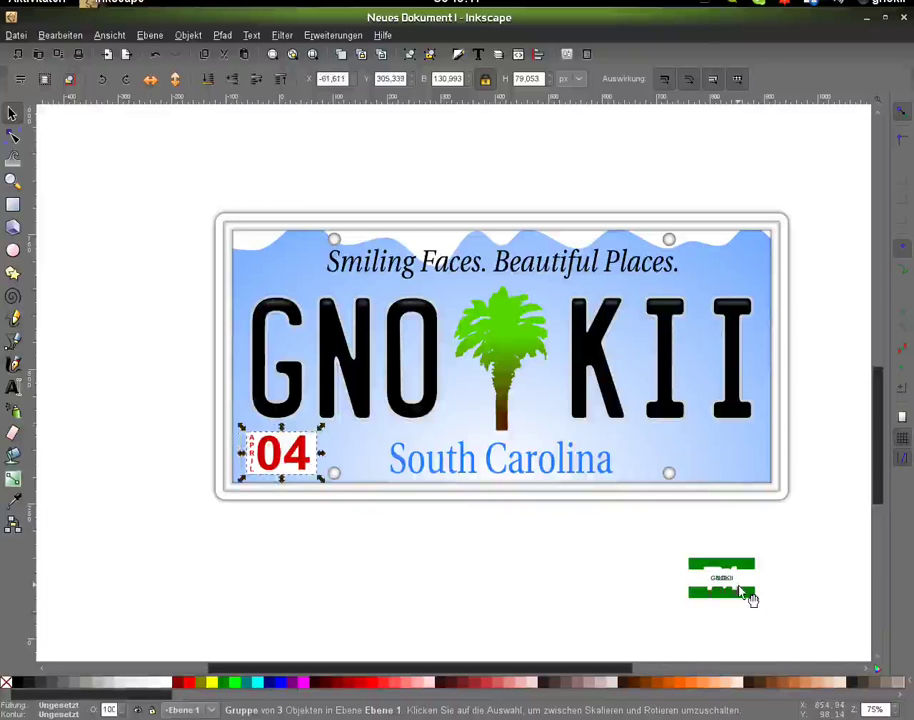
Step: Move the S.C. label off to just below the green 74 sticker
click(742, 590)
scroll(720, 500, down, 5)
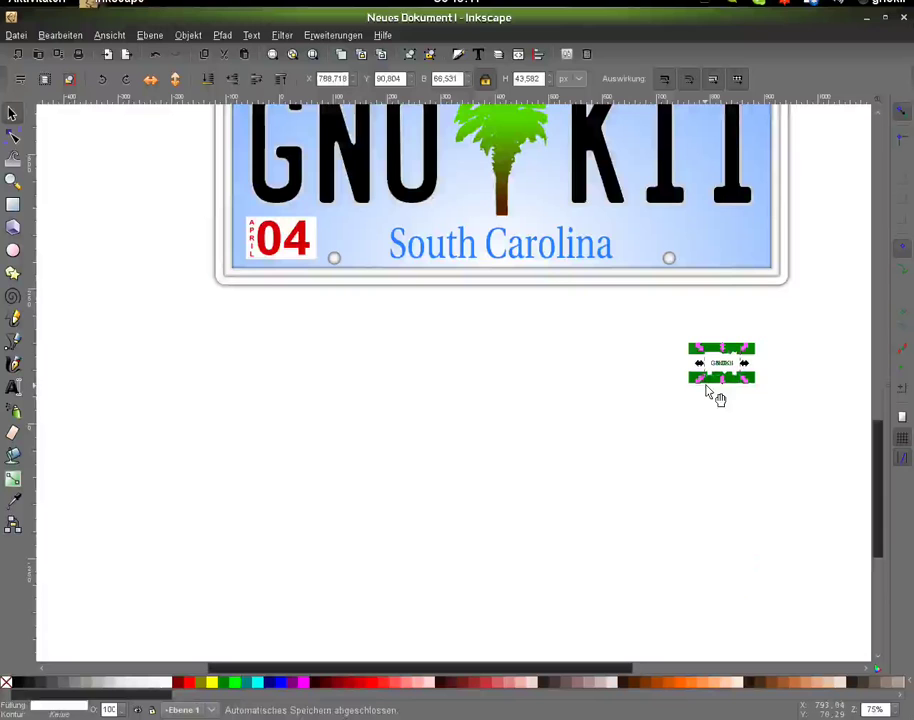
drag(707, 392, 733, 403)
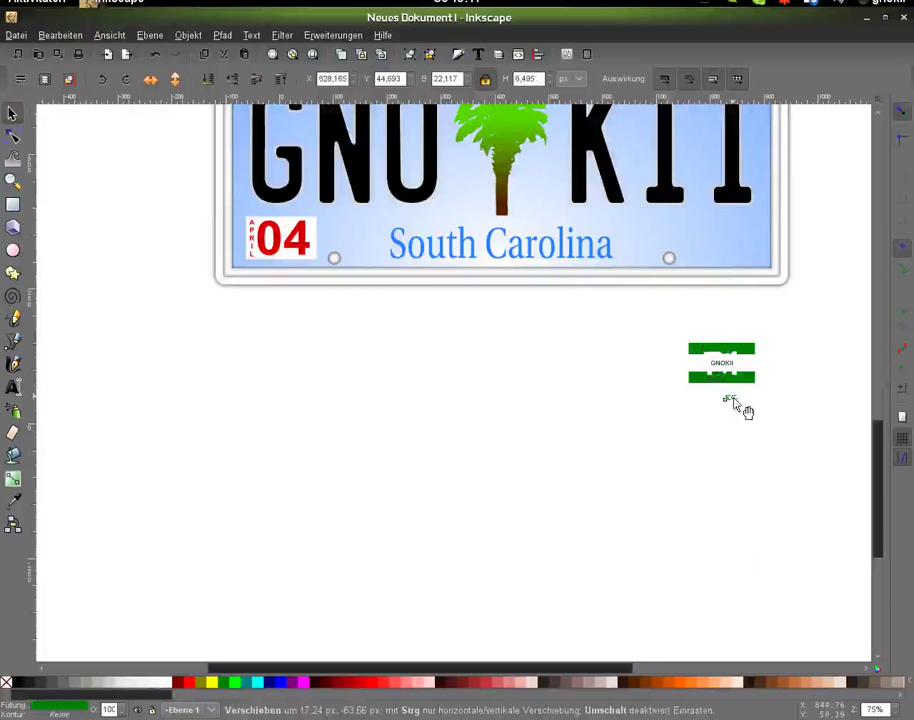
drag(733, 403, 733, 400)
click(757, 357)
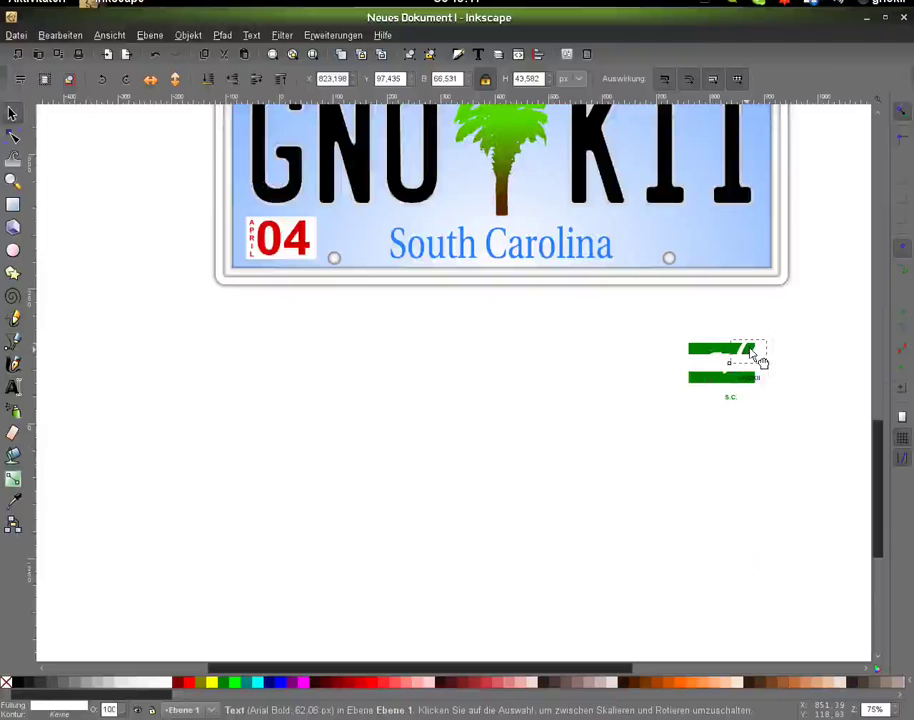
click(716, 360)
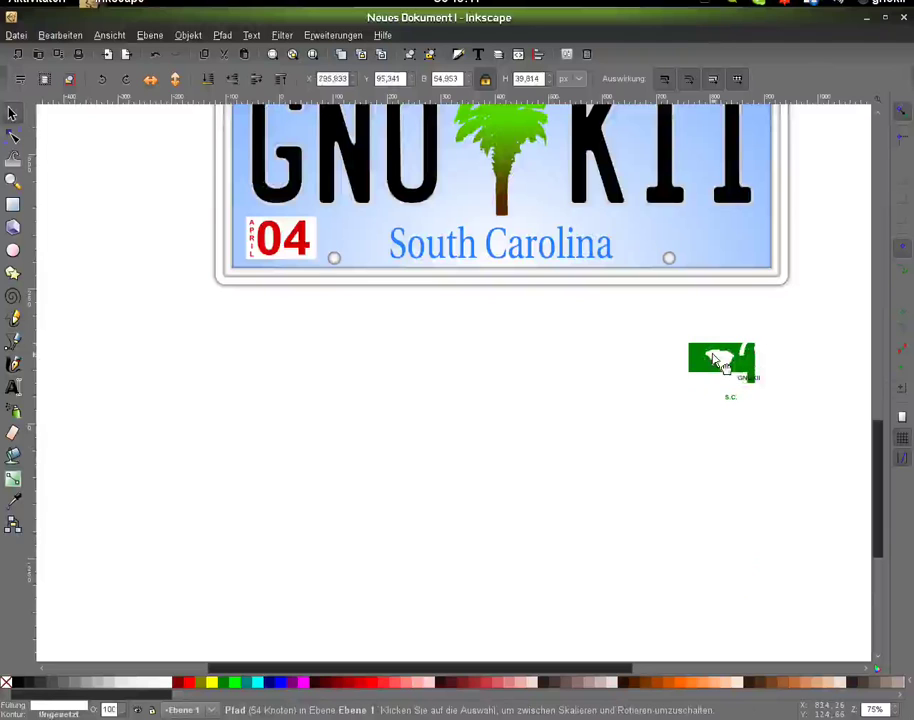
click(714, 359)
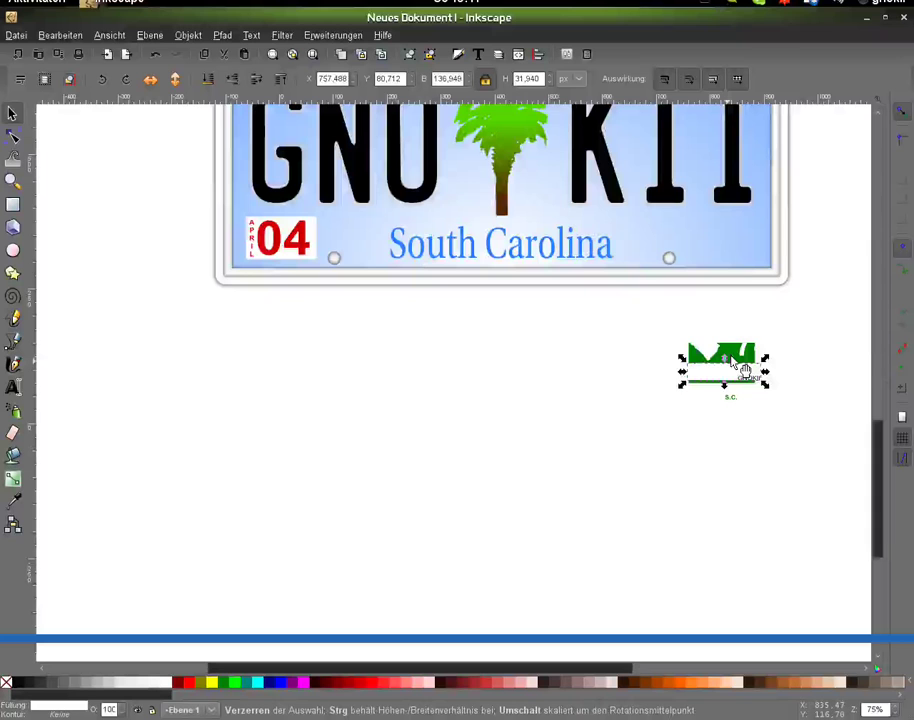
Step: Reposition the white state cut-out on the green sticker
key(plus)
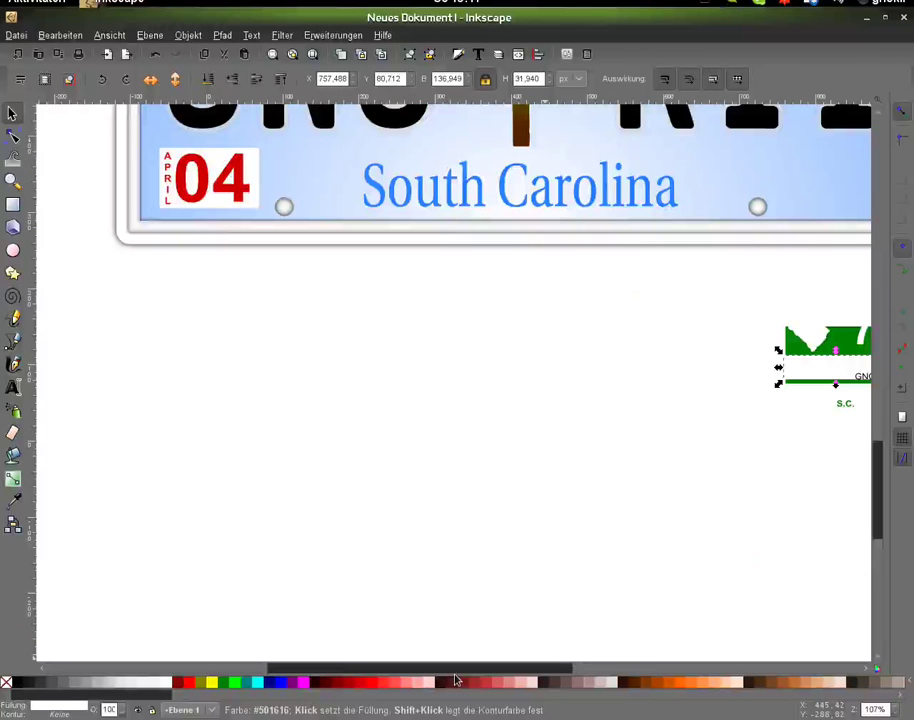
scroll(668, 355, right, 5)
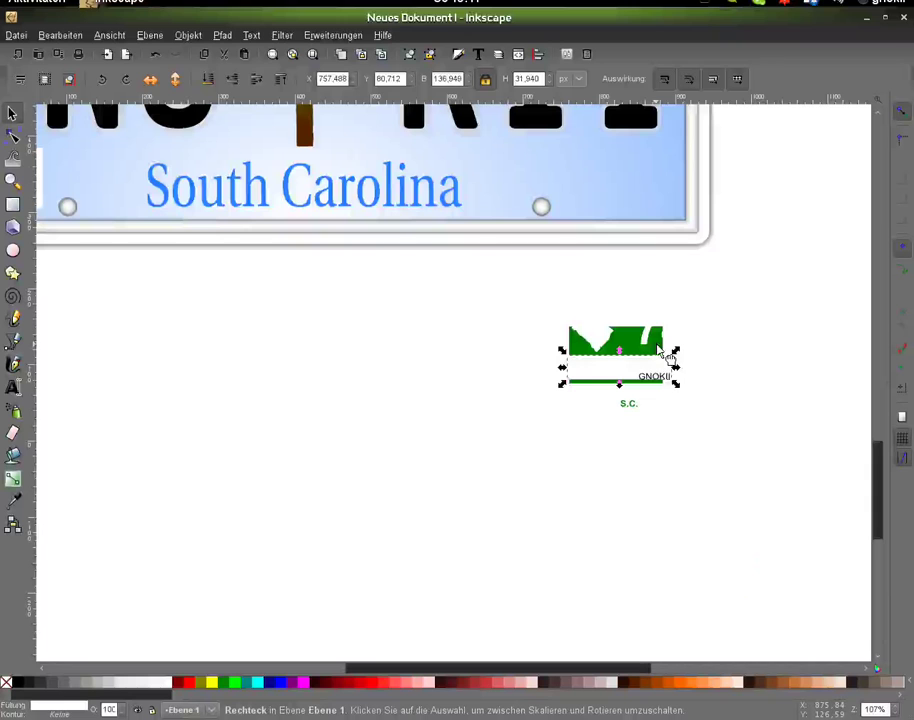
key(Escape)
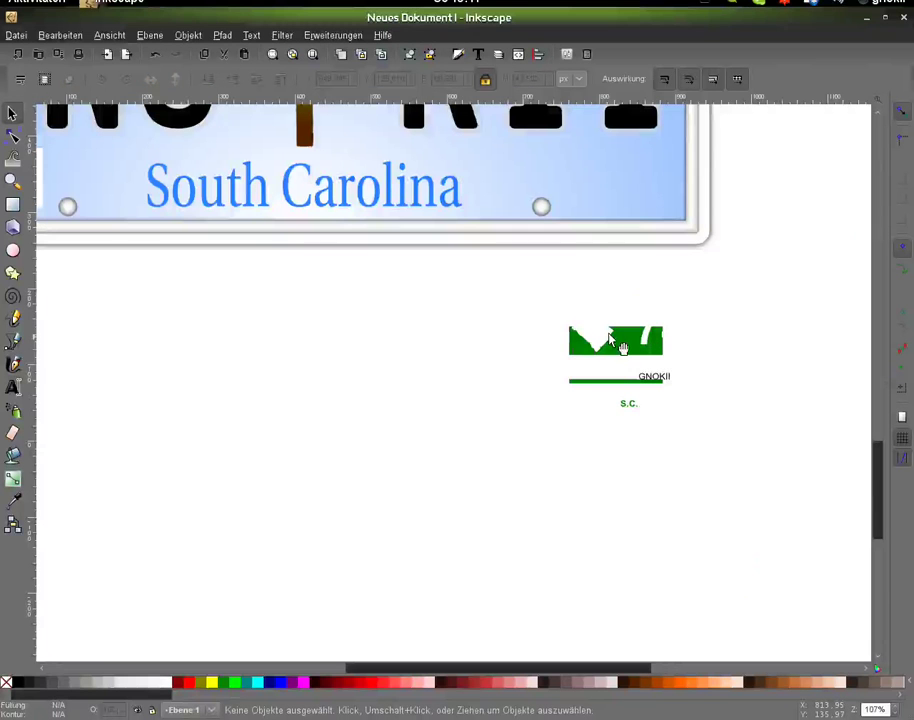
click(611, 340)
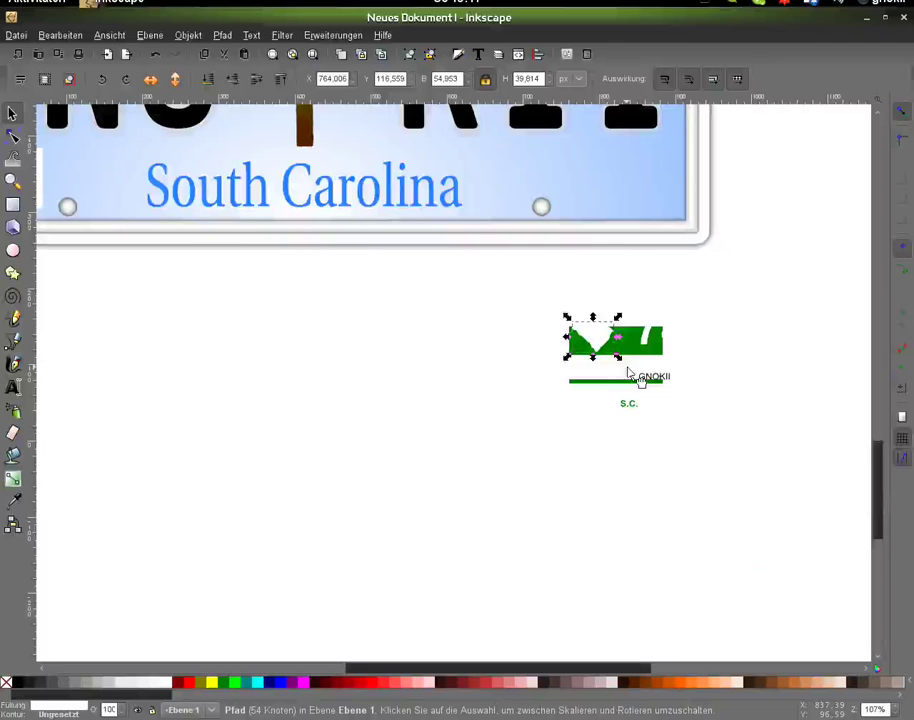
click(630, 373)
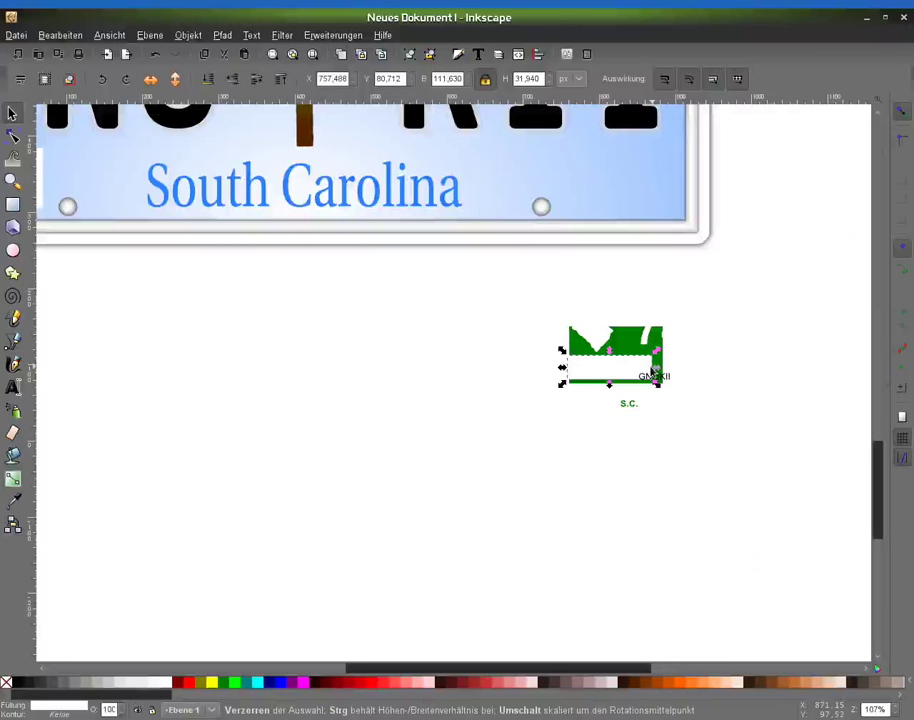
click(652, 375)
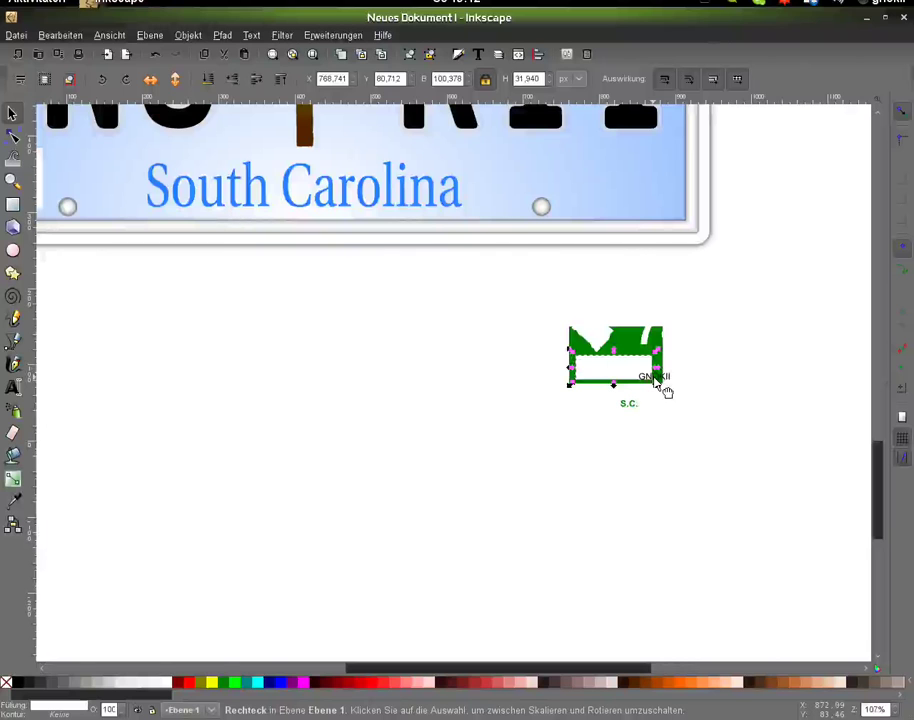
click(680, 358)
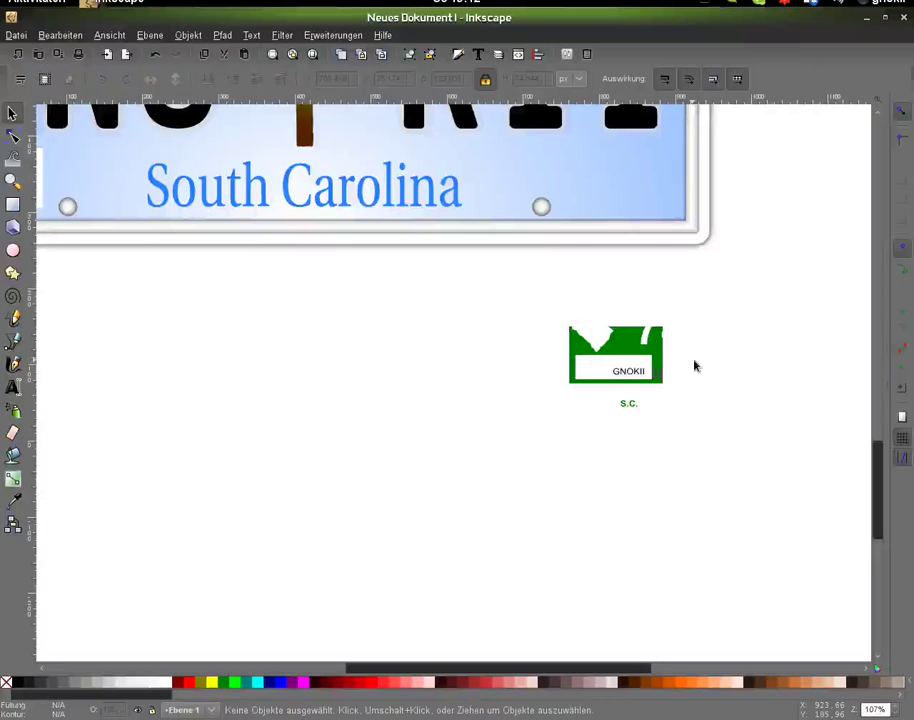
drag(625, 360, 660, 343)
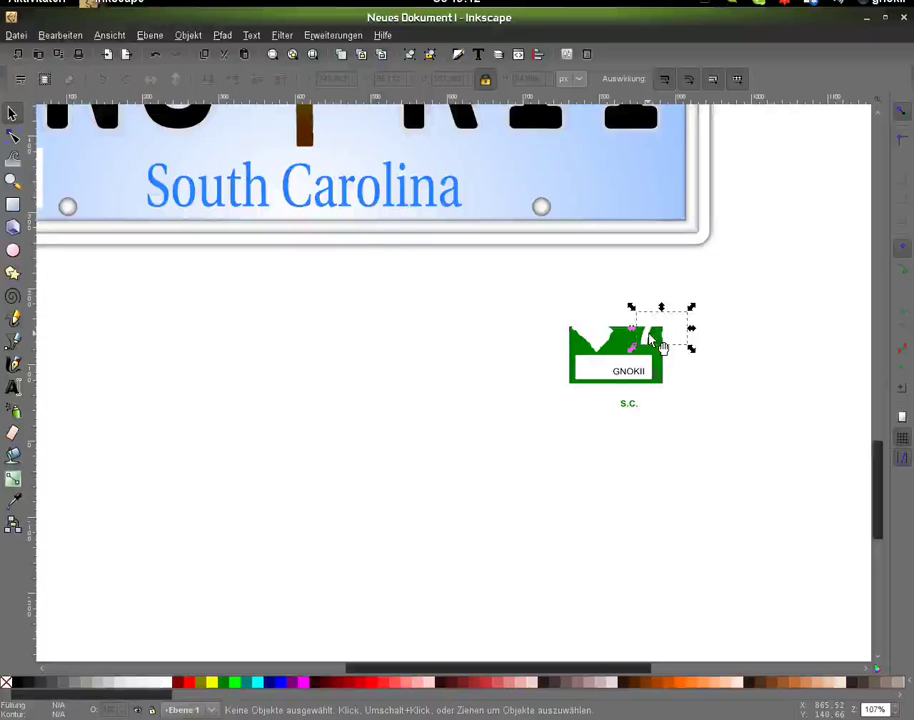
Step: Widen the white GNOKII name strip, set S.C. on the state shape, and inset the green background
click(660, 343)
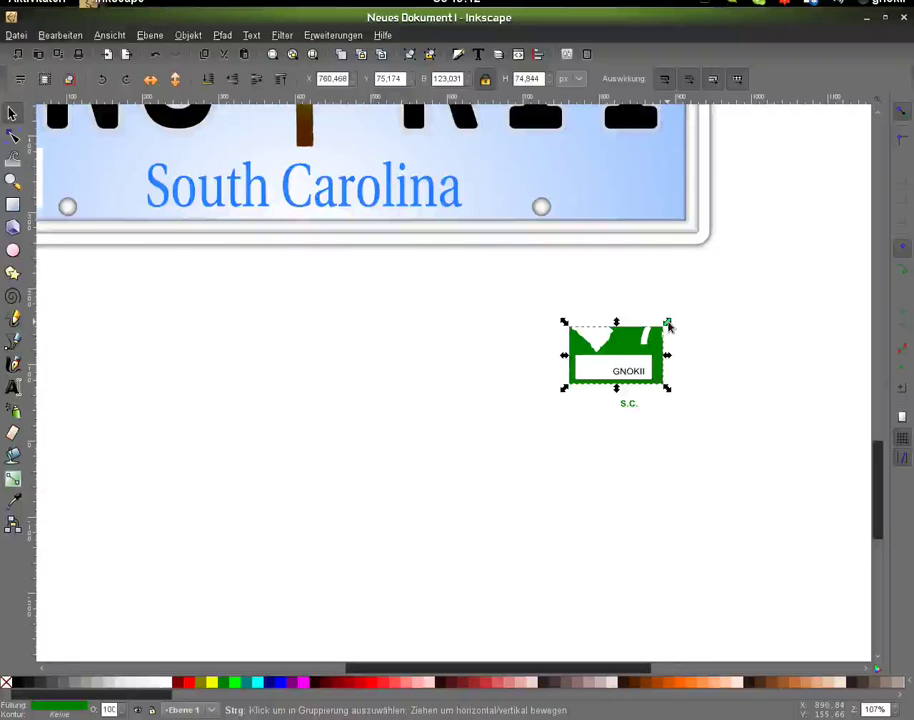
ctrl+click(606, 327)
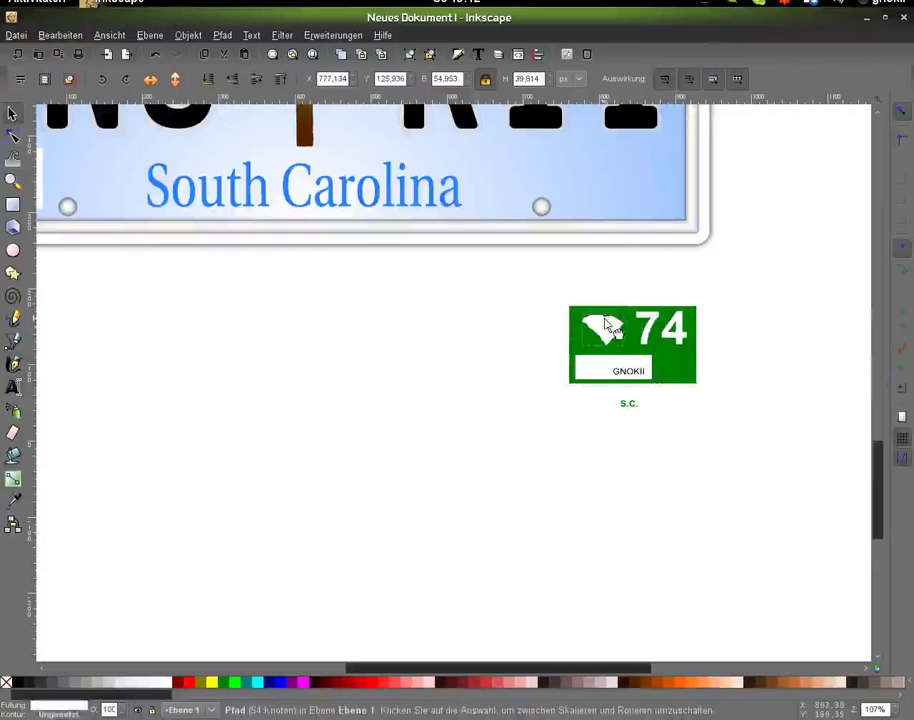
ctrl+click(662, 380)
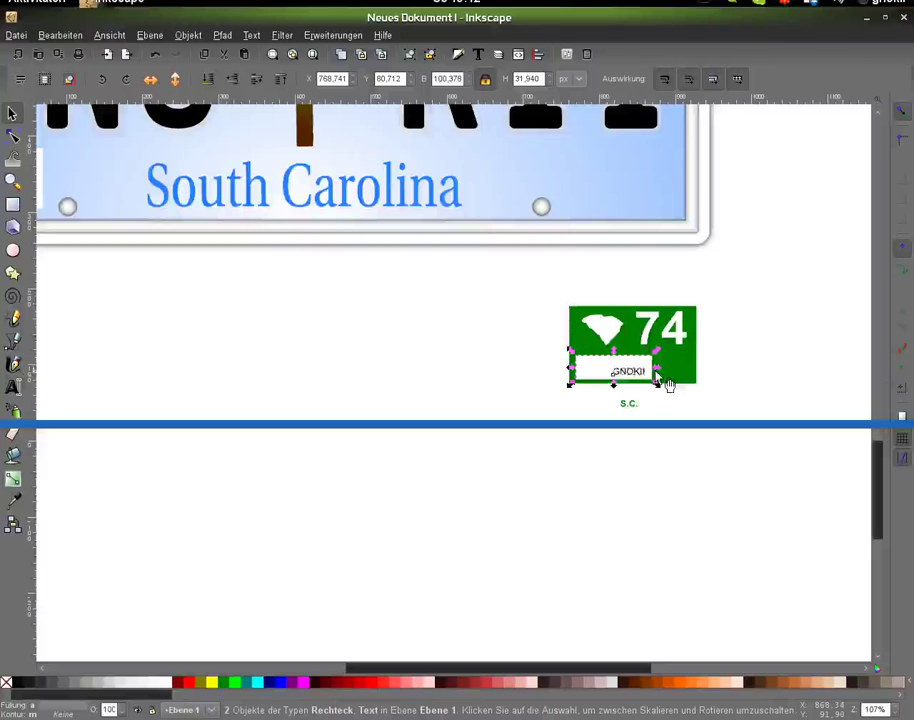
drag(657, 382, 692, 382)
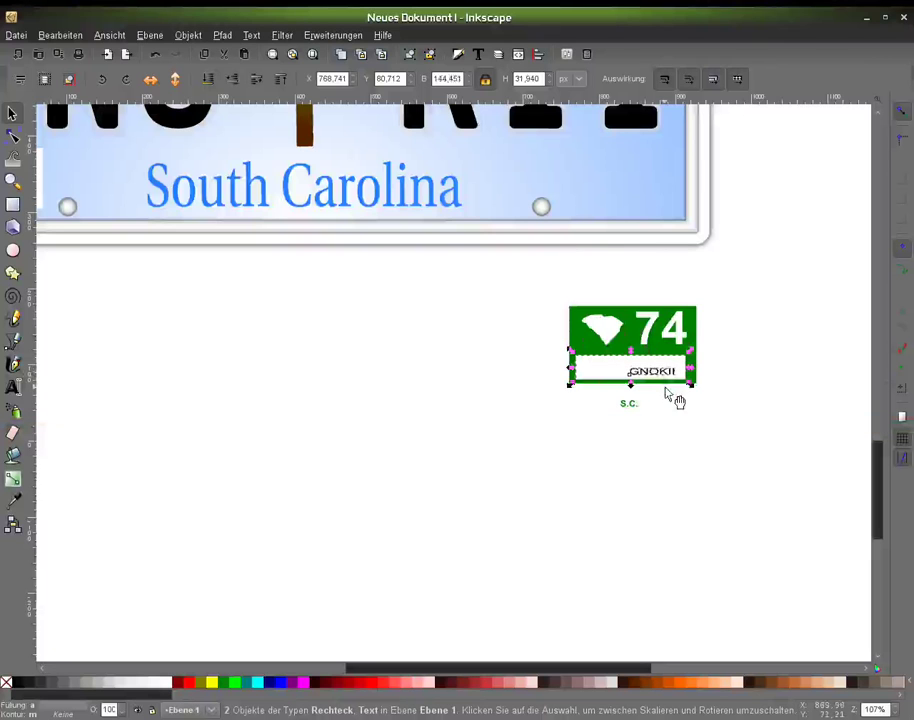
drag(630, 404, 607, 329)
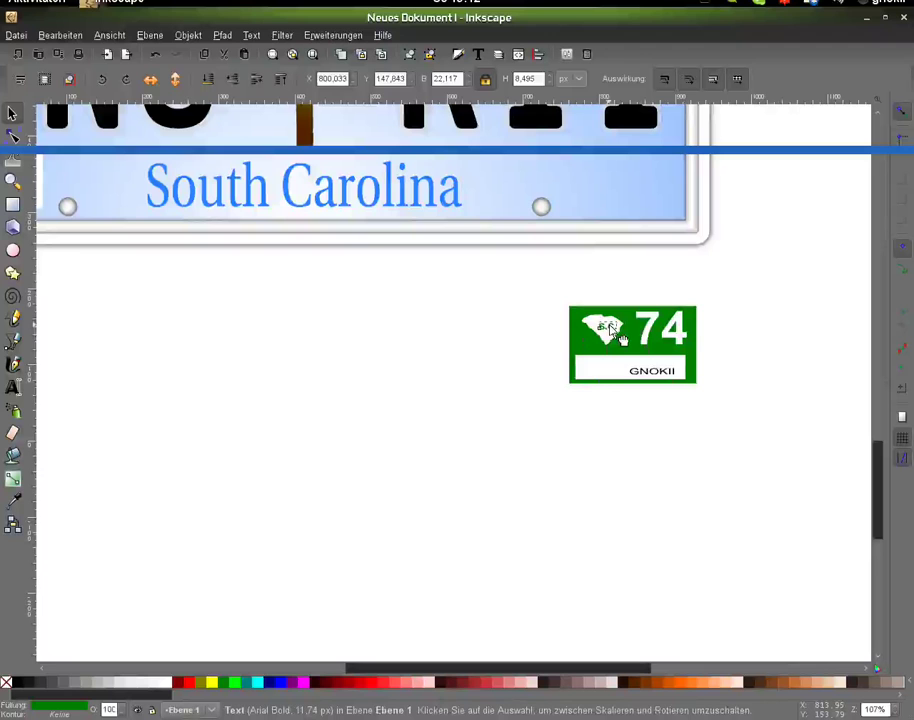
click(690, 347)
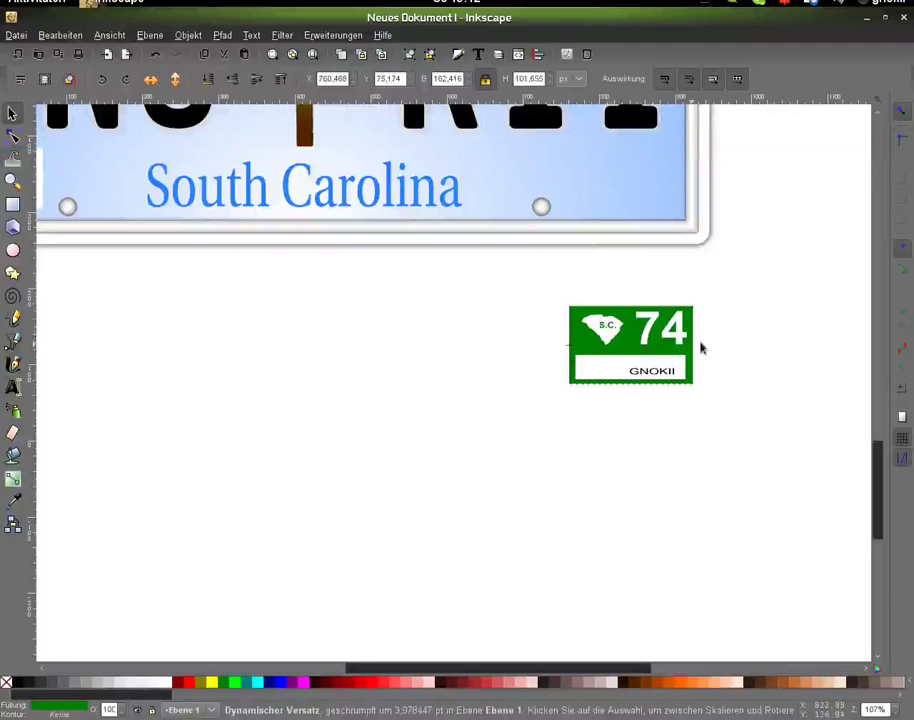
key(minus)
shift+click(560, 372)
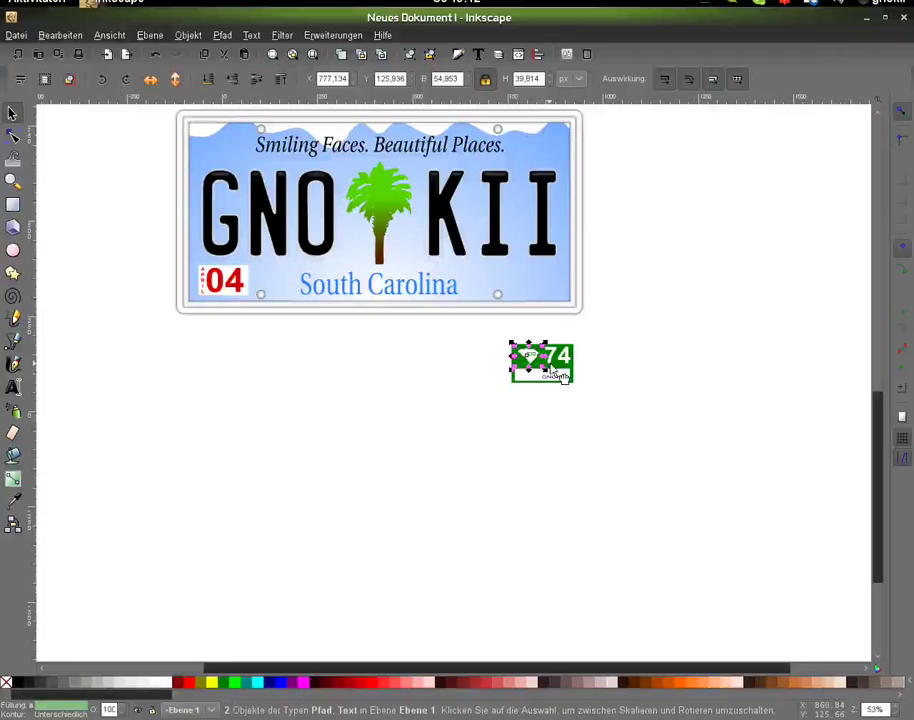
Step: Group the green 74 sticker, scale it to about two-thirds, and fit it into the plate's lower-right corner
key(ctrl+g)
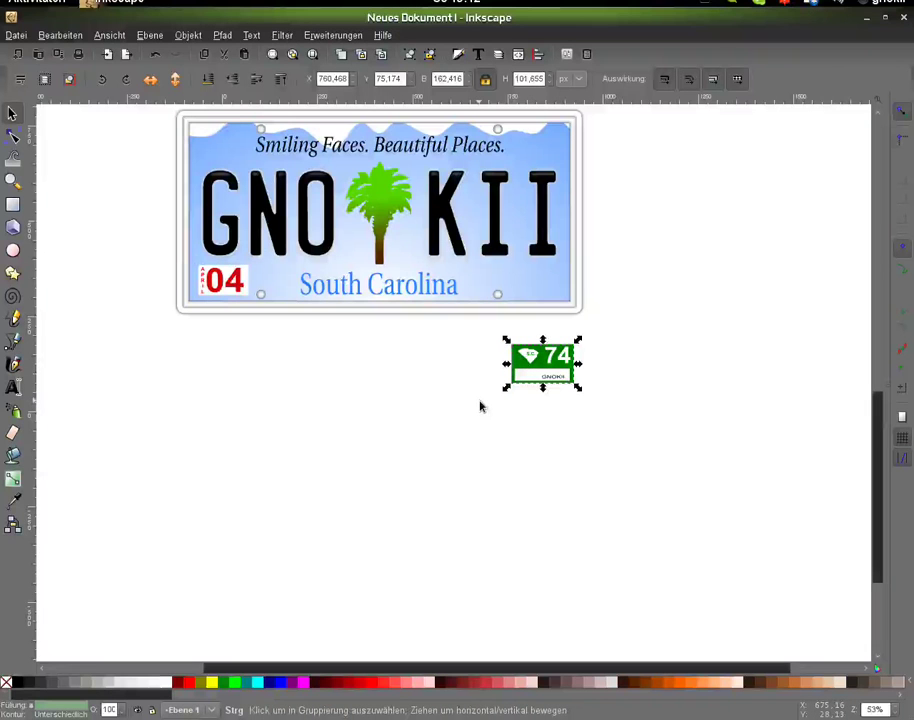
drag(580, 339, 563, 349)
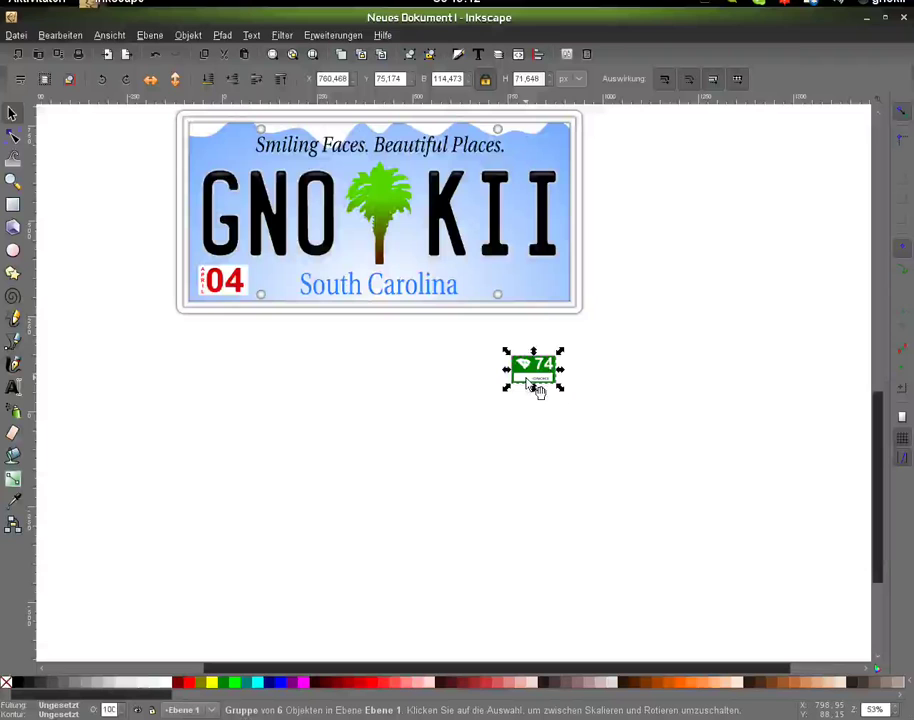
drag(538, 390, 545, 293)
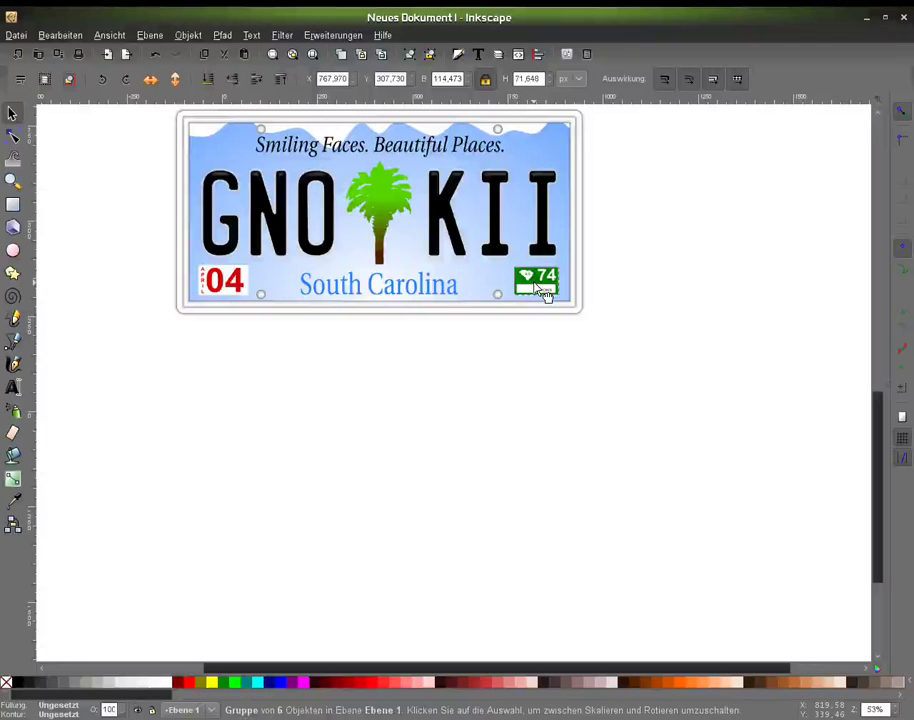
drag(545, 294, 547, 298)
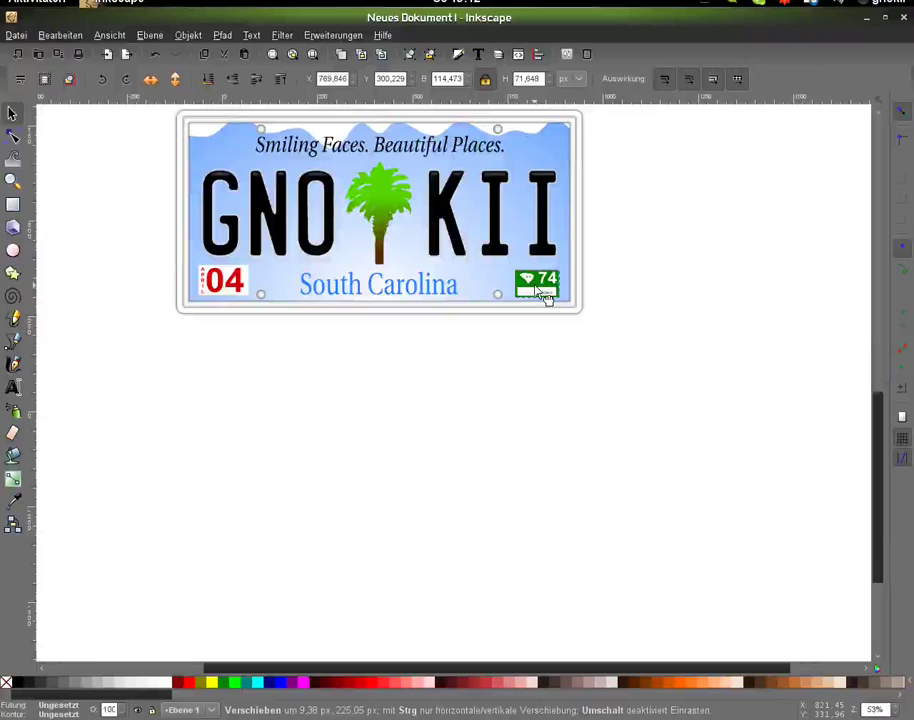
drag(547, 297, 548, 299)
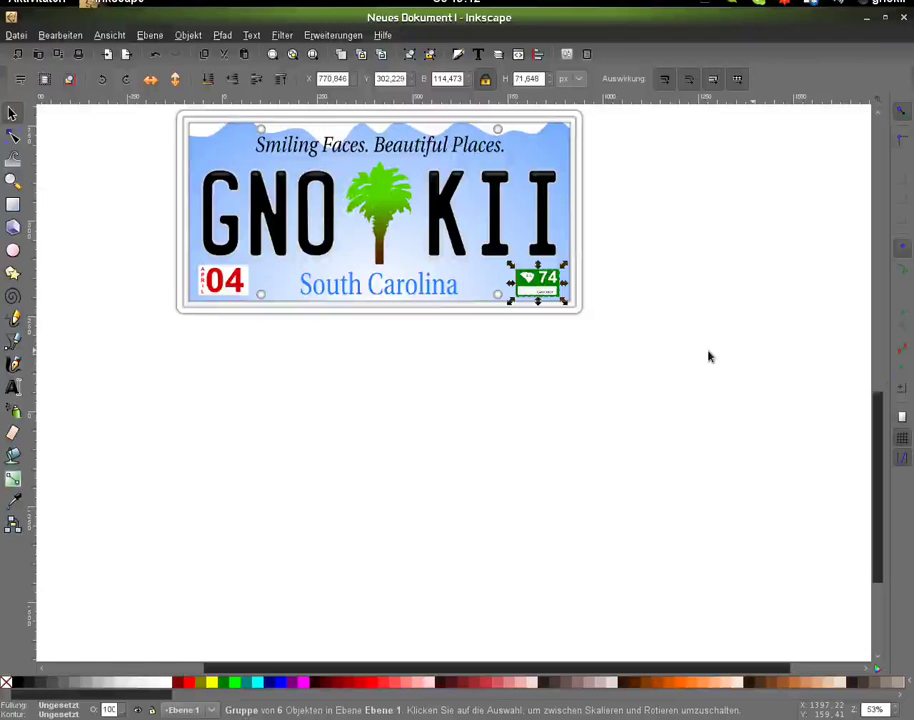
key(Right)
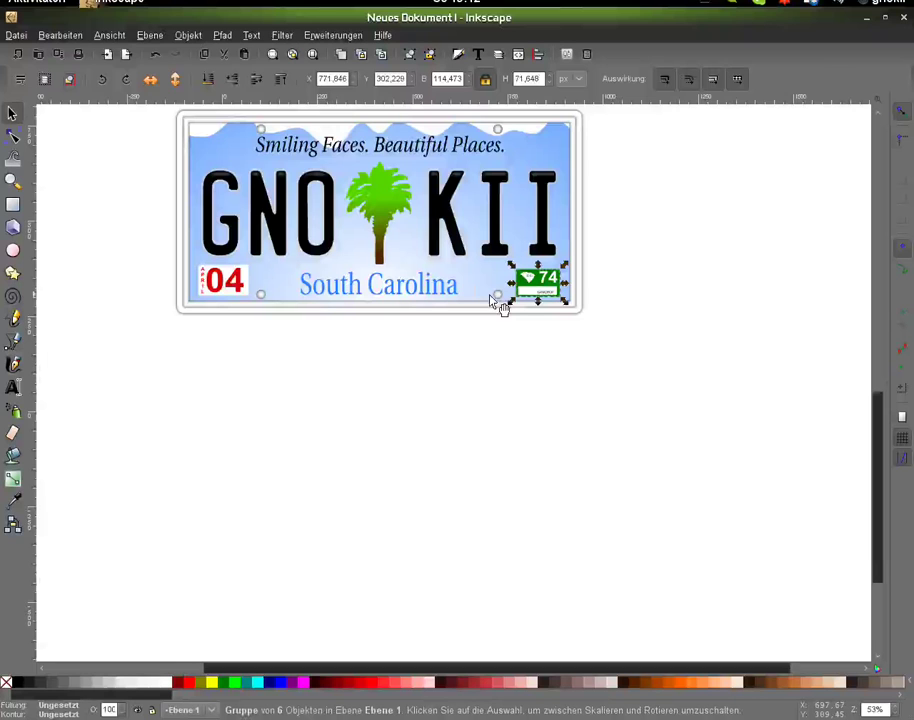
click(531, 398)
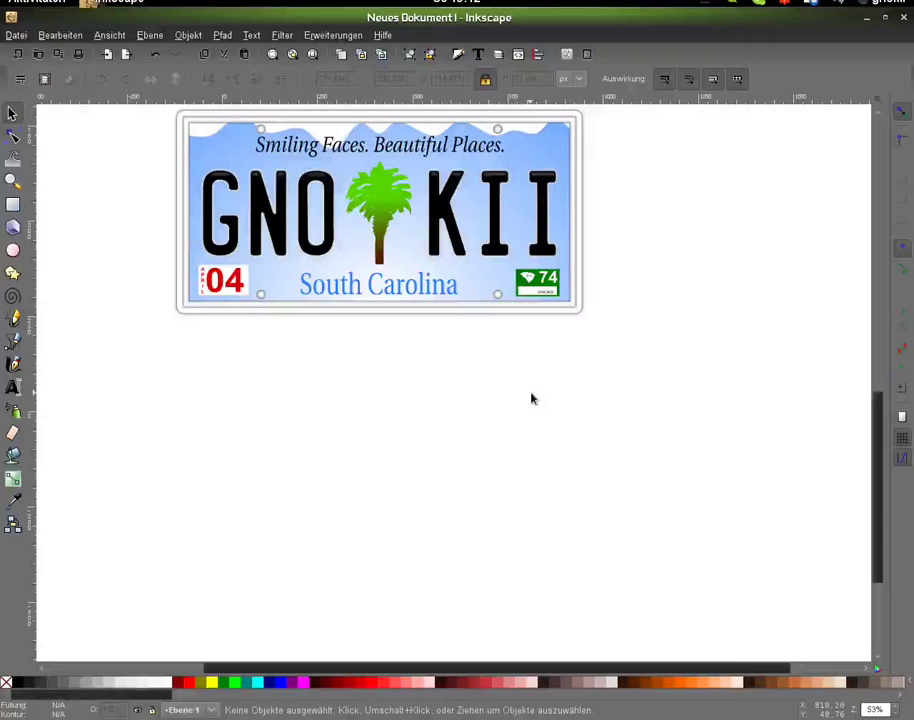
key(minus)
key(minus)
key(minus)
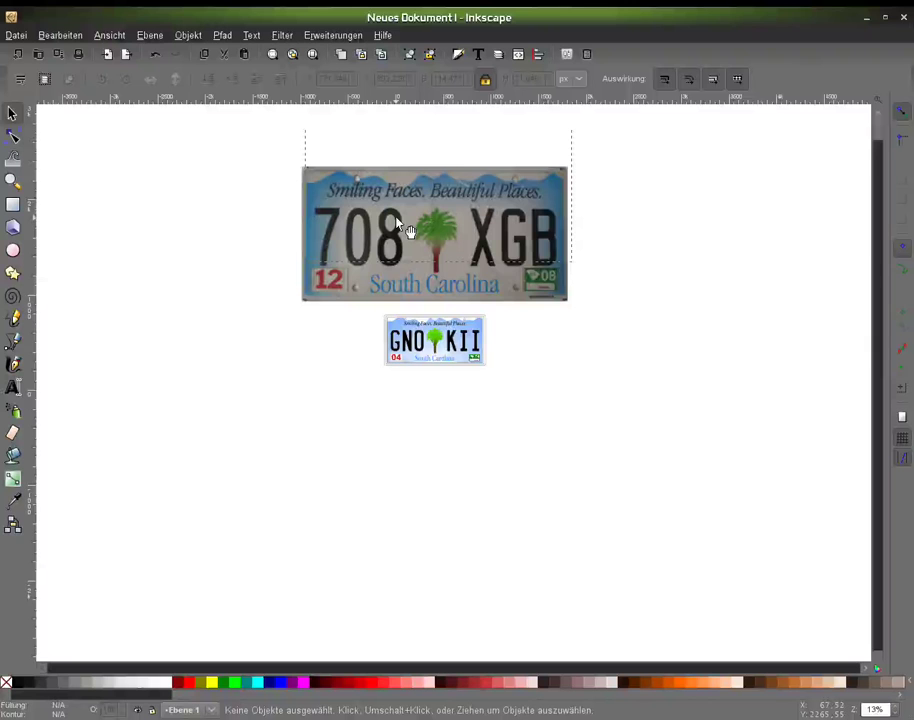
drag(398, 222, 386, 222)
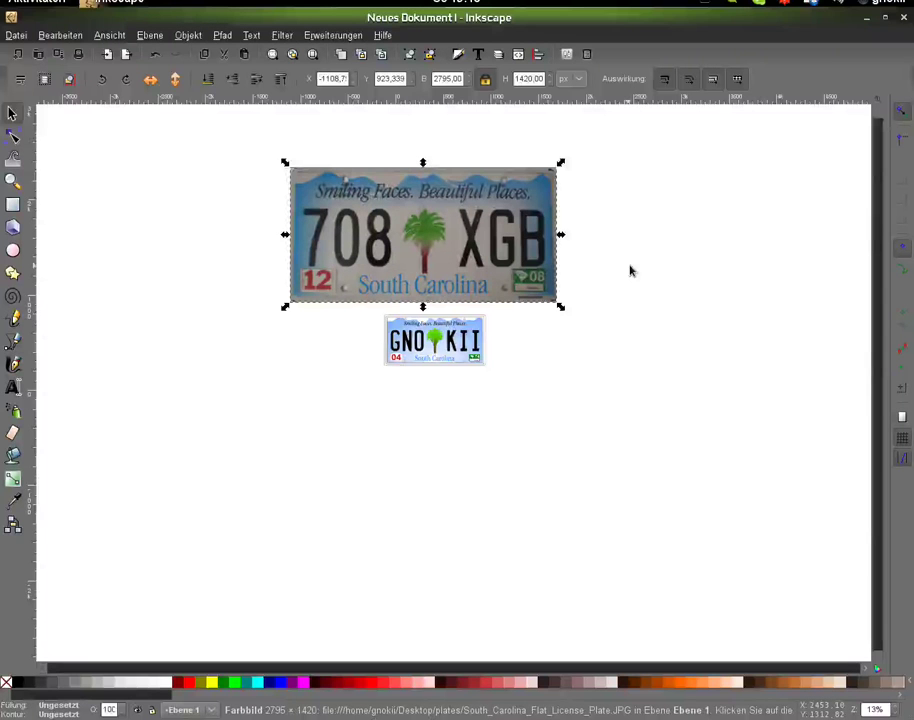